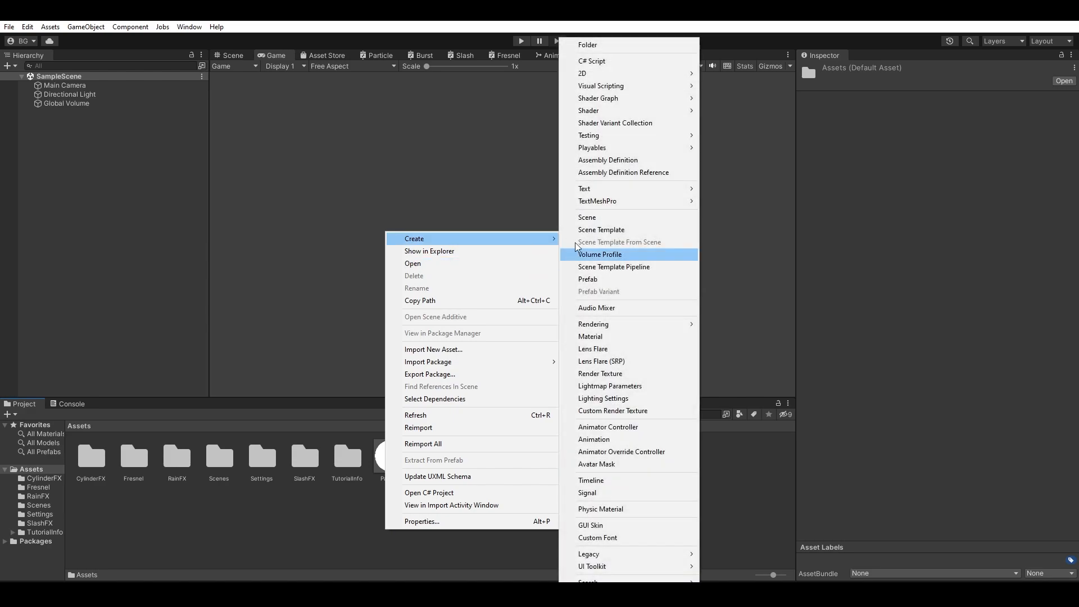
# Step: Create a new folder named LightningFX in the project's Assets folder
pyautogui.click(616, 41)
pyautogui.write('LightningFX')
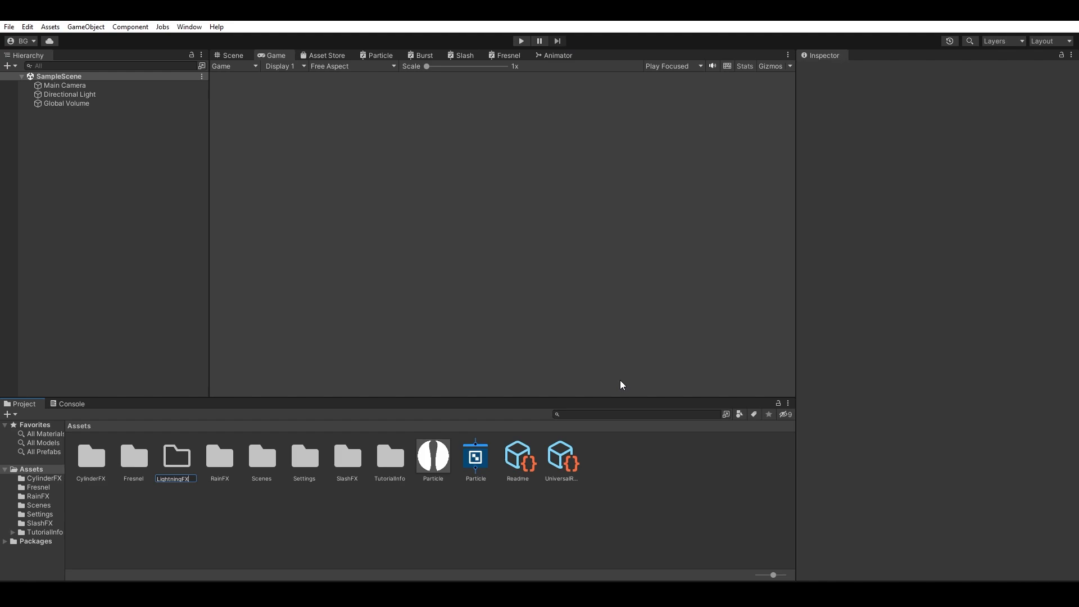
pyautogui.press('Return')
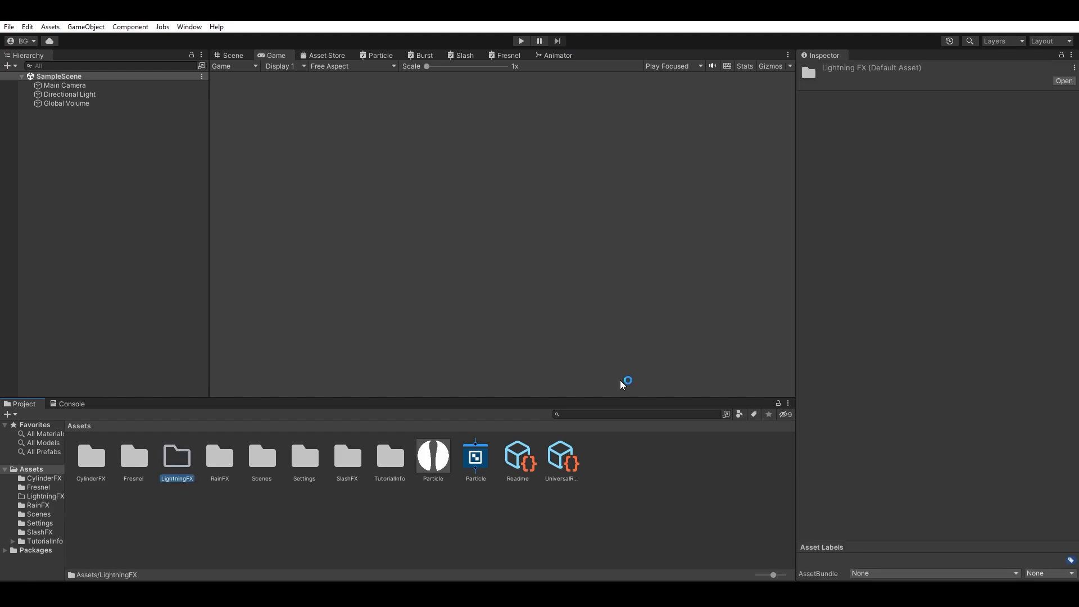
# Step: Inside the LightningFX folder, create a URP Unlit Shader Graph and name it Lightning Bolt
pyautogui.doubleClick(177, 465)
pyautogui.rightClick(176, 467)
pyautogui.moveTo(277, 173)
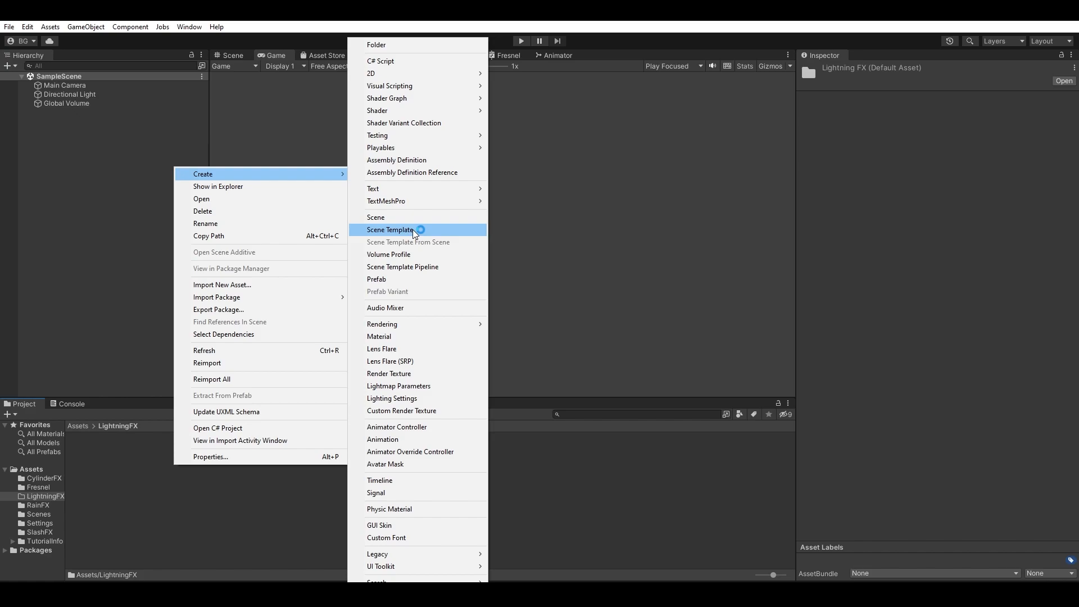
pyautogui.moveTo(437, 99)
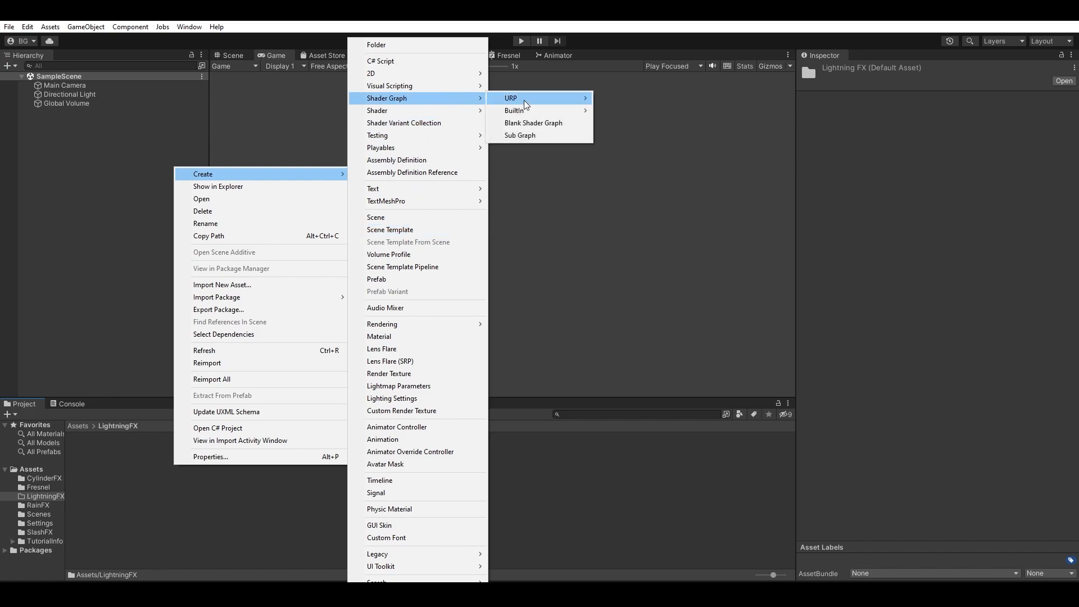
pyautogui.moveTo(558, 105)
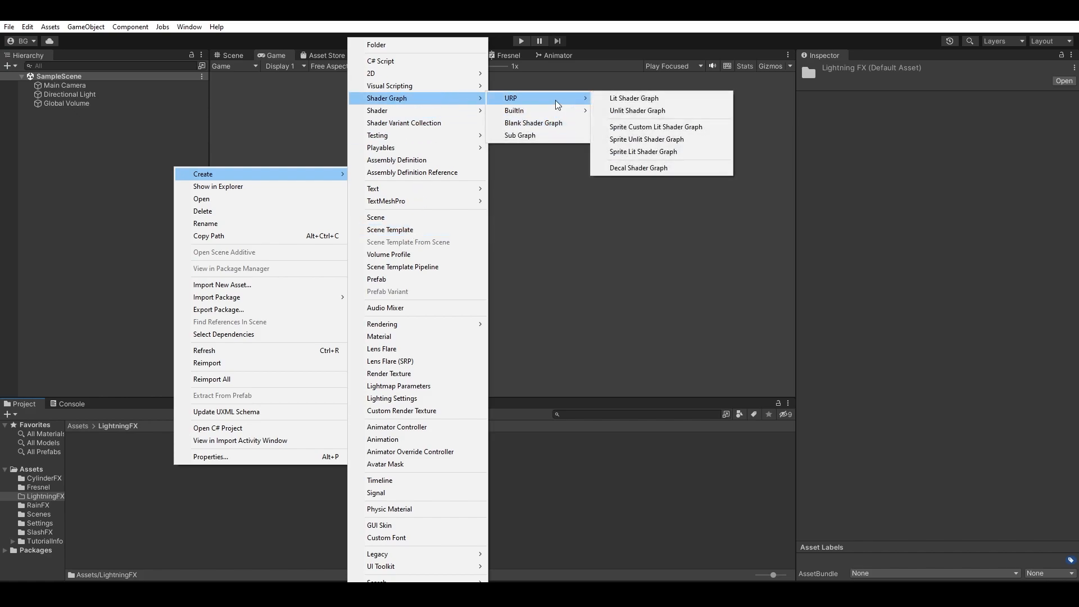
pyautogui.click(650, 111)
pyautogui.press('Return')
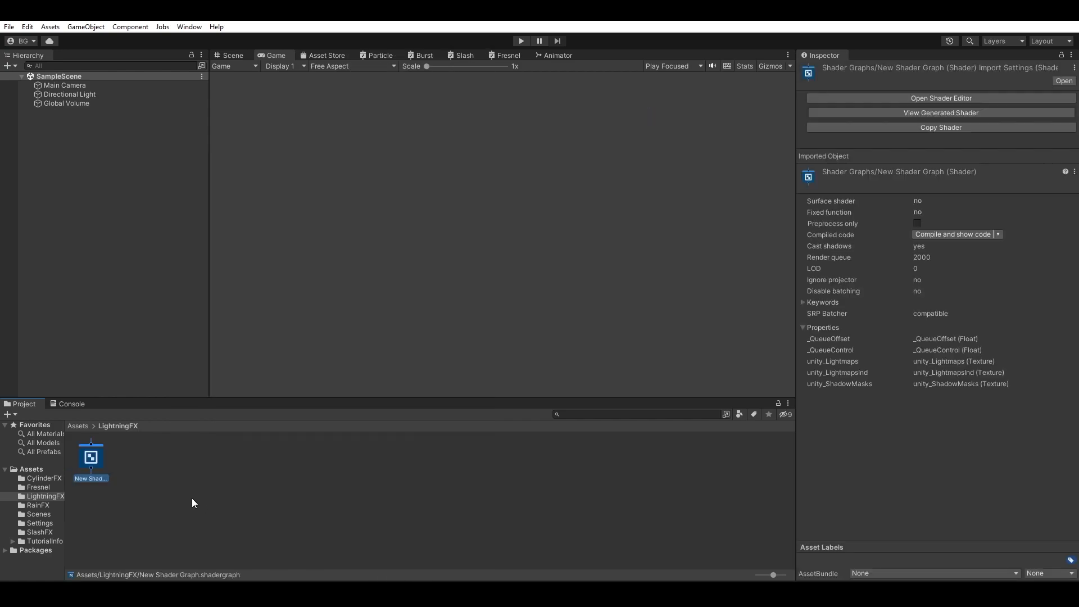
pyautogui.press('F2')
pyautogui.write('Lightning Bolt')
pyautogui.press('Return')
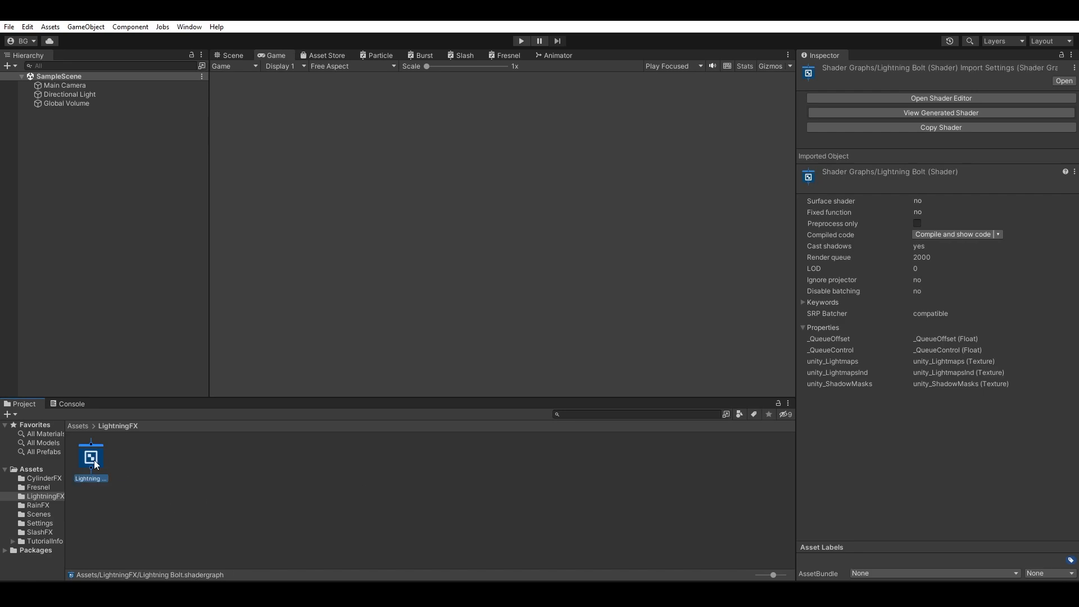
# Step: Open the Lightning Bolt shader graph, set its surface type to Transparent and turn off Cast Shadows
pyautogui.doubleClick(95, 462)
pyautogui.moveTo(419, 311); pyautogui.dragTo(487, 317, button='middle')
pyautogui.scroll(-1, 504, 319)
pyautogui.click(680, 297)
pyautogui.click(726, 207)
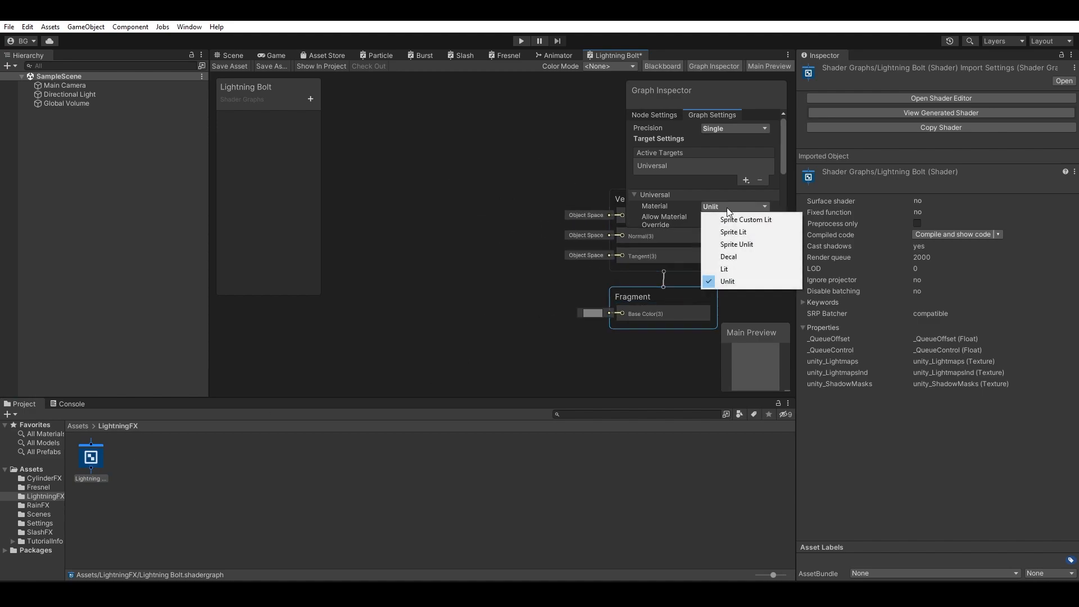
pyautogui.click(787, 157)
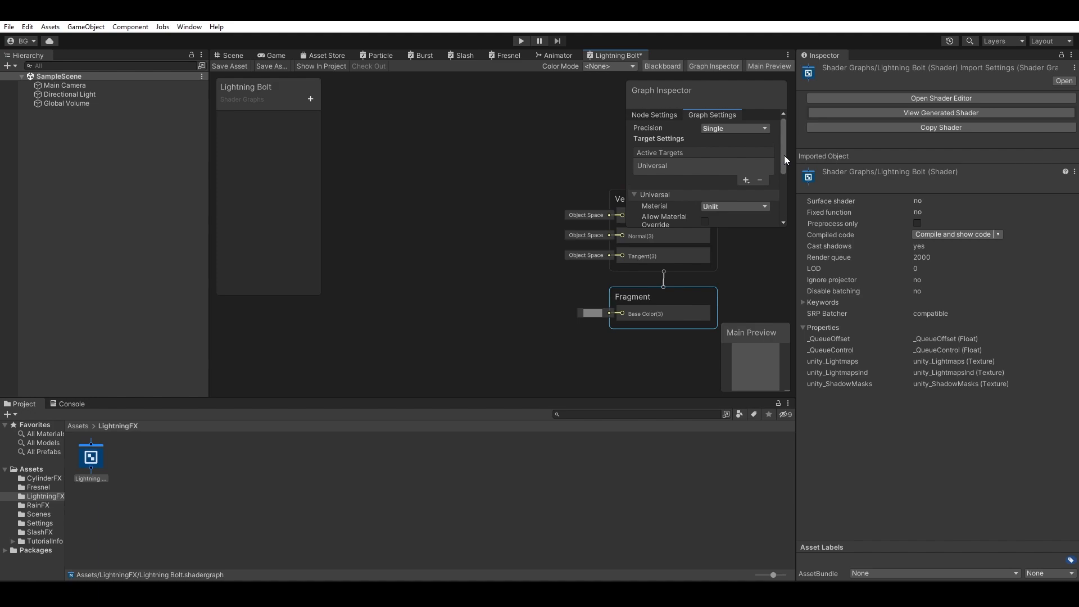
pyautogui.moveTo(786, 160); pyautogui.dragTo(784, 184)
pyautogui.click(734, 176)
pyautogui.click(747, 201)
pyautogui.scroll(-2, 726, 185)
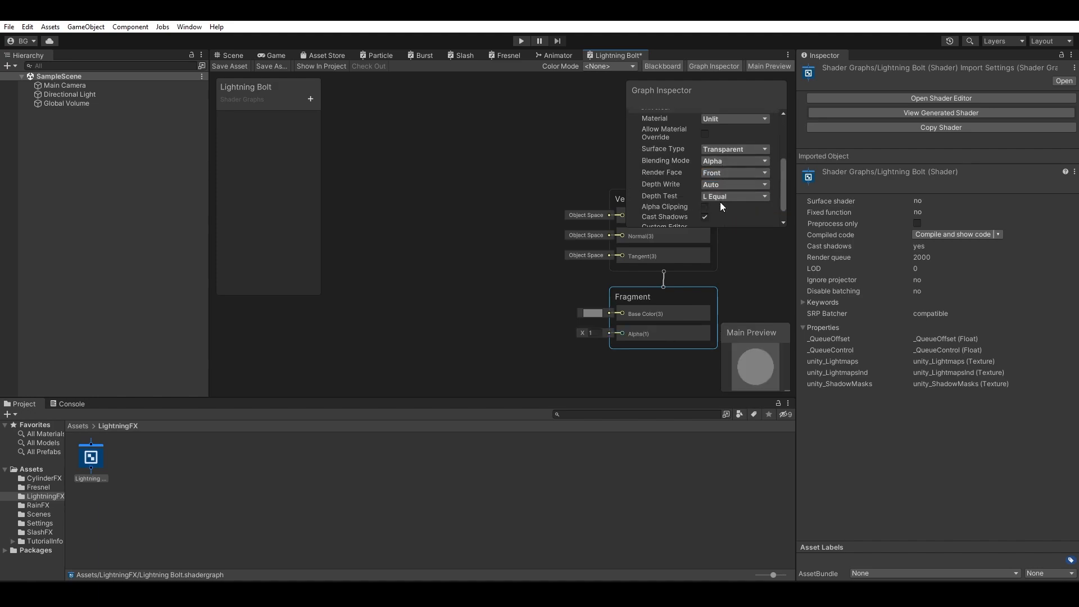
pyautogui.scroll(-1, 721, 203)
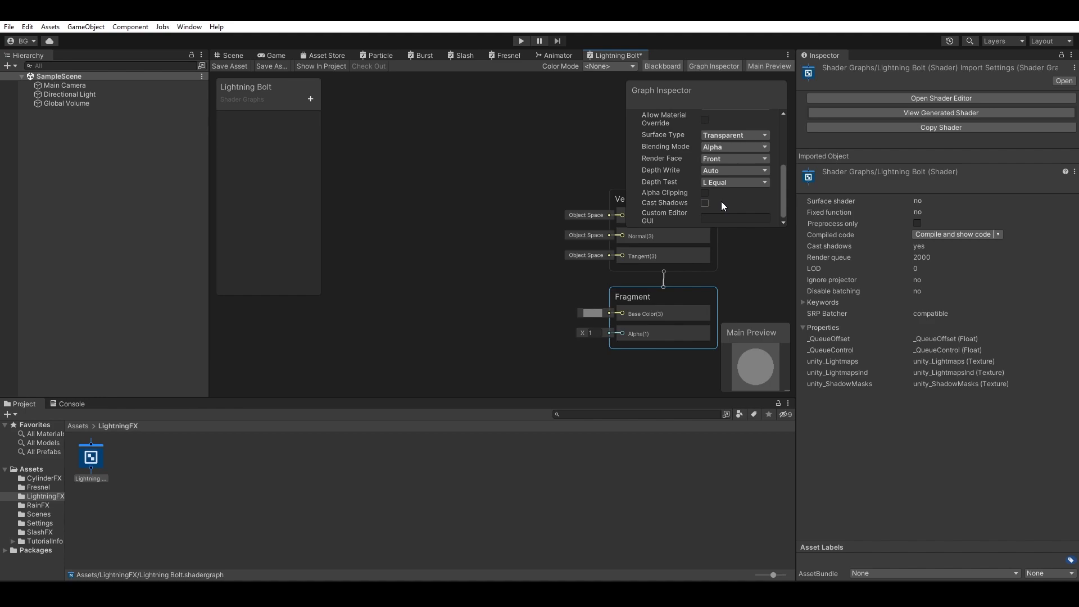
pyautogui.scroll(4, 721, 202)
# Step: Add a Rounded Rectangle node to the graph and place it in the space before the Fragment block
pyautogui.moveTo(418, 246); pyautogui.dragTo(571, 257, button='middle')
pyautogui.scroll(-1, 572, 258)
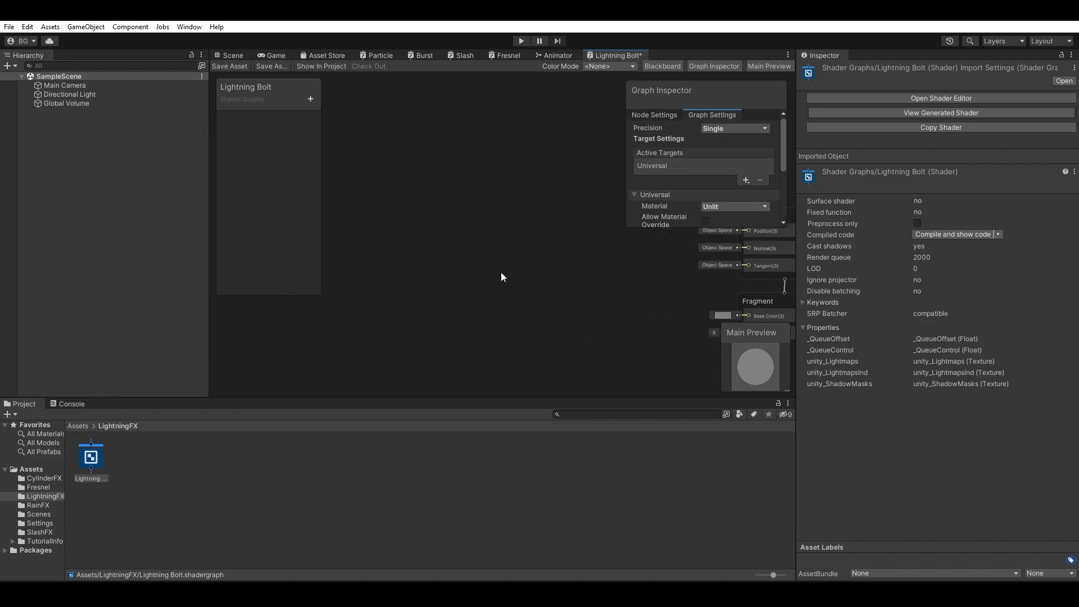
pyautogui.press('space')
pyautogui.write('round')
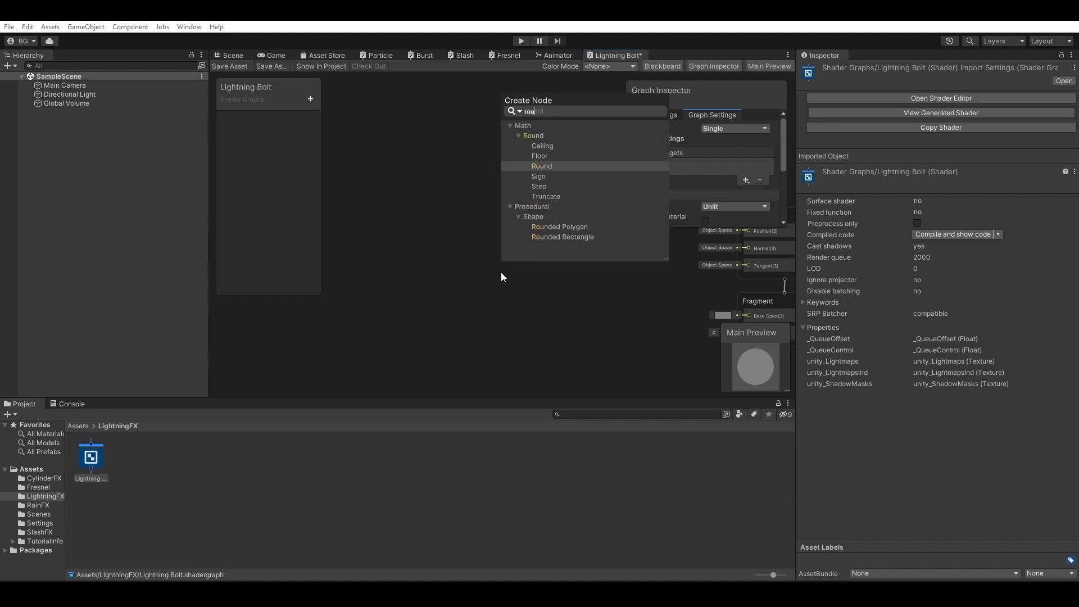
pyautogui.press('Down')
pyautogui.press('Down')
pyautogui.press('Down')
pyautogui.press('Down')
pyautogui.press('Down')
pyautogui.press('Down')
pyautogui.press('Down')
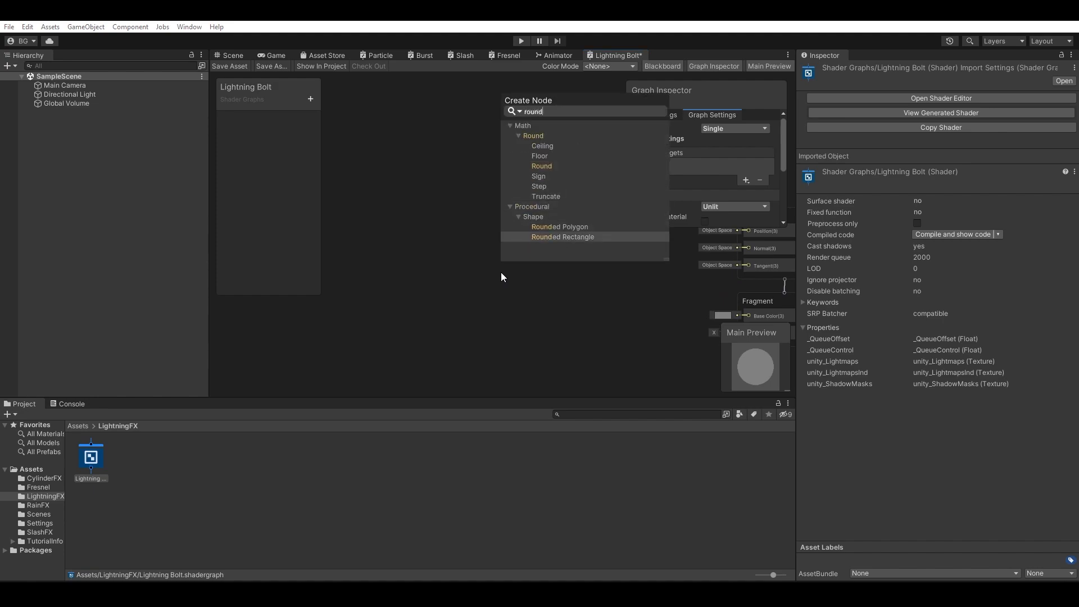
pyautogui.press('Return')
pyautogui.moveTo(529, 296); pyautogui.dragTo(506, 211)
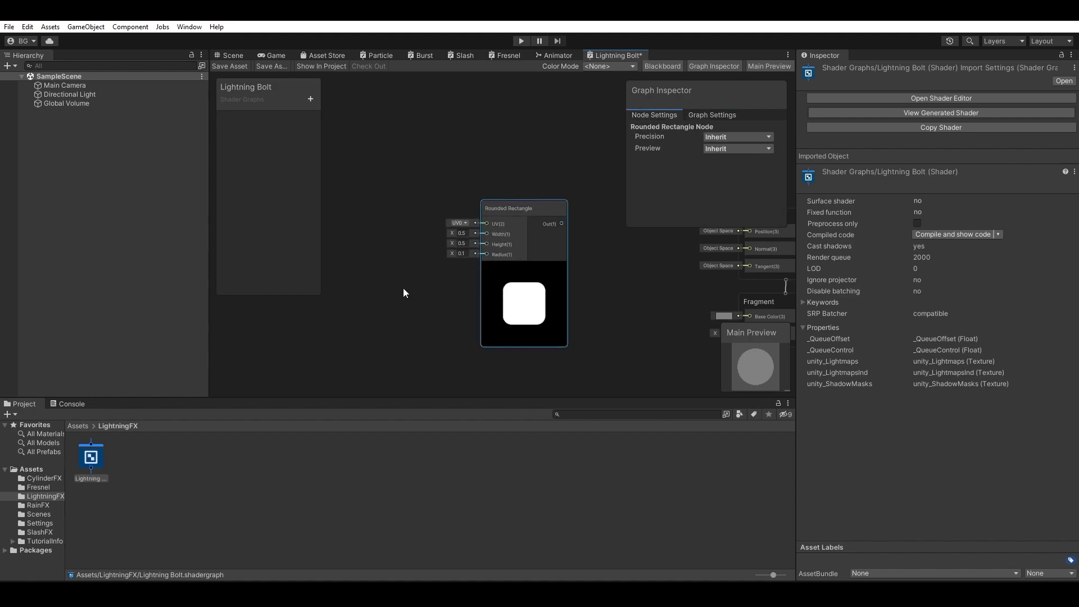
pyautogui.moveTo(400, 287); pyautogui.dragTo(473, 322, button='middle')
pyautogui.moveTo(568, 336); pyautogui.dragTo(517, 305)
# Step: Add a Lerp node and place it ahead of the Rounded Rectangle node
pyautogui.click(463, 292)
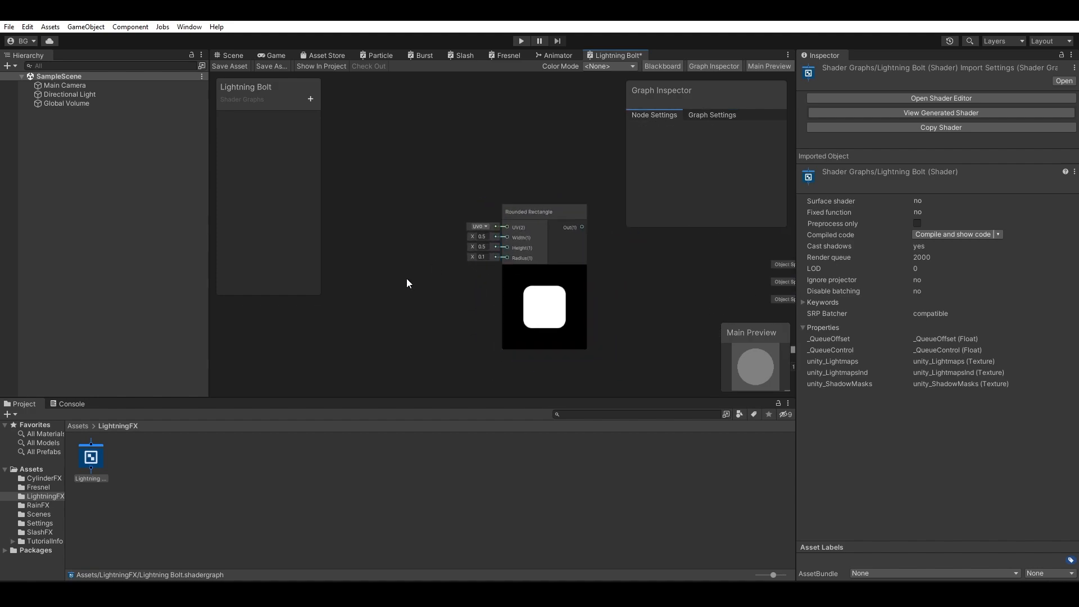
pyautogui.press('space')
pyautogui.write('lerp')
pyautogui.press('Return')
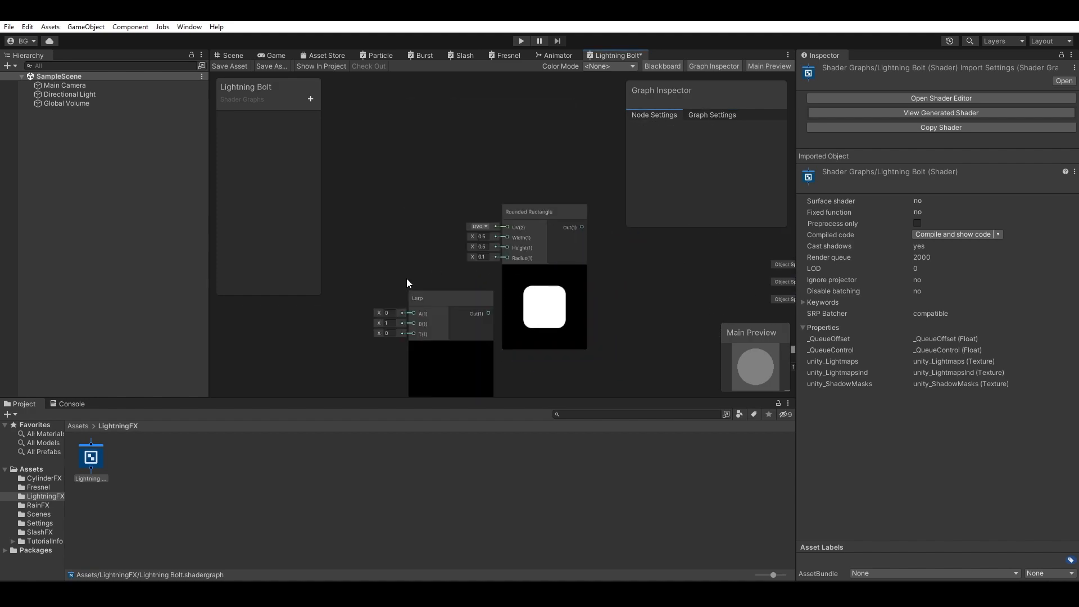
pyautogui.moveTo(407, 274); pyautogui.dragTo(525, 333, button='middle')
pyautogui.moveTo(525, 333); pyautogui.dragTo(435, 201)
pyautogui.moveTo(435, 200); pyautogui.dragTo(580, 306, button='middle')
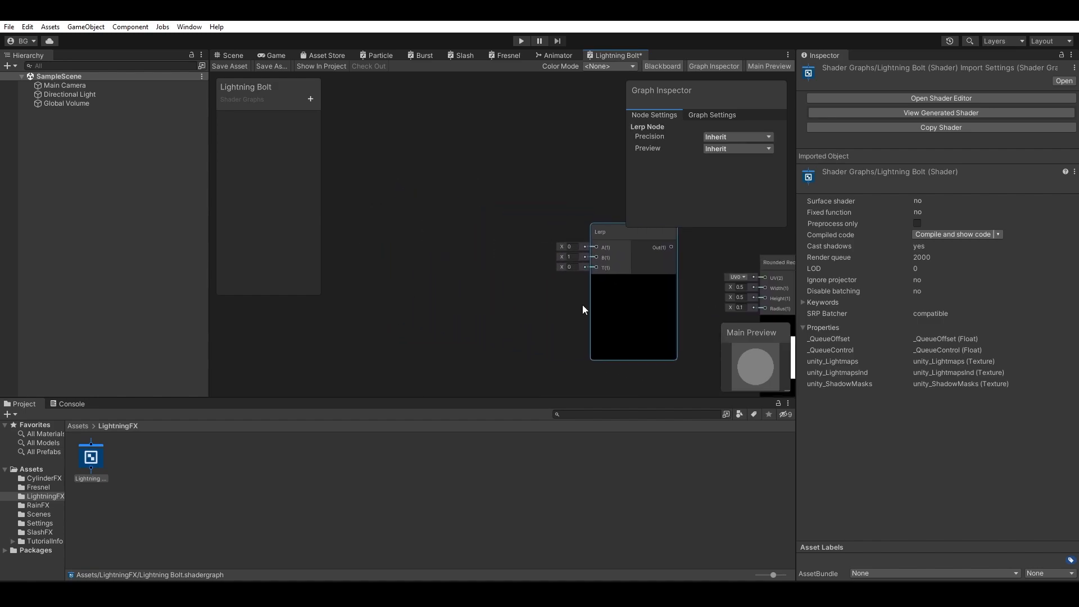
# Step: Add a Simple Noise node and place it ahead of the Lerp node
pyautogui.click(580, 308)
pyautogui.press('space')
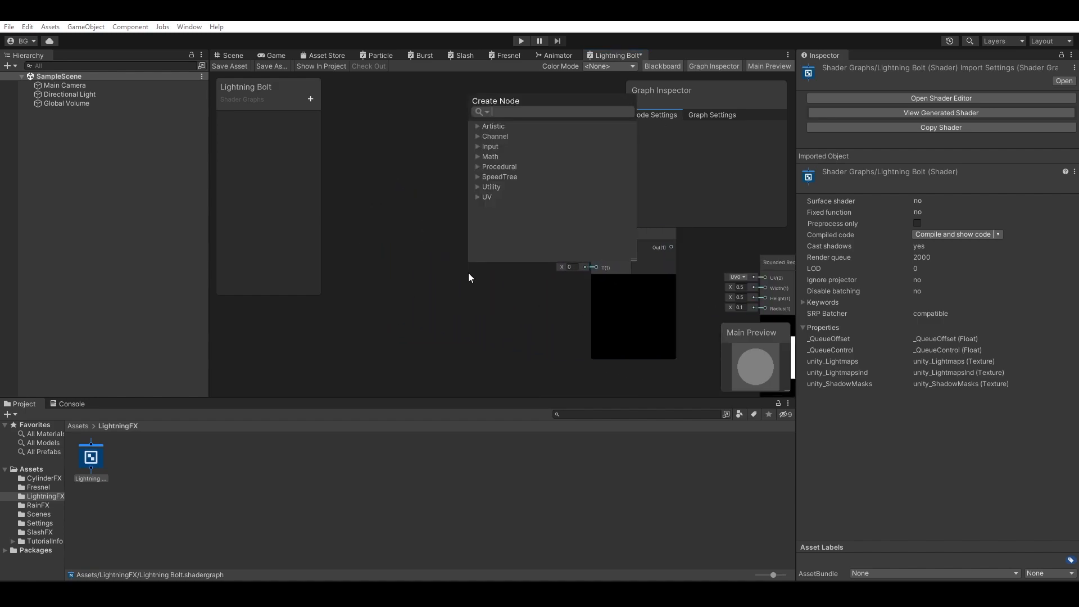
pyautogui.write('noise')
pyautogui.press('Return')
pyautogui.moveTo(528, 300); pyautogui.dragTo(487, 276)
# Step: Add a UV node above the noise with its preview collapsed, and connect UV to Lerp's A and Simple Noise to B
pyautogui.click(453, 172)
pyautogui.press('space')
pyautogui.write('uv')
pyautogui.press('Return')
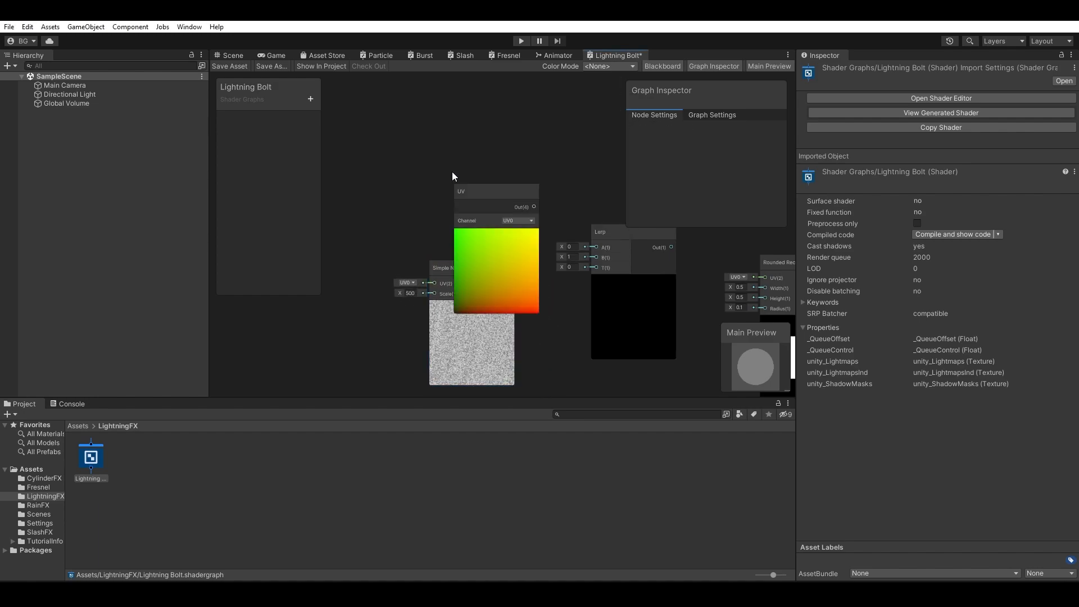
pyautogui.click(498, 237)
pyautogui.moveTo(492, 199); pyautogui.dragTo(502, 179)
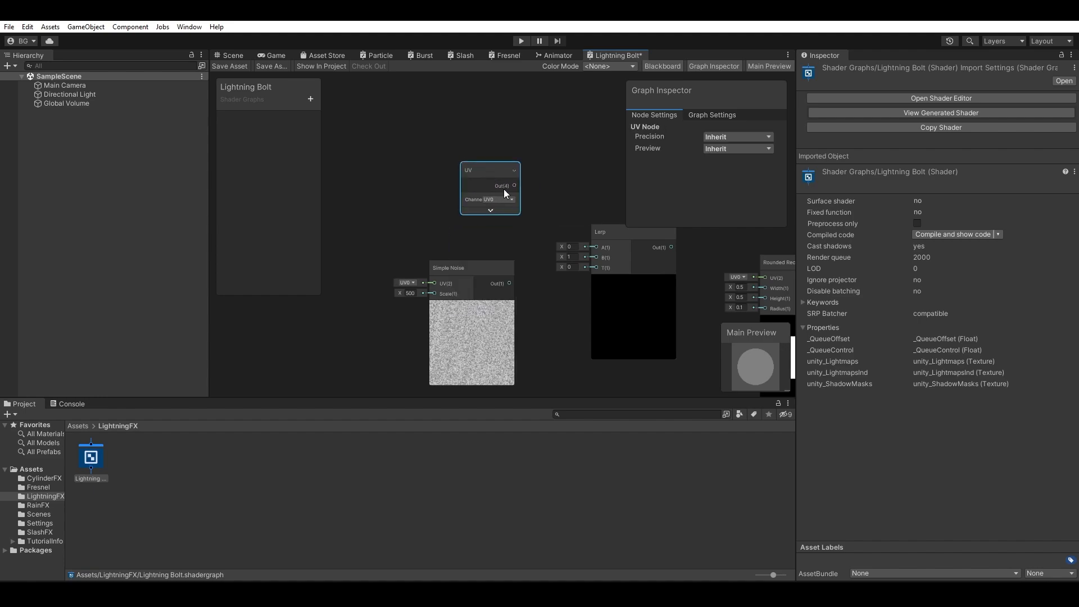
pyautogui.moveTo(574, 235); pyautogui.dragTo(596, 245)
pyautogui.moveTo(473, 269); pyautogui.dragTo(594, 258)
# Step: Add a Slider node below the noise and connect its output to the Lerp's T input
pyautogui.moveTo(546, 367); pyautogui.dragTo(521, 318, button='middle')
pyautogui.click(521, 319)
pyautogui.press('space')
pyautogui.write('sli')
pyautogui.press('Return')
pyautogui.moveTo(559, 349); pyautogui.dragTo(570, 208)
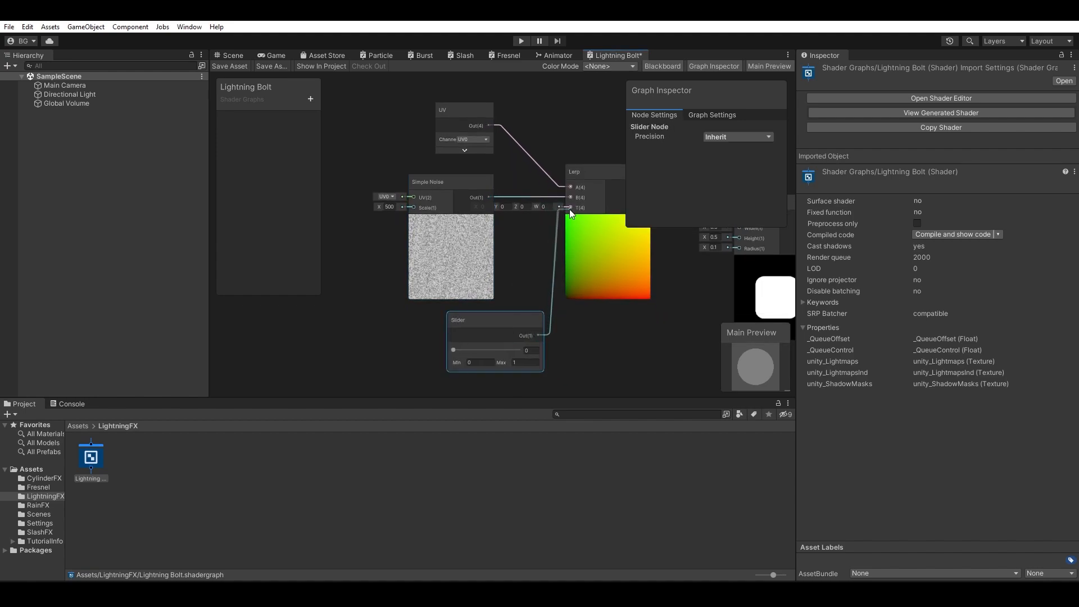
# Step: Set the Simple Noise scale to 25 and connect the Lerp output to the Rounded Rectangle's UV input
pyautogui.click(390, 206)
pyautogui.write('20')
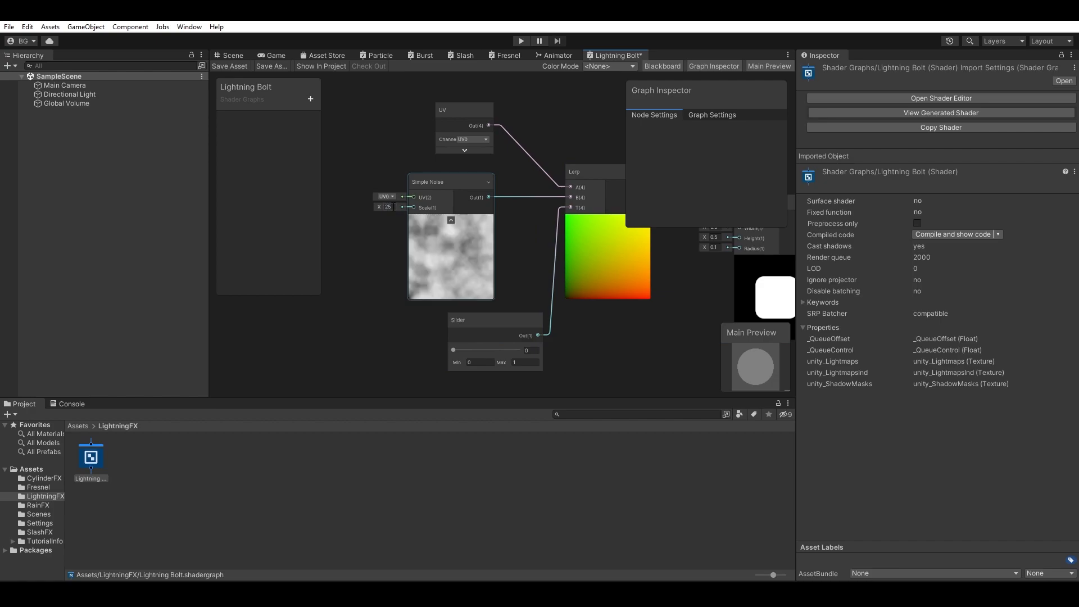
pyautogui.moveTo(618, 251); pyautogui.dragTo(378, 293, button='middle')
pyautogui.moveTo(407, 228); pyautogui.dragTo(500, 259)
# Step: Add a Float node with value 0.5 and connect it to the Rounded Rectangle's Width input
pyautogui.scroll(2, 450, 295)
pyautogui.moveTo(531, 327); pyautogui.dragTo(491, 303, button='middle')
pyautogui.moveTo(492, 303); pyautogui.dragTo(523, 299)
pyautogui.click(475, 307)
pyautogui.press('space')
pyautogui.write('float')
pyautogui.press('Return')
pyautogui.click(396, 343)
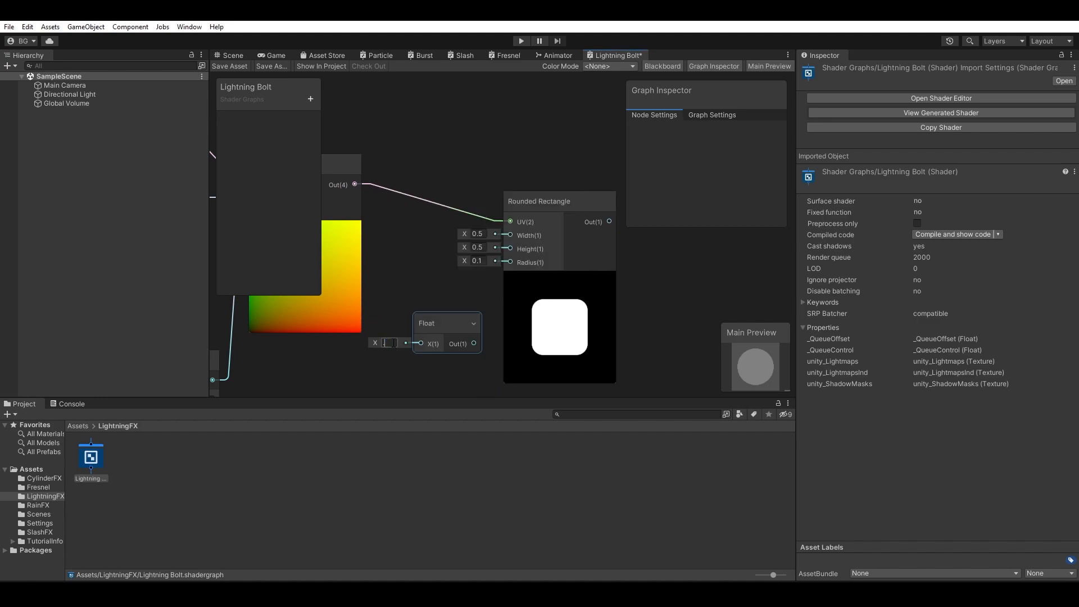
pyautogui.moveTo(423, 328); pyautogui.dragTo(509, 235)
# Step: Add a second Float node with value 0.5 and connect it to the Rounded Rectangle's Height input
pyautogui.click(430, 299)
pyautogui.press('space')
pyautogui.write('float')
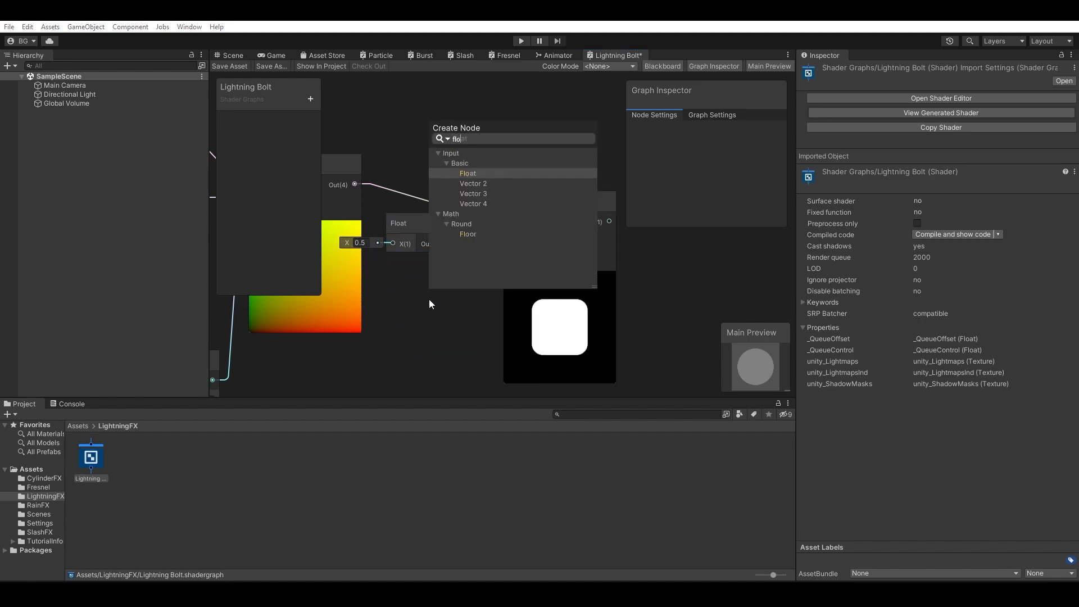
pyautogui.press('Return')
pyautogui.moveTo(460, 325); pyautogui.dragTo(510, 248)
pyautogui.click(364, 286)
pyautogui.write('.5')
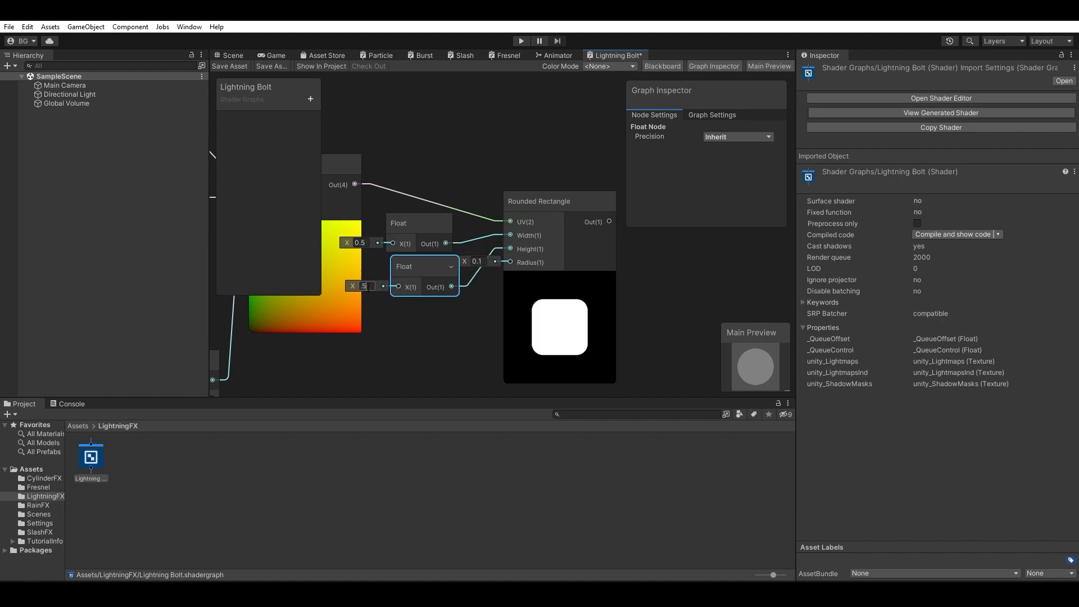
pyautogui.click(453, 343)
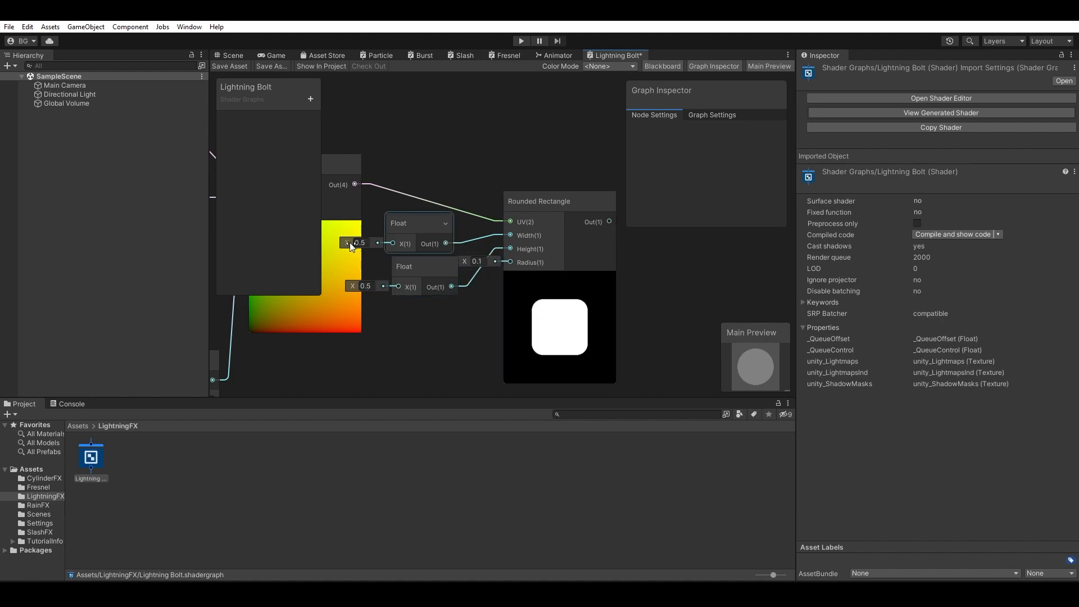
# Step: Set the width Float to 0.08 and the height Float to 1.14, spacing the two Float nodes apart
pyautogui.moveTo(315, 246); pyautogui.dragTo(340, 243)
pyautogui.click(389, 234)
pyautogui.moveTo(399, 268); pyautogui.dragTo(384, 316)
pyautogui.scroll(-3, 409, 345)
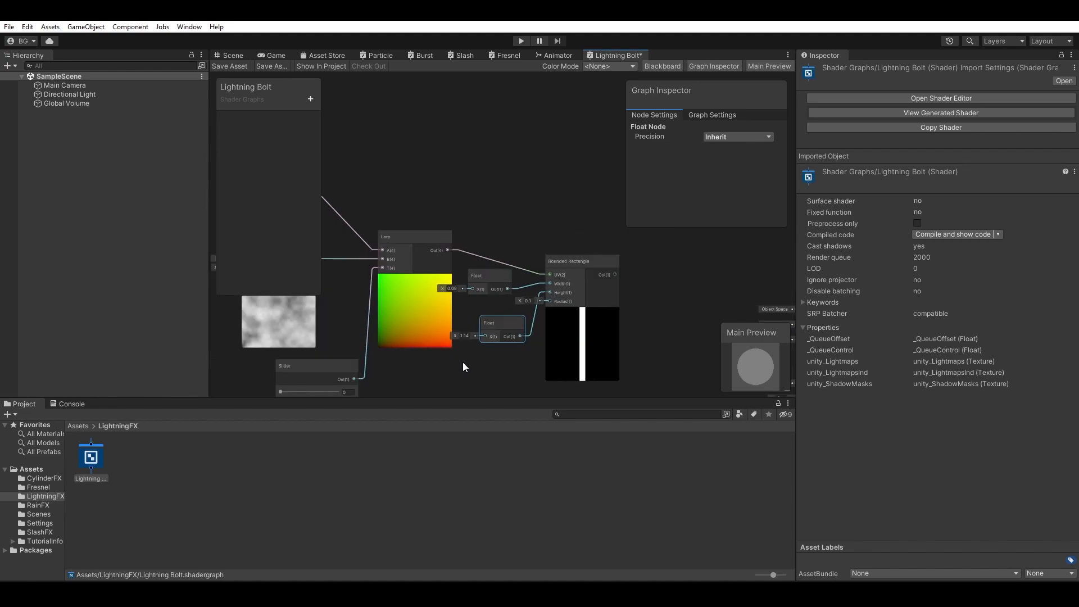
# Step: Raise the Slider node feeding the Lerp's T input to 0.271 to distort the rectangle
pyautogui.moveTo(465, 360); pyautogui.dragTo(519, 306, button='middle')
pyautogui.scroll(1, 458, 333)
pyautogui.moveTo(456, 331); pyautogui.dragTo(435, 364, button='middle')
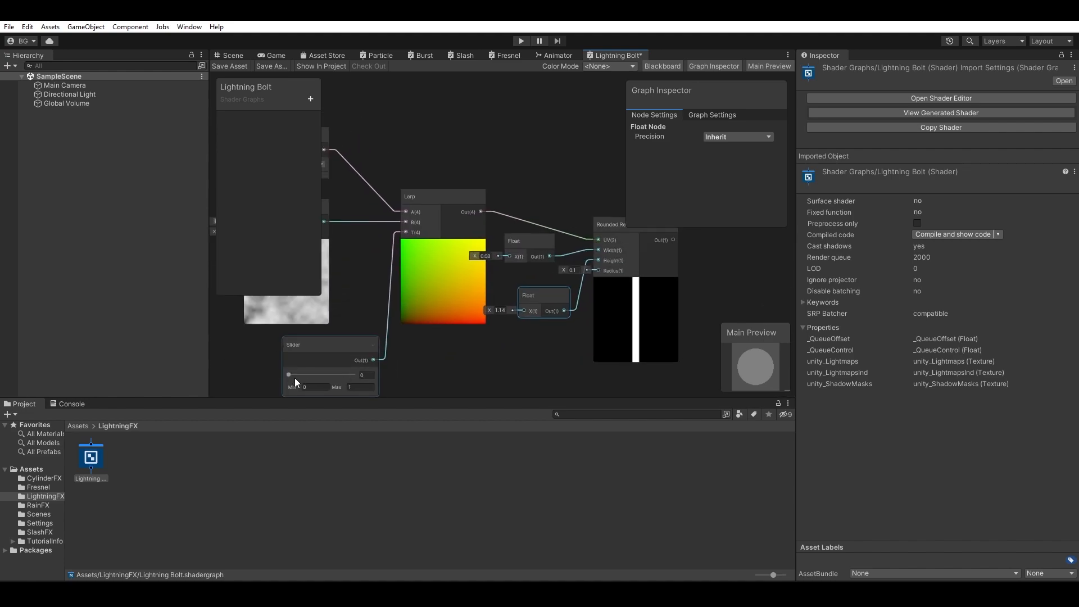
pyautogui.moveTo(291, 376)
pyautogui.mouseDown()
pyautogui.moveTo(318, 376)
pyautogui.moveTo(306, 374)
pyautogui.mouseUp()
pyautogui.scroll(1, 551, 315)
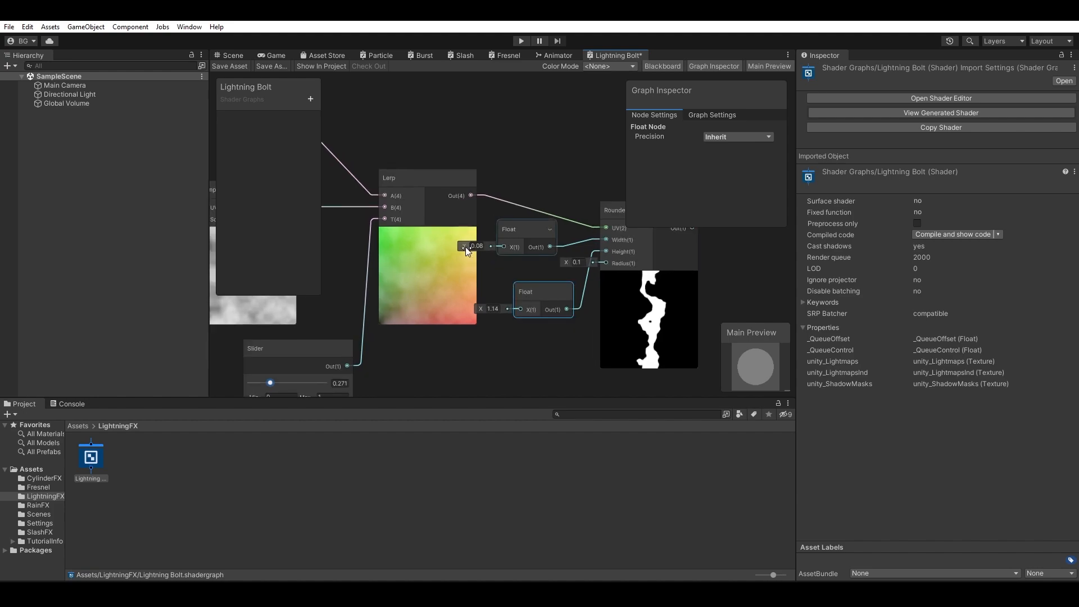
# Step: Set the width Float to 0.02 and the height Float to 0.69 to thin and shorten the bolt
pyautogui.moveTo(467, 247); pyautogui.dragTo(463, 247)
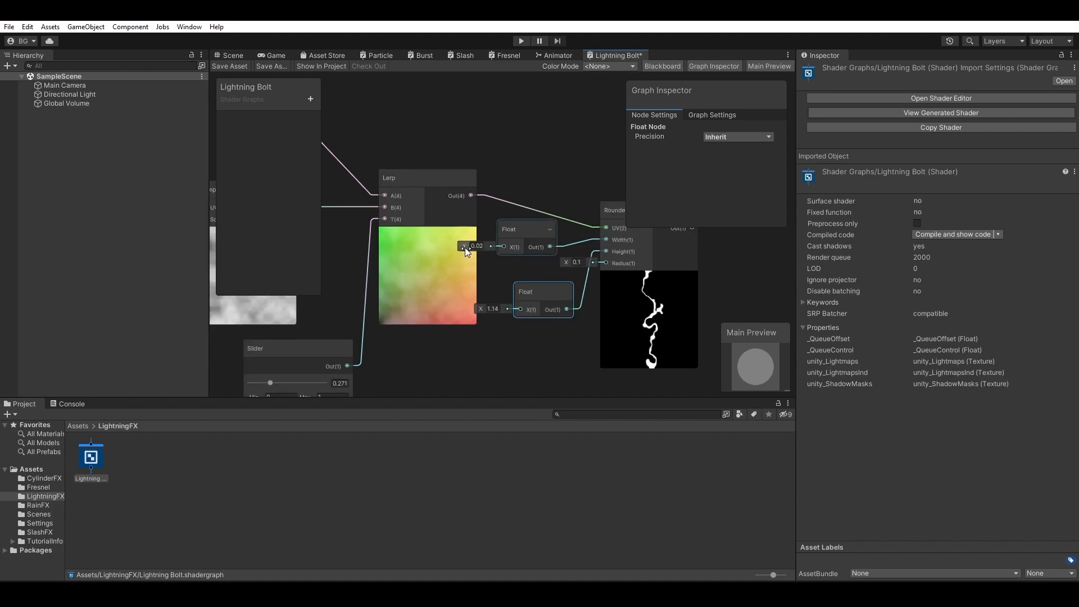
pyautogui.moveTo(481, 309)
pyautogui.mouseDown()
pyautogui.moveTo(494, 309)
pyautogui.moveTo(475, 311)
pyautogui.moveTo(484, 314)
pyautogui.mouseUp()
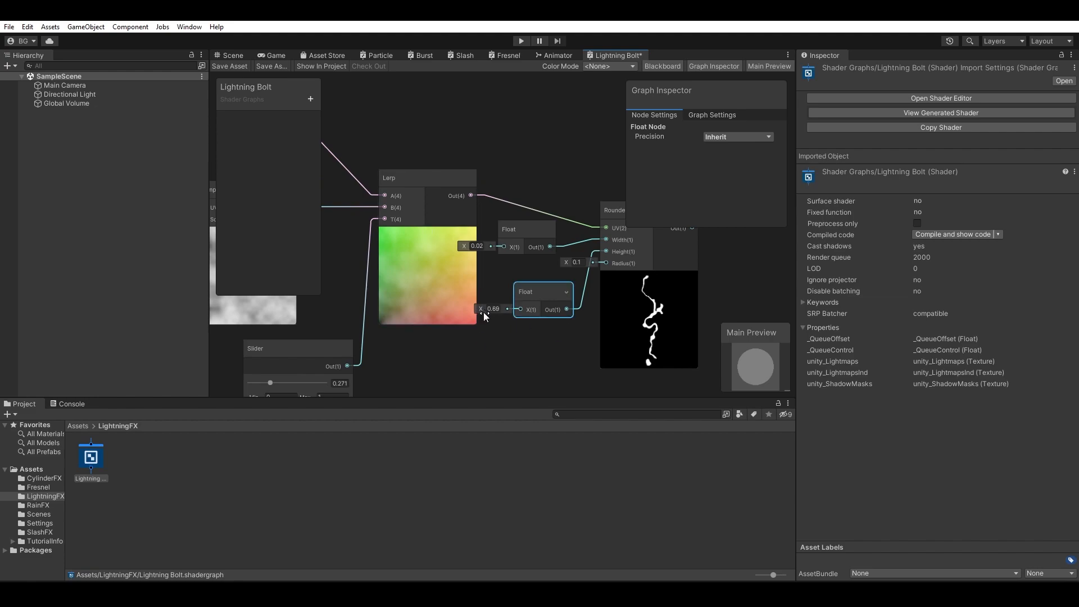
# Step: Adjust the Slider node driving the Lerp's T input to 0.207
pyautogui.moveTo(432, 359); pyautogui.dragTo(462, 343, button='middle')
pyautogui.moveTo(296, 366); pyautogui.dragTo(291, 366)
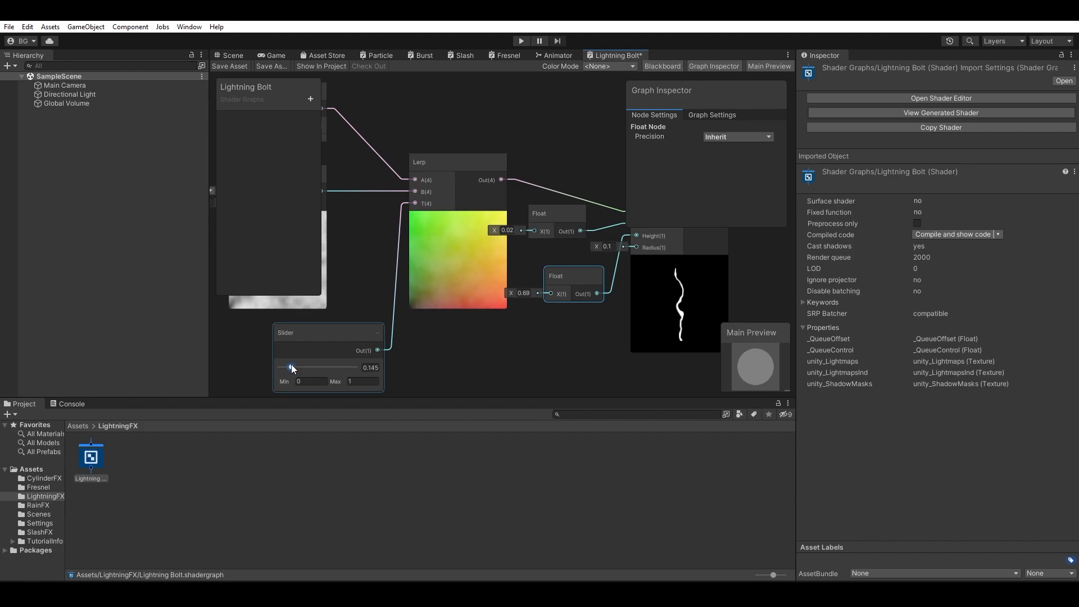
pyautogui.scroll(-3, 427, 325)
pyautogui.moveTo(337, 317); pyautogui.dragTo(378, 322, button='middle')
pyautogui.scroll(1, 378, 325)
pyautogui.moveTo(370, 372)
pyautogui.mouseDown()
pyautogui.moveTo(382, 372)
pyautogui.moveTo(374, 372)
pyautogui.mouseUp()
pyautogui.moveTo(376, 346); pyautogui.dragTo(405, 351, button='middle')
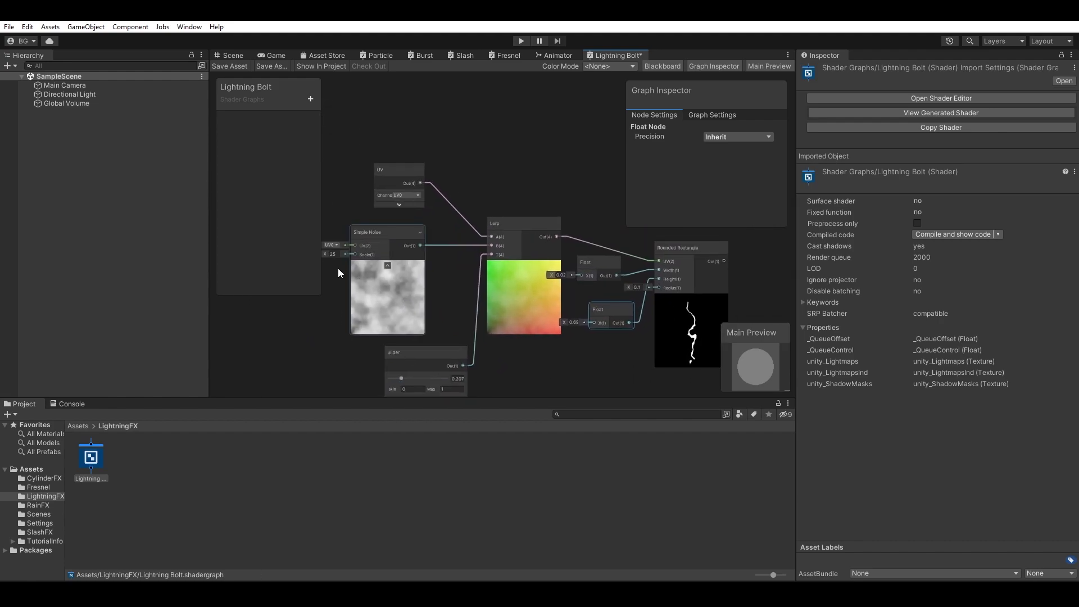
# Step: Lower the Simple Noise node's scale to 4.4 to smooth the bolt's distortion
pyautogui.moveTo(331, 281); pyautogui.dragTo(348, 232, button='middle')
pyautogui.moveTo(324, 221); pyautogui.dragTo(241, 228)
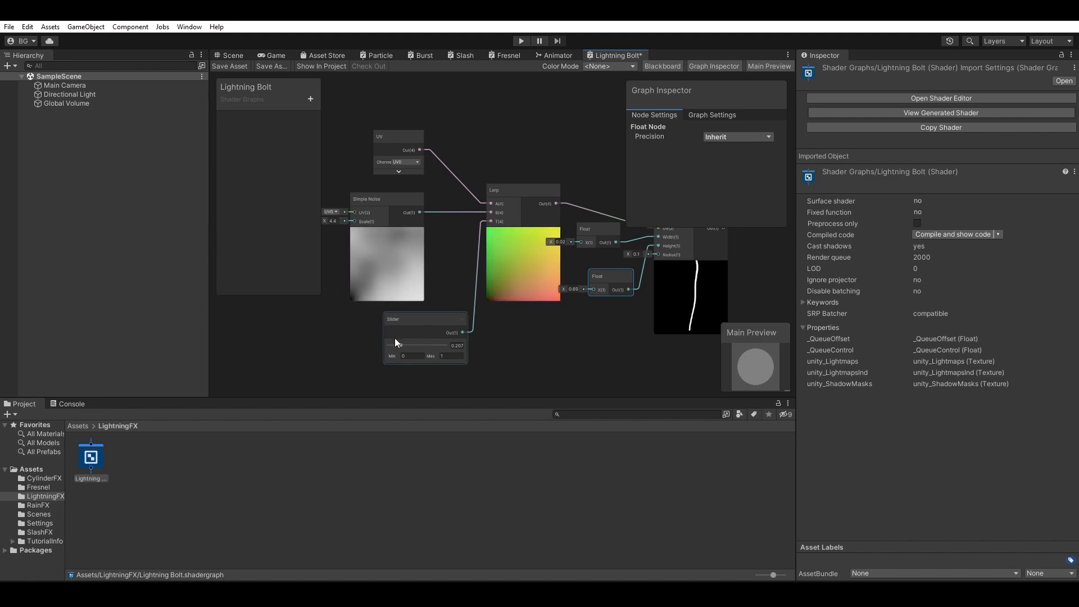
# Step: Raise the Slider node driving the Lerp's T input to about 0.35 and strongly increase the Simple Noise node's scale
pyautogui.moveTo(402, 345)
pyautogui.mouseDown()
pyautogui.moveTo(417, 344)
pyautogui.moveTo(353, 334)
pyautogui.moveTo(409, 332)
pyautogui.mouseUp()
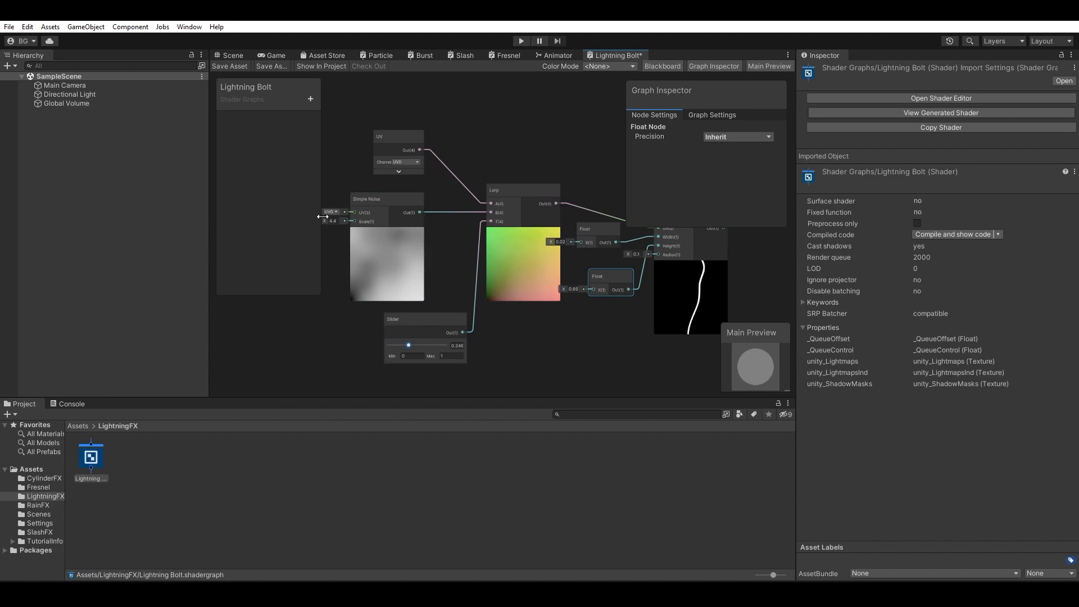
pyautogui.moveTo(324, 221); pyautogui.dragTo(433, 231)
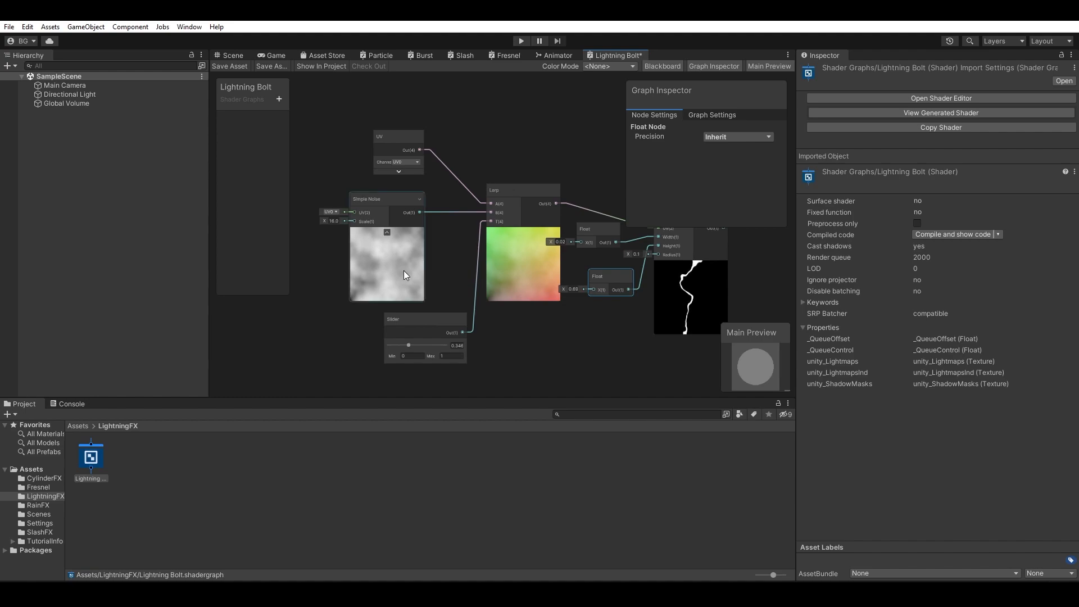
# Step: Add a Tiling And Offset node, connect it to the Simple Noise node's UV input and place it beside that node
pyautogui.moveTo(403, 271); pyautogui.dragTo(454, 305, button='middle')
pyautogui.click(332, 269)
pyautogui.press('space')
pyautogui.write('tiling')
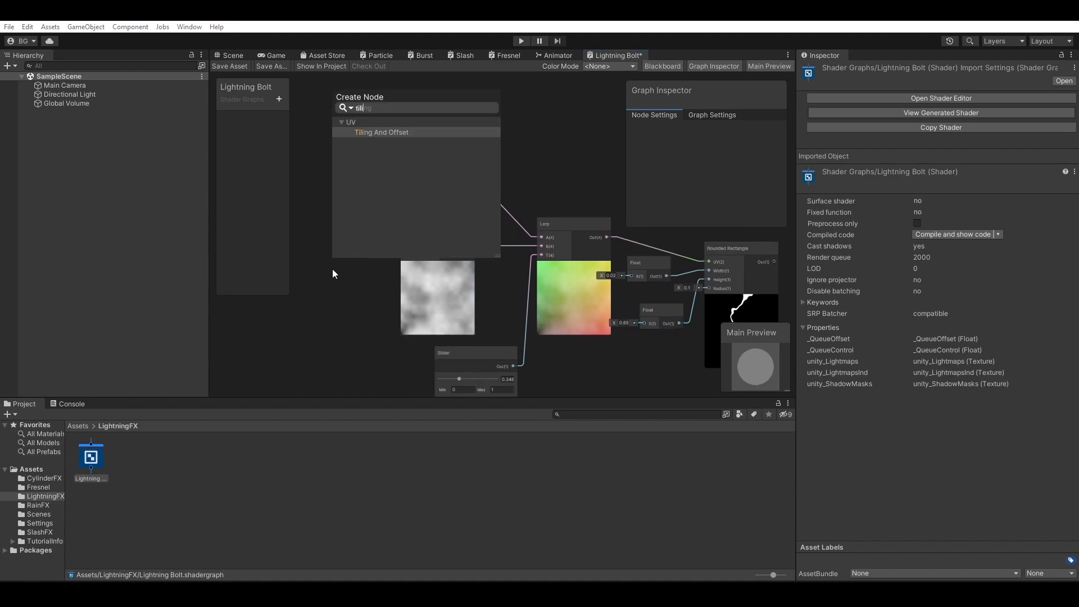
pyautogui.press('Return')
pyautogui.moveTo(345, 281); pyautogui.dragTo(505, 300, button='middle')
pyautogui.moveTo(504, 300); pyautogui.dragTo(553, 249)
pyautogui.moveTo(538, 286); pyautogui.dragTo(372, 276, button='middle')
pyautogui.scroll(-1, 461, 260)
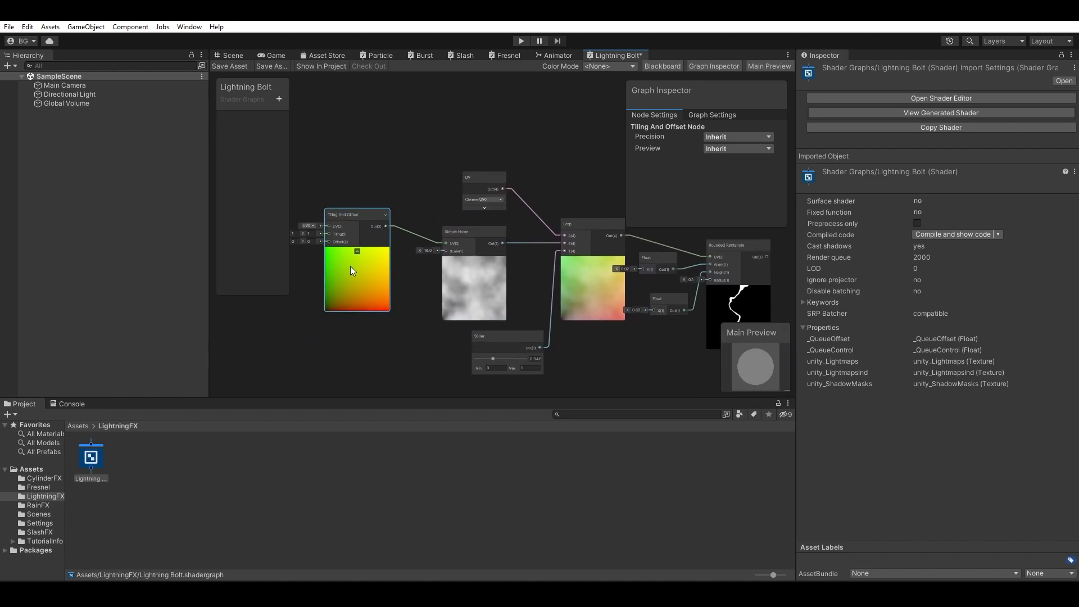
pyautogui.moveTo(366, 282); pyautogui.dragTo(407, 298)
# Step: Try different X tiling values on the Tiling And Offset node and reset its tiling to 1
pyautogui.moveTo(328, 250); pyautogui.dragTo(327, 250)
pyautogui.moveTo(362, 281); pyautogui.dragTo(322, 282, button='middle')
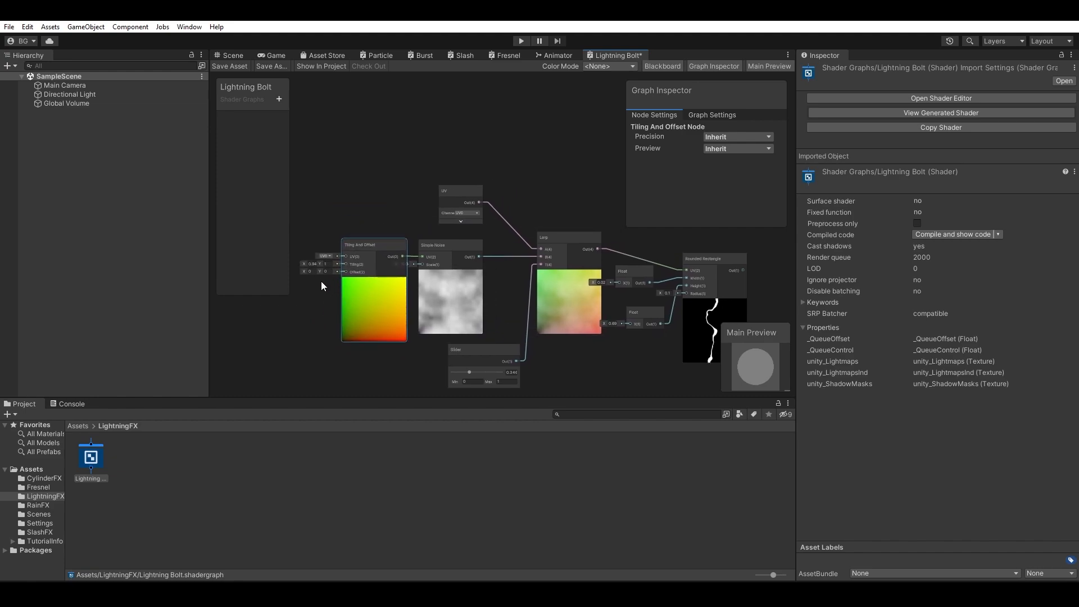
pyautogui.scroll(-1, 315, 275)
pyautogui.moveTo(304, 266)
pyautogui.mouseDown()
pyautogui.moveTo(278, 265)
pyautogui.moveTo(291, 266)
pyautogui.mouseUp()
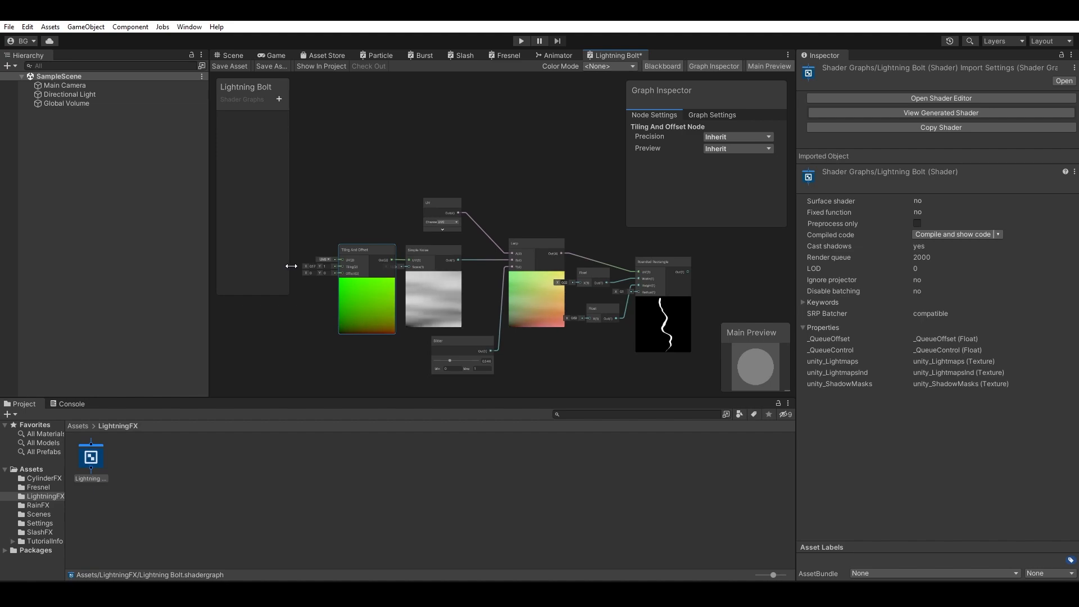
pyautogui.scroll(3, 306, 274)
pyautogui.scroll(-3, 318, 287)
pyautogui.moveTo(354, 276); pyautogui.dragTo(385, 301, button='middle')
pyautogui.moveTo(328, 278); pyautogui.dragTo(315, 315)
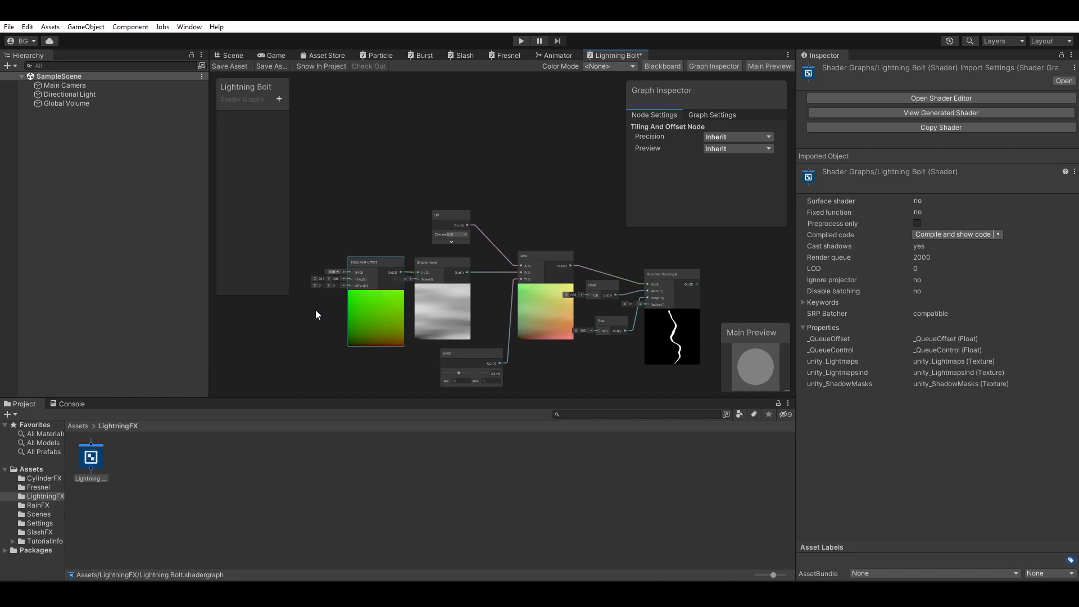
pyautogui.moveTo(318, 279)
pyautogui.mouseDown()
pyautogui.moveTo(345, 282)
pyautogui.moveTo(275, 285)
pyautogui.moveTo(406, 288)
pyautogui.moveTo(309, 285)
pyautogui.moveTo(330, 290)
pyautogui.mouseUp()
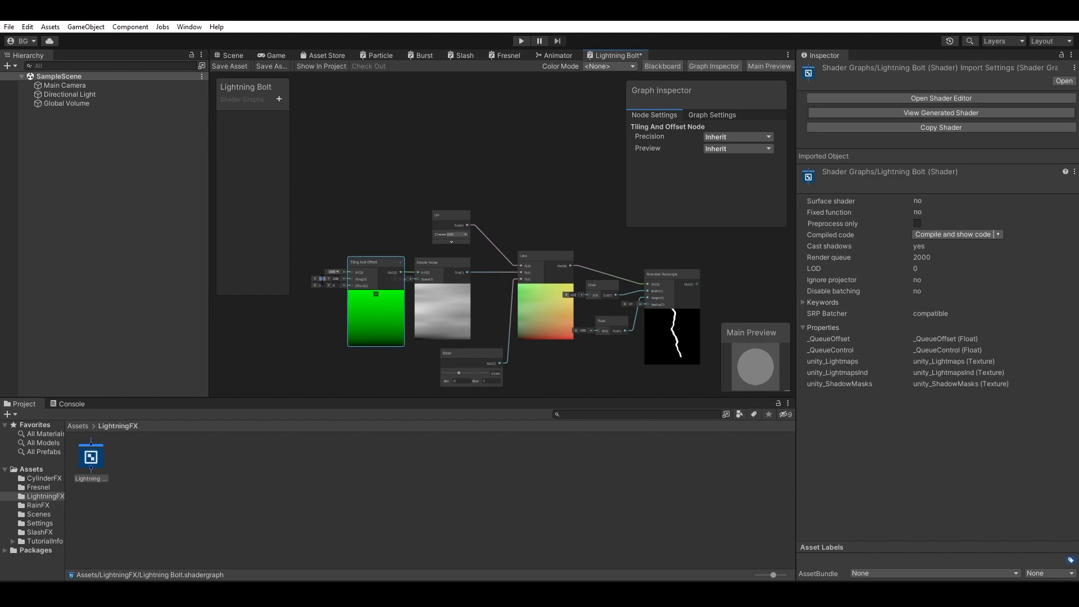
pyautogui.write('1')
pyautogui.click(336, 278)
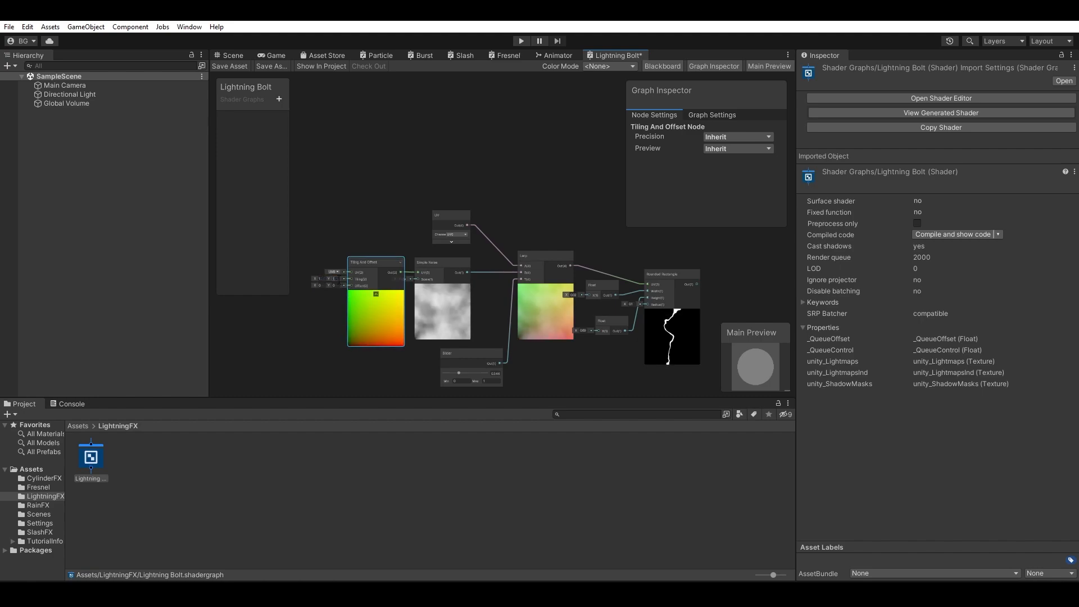
# Step: Lower the Slider node feeding the Lerp's T input to 0.217 to reduce the bolt's distortion
pyautogui.moveTo(392, 348); pyautogui.dragTo(372, 331, button='middle')
pyautogui.scroll(3, 460, 324)
pyautogui.moveTo(569, 336); pyautogui.dragTo(466, 312, button='middle')
pyautogui.scroll(-1, 456, 346)
pyautogui.moveTo(341, 348)
pyautogui.mouseDown()
pyautogui.moveTo(323, 348)
pyautogui.moveTo(333, 349)
pyautogui.mouseUp()
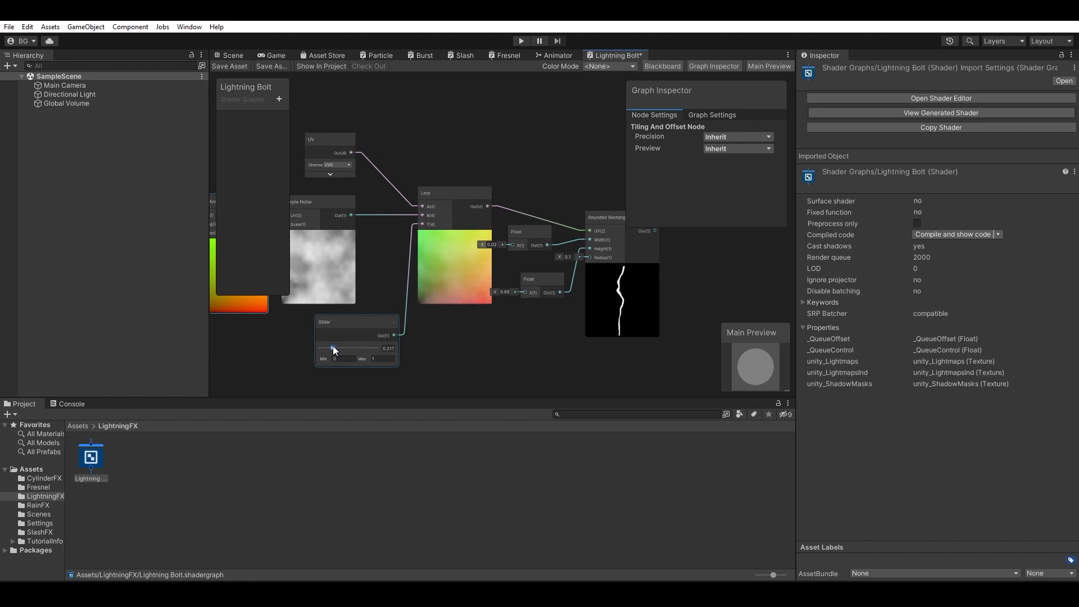
# Step: Set the Float node feeding the Rounded Rectangle's width to 0.03
pyautogui.scroll(4, 519, 324)
pyautogui.moveTo(553, 301); pyautogui.dragTo(420, 328, button='middle')
pyautogui.scroll(-1, 420, 329)
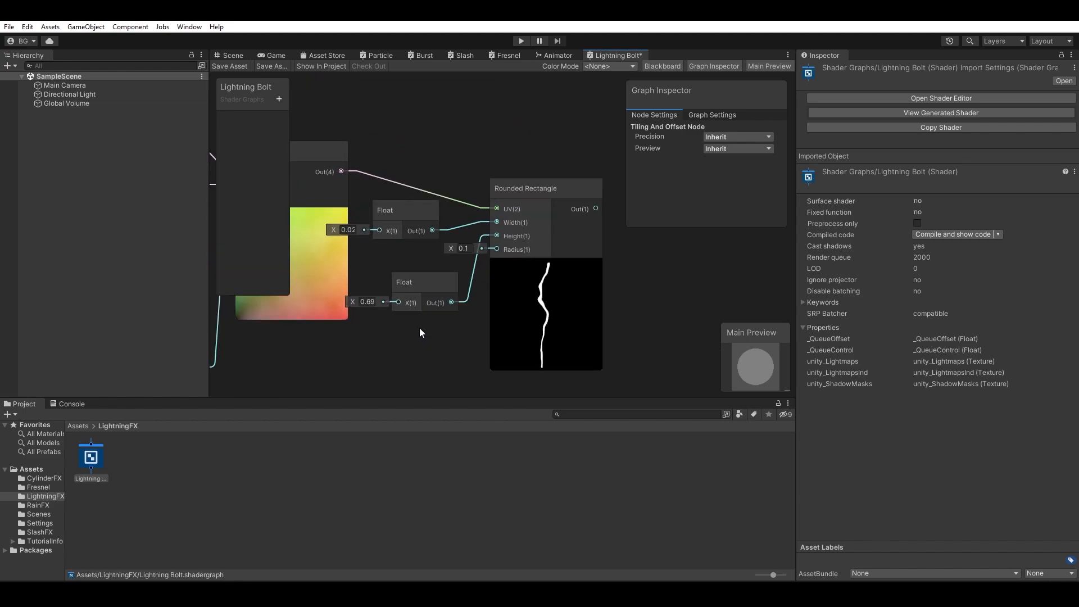
pyautogui.moveTo(331, 227); pyautogui.dragTo(335, 231)
pyautogui.click(349, 303)
pyautogui.click(354, 302)
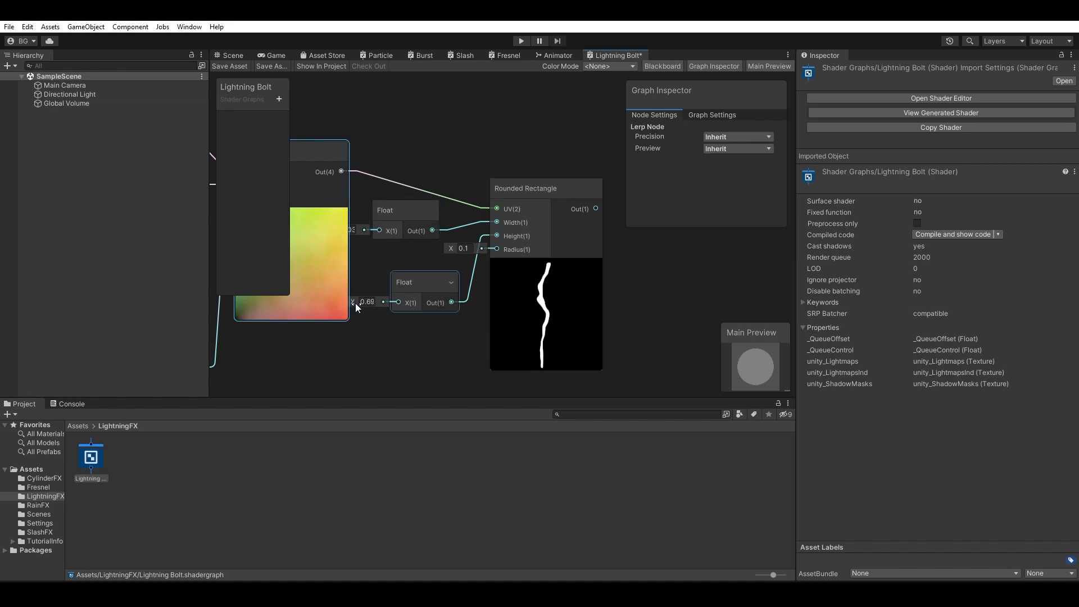
# Step: Set the Lerp's Slider node to 0.296 and the Rounded Rectangle's height Float to 0.57
pyautogui.moveTo(575, 382); pyautogui.dragTo(674, 387, button='middle')
pyautogui.scroll(-2, 491, 343)
pyautogui.moveTo(491, 344); pyautogui.dragTo(493, 340, button='middle')
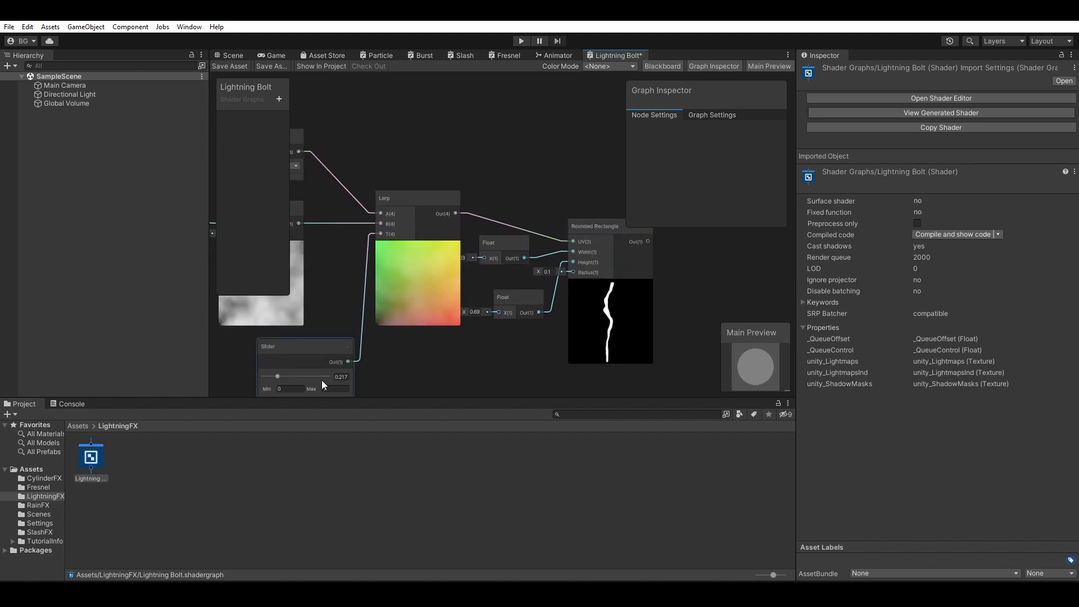
pyautogui.moveTo(278, 376); pyautogui.dragTo(283, 376)
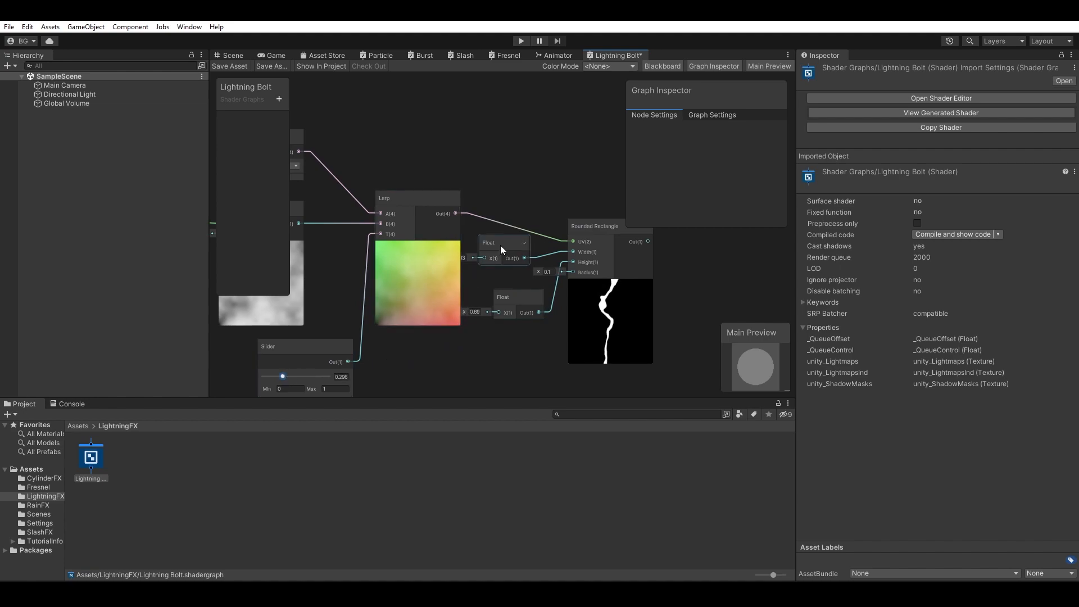
pyautogui.moveTo(500, 245); pyautogui.dragTo(514, 246)
pyautogui.moveTo(502, 296); pyautogui.dragTo(470, 309)
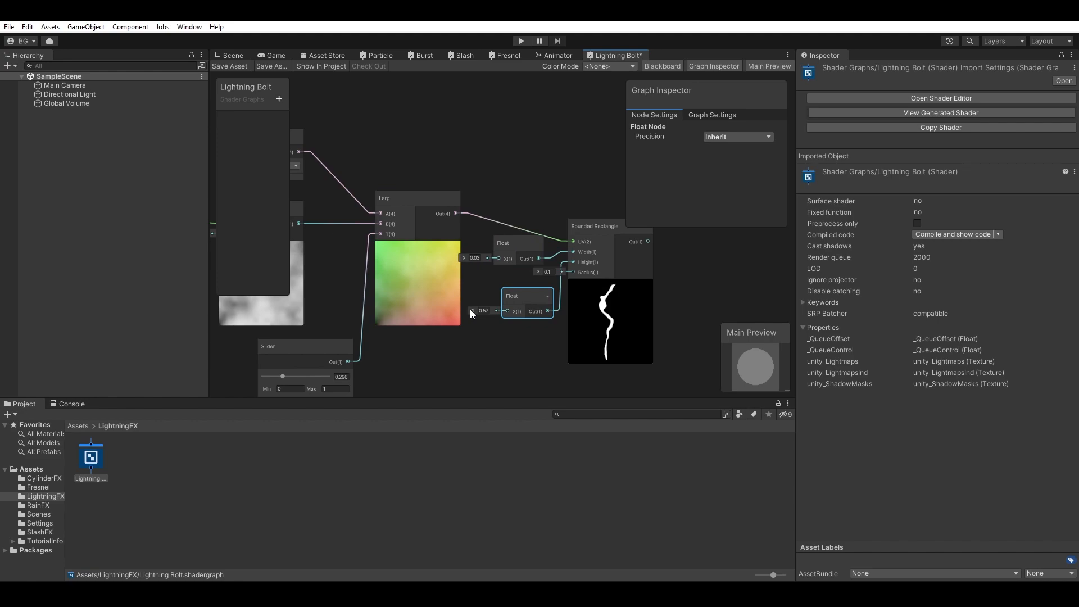
# Step: Add a Multiply node beside the Rounded Rectangle and connect the rectangle's output to its B input
pyautogui.moveTo(526, 356); pyautogui.dragTo(552, 352, button='middle')
pyautogui.moveTo(473, 322); pyautogui.dragTo(352, 331, button='middle')
pyautogui.scroll(-3, 497, 324)
pyautogui.scroll(5, 536, 342)
pyautogui.moveTo(561, 299); pyautogui.dragTo(314, 319, button='middle')
pyautogui.scroll(-3, 451, 292)
pyautogui.click(471, 226)
pyautogui.press('space')
pyautogui.write('mul')
pyautogui.press('Return')
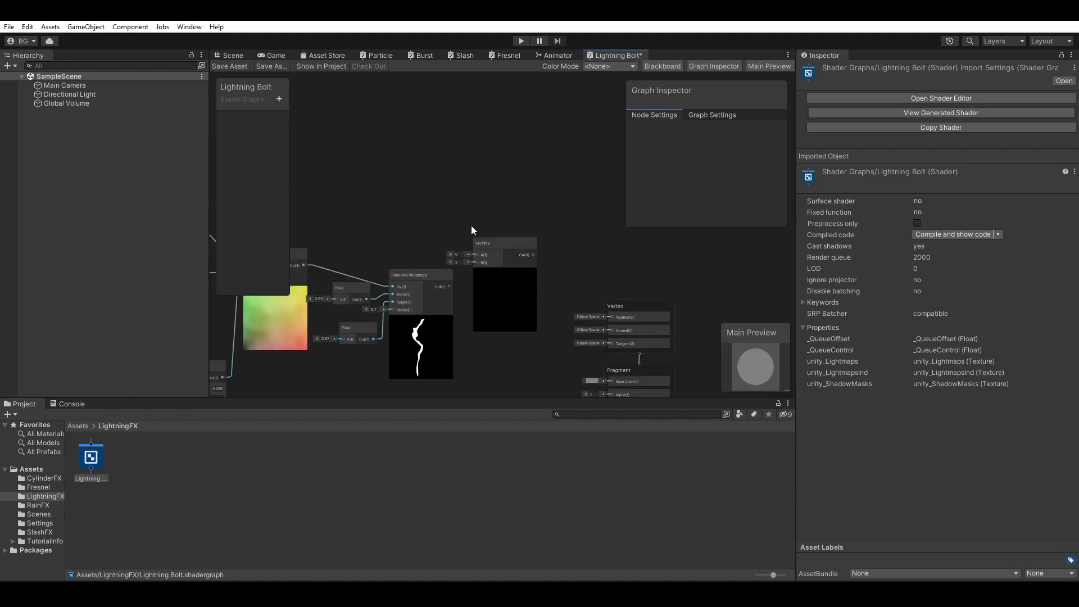
pyautogui.moveTo(451, 288); pyautogui.dragTo(479, 264)
# Step: Add a Color node above the Lerp and Rounded Rectangle nodes, with HDR mode and a white colour
pyautogui.press('space')
pyautogui.write('color')
pyautogui.press('Return')
pyautogui.moveTo(430, 219); pyautogui.dragTo(519, 263, button='middle')
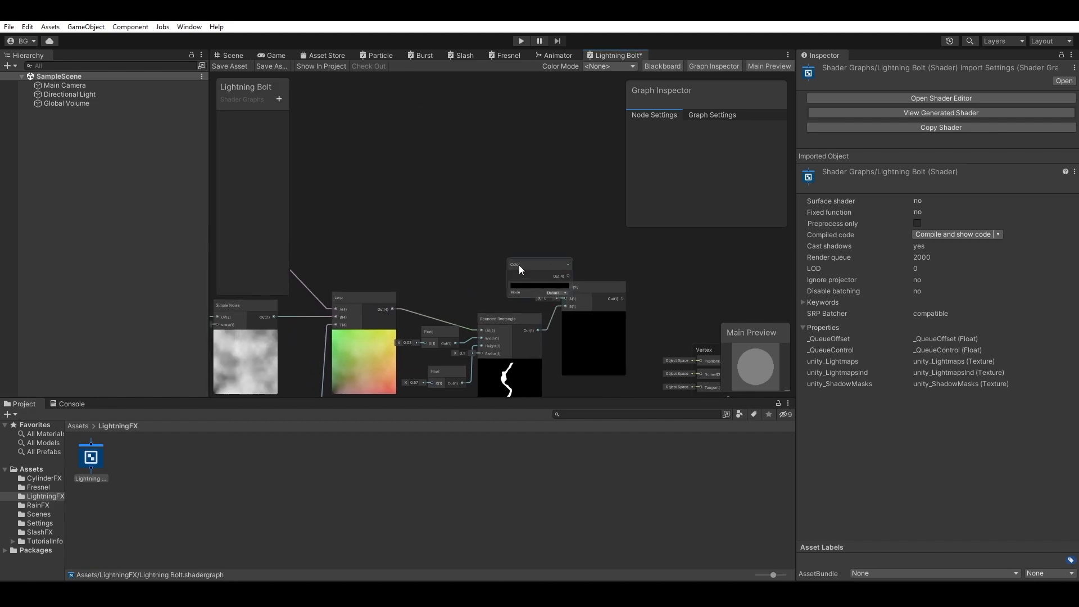
pyautogui.moveTo(520, 267); pyautogui.dragTo(413, 179)
pyautogui.click(451, 207)
pyautogui.click(439, 201)
pyautogui.moveTo(498, 269); pyautogui.dragTo(473, 254)
pyautogui.click(562, 195)
# Step: Add a Vertex Color node and arrange it directly beneath the Color node
pyautogui.click(439, 238)
pyautogui.press('space')
pyautogui.write('vertex color')
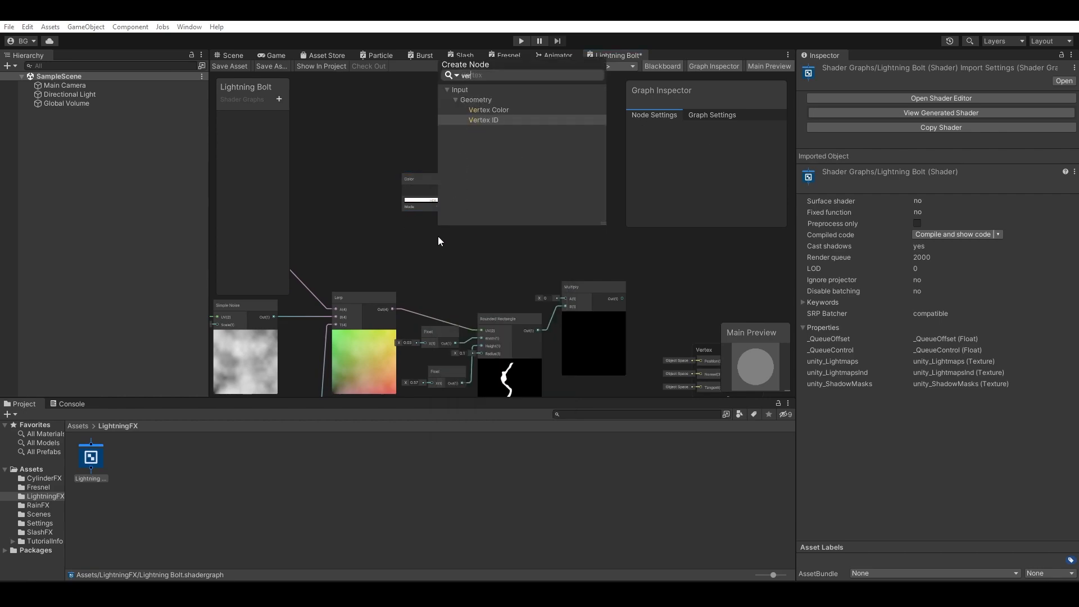
pyautogui.press('Return')
pyautogui.moveTo(455, 252); pyautogui.dragTo(434, 174)
pyautogui.moveTo(433, 224); pyautogui.dragTo(433, 212)
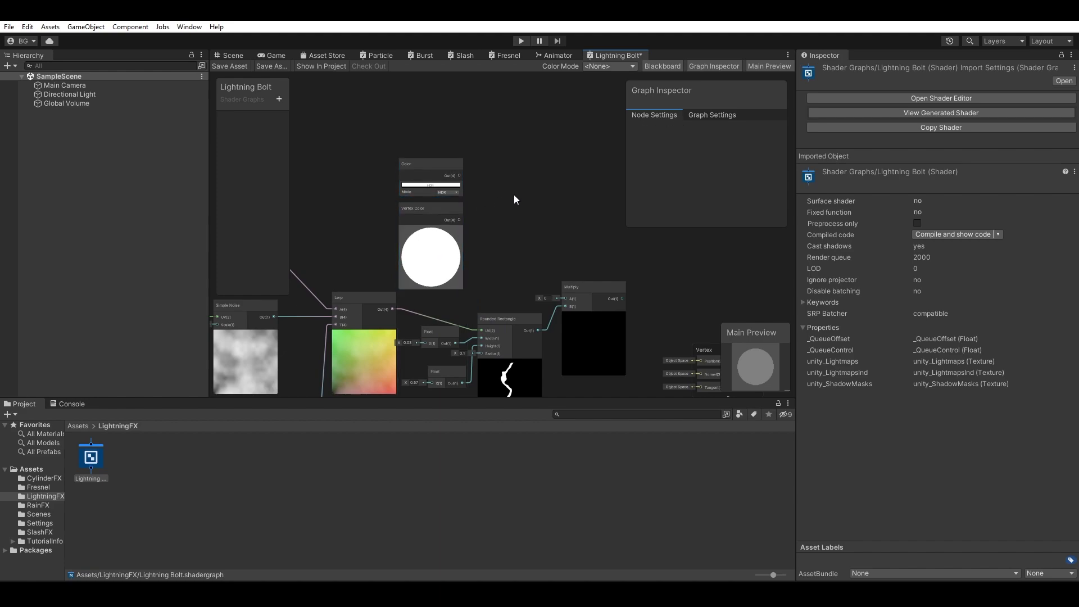
# Step: Multiply the Color and Vertex Color outputs in a new Multiply node and feed the result into the first Multiply's A input
pyautogui.press('space')
pyautogui.write('mul')
pyautogui.click(554, 190)
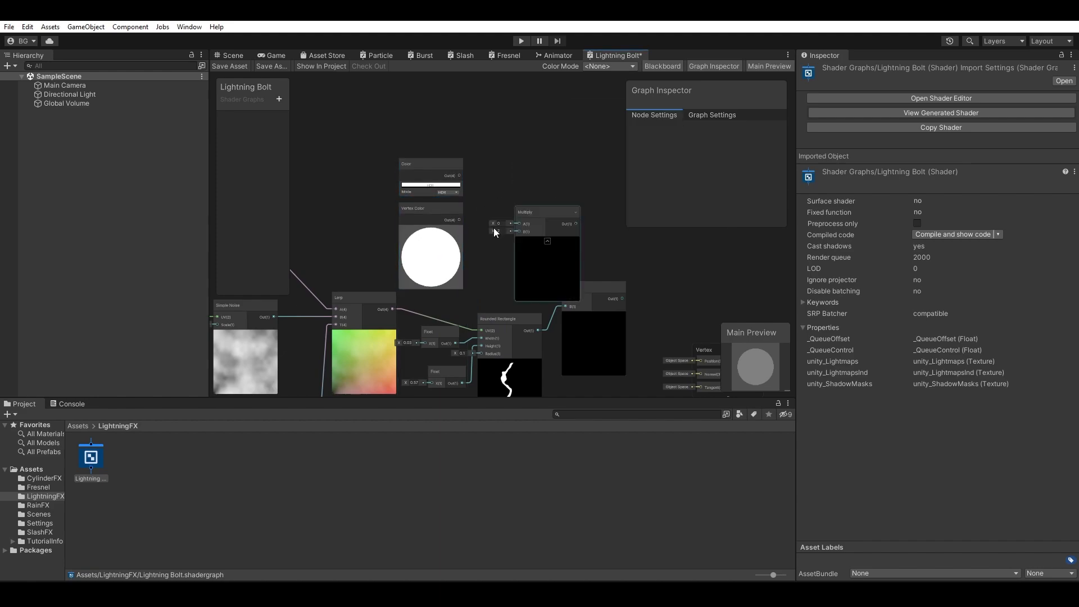
pyautogui.scroll(3, 493, 227)
pyautogui.moveTo(555, 205); pyautogui.dragTo(603, 336)
pyautogui.click(431, 208)
pyautogui.moveTo(542, 324); pyautogui.dragTo(522, 252, button='middle')
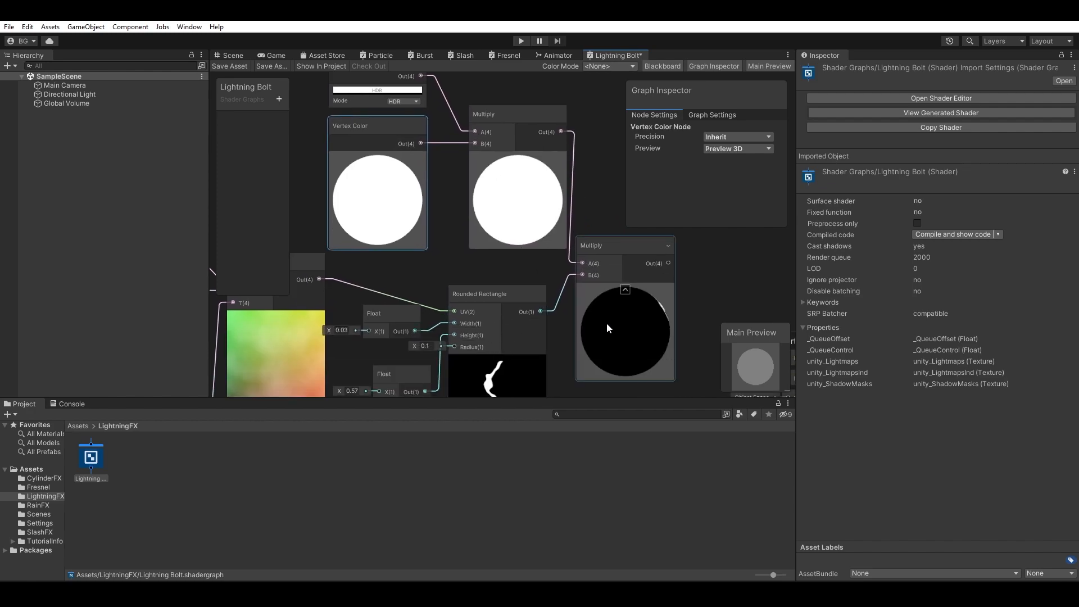
# Step: Connect the final Multiply to the Fragment's Base Color and the Rounded Rectangle's output to its Alpha
pyautogui.scroll(-3, 518, 288)
pyautogui.moveTo(510, 261); pyautogui.dragTo(576, 297)
pyautogui.scroll(3, 499, 304)
pyautogui.moveTo(402, 161); pyautogui.dragTo(617, 304)
pyautogui.moveTo(474, 292); pyautogui.dragTo(696, 353, button='middle')
pyautogui.scroll(1, 521, 305)
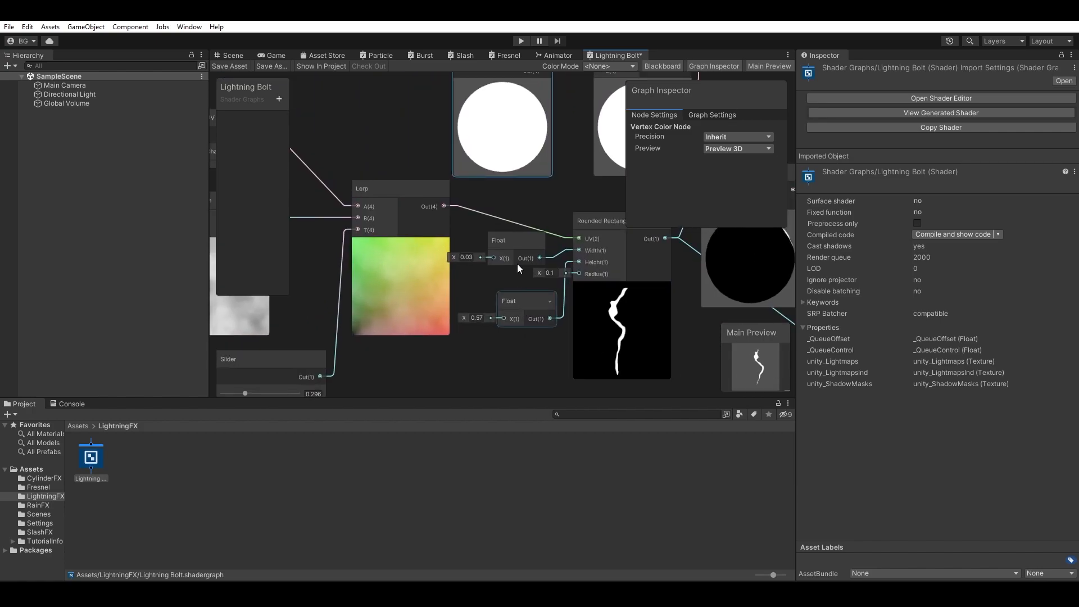
# Step: Convert the HDR Color node into an exposed Color property of the graph
pyautogui.moveTo(518, 289); pyautogui.dragTo(543, 445, button='middle')
pyautogui.rightClick(517, 159)
pyautogui.moveTo(592, 280)
pyautogui.click(669, 306)
pyautogui.moveTo(392, 252); pyautogui.dragTo(352, 175, button='middle')
pyautogui.moveTo(566, 291); pyautogui.dragTo(540, 211, button='middle')
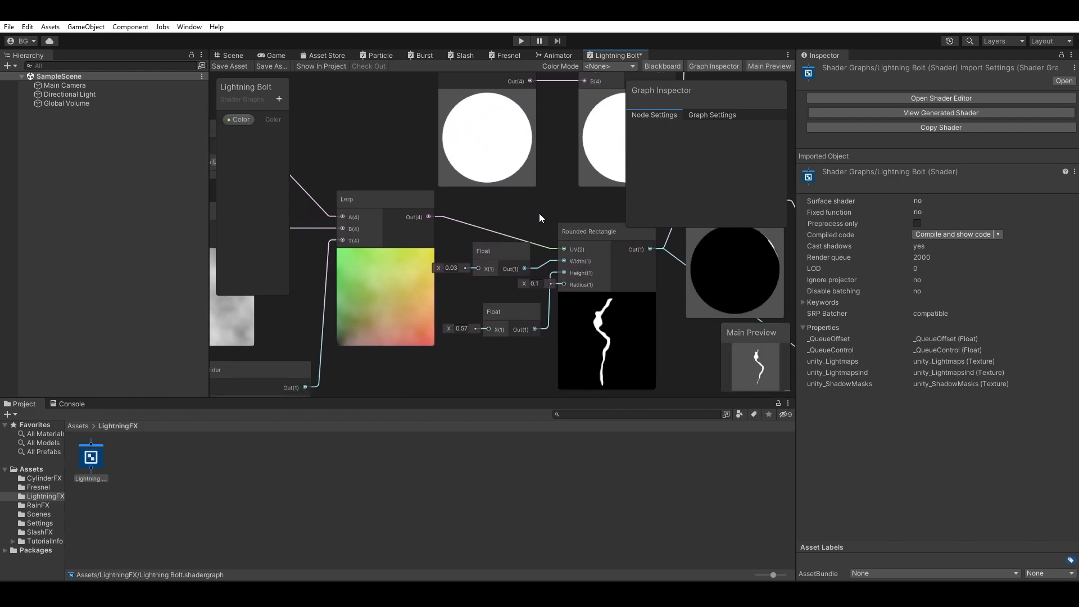
# Step: Add a UV node below the Slider node and set its channel to UV1
pyautogui.scroll(-1, 480, 275)
pyautogui.moveTo(490, 288); pyautogui.dragTo(510, 237, button='middle')
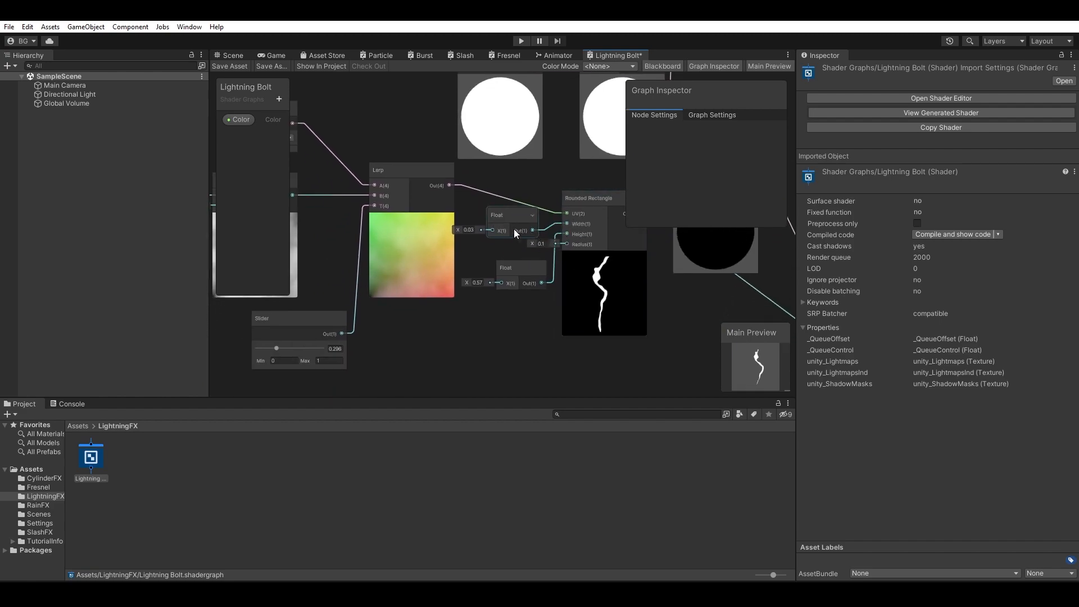
pyautogui.moveTo(516, 278); pyautogui.dragTo(512, 273, button='middle')
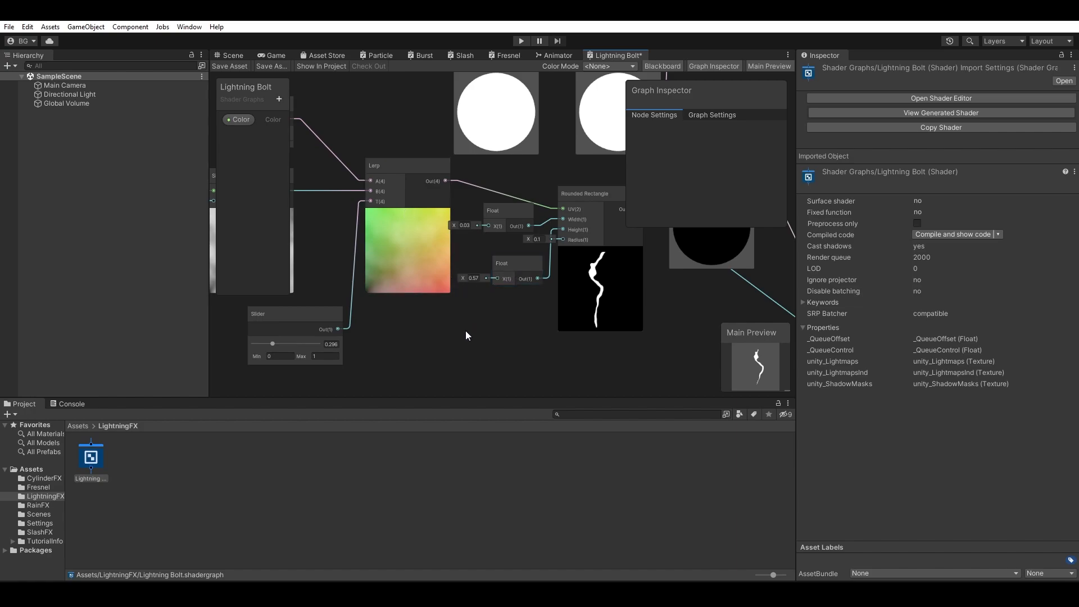
pyautogui.moveTo(467, 335); pyautogui.dragTo(469, 277, button='middle')
pyautogui.press('space')
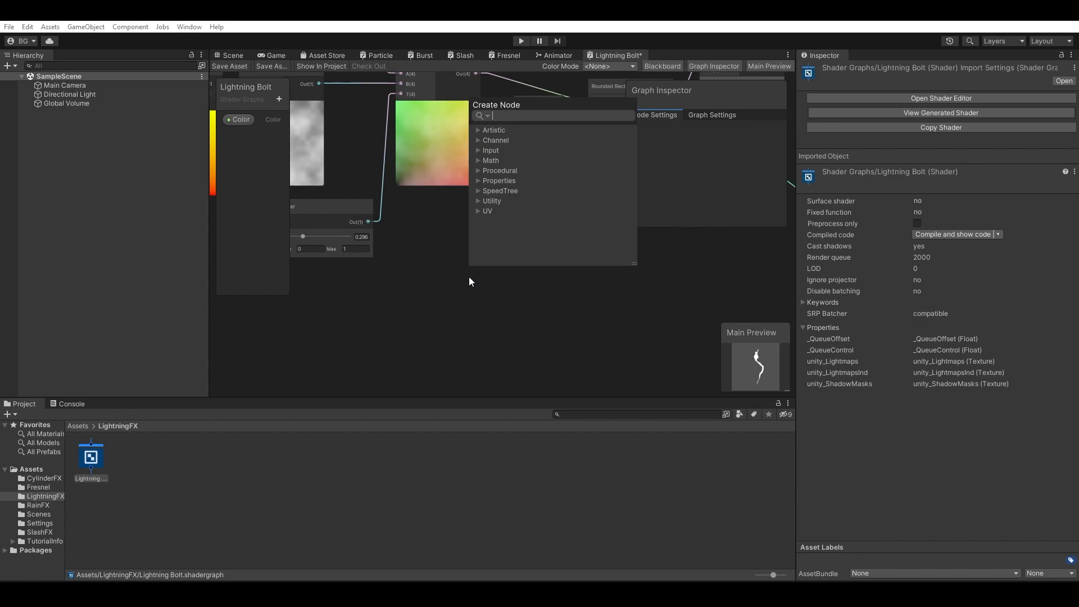
pyautogui.write('uv')
pyautogui.press('Return')
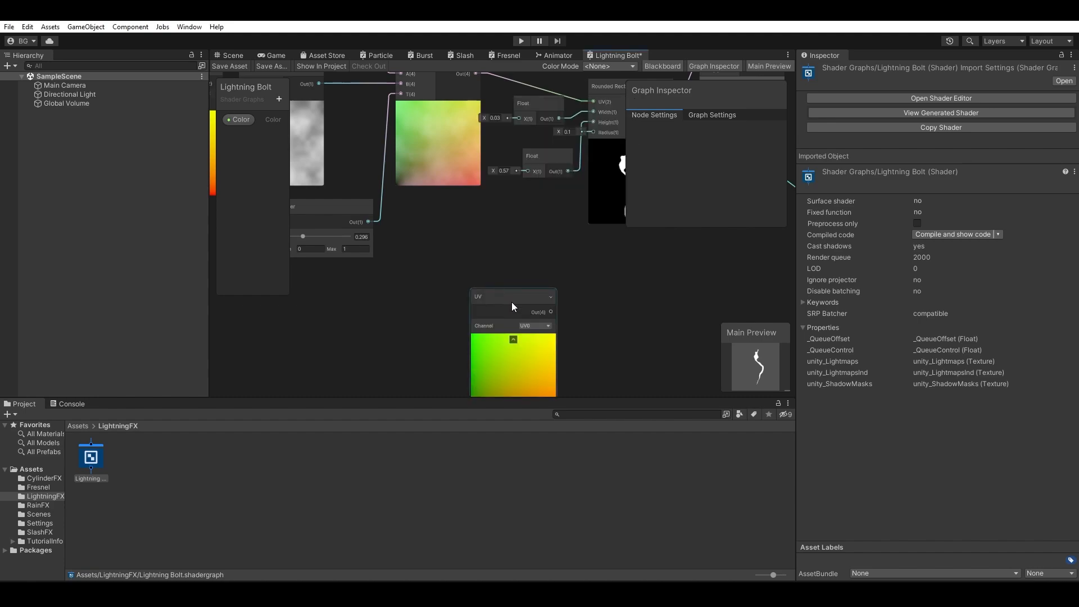
pyautogui.click(537, 324)
pyautogui.click(557, 344)
pyautogui.moveTo(477, 303); pyautogui.dragTo(333, 297)
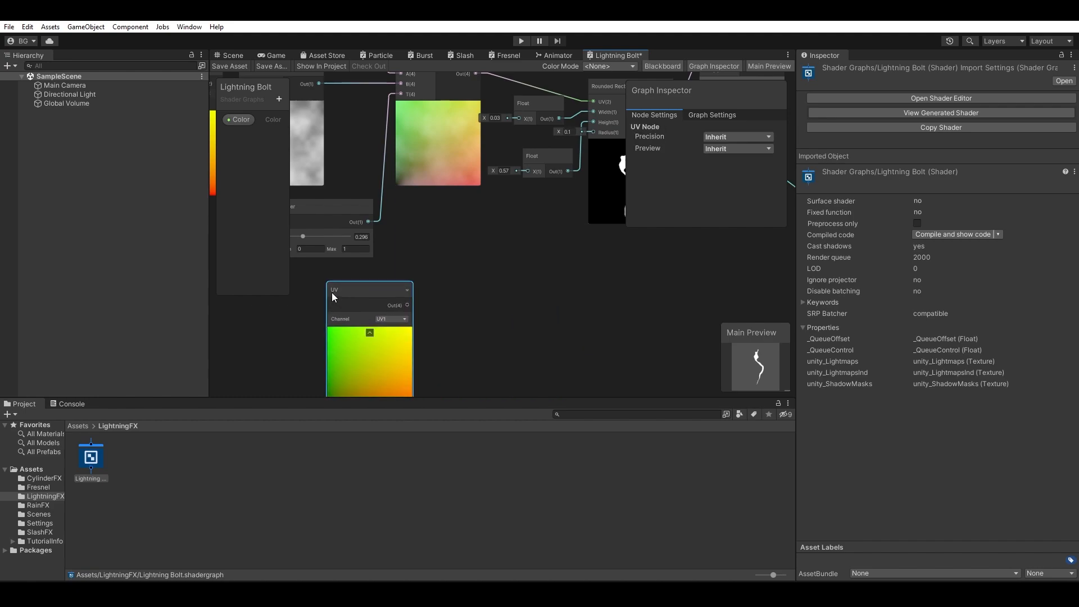
# Step: Add a Split node fed by the UV1 node's output
pyautogui.moveTo(410, 306); pyautogui.dragTo(444, 303)
pyautogui.write('split')
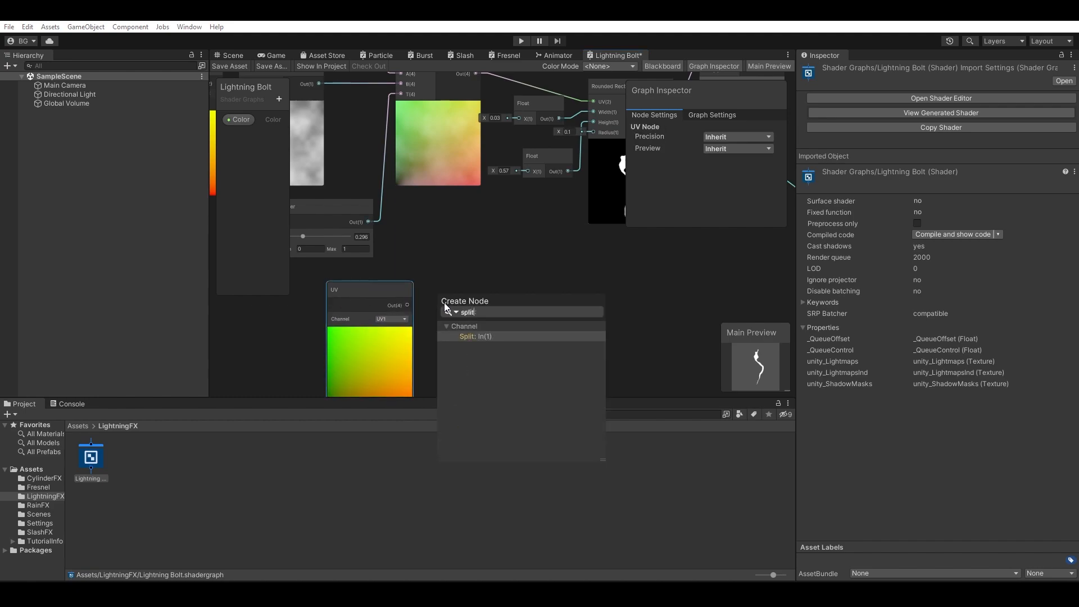
pyautogui.press('Return')
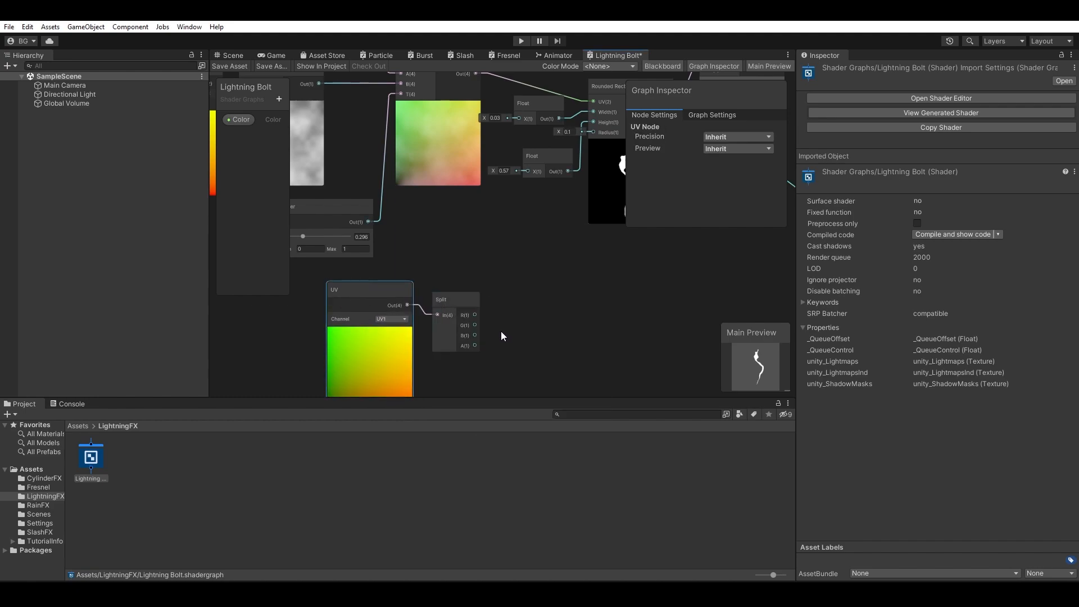
# Step: Add a Remap node, connect the Split node's A output to its In input and place it beside the Split
pyautogui.moveTo(522, 333); pyautogui.dragTo(496, 338, button='middle')
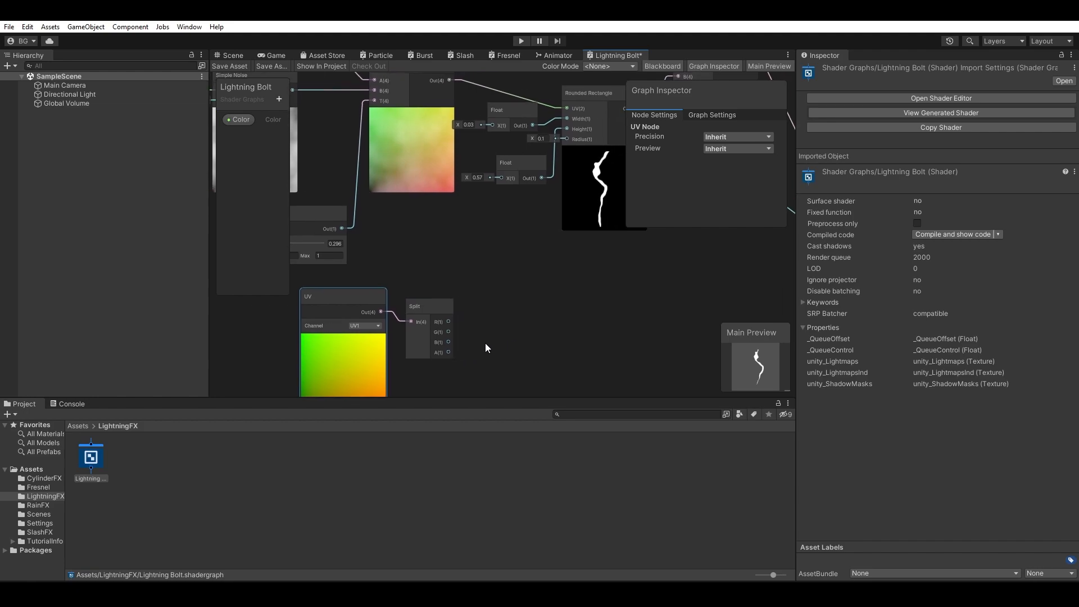
pyautogui.click(494, 336)
pyautogui.press('space')
pyautogui.write('rem')
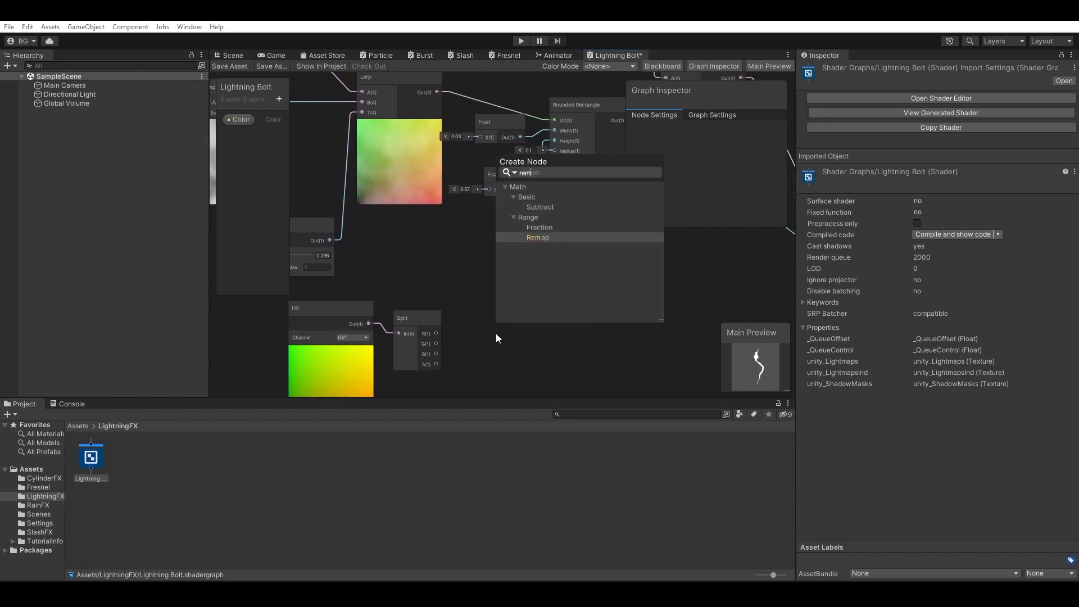
pyautogui.press('Return')
pyautogui.moveTo(434, 348); pyautogui.dragTo(509, 314)
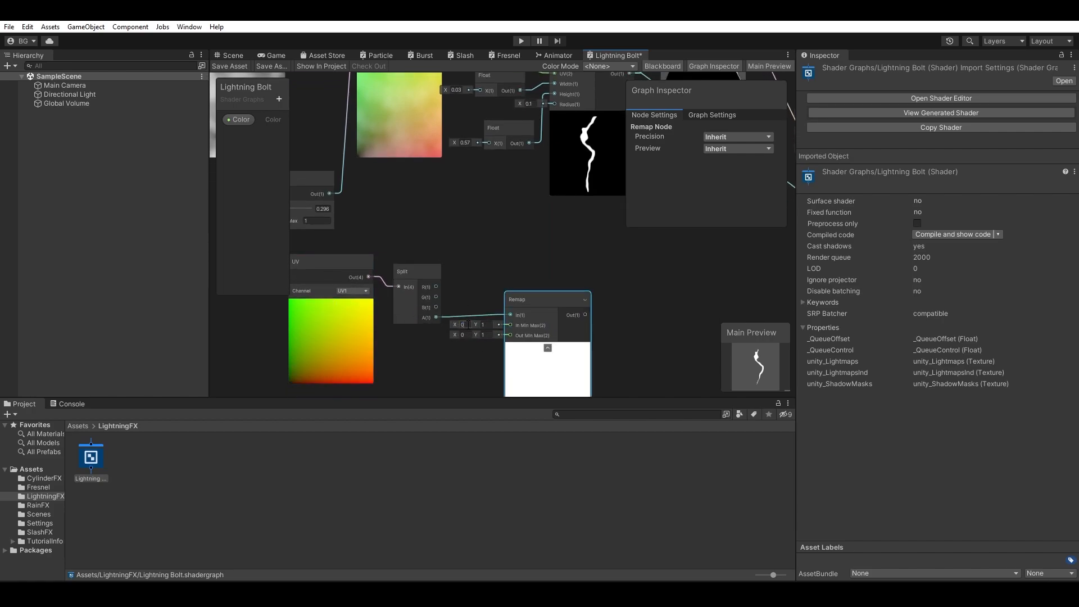
pyautogui.moveTo(542, 300); pyautogui.dragTo(559, 278)
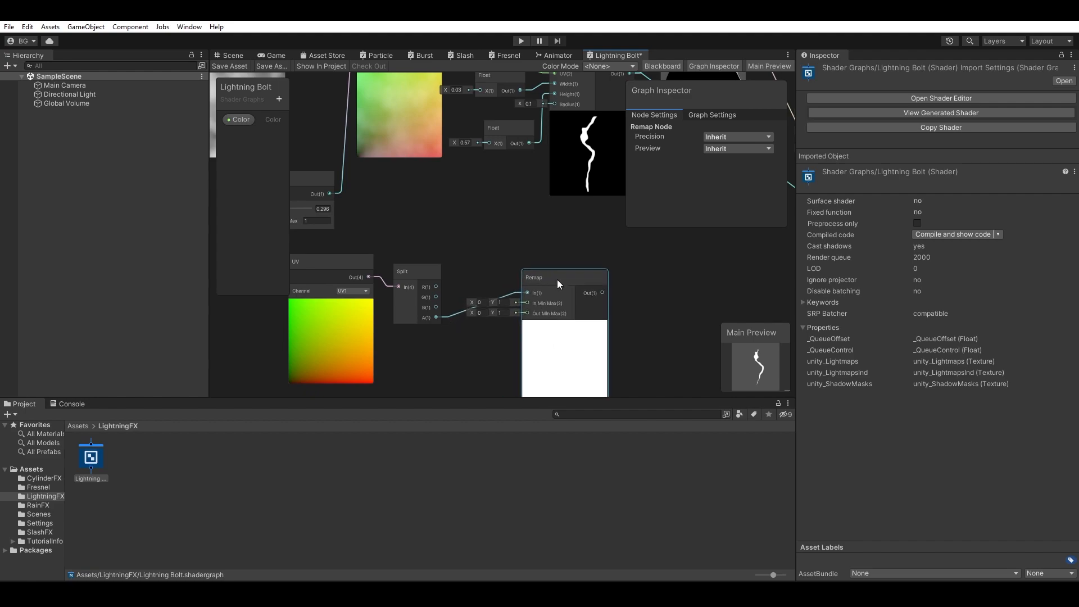
# Step: Add a Vector 2 node, place it below the Split node and connect its output to the Remap node's Out Min Max input
pyautogui.click(503, 326)
pyautogui.press('space')
pyautogui.write('vec')
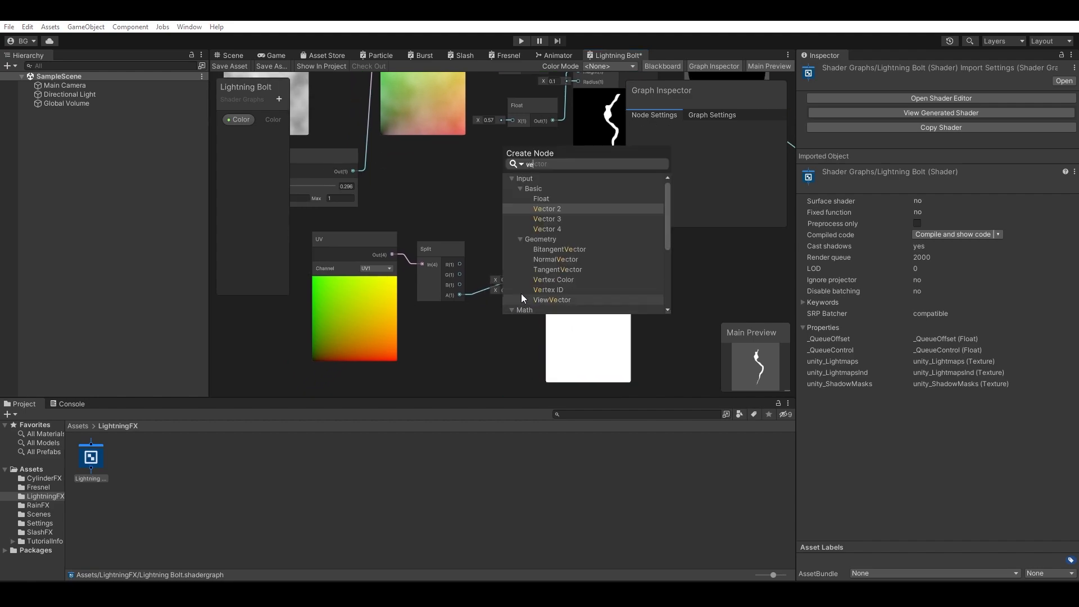
pyautogui.doubleClick(553, 211)
pyautogui.moveTo(537, 342); pyautogui.dragTo(500, 314)
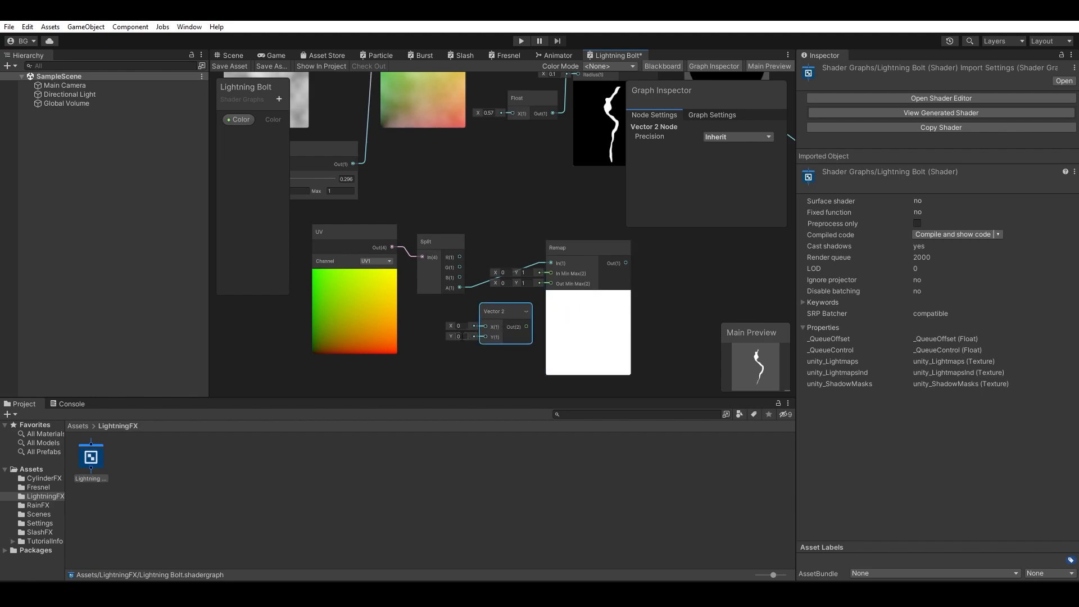
pyautogui.moveTo(544, 308); pyautogui.dragTo(548, 301)
# Step: Disconnect the 0.03 Float node from the Rounded Rectangle's Width, move it beside the Vector 2 node and connect it to that node's Y input
pyautogui.moveTo(500, 177); pyautogui.dragTo(498, 220, button='middle')
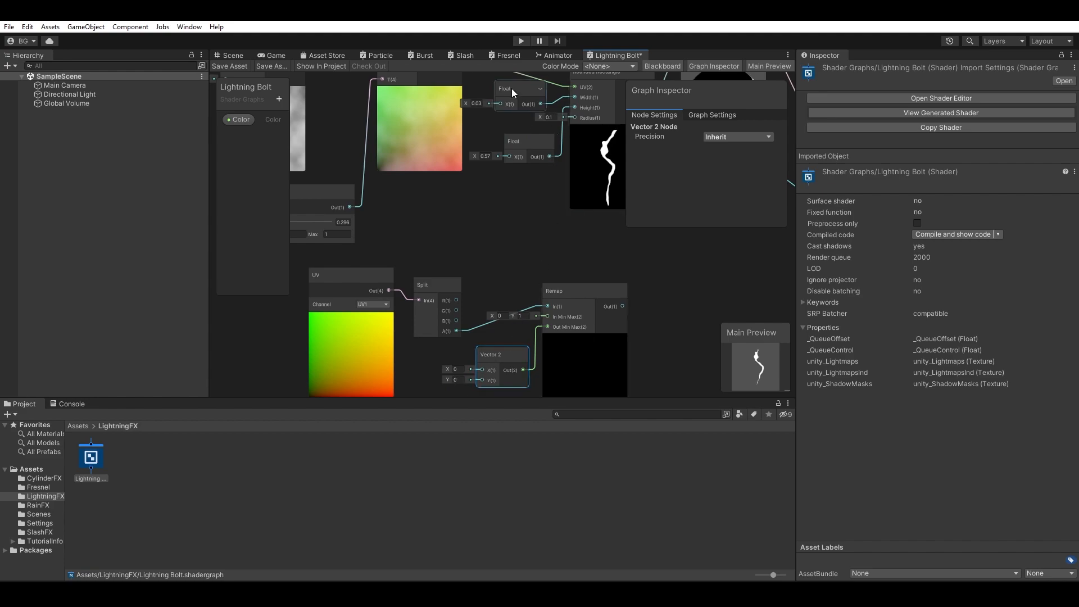
pyautogui.moveTo(511, 89); pyautogui.dragTo(471, 251)
pyautogui.click(518, 239)
pyautogui.press('Delete')
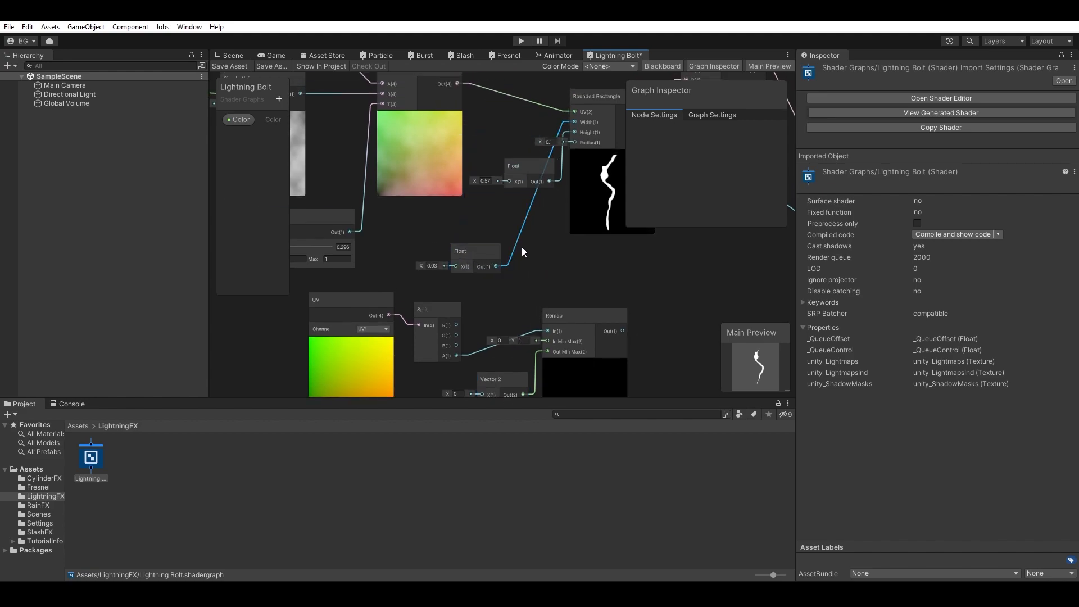
pyautogui.moveTo(520, 258); pyautogui.dragTo(517, 201, button='middle')
pyautogui.moveTo(508, 201); pyautogui.dragTo(493, 295)
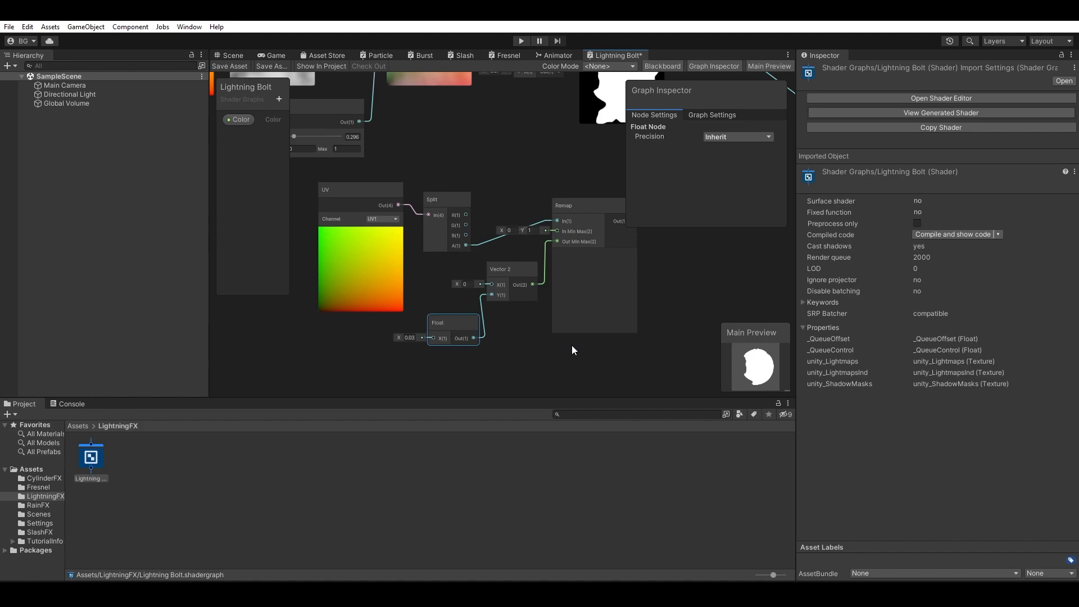
pyautogui.moveTo(529, 366); pyautogui.dragTo(493, 371, button='middle')
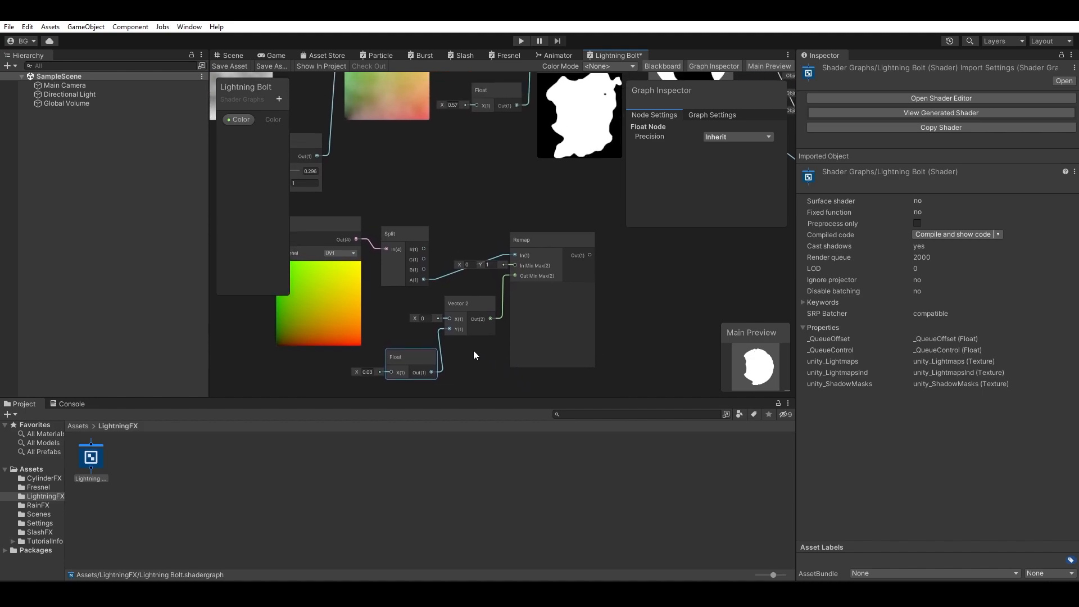
pyautogui.click(423, 319)
# Step: Connect the Remap node's output to the Rounded Rectangle's Width input
pyautogui.moveTo(612, 264); pyautogui.dragTo(580, 326, button='middle')
pyautogui.moveTo(561, 317); pyautogui.dragTo(511, 108)
pyautogui.moveTo(512, 109); pyautogui.dragTo(515, 146, button='middle')
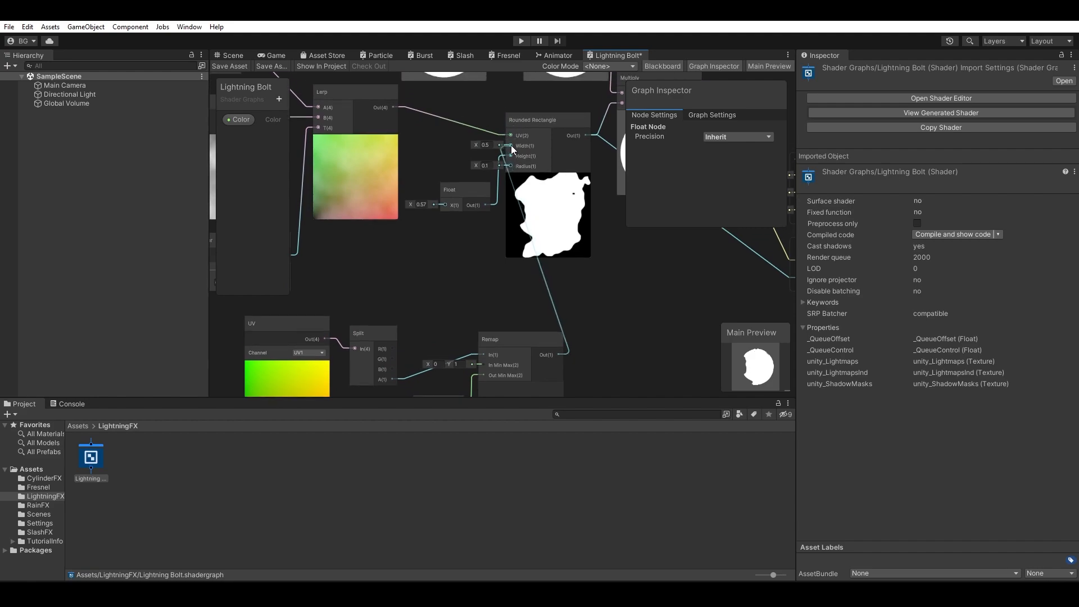
pyautogui.moveTo(593, 310); pyautogui.dragTo(606, 185, button='middle')
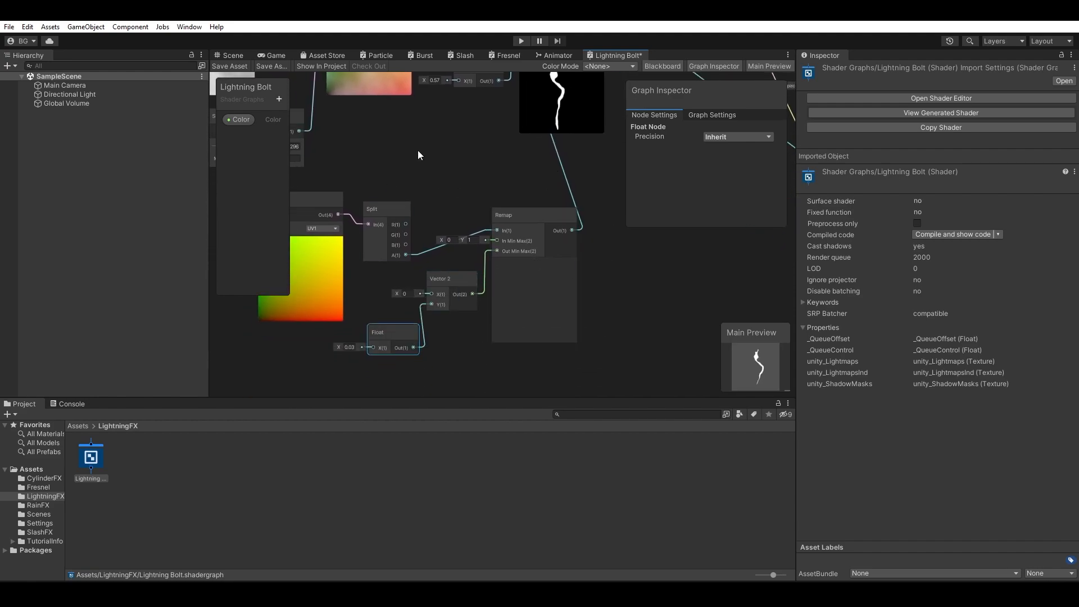
pyautogui.moveTo(423, 121); pyautogui.dragTo(418, 238, button='middle')
pyautogui.moveTo(581, 315); pyautogui.dragTo(620, 234, button='middle')
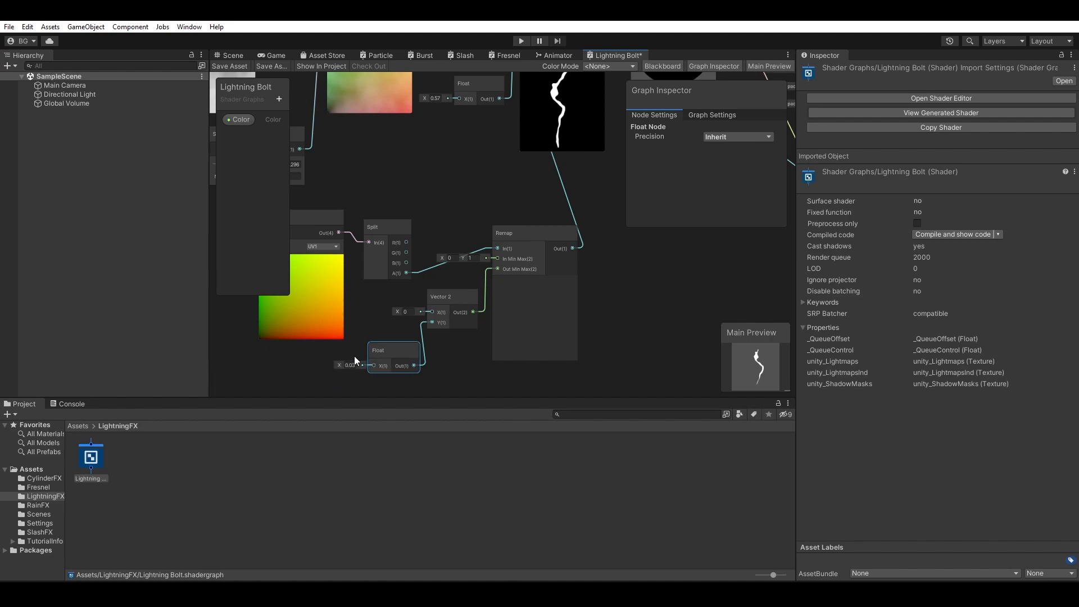
pyautogui.moveTo(359, 262); pyautogui.dragTo(437, 280, button='middle')
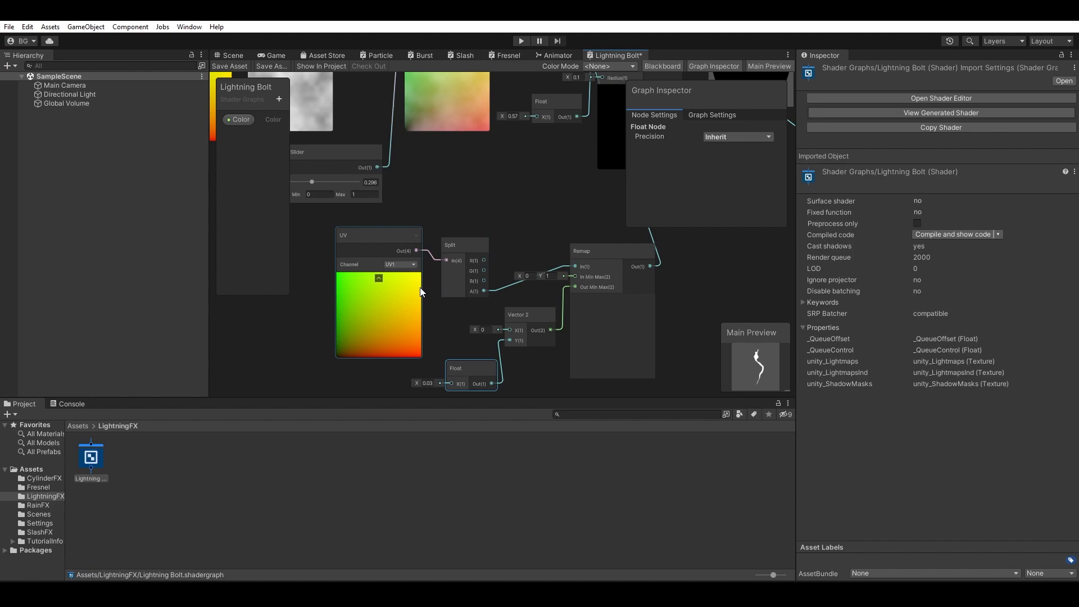
pyautogui.moveTo(452, 371); pyautogui.dragTo(454, 304, button='middle')
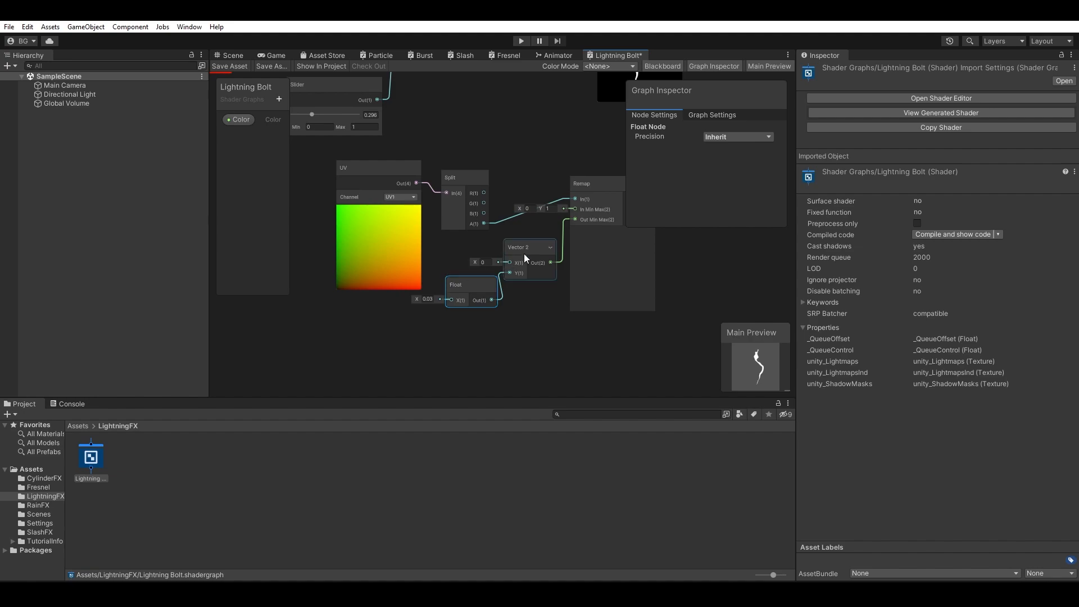
pyautogui.moveTo(517, 255); pyautogui.dragTo(396, 318, button='middle')
pyautogui.moveTo(565, 273); pyautogui.dragTo(651, 268, button='middle')
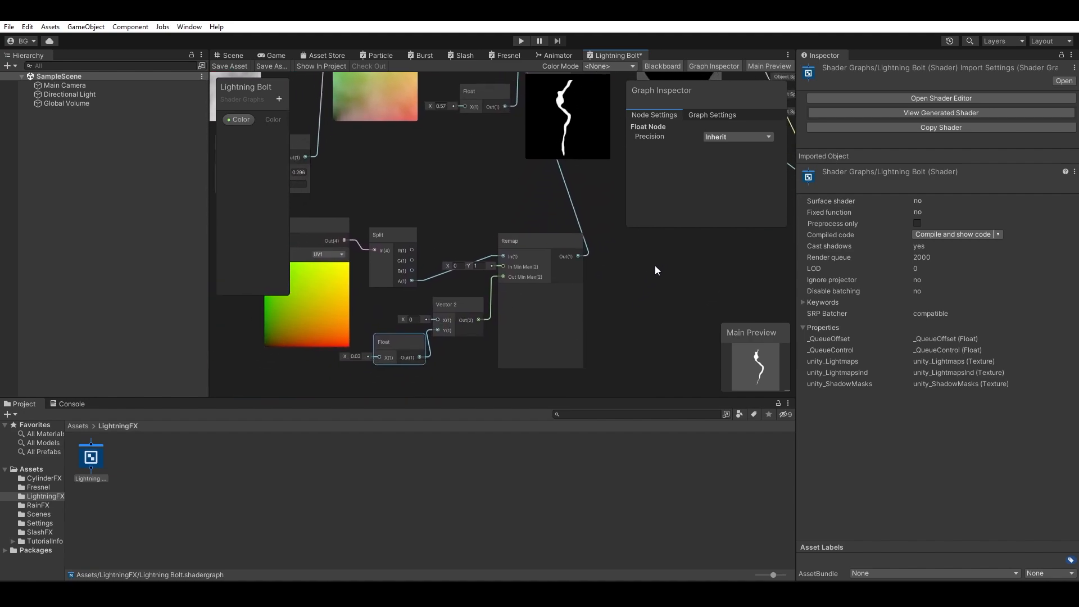
# Step: Convert the 0.03 Float node into a property and rename it Lightning Width
pyautogui.moveTo(533, 362); pyautogui.dragTo(603, 339, button='middle')
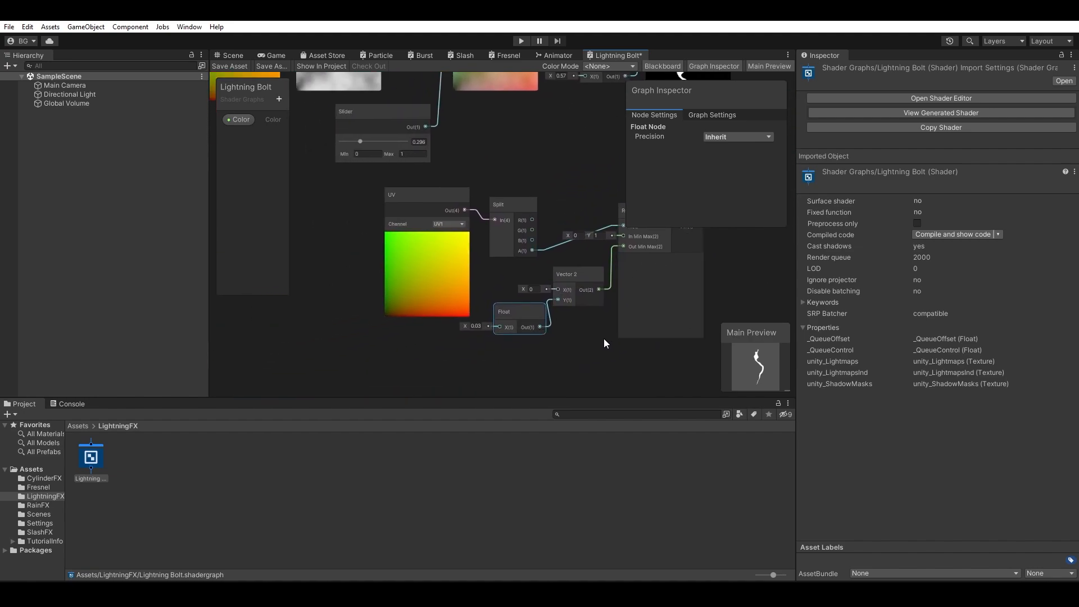
pyautogui.rightClick(519, 316)
pyautogui.moveTo(619, 437)
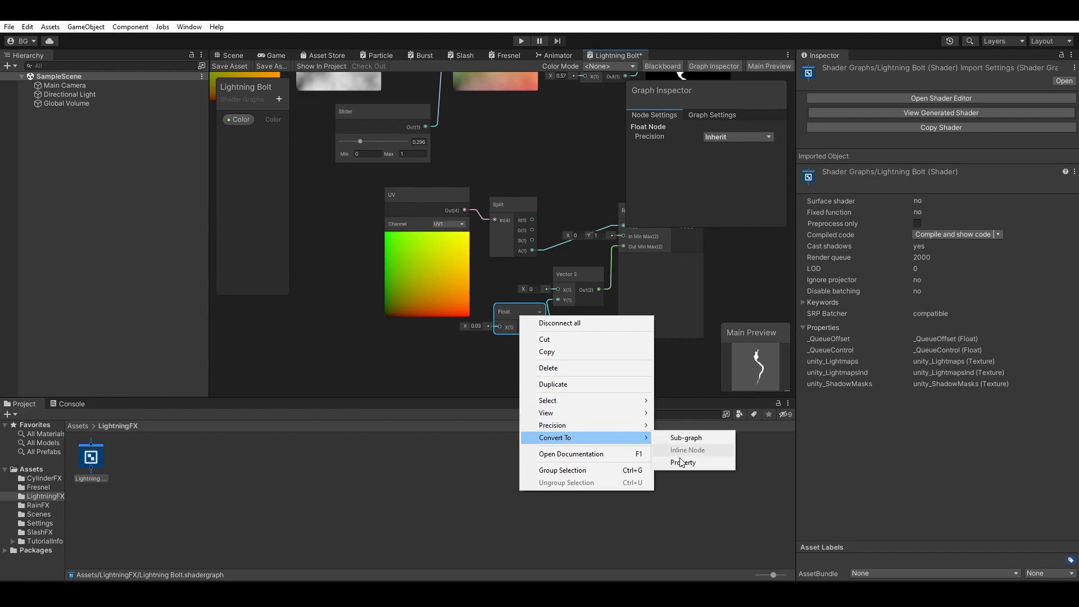
pyautogui.click(682, 462)
pyautogui.rightClick(243, 138)
pyautogui.click(270, 146)
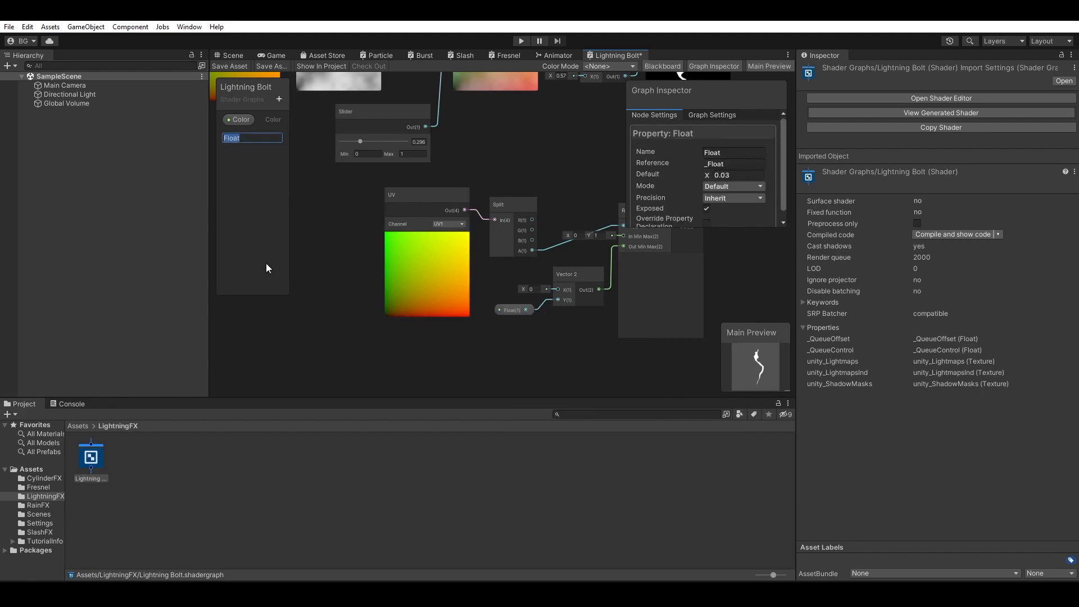
pyautogui.write('ightning Width')
pyautogui.press('Return')
# Step: Convert the Slider node that feeds the Lerp into a property and rename it Distortion
pyautogui.moveTo(325, 217); pyautogui.dragTo(381, 304, button='middle')
pyautogui.rightClick(446, 194)
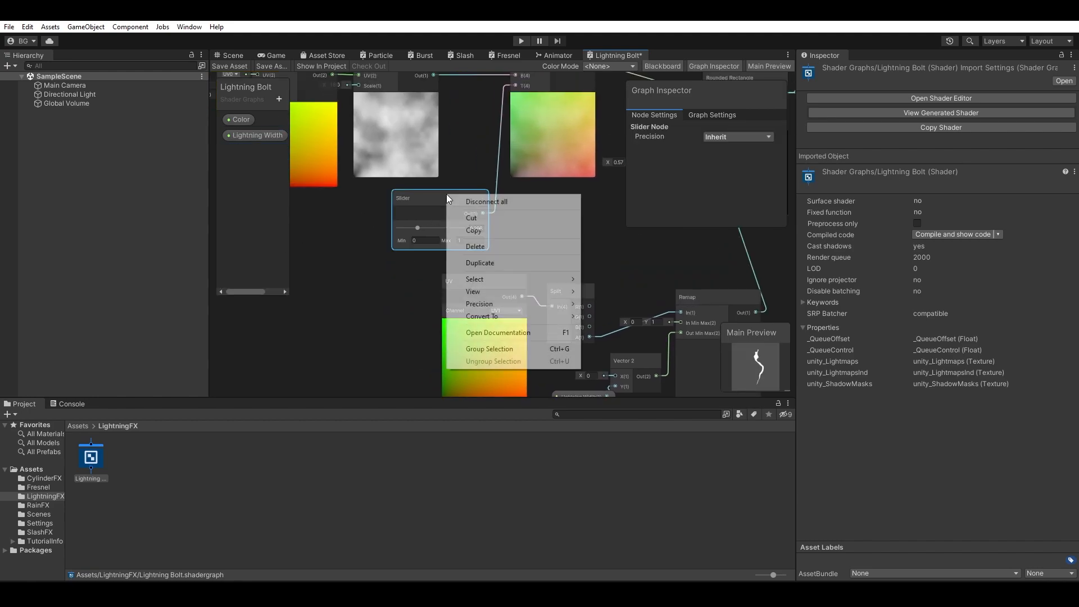
pyautogui.click(612, 341)
pyautogui.rightClick(239, 150)
pyautogui.click(254, 156)
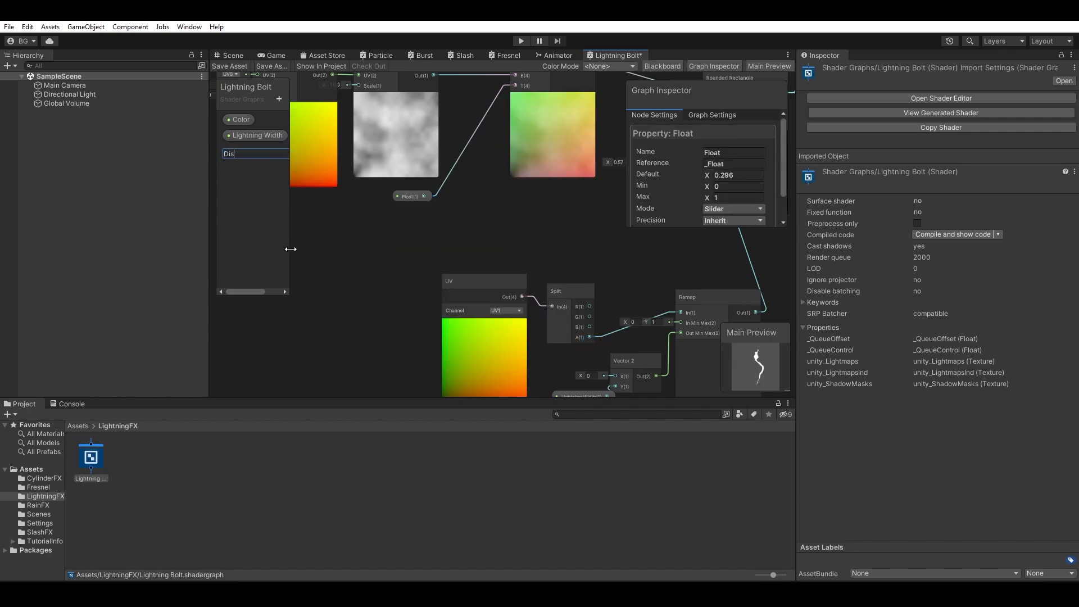
pyautogui.press('Return')
# Step: Shift the Tiling And Offset node slightly and save the Lightning Bolt shader graph
pyautogui.moveTo(357, 233); pyautogui.dragTo(436, 326, button='middle')
pyautogui.moveTo(460, 256); pyautogui.dragTo(423, 247)
pyautogui.moveTo(444, 255)
pyautogui.mouseDown(button='middle')
pyautogui.moveTo(526, 289)
pyautogui.moveTo(481, 346)
pyautogui.moveTo(295, 339)
pyautogui.mouseUp(button='middle')
pyautogui.moveTo(646, 331)
pyautogui.mouseDown(button='middle')
pyautogui.moveTo(541, 342)
pyautogui.moveTo(686, 339)
pyautogui.mouseUp(button='middle')
pyautogui.moveTo(580, 260)
pyautogui.mouseDown(button='middle')
pyautogui.moveTo(402, 306)
pyautogui.moveTo(549, 380)
pyautogui.mouseUp(button='middle')
pyautogui.moveTo(510, 263)
pyautogui.mouseDown(button='middle')
pyautogui.moveTo(384, 212)
pyautogui.moveTo(288, 151)
pyautogui.moveTo(535, 225)
pyautogui.moveTo(517, 195)
pyautogui.moveTo(508, 208)
pyautogui.moveTo(572, 214)
pyautogui.mouseUp(button='middle')
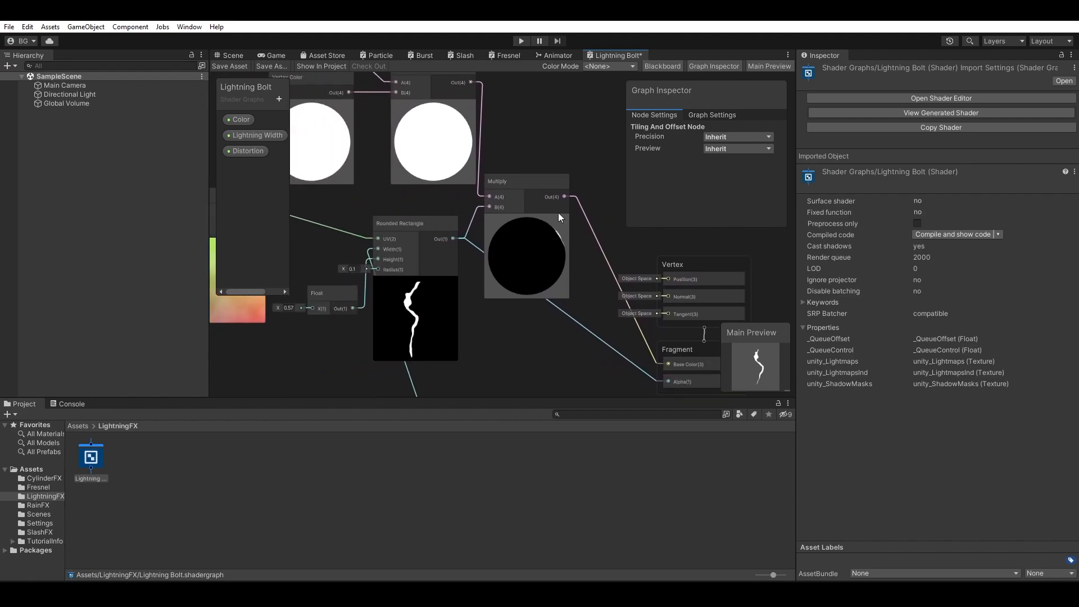
pyautogui.moveTo(407, 197); pyautogui.dragTo(619, 219, button='middle')
pyautogui.click(229, 66)
# Step: Add a Particle System to the scene, keep its default name and restart its playback
pyautogui.click(231, 55)
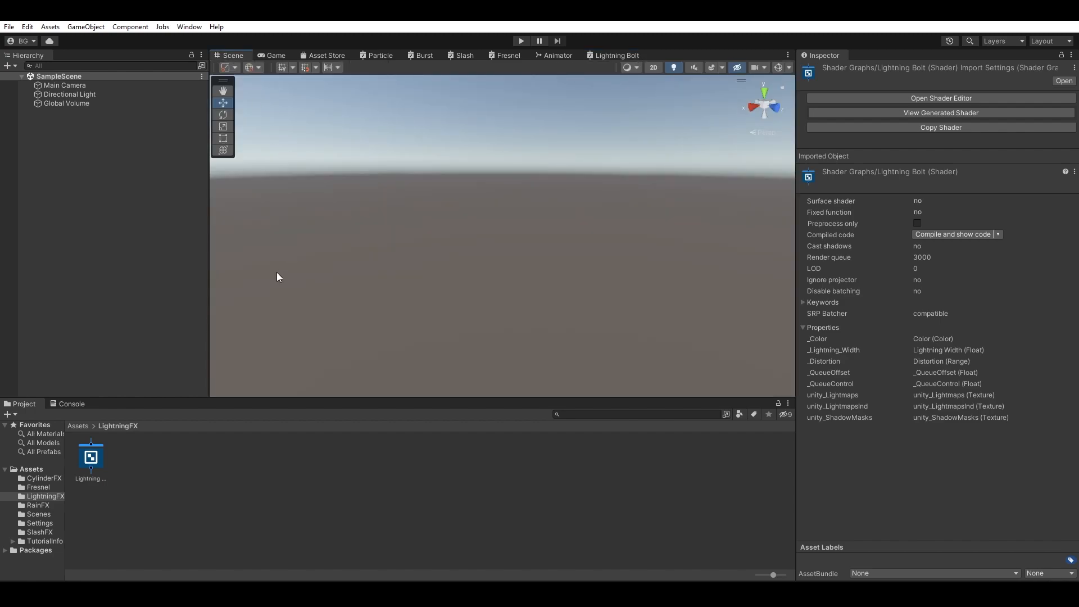
pyautogui.rightClick(103, 207)
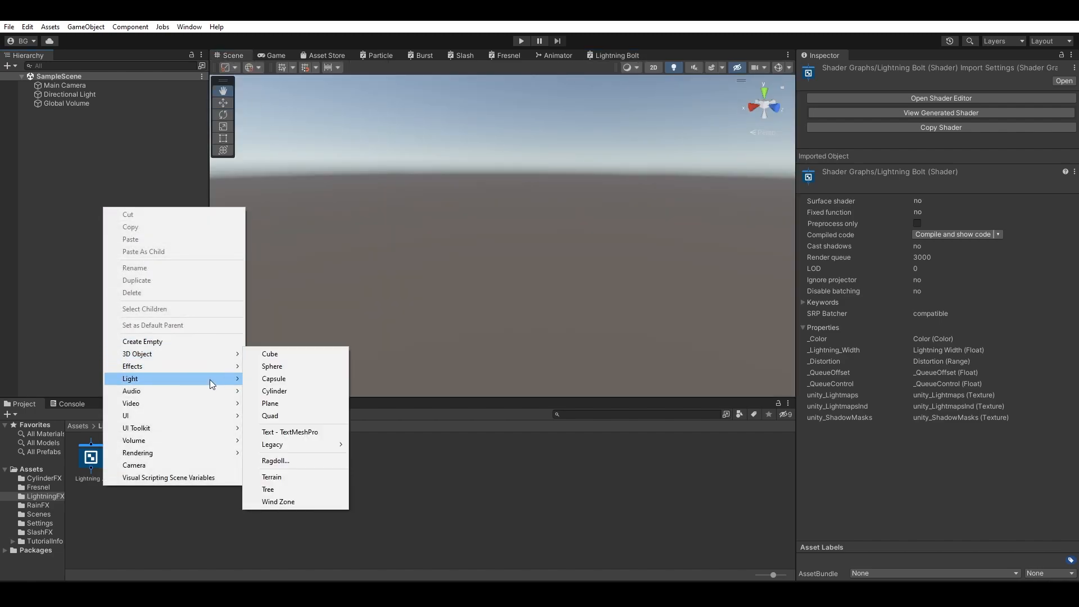
pyautogui.moveTo(212, 372)
pyautogui.click(264, 367)
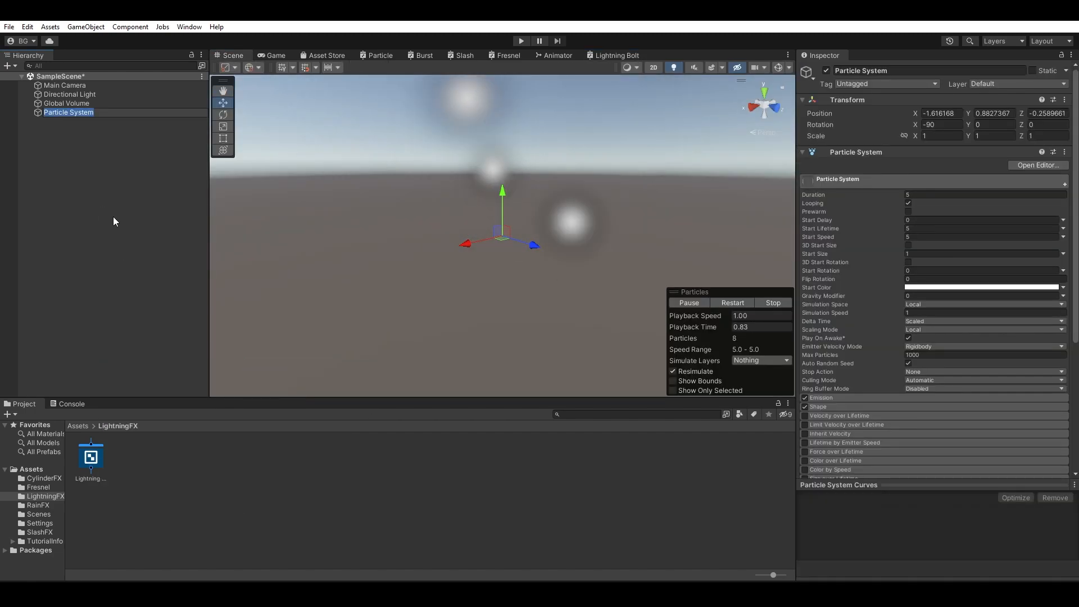
pyautogui.click(95, 126)
pyautogui.click(93, 114)
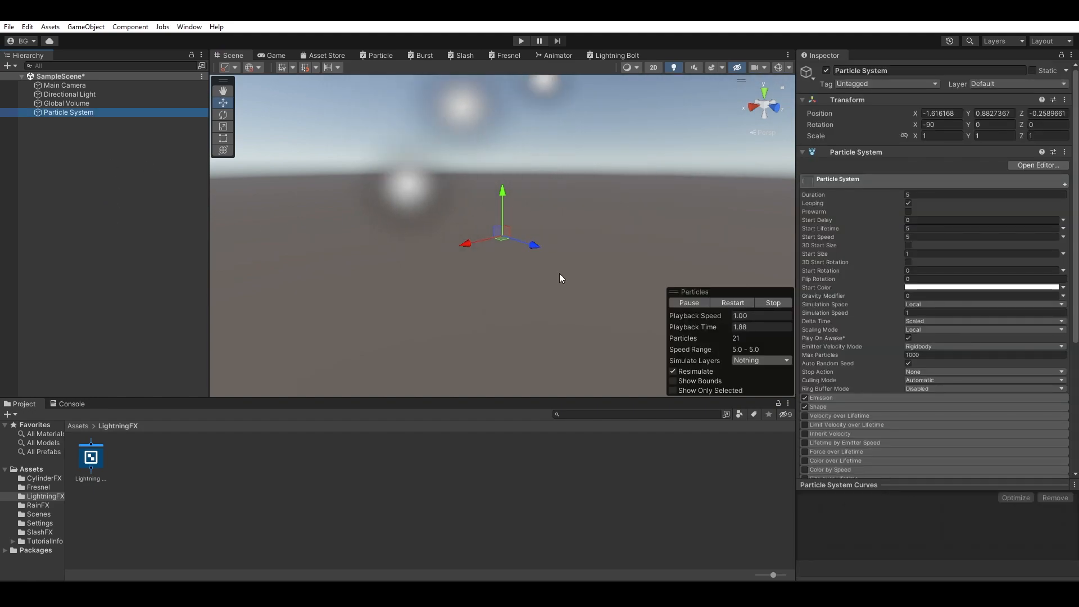
pyautogui.click(731, 303)
pyautogui.click(63, 232)
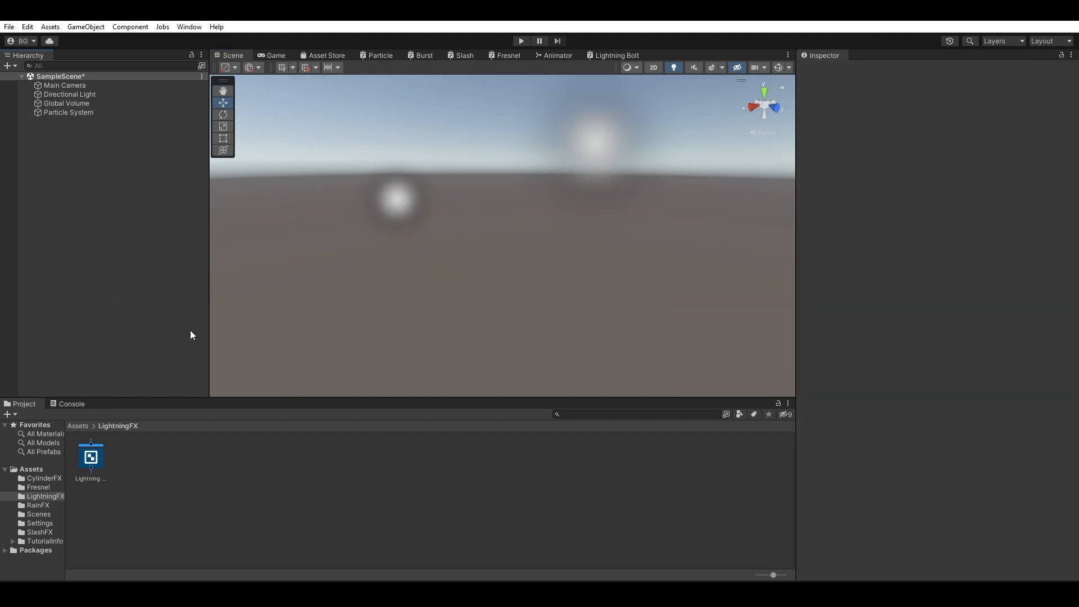
pyautogui.rightClick(196, 492)
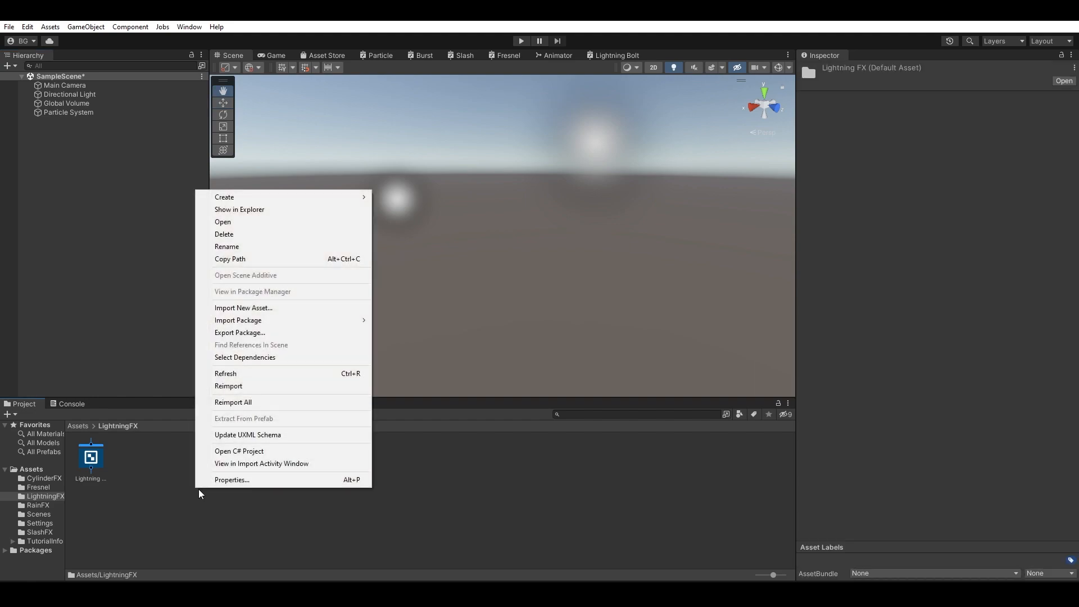
pyautogui.moveTo(328, 200)
pyautogui.click(269, 182)
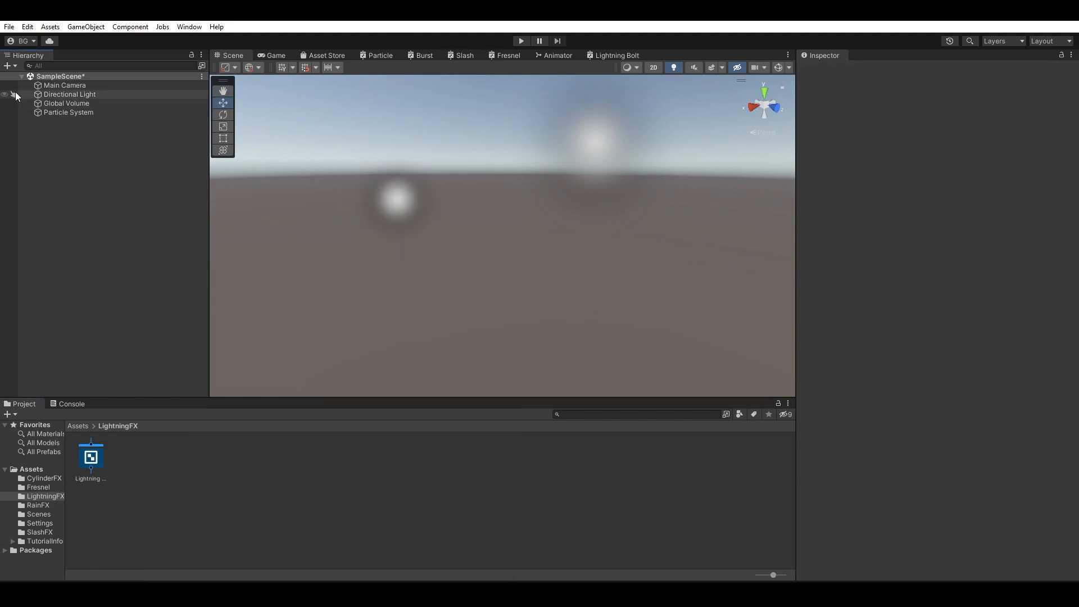
# Step: Set the Particle System's Start Speed to 0, Start Lifetime to 1 and Duration to 1
pyautogui.click(85, 113)
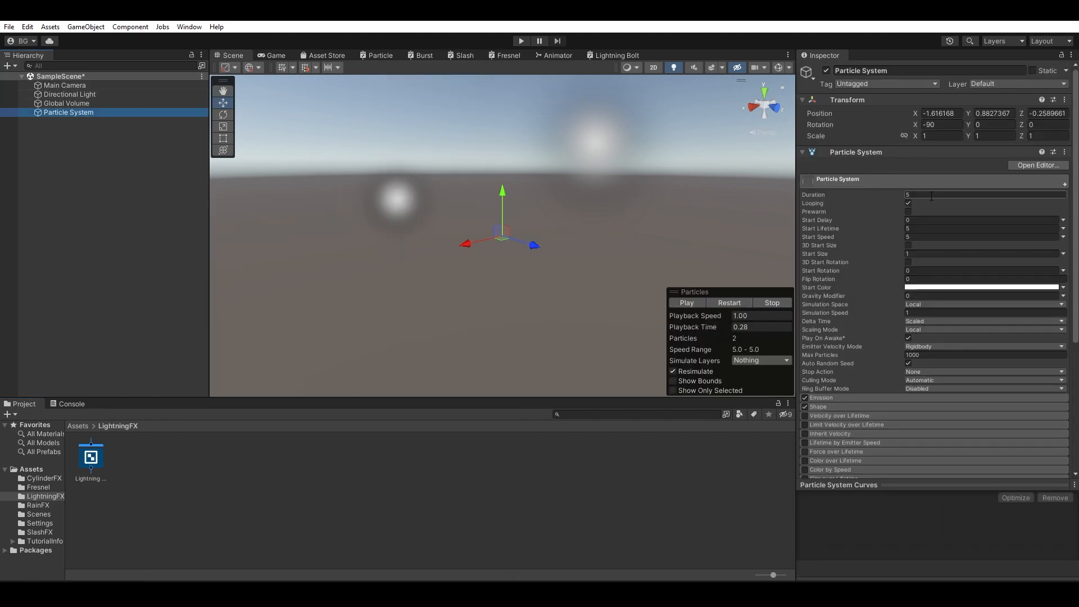
pyautogui.click(743, 303)
pyautogui.click(923, 237)
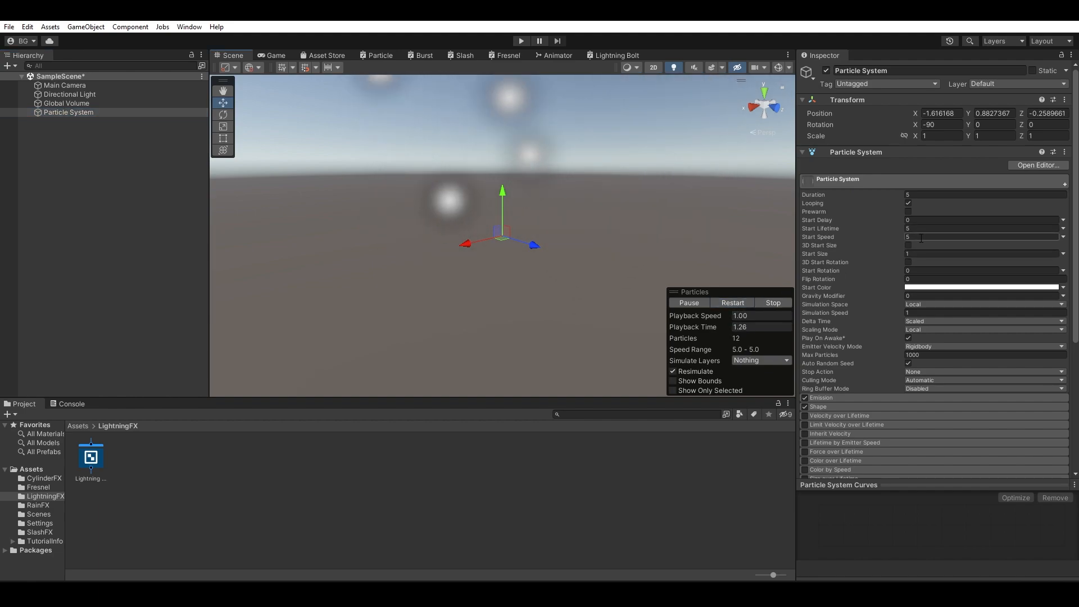
pyautogui.write('0')
pyautogui.click(929, 228)
pyautogui.write('1')
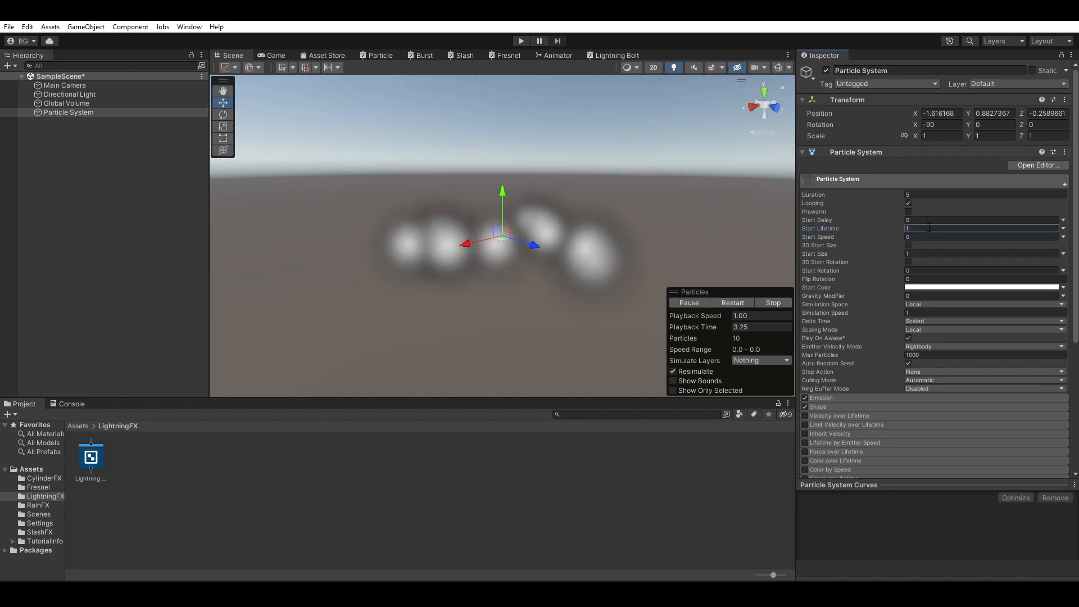
pyautogui.click(922, 195)
pyautogui.write('1')
# Step: Set the Particle System's emission Rate over Time to 1
pyautogui.click(857, 399)
pyautogui.click(929, 408)
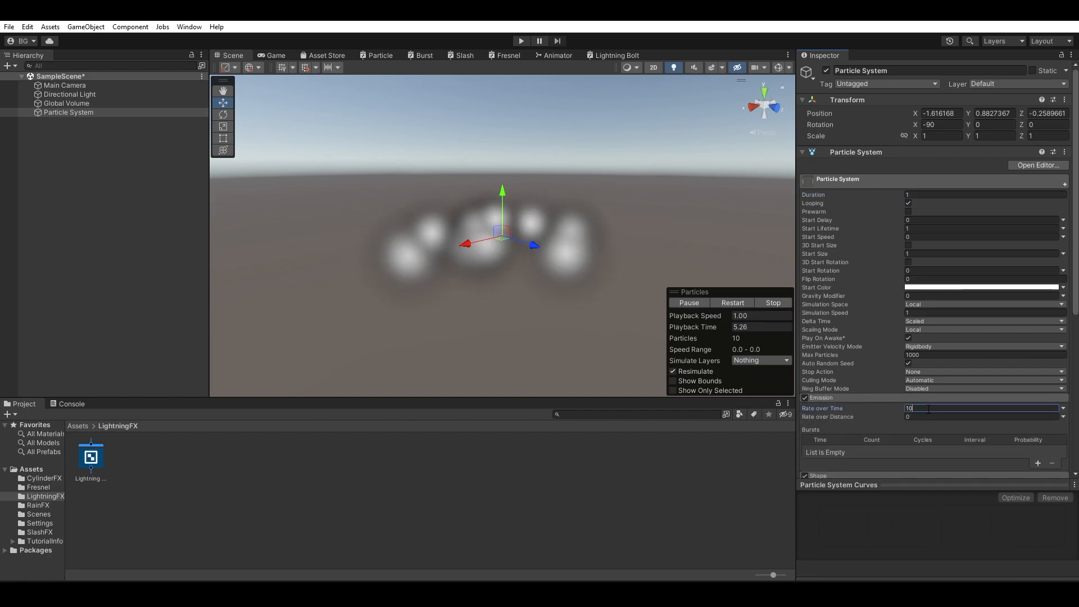
pyautogui.write('1')
# Step: Change the Particle System's emitter shape to Sphere and reduce its Radius to 0.0001
pyautogui.scroll(-3, 823, 405)
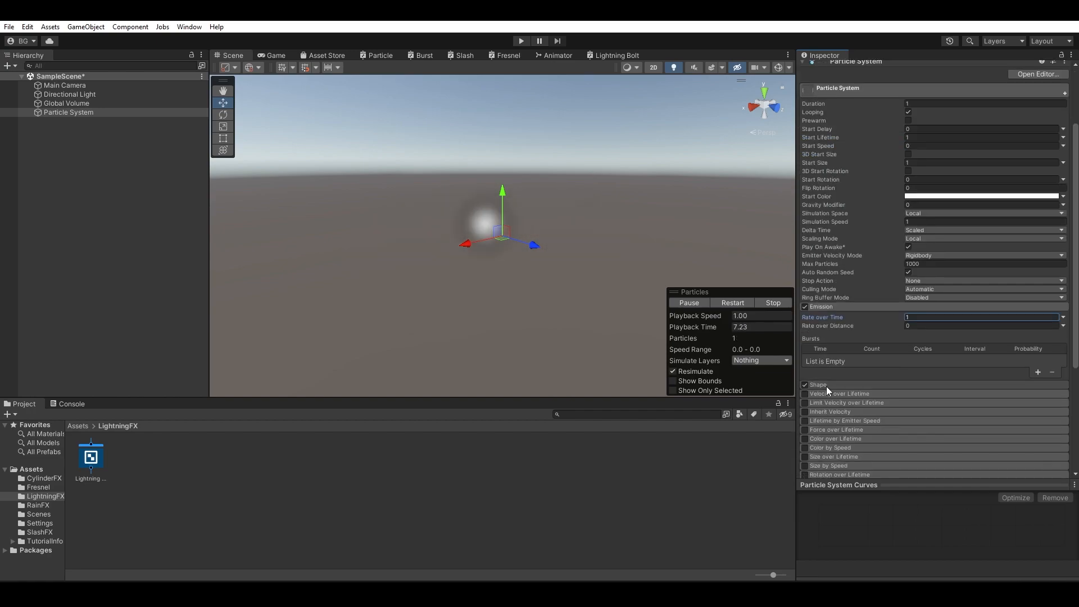
pyautogui.click(826, 385)
pyautogui.click(915, 395)
pyautogui.click(950, 407)
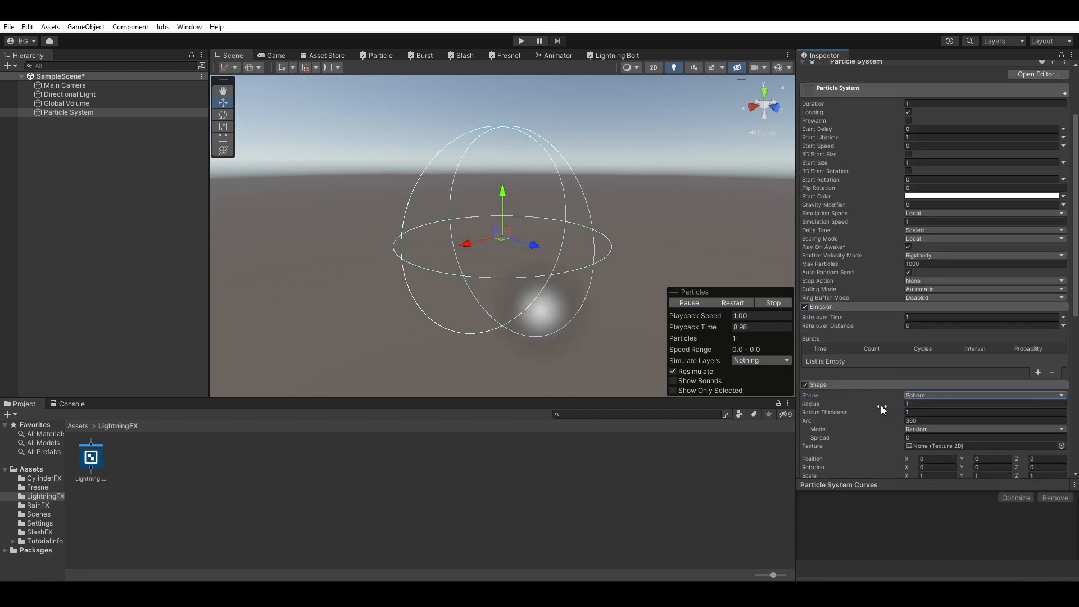
pyautogui.moveTo(881, 405); pyautogui.dragTo(665, 393)
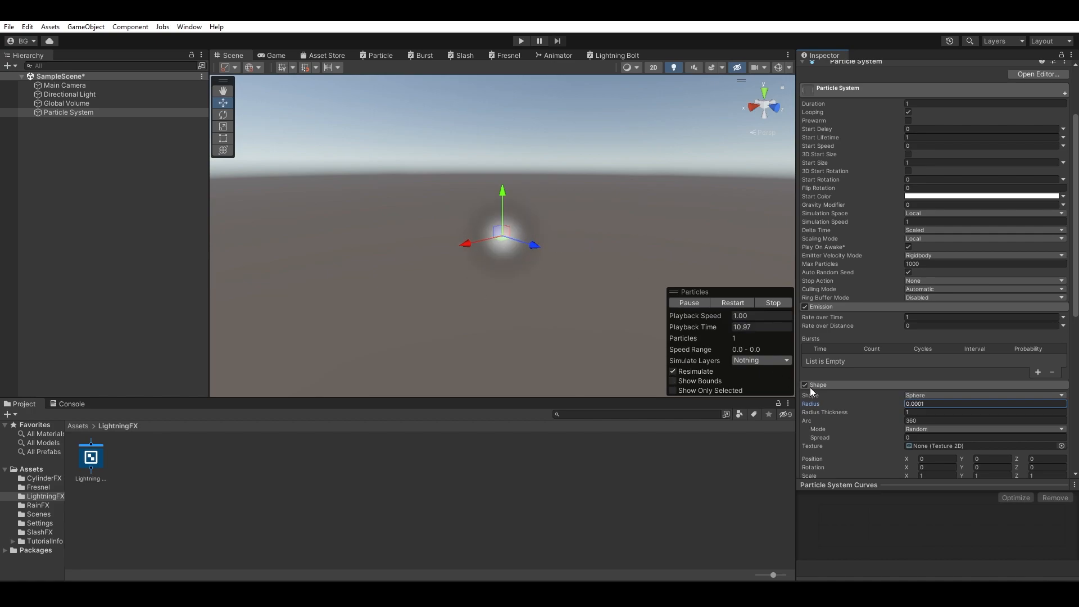
# Step: Create a new material named Bolt in the LightningFX folder
pyautogui.rightClick(230, 474)
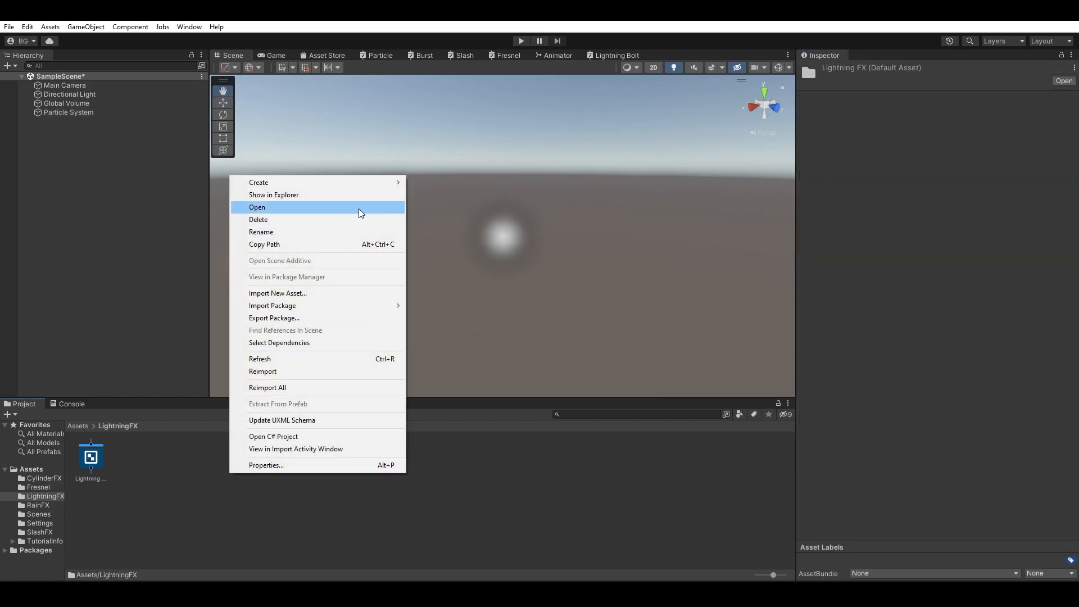
pyautogui.moveTo(357, 182)
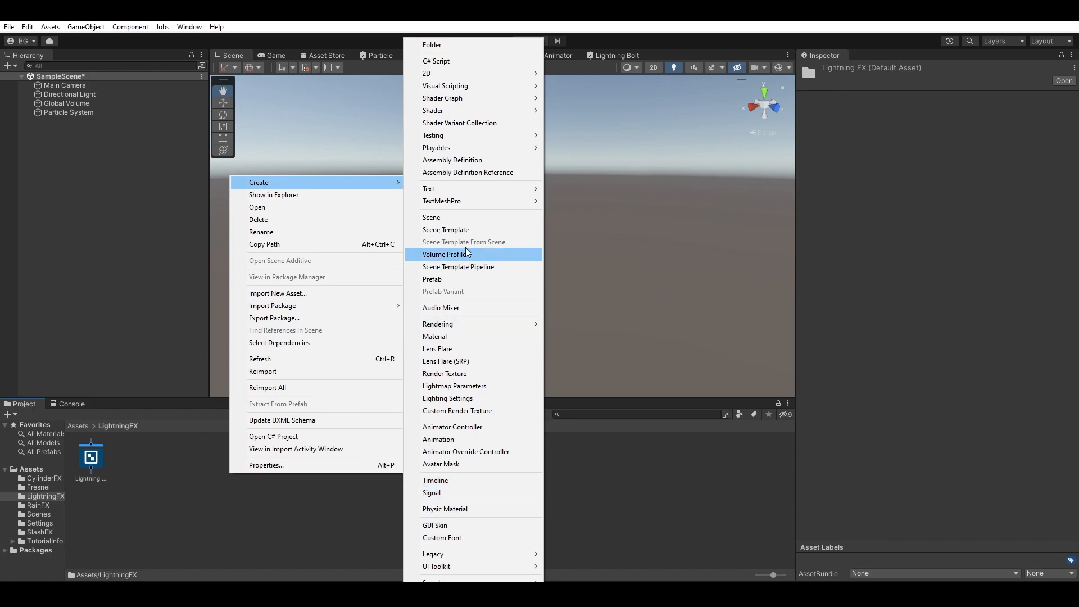
pyautogui.click(472, 335)
pyautogui.write('Bolt')
pyautogui.press('Return')
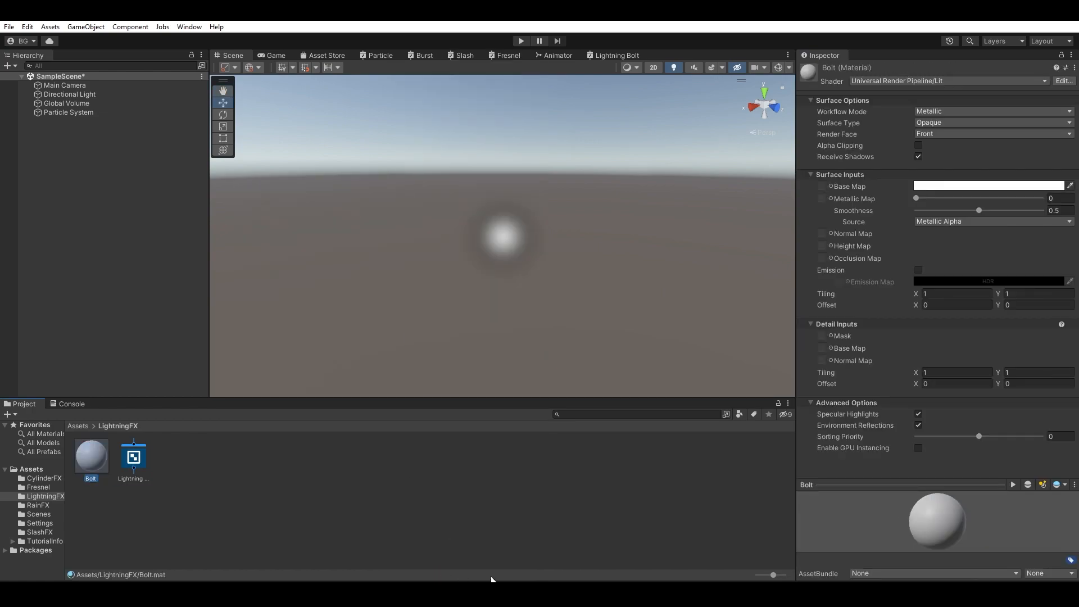
# Step: Assign the Bolt material to the Particle System and set its shader to Shader Graphs/Lightning Bolt
pyautogui.moveTo(96, 460); pyautogui.dragTo(79, 113)
pyautogui.click(913, 80)
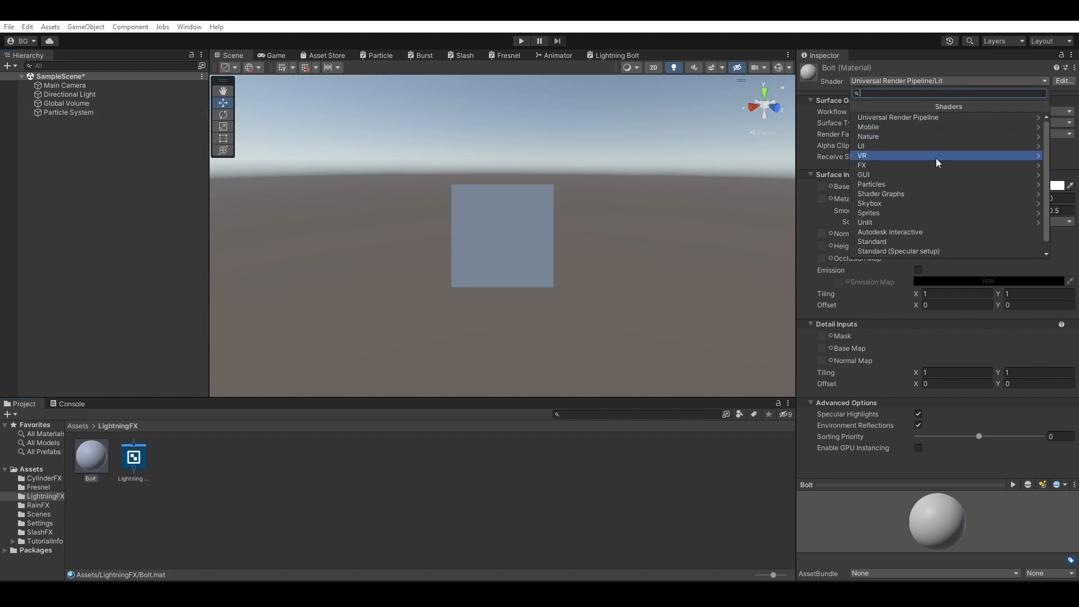
pyautogui.click(919, 193)
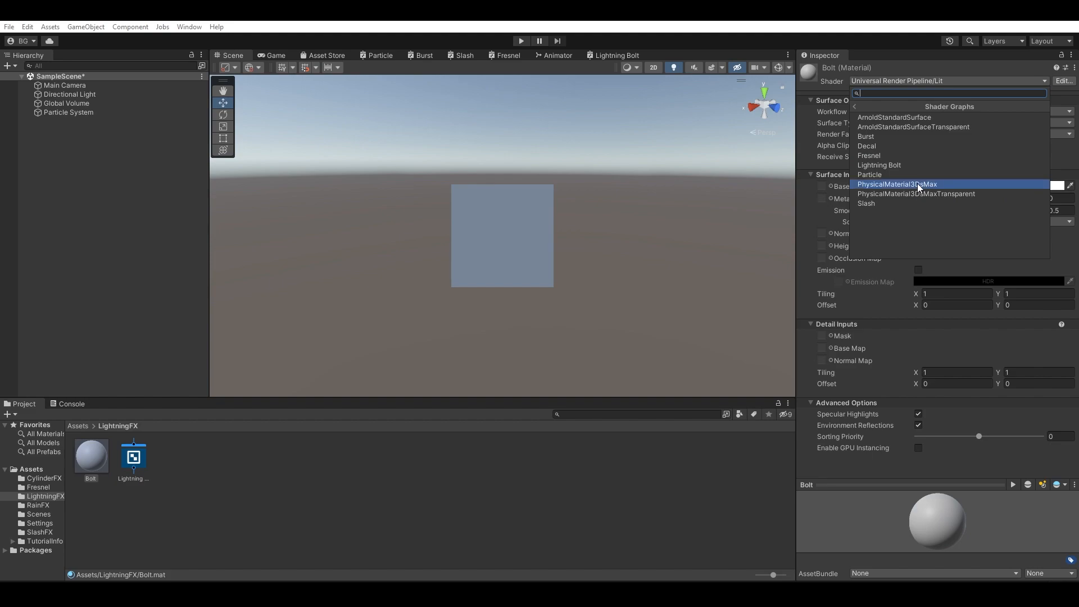
pyautogui.click(898, 166)
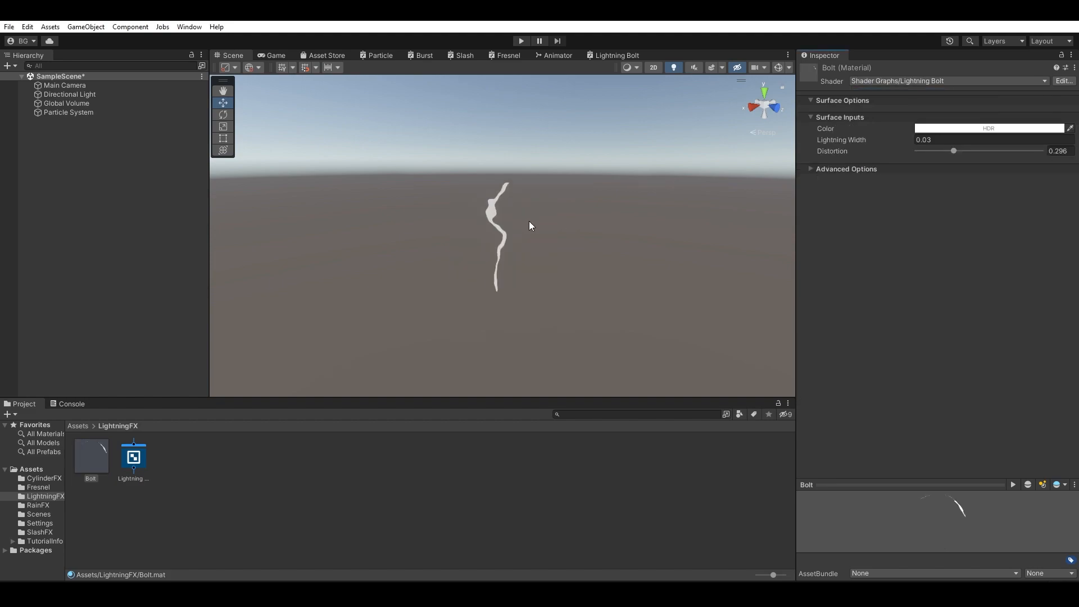
# Step: Shift the Bolt material's HDR colour hue toward blue and raise its intensity to about 2.7
pyautogui.click(944, 129)
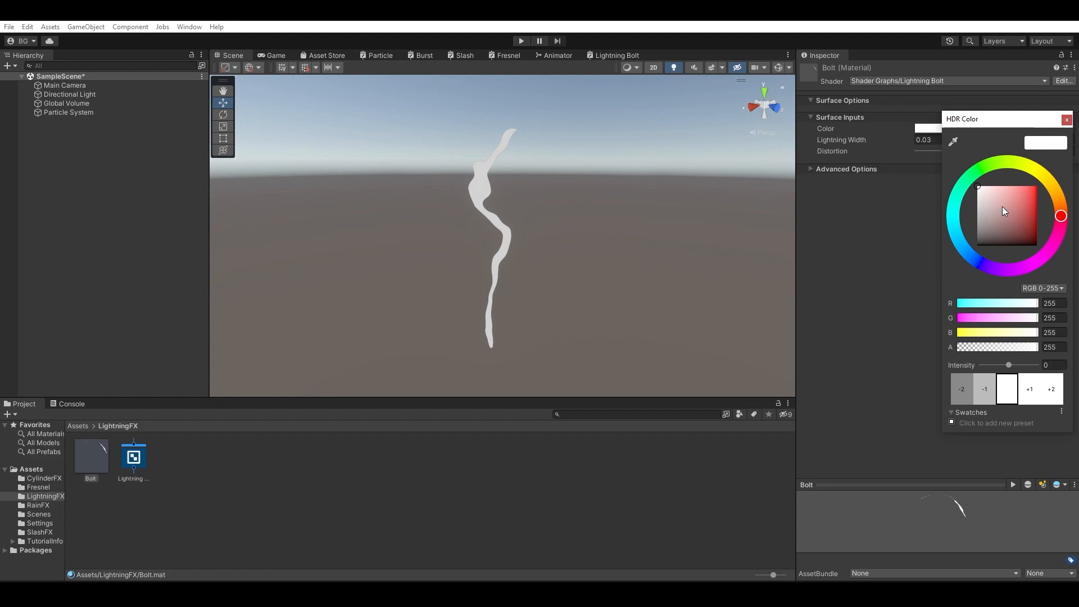
pyautogui.moveTo(949, 212); pyautogui.dragTo(957, 236)
pyautogui.click(1032, 219)
pyautogui.moveTo(1032, 218)
pyautogui.mouseDown()
pyautogui.moveTo(1024, 176)
pyautogui.moveTo(855, 143)
pyautogui.mouseUp()
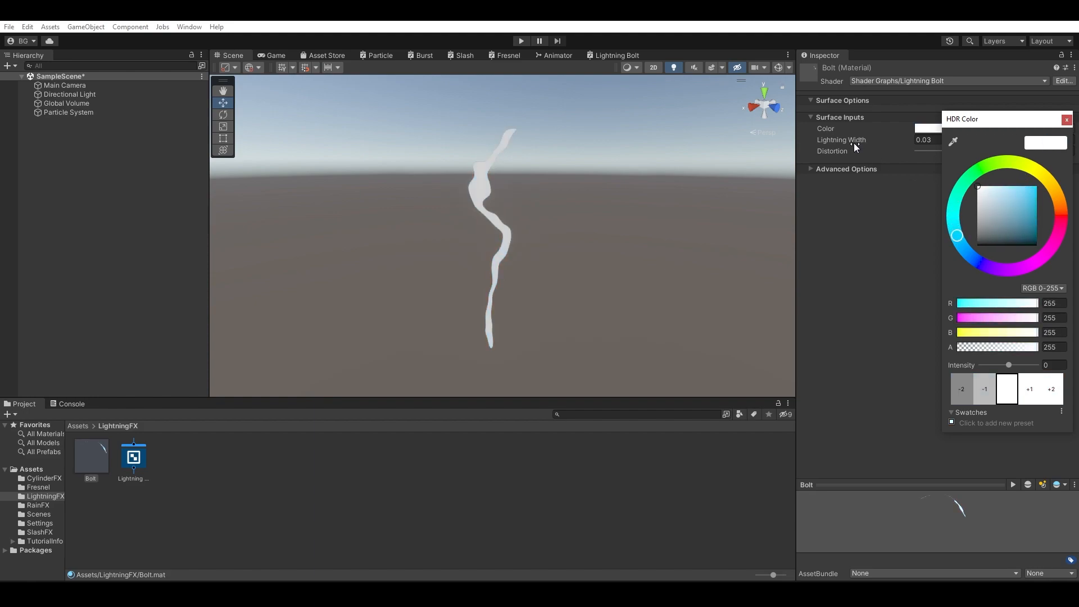
pyautogui.moveTo(1011, 364); pyautogui.dragTo(1021, 368)
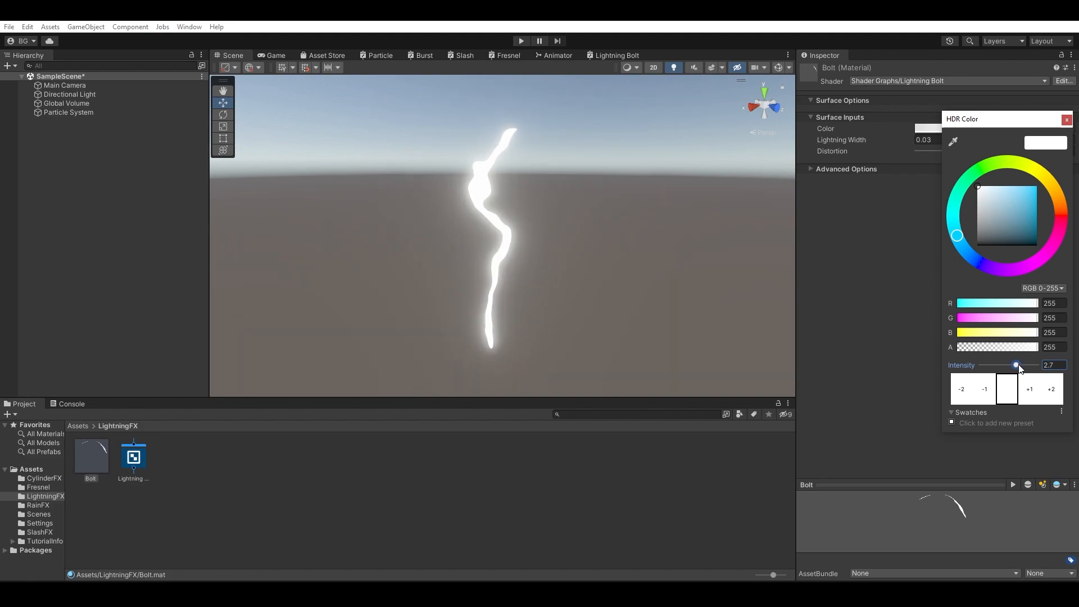
pyautogui.click(1066, 120)
# Step: Set the Particle System's Start Color to a bright light blue with a hue of about 202
pyautogui.click(76, 114)
pyautogui.click(922, 288)
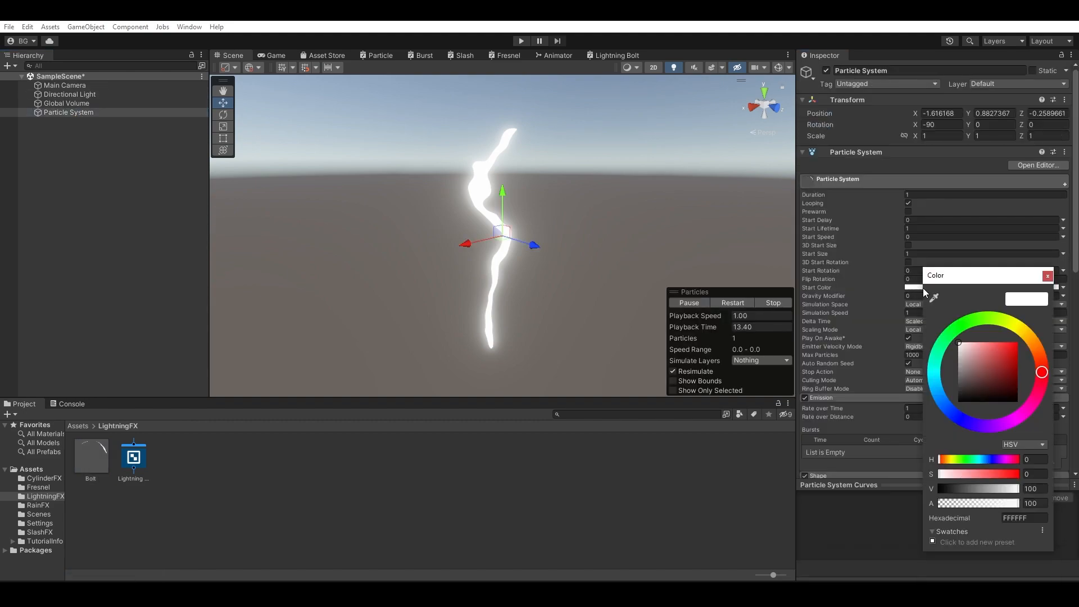
pyautogui.click(935, 391)
pyautogui.moveTo(981, 373); pyautogui.dragTo(996, 313)
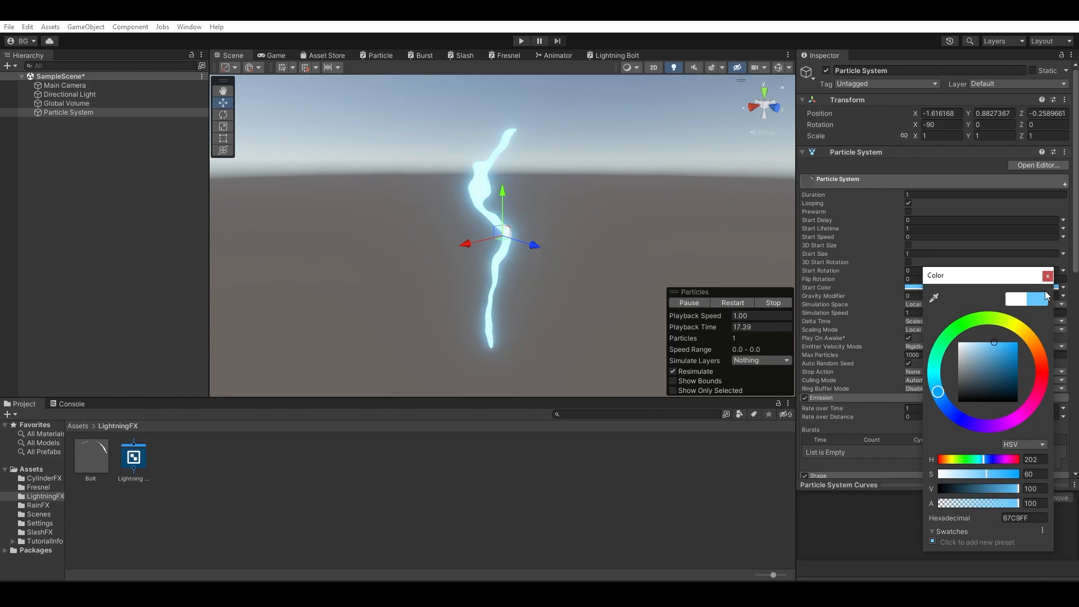
pyautogui.click(1048, 276)
pyautogui.scroll(2, 531, 265)
pyautogui.moveTo(531, 265)
pyautogui.keyDown('alt'); pyautogui.mouseDown()
pyautogui.moveTo(820, 278)
pyautogui.moveTo(537, 280)
pyautogui.mouseUp(); pyautogui.keyUp('alt')
pyautogui.click(980, 288)
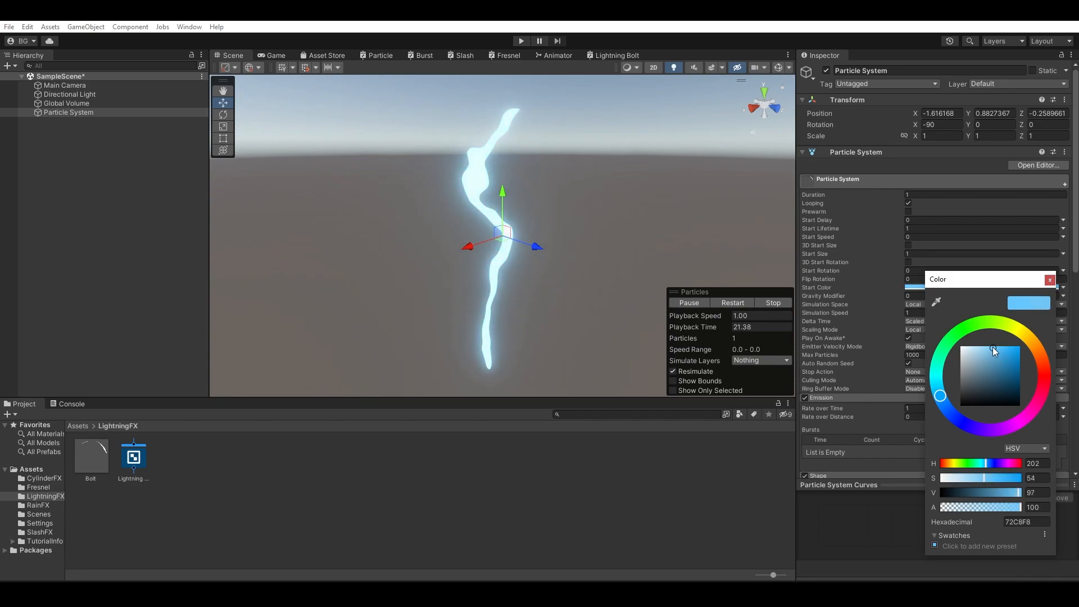
pyautogui.moveTo(989, 333); pyautogui.dragTo(994, 326)
# Step: Raise the Bolt material's HDR colour intensity to 4.5
pyautogui.click(95, 465)
pyautogui.click(929, 128)
pyautogui.moveTo(1024, 363); pyautogui.dragTo(1025, 364)
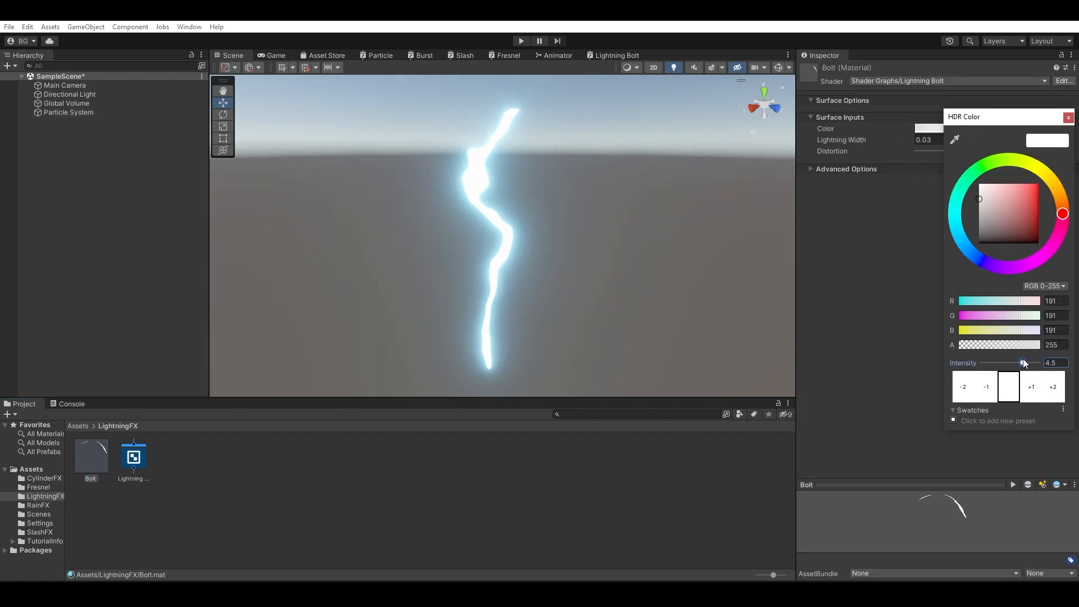
pyautogui.click(1070, 117)
pyautogui.keyDown('alt'); pyautogui.moveTo(607, 217); pyautogui.dragTo(624, 185); pyautogui.keyUp('alt')
# Step: Add a Time node to the Lightning Bolt graph and place it before the Tiling And Offset node that feeds Simple Noise
pyautogui.click(617, 56)
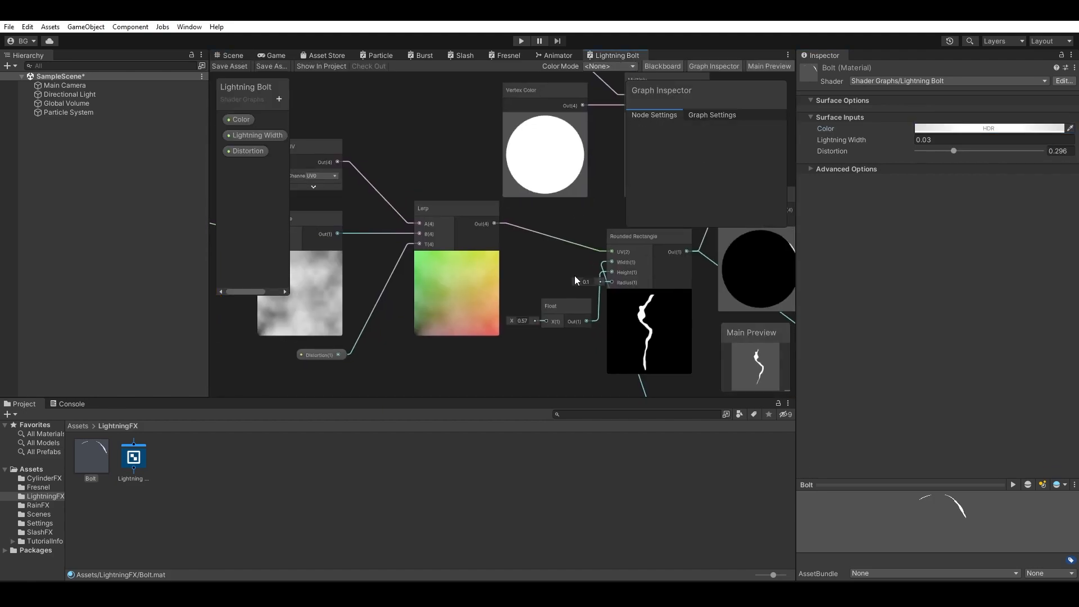
pyautogui.scroll(-2, 558, 262)
pyautogui.moveTo(498, 268); pyautogui.dragTo(722, 272, button='middle')
pyautogui.scroll(2, 410, 312)
pyautogui.moveTo(442, 298); pyautogui.dragTo(588, 323, button='middle')
pyautogui.scroll(-2, 587, 323)
pyautogui.moveTo(430, 297); pyautogui.dragTo(484, 321, button='middle')
pyautogui.press('space')
pyautogui.write('til')
pyautogui.press('BackSpace')
pyautogui.press('BackSpace')
pyautogui.press('BackSpace')
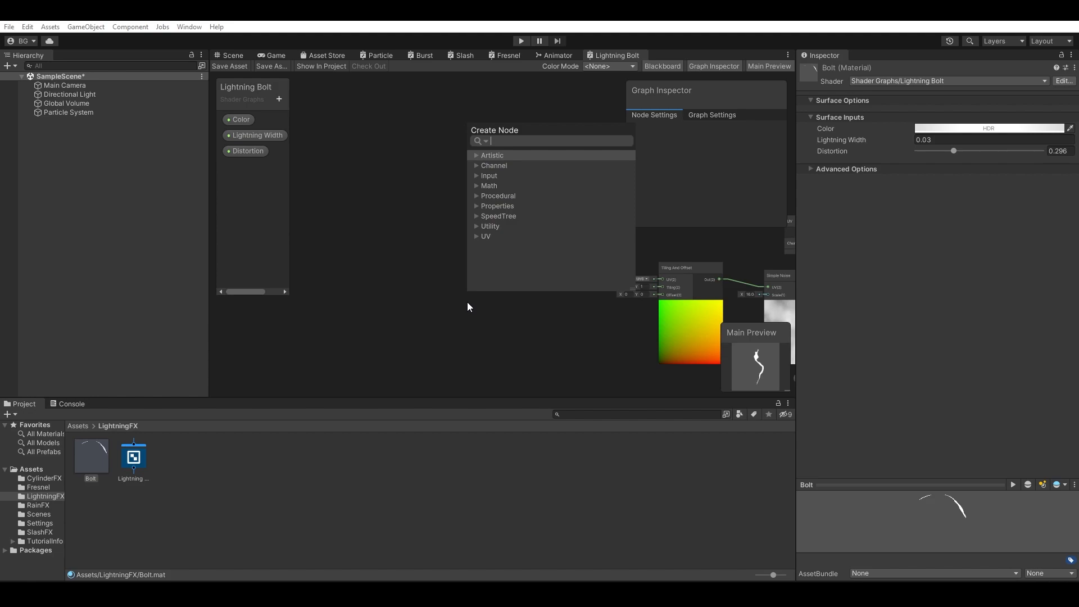
pyautogui.write('time')
pyautogui.press('Return')
pyautogui.scroll(2, 548, 314)
pyautogui.moveTo(563, 315); pyautogui.dragTo(494, 332, button='middle')
pyautogui.moveTo(385, 346); pyautogui.dragTo(358, 249)
# Step: Add a Multiply node between the Time and Tiling And Offset nodes
pyautogui.click(464, 260)
pyautogui.press('space')
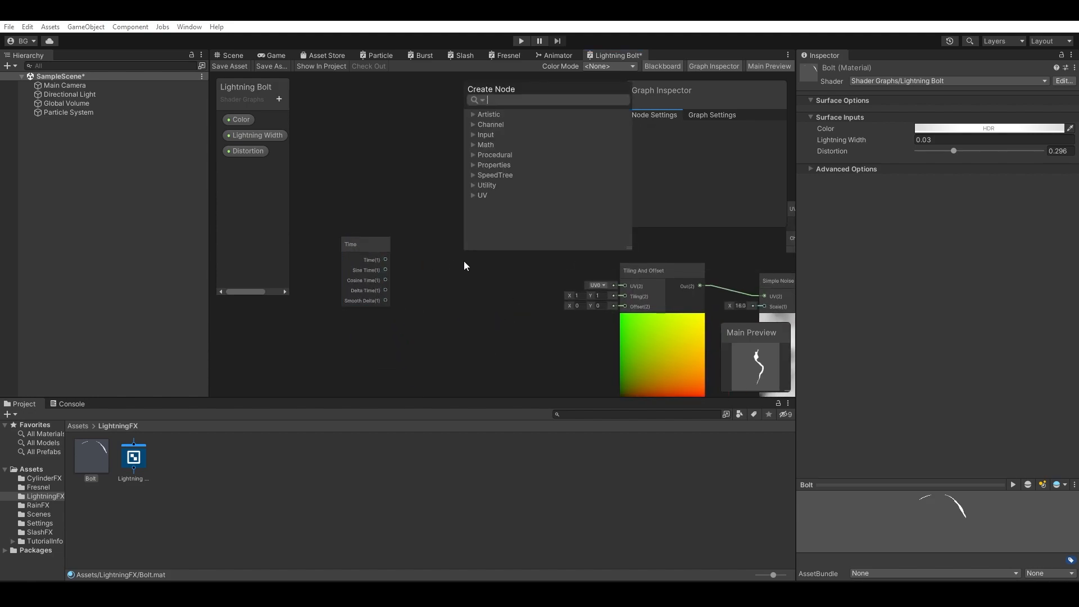
pyautogui.write('mul')
pyautogui.doubleClick(512, 167)
pyautogui.moveTo(489, 279)
pyautogui.mouseDown()
pyautogui.moveTo(475, 269)
pyautogui.moveTo(474, 293)
pyautogui.mouseUp()
pyautogui.click(495, 308)
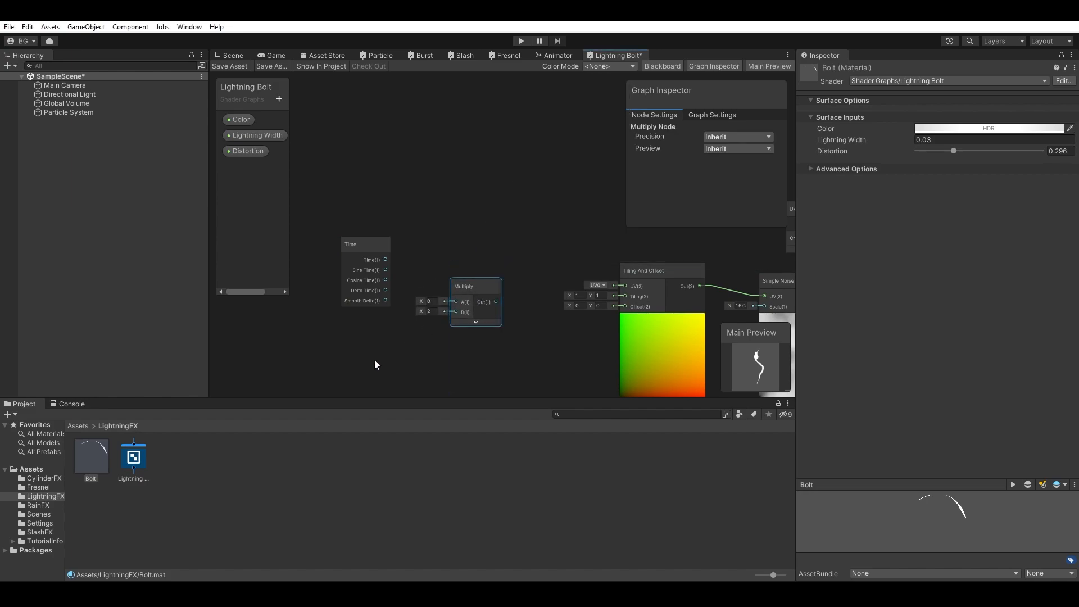
# Step: Add a Vector 2 node below Time, multiply the two, and feed the product into the Tiling And Offset node's Offset
pyautogui.click(374, 360)
pyautogui.press('space')
pyautogui.write('vec')
pyautogui.doubleClick(430, 245)
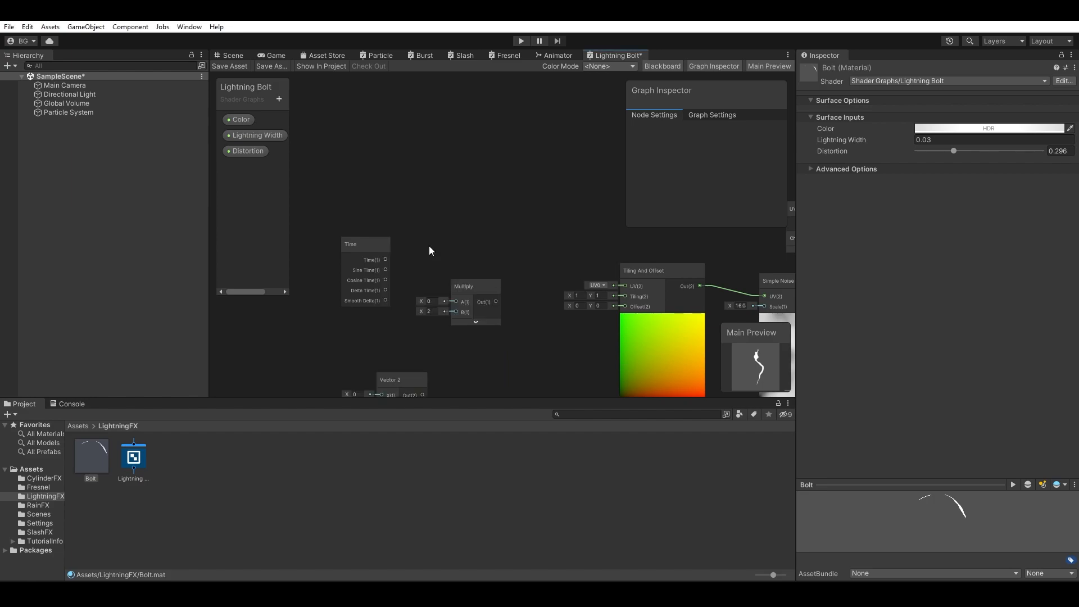
pyautogui.moveTo(402, 381); pyautogui.dragTo(387, 315)
pyautogui.moveTo(408, 314); pyautogui.dragTo(444, 276)
pyautogui.moveTo(386, 222); pyautogui.dragTo(625, 268)
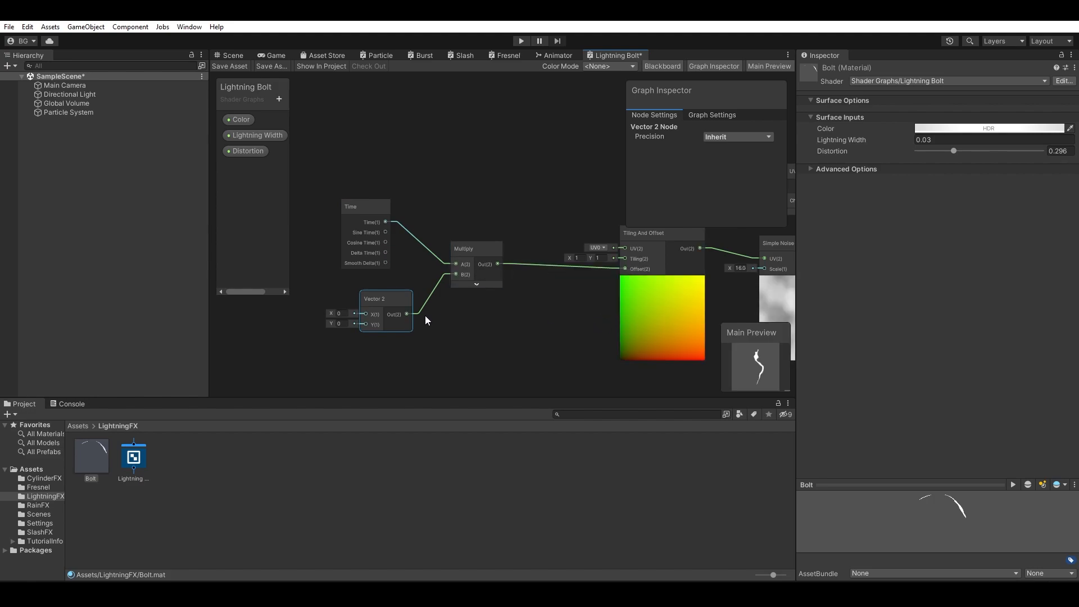
# Step: Convert the Vector 2 node to a property named Distortion Speed, and save the graph before returning to the scene
pyautogui.rightClick(397, 310)
pyautogui.click(550, 456)
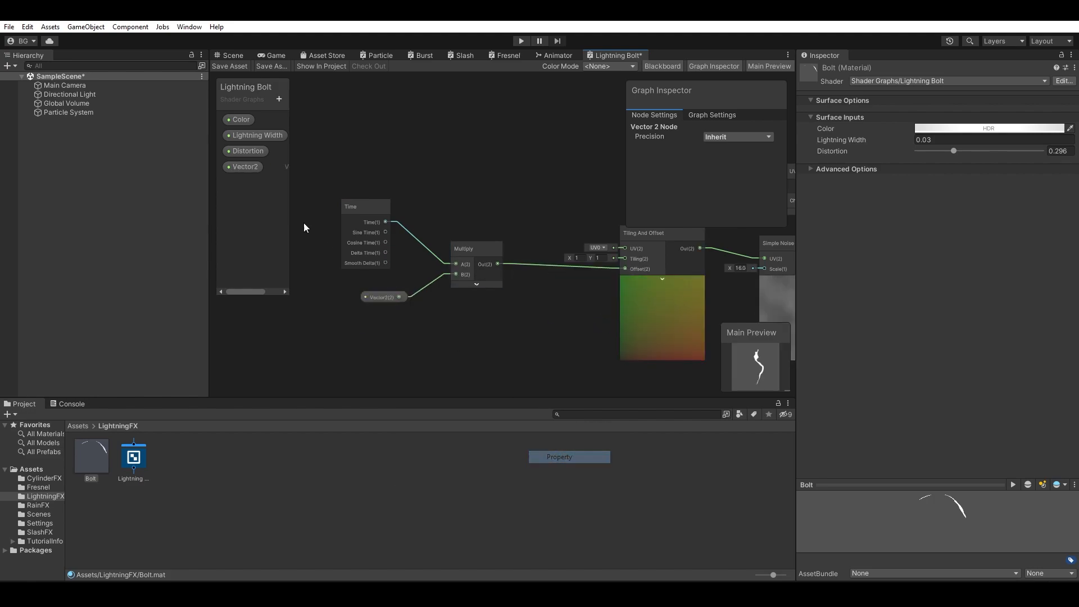
pyautogui.click(247, 170)
pyautogui.rightClick(250, 172)
pyautogui.click(276, 179)
pyautogui.write('Distoret')
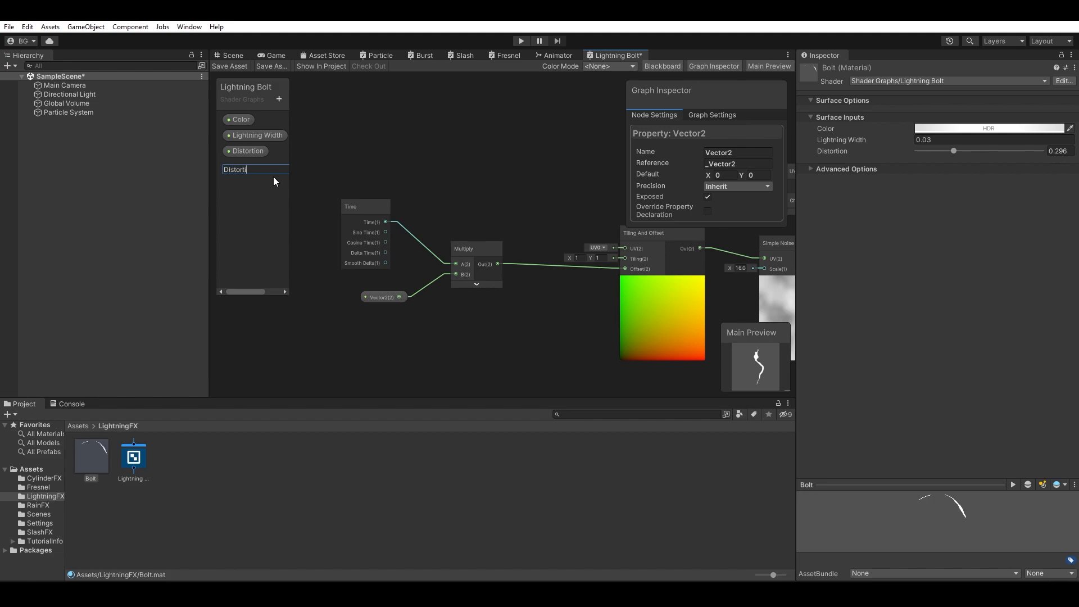
pyautogui.write('ion Speed')
pyautogui.press('Return')
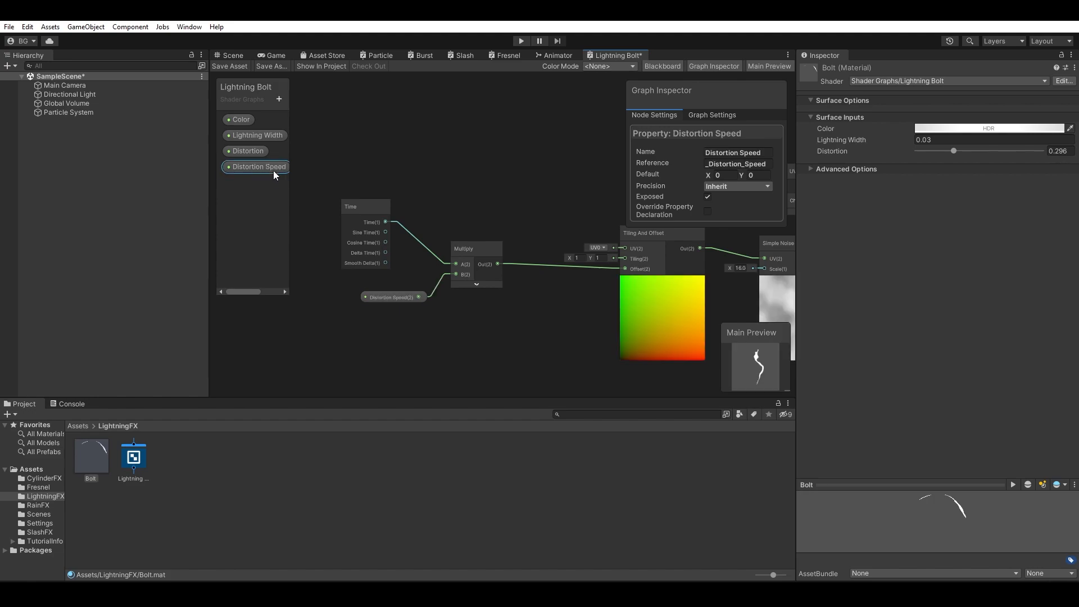
pyautogui.click(231, 66)
pyautogui.click(233, 55)
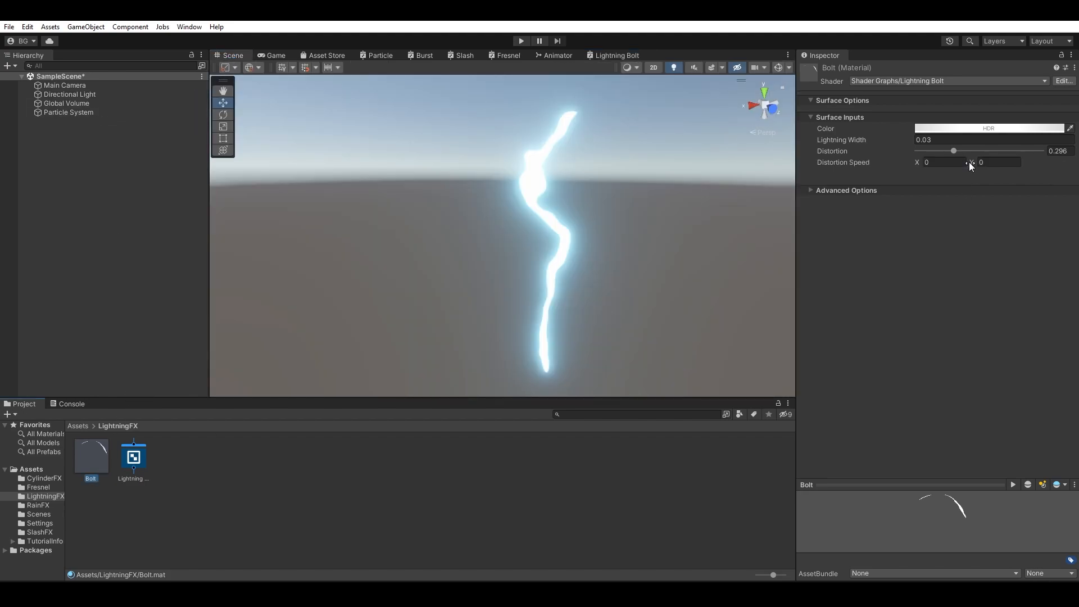
# Step: Set the Bolt material's Distortion Speed Y to -1
pyautogui.moveTo(971, 165); pyautogui.dragTo(963, 164)
pyautogui.keyDown('alt'); pyautogui.moveTo(663, 241); pyautogui.dragTo(652, 198); pyautogui.keyUp('alt')
pyautogui.click(996, 163)
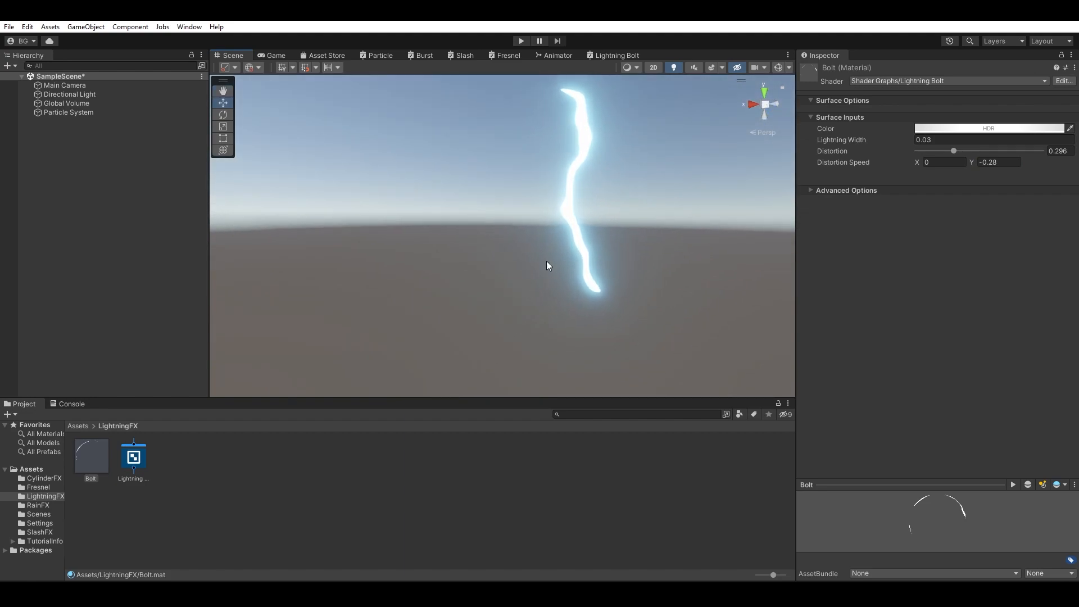
pyautogui.click(1010, 162)
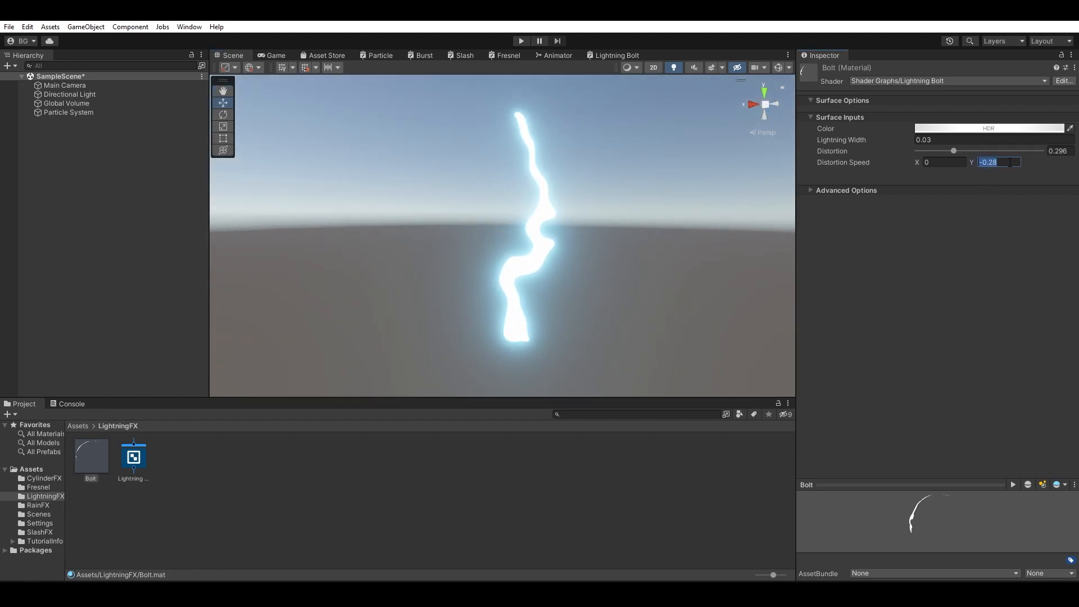
pyautogui.write('-1')
pyautogui.keyDown('alt'); pyautogui.moveTo(619, 253); pyautogui.dragTo(587, 279); pyautogui.keyUp('alt')
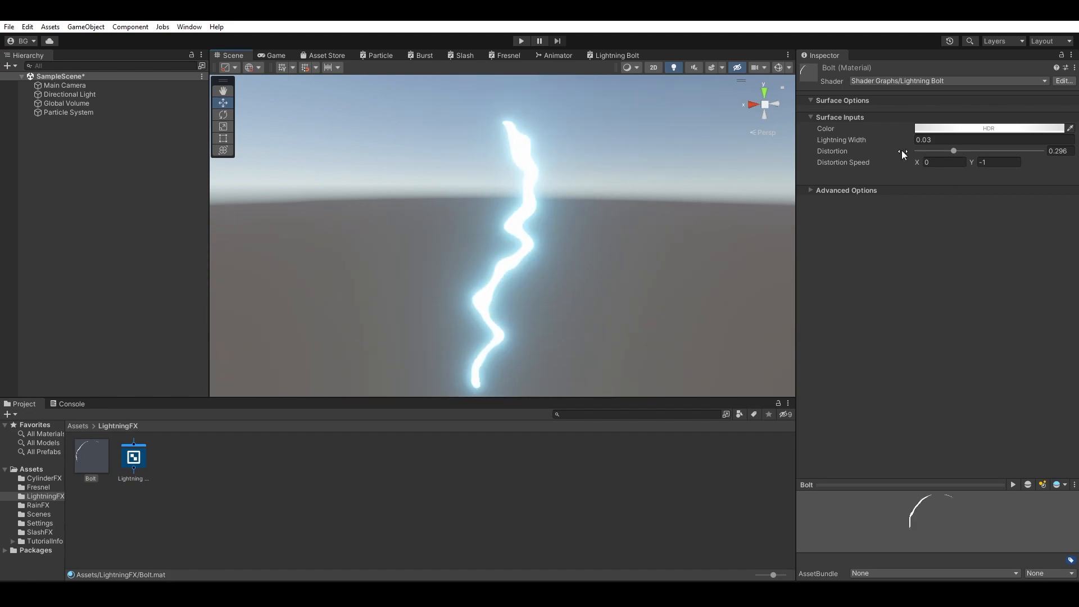
# Step: Set the Bolt material's Lightning Width to 0.02 and view the bolt from another angle
pyautogui.click(936, 140)
pyautogui.write('.02')
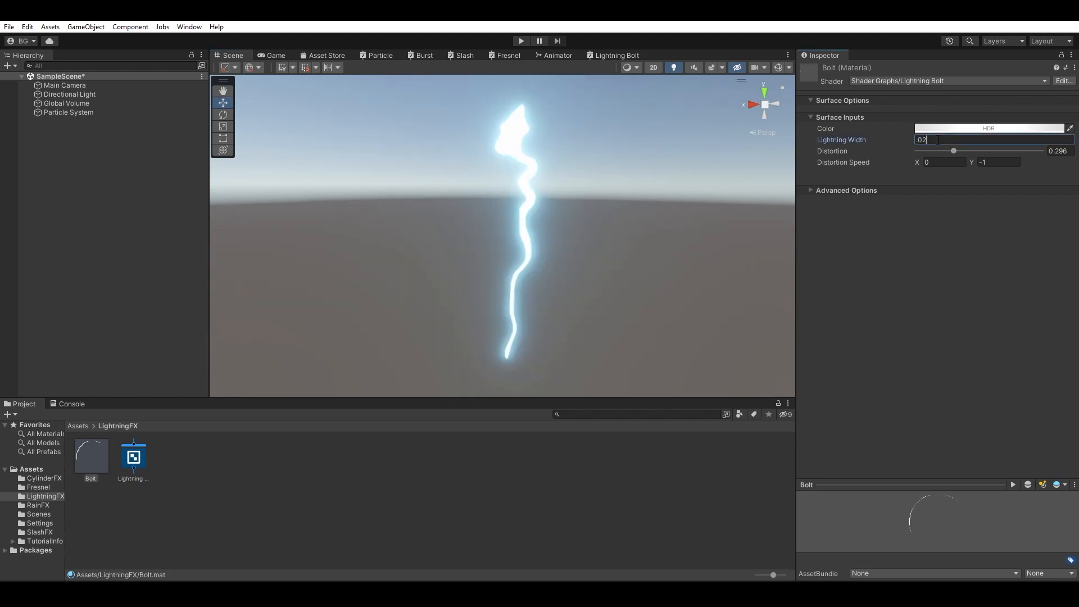
pyautogui.keyDown('alt'); pyautogui.moveTo(548, 250); pyautogui.dragTo(572, 268); pyautogui.keyUp('alt')
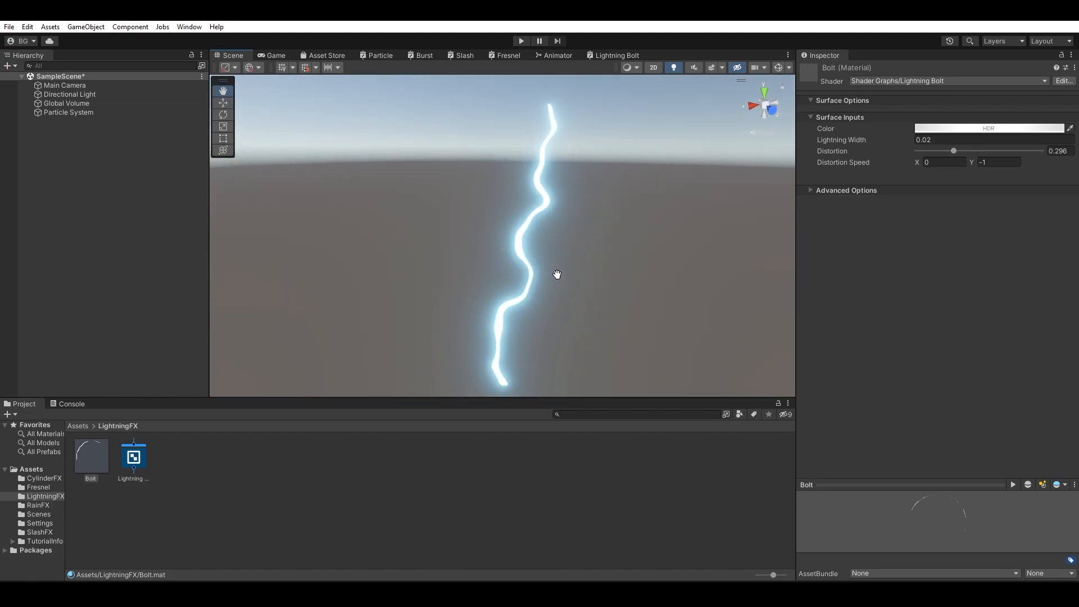
# Step: Set the Pivot Y in the Particle System's Renderer module to about -0.38
pyautogui.click(113, 113)
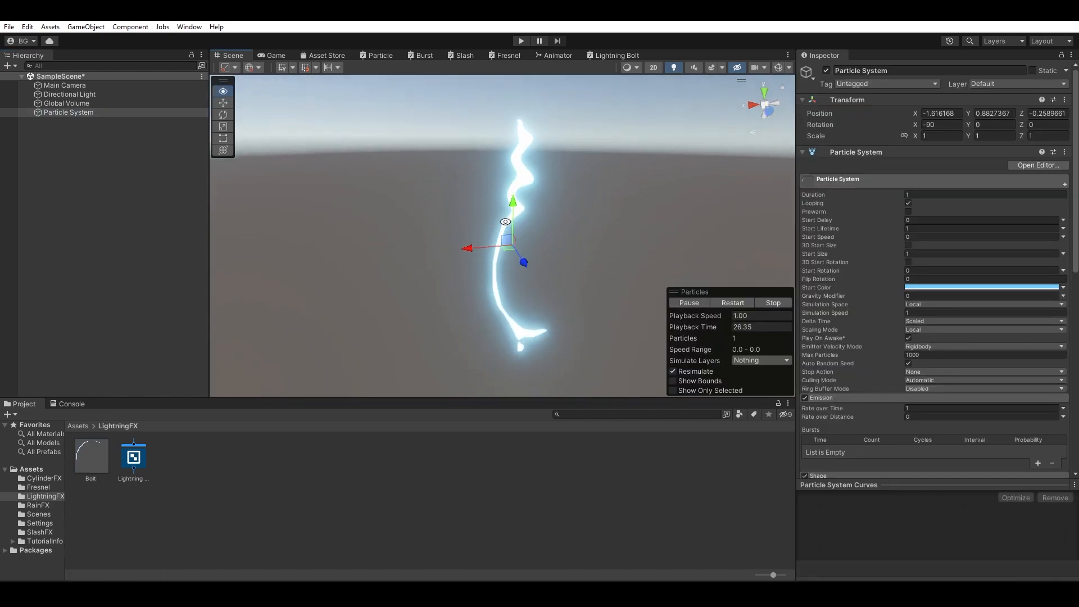
pyautogui.scroll(-3, 934, 284)
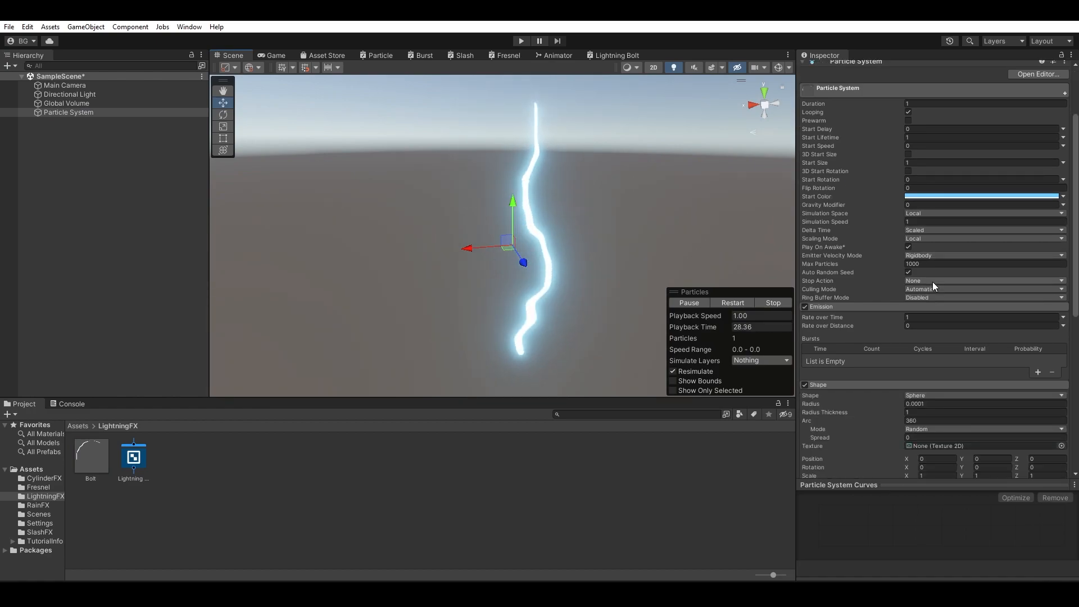
pyautogui.scroll(-10, 932, 281)
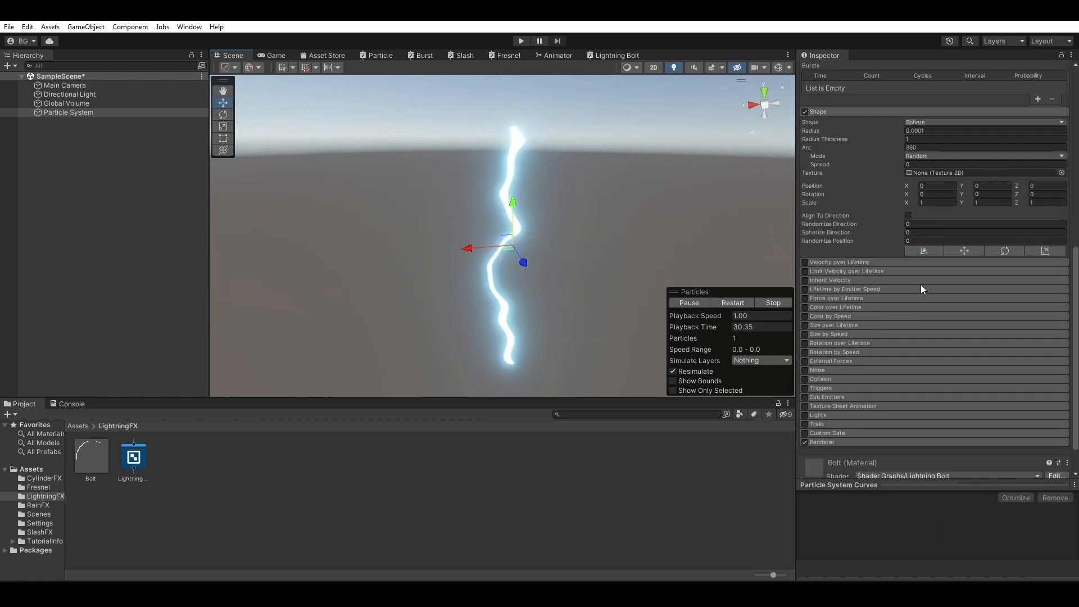
pyautogui.scroll(-5, 883, 346)
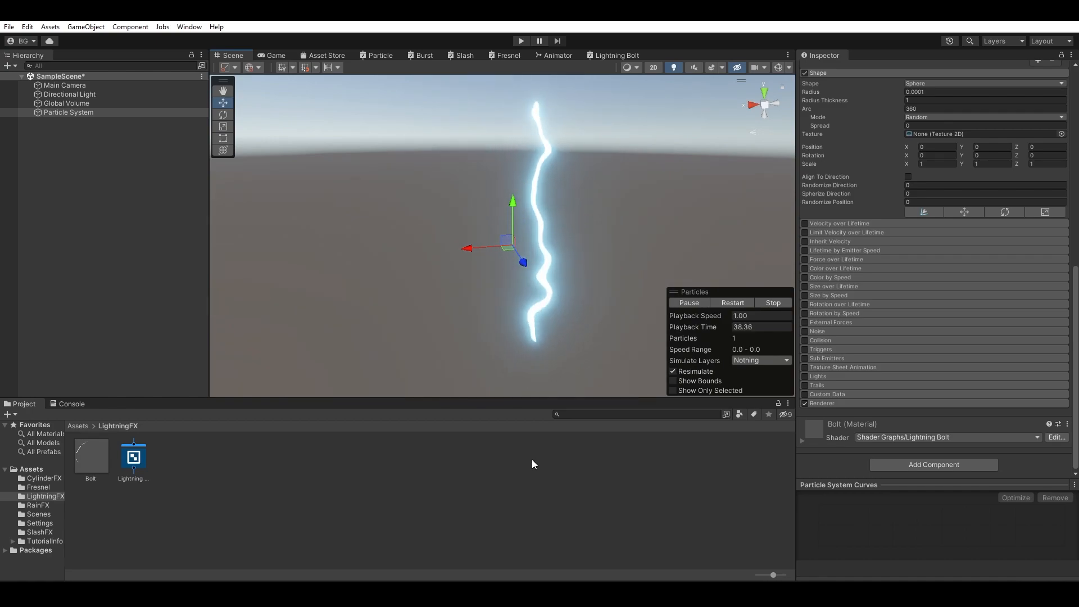
pyautogui.click(828, 403)
pyautogui.scroll(-5, 847, 365)
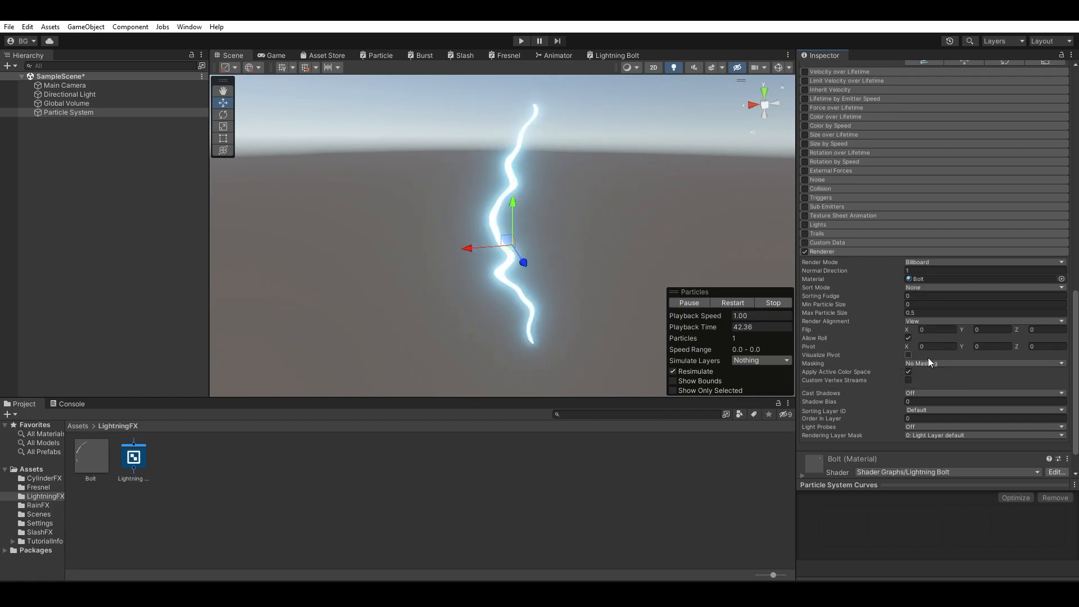
pyautogui.moveTo(967, 347); pyautogui.dragTo(955, 348)
pyautogui.moveTo(699, 279); pyautogui.dragTo(701, 171, button='middle')
# Step: Enable Size over Lifetime on the Particle System with a linear curve rising from 0 to 1
pyautogui.scroll(3, 859, 232)
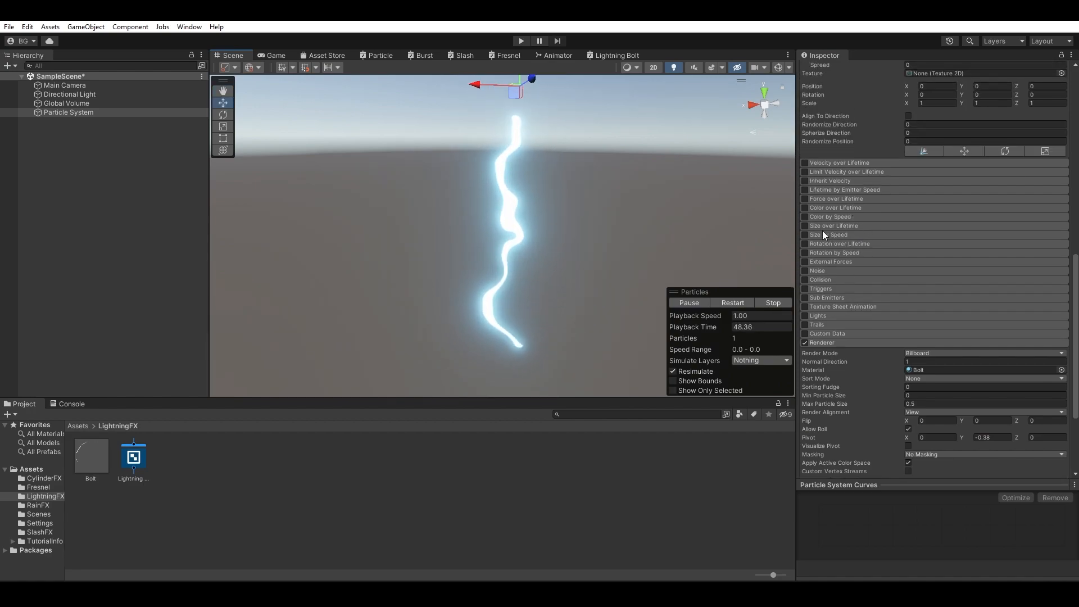
pyautogui.click(805, 225)
pyautogui.click(938, 245)
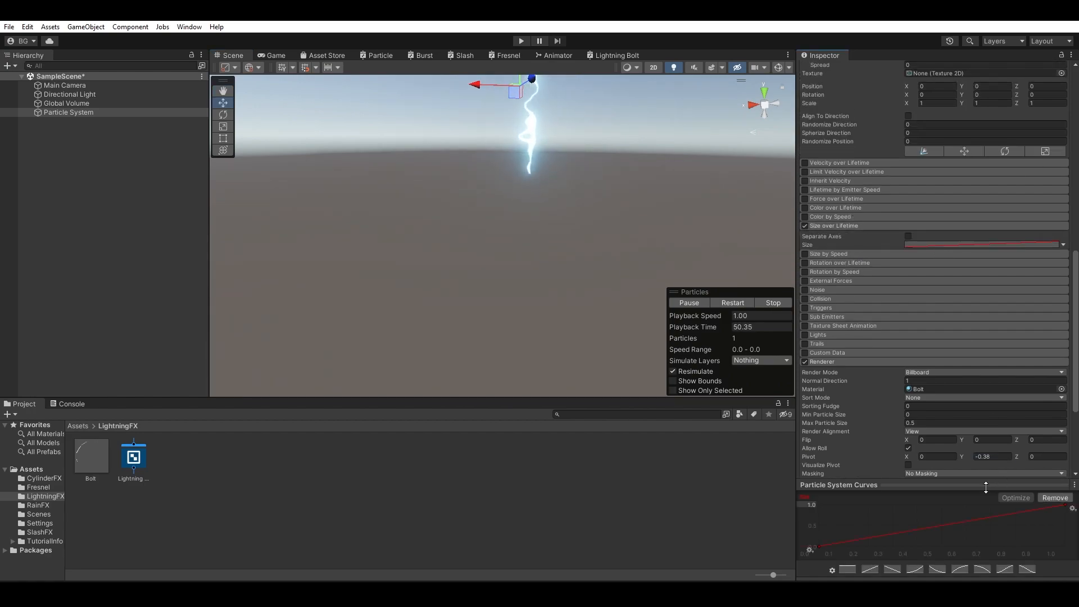
pyautogui.press('q')
pyautogui.moveTo(602, 219)
pyautogui.mouseDown()
pyautogui.moveTo(588, 259)
pyautogui.moveTo(597, 207)
pyautogui.mouseUp()
pyautogui.press('w')
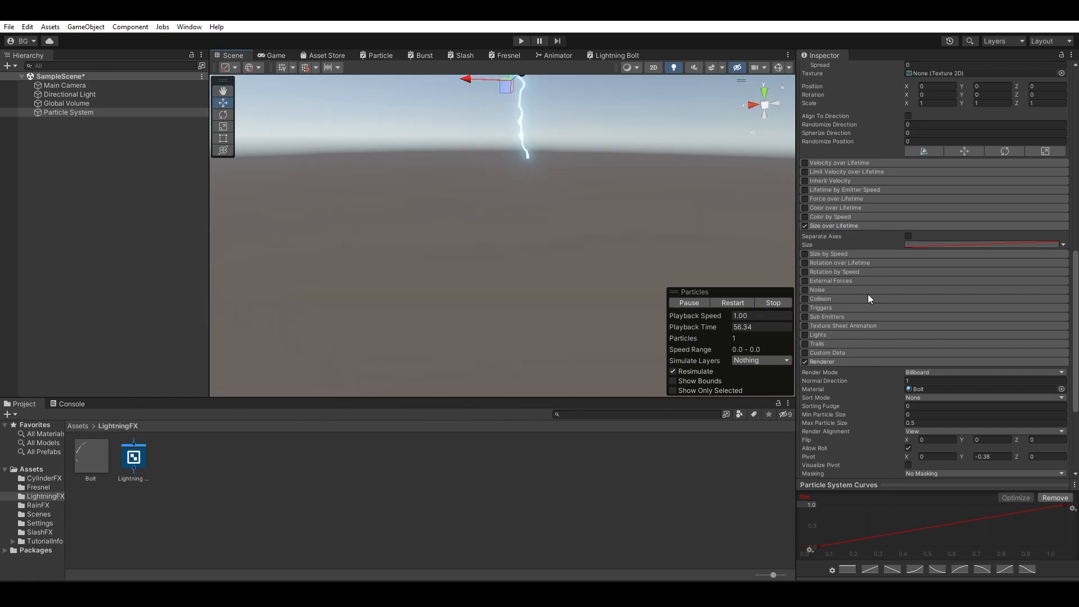
pyautogui.moveTo(606, 213); pyautogui.dragTo(609, 264, button='middle')
pyautogui.moveTo(572, 299); pyautogui.dragTo(571, 251, button='middle')
# Step: Separate the Size over Lifetime axes, with flat curves at 1 for X and Z and a linear rise for Y
pyautogui.click(909, 236)
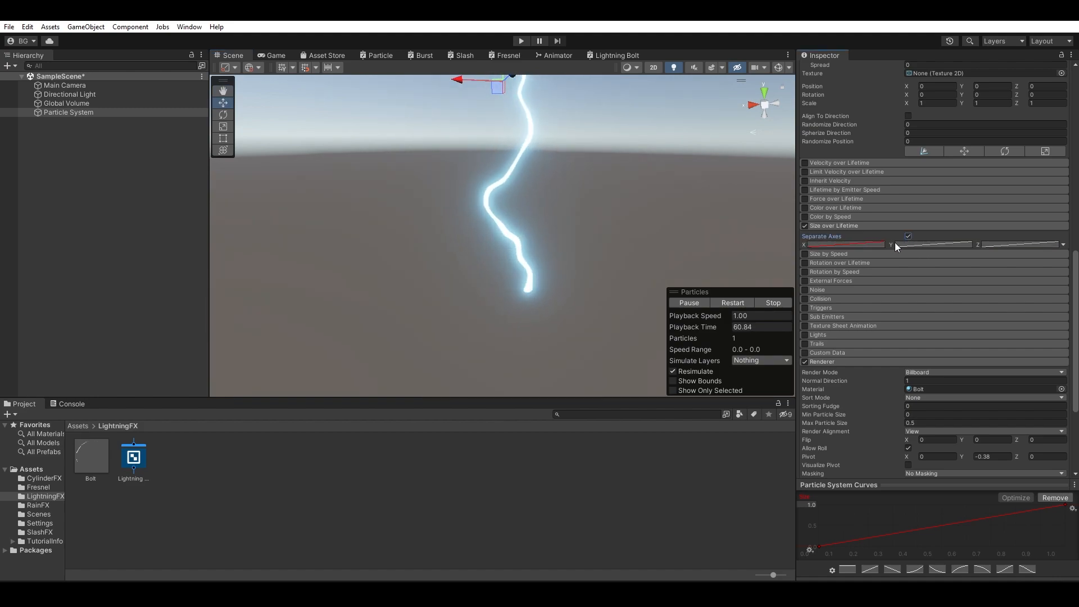
pyautogui.click(847, 569)
pyautogui.click(1014, 244)
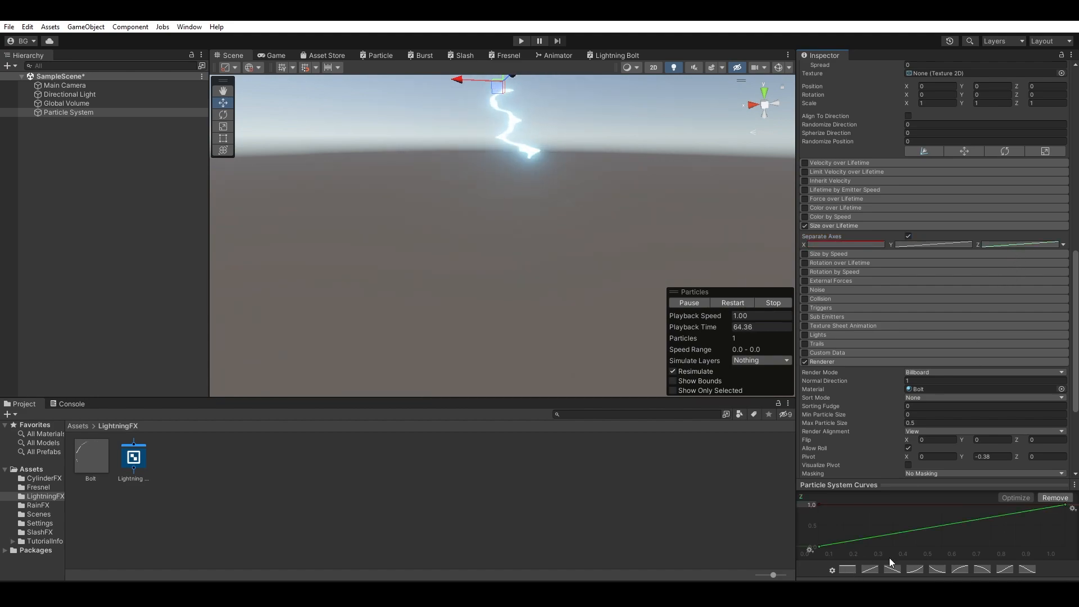
pyautogui.click(847, 569)
pyautogui.moveTo(632, 217); pyautogui.dragTo(593, 204, button='middle')
pyautogui.scroll(-5, 891, 369)
# Step: Try Start Lifetime values of 0.2 and 0.4 on the Particle System and return it to 1
pyautogui.scroll(15, 920, 269)
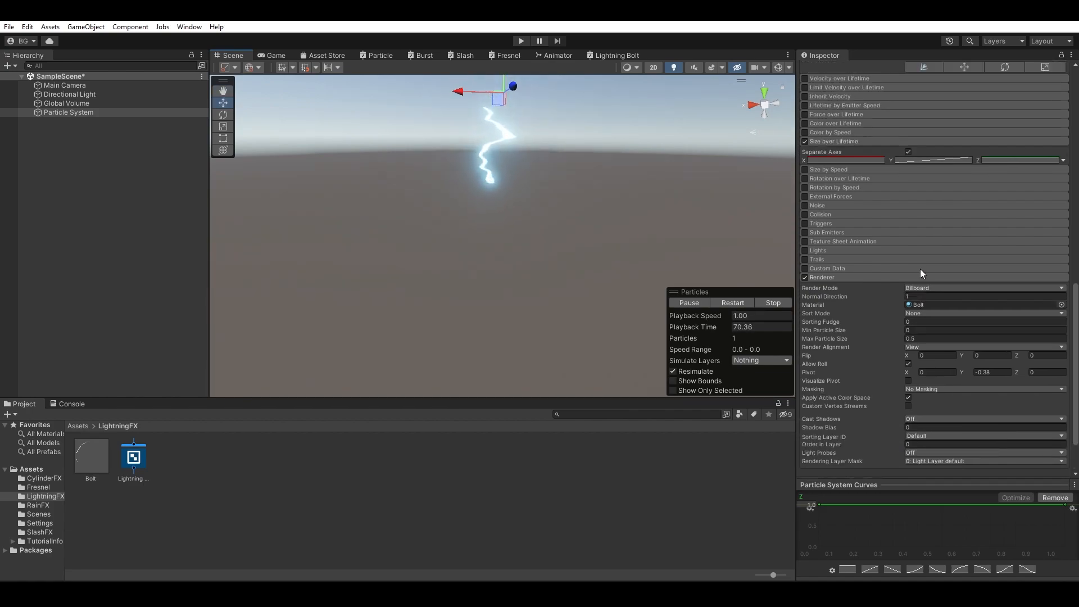
pyautogui.click(925, 229)
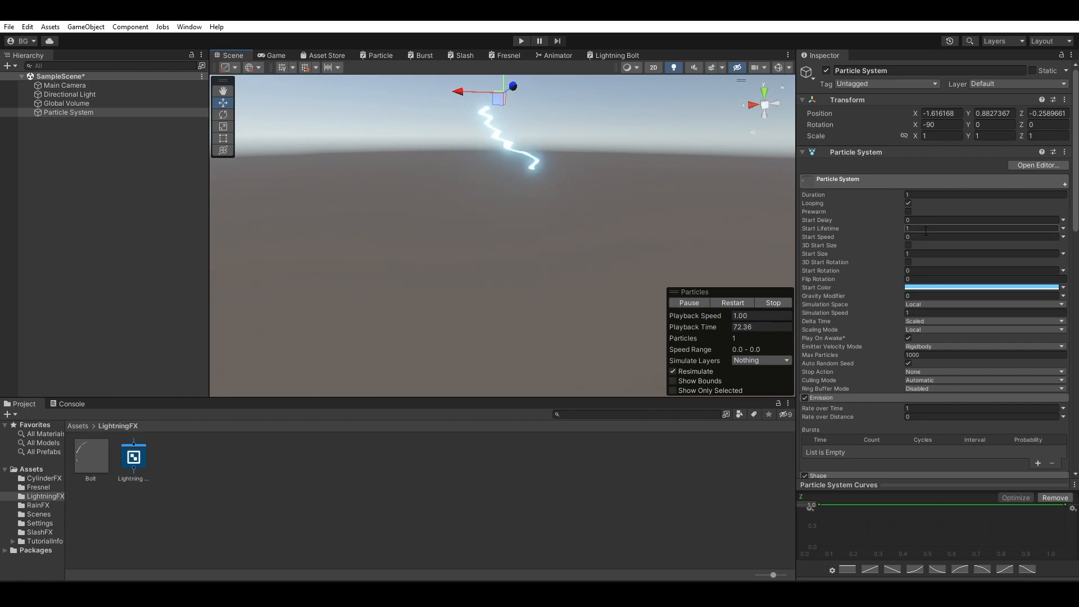
pyautogui.write('.2')
pyautogui.press('Return')
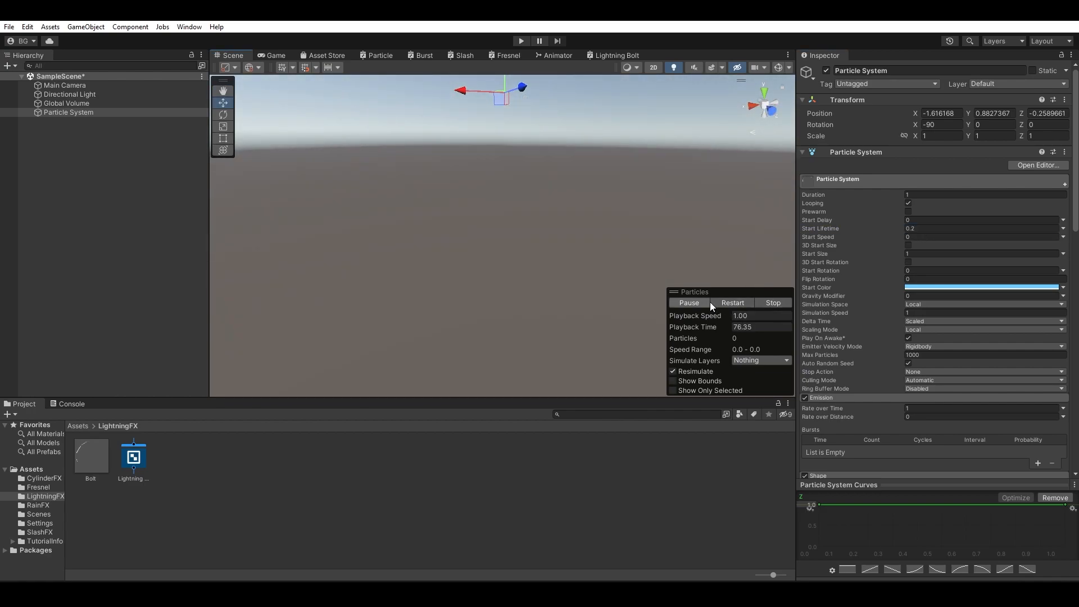
pyautogui.click(689, 304)
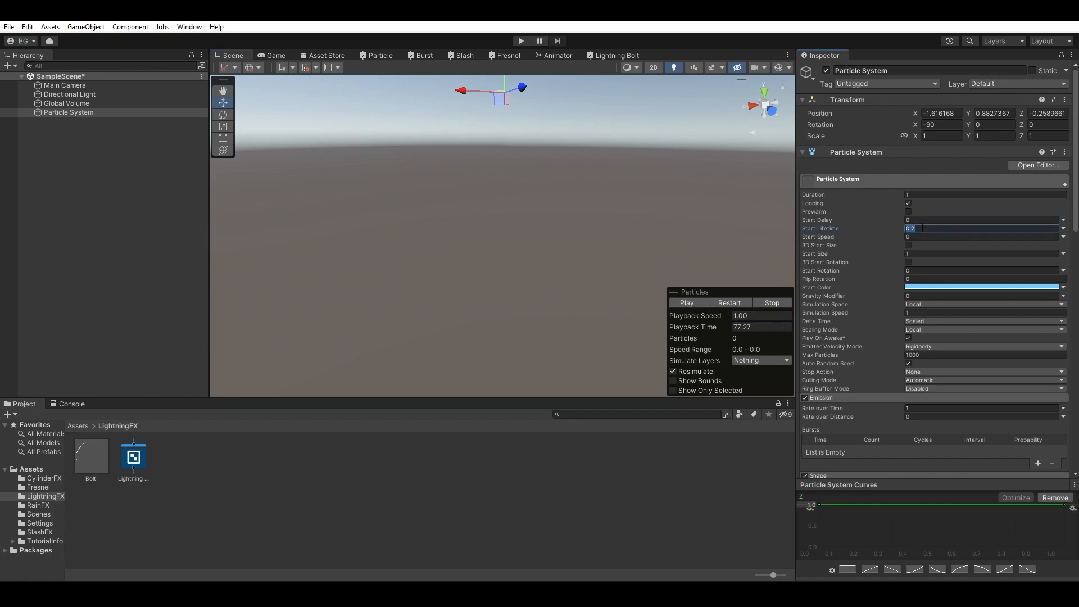
pyautogui.write('.4')
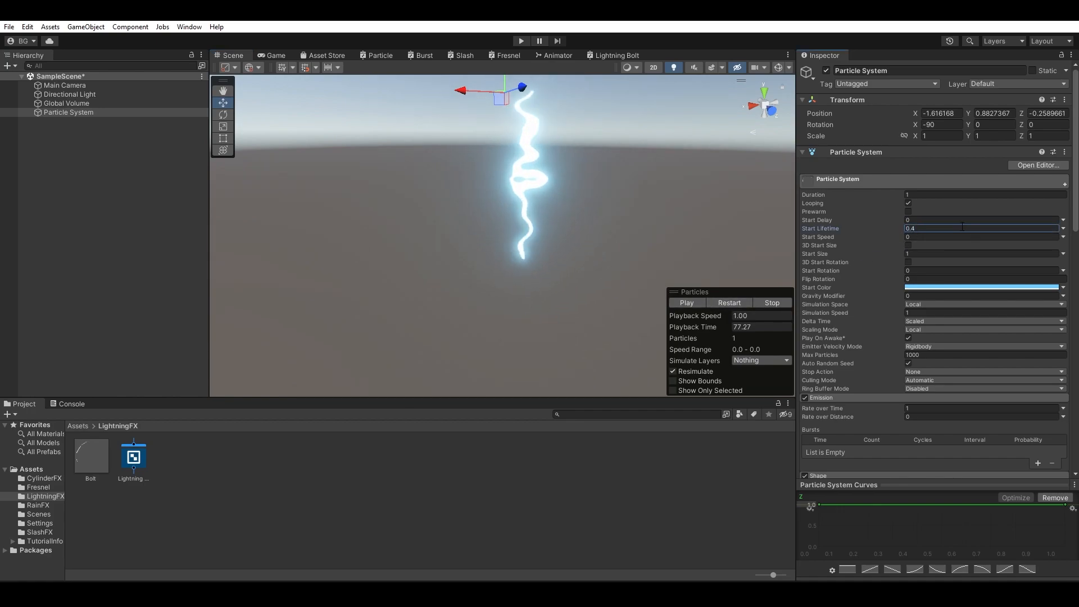
pyautogui.press('BackSpace')
pyautogui.press('BackSpace')
pyautogui.press('BackSpace')
pyautogui.write('1')
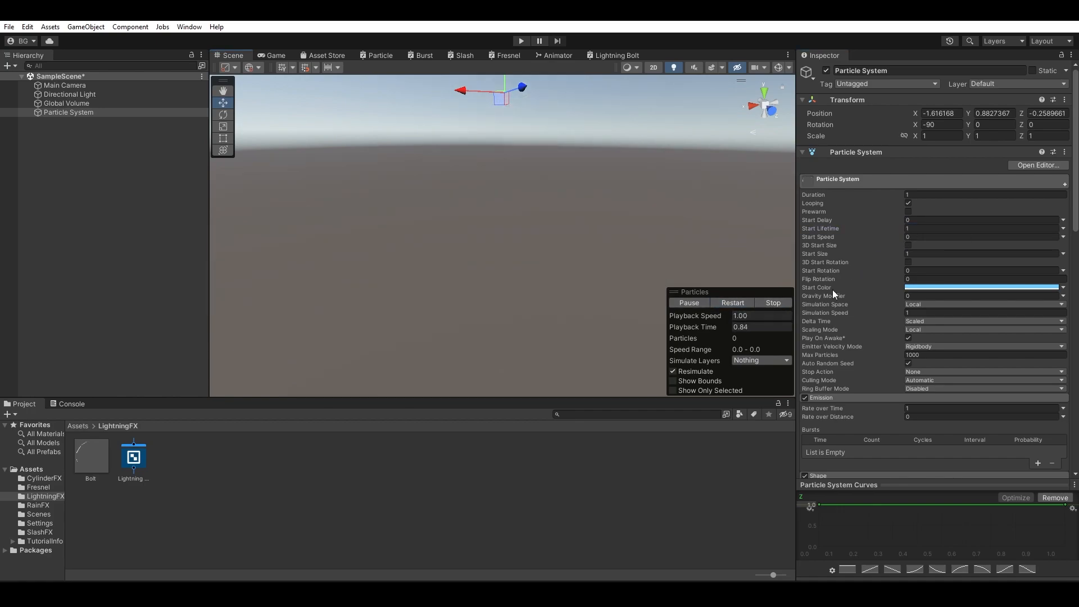
# Step: Enable Custom Vertex Streams in the Particle System's Renderer module and add the UV2 and Custom1.xyzw streams
pyautogui.scroll(-6, 902, 303)
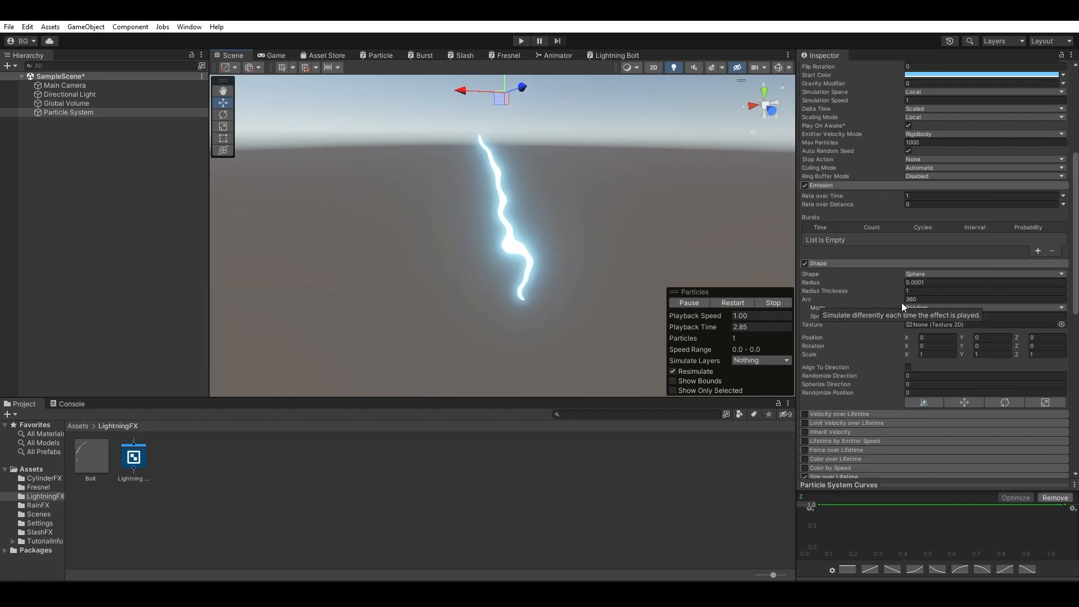
pyautogui.scroll(-10, 901, 302)
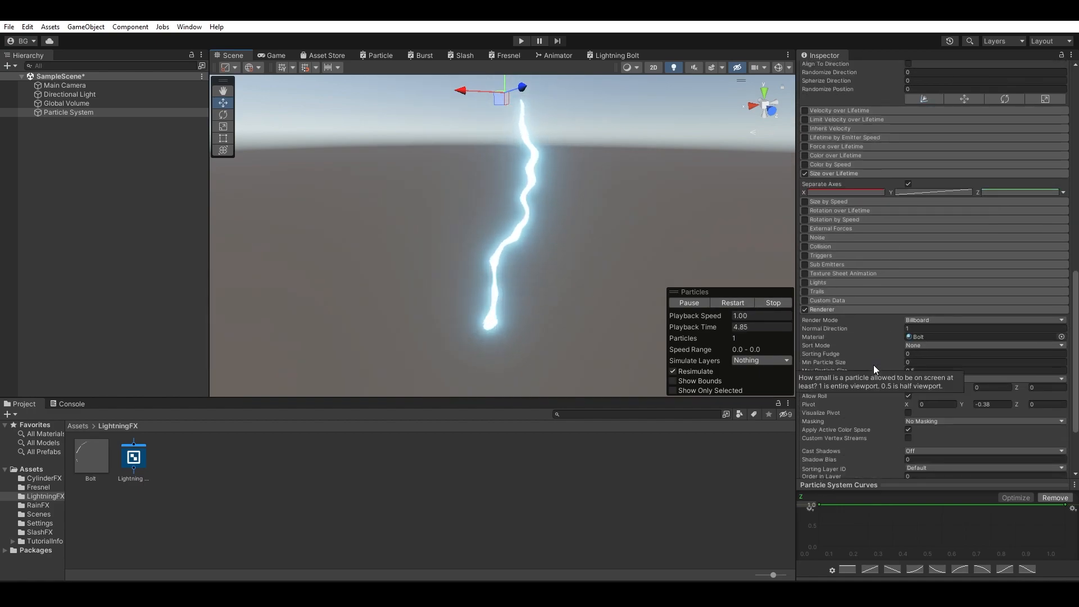
pyautogui.scroll(-3, 873, 368)
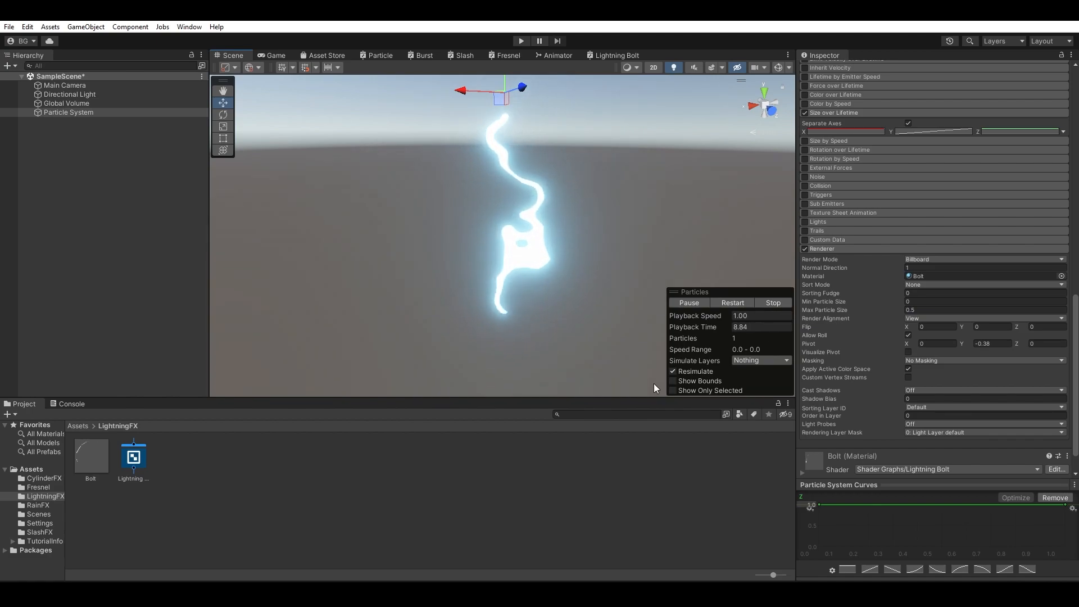
pyautogui.click(909, 377)
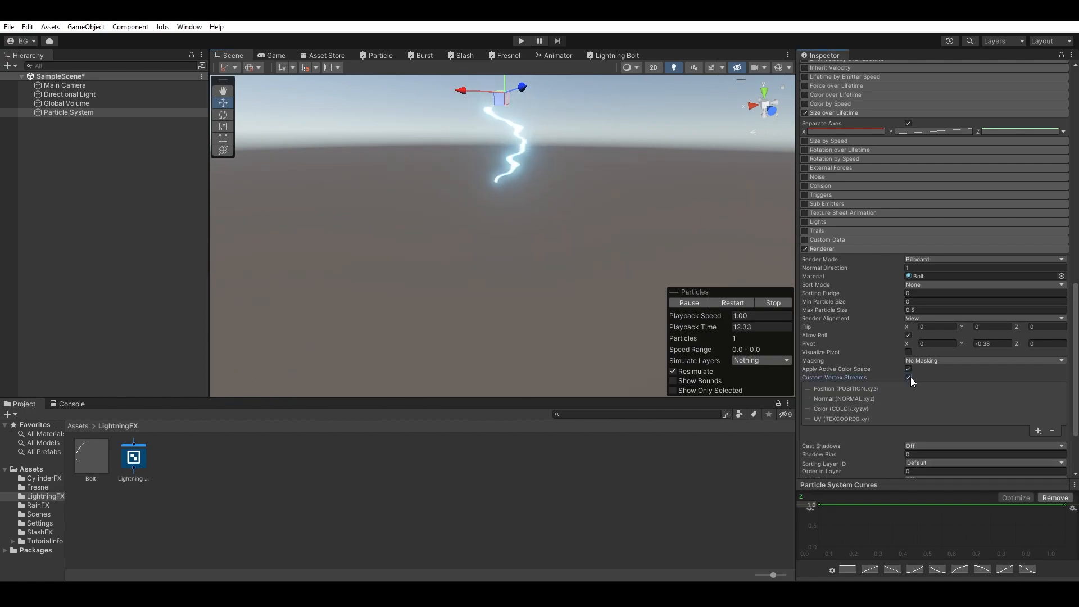
pyautogui.click(1037, 430)
pyautogui.moveTo(1031, 449)
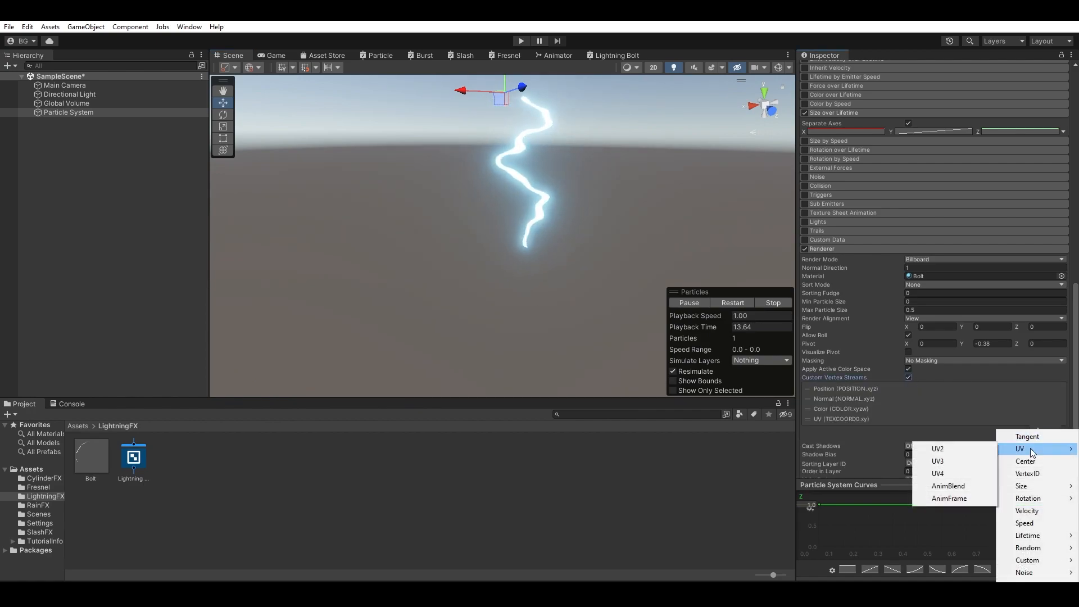
pyautogui.click(961, 450)
pyautogui.click(1038, 441)
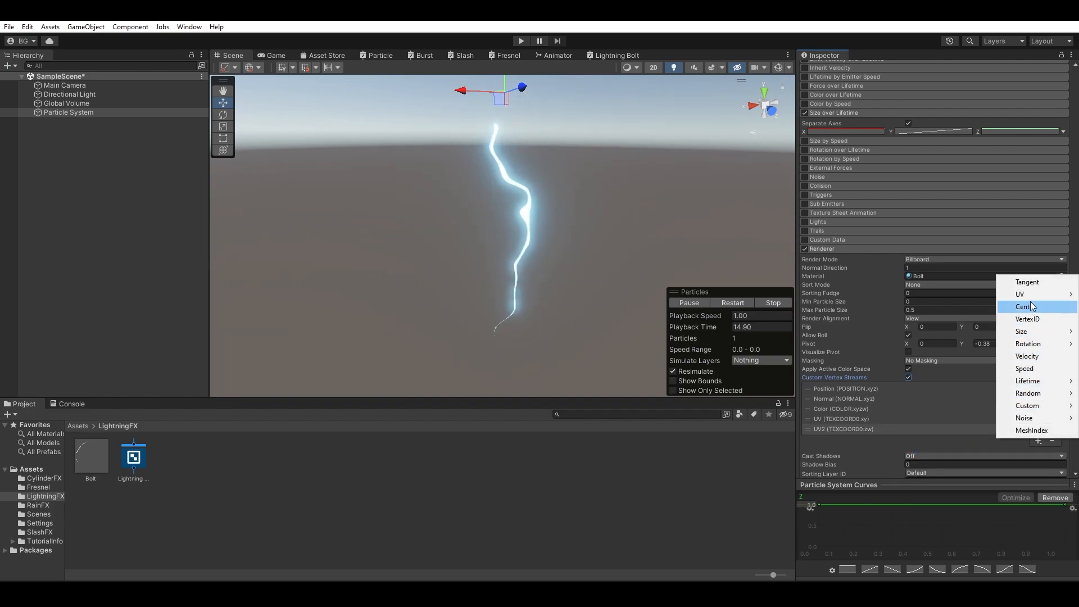
pyautogui.moveTo(1031, 405)
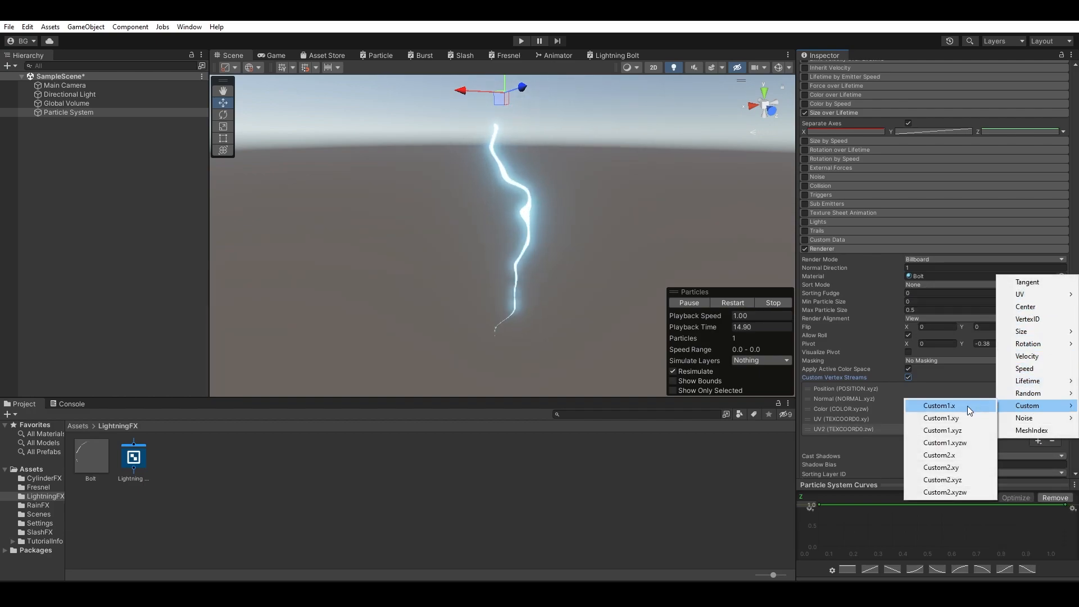
pyautogui.click(956, 444)
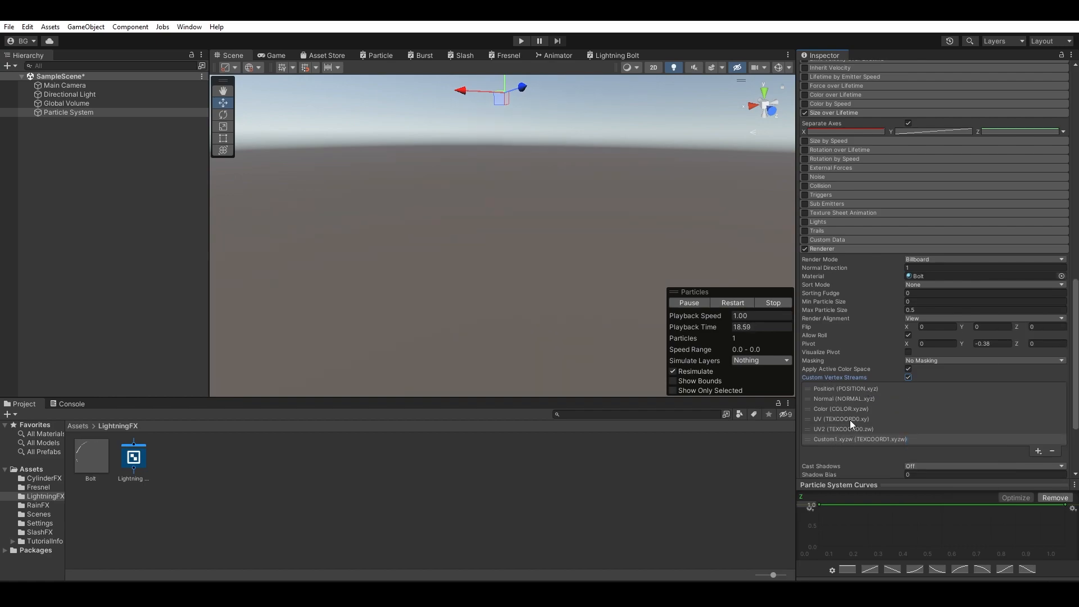
# Step: Enable the Particle System's Custom Data module and set the Custom1 mode to Vector
pyautogui.scroll(3, 850, 410)
pyautogui.click(822, 300)
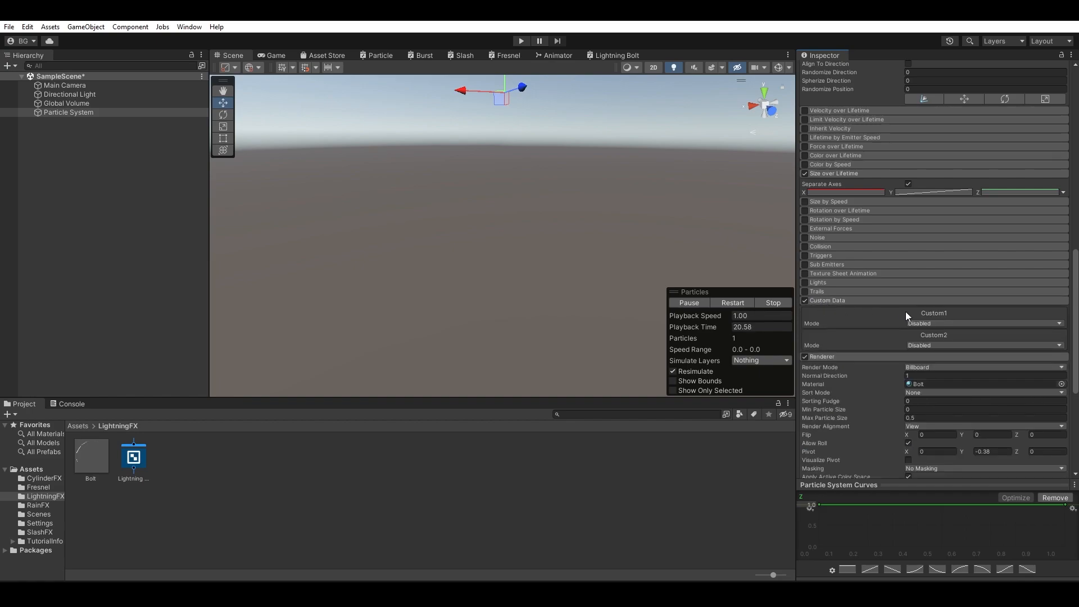
pyautogui.click(954, 324)
pyautogui.click(953, 347)
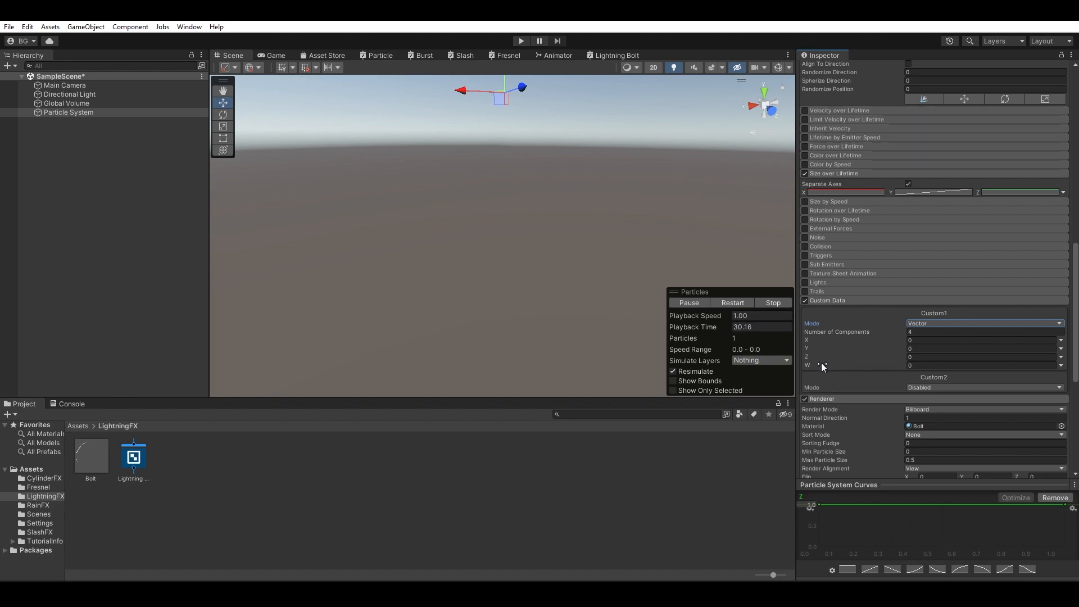
# Step: Drive the W component of Custom1 with a curve that falls smoothly from 1 to 0
pyautogui.click(1061, 366)
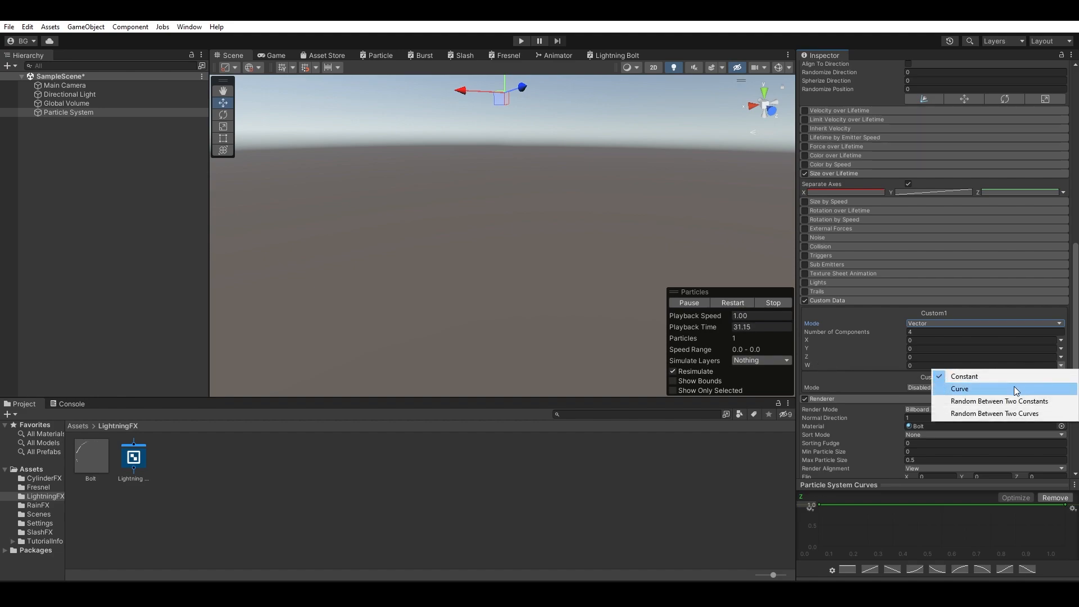
pyautogui.click(1016, 389)
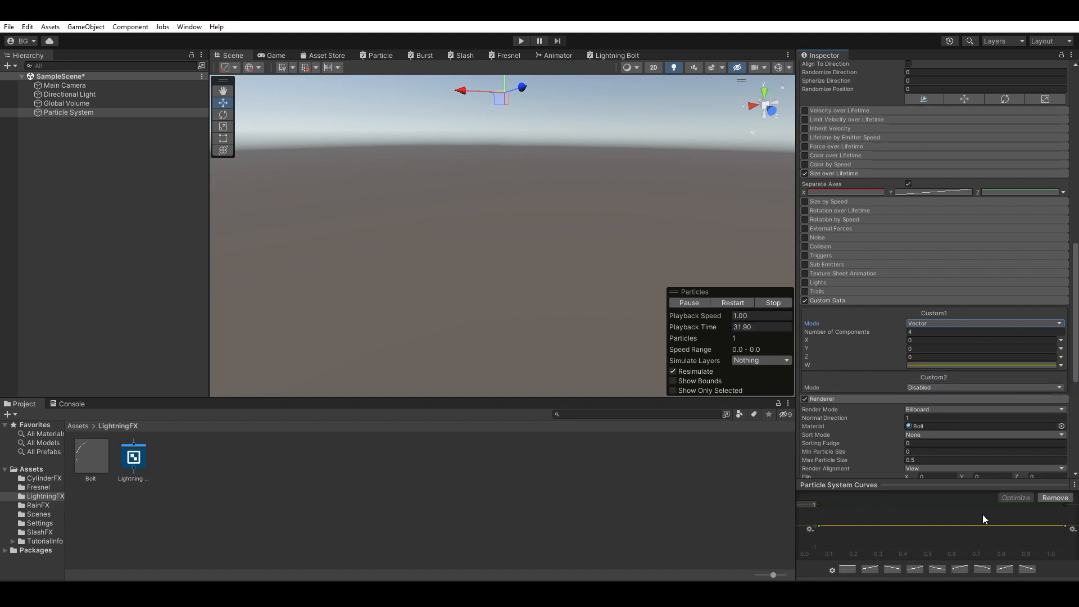
pyautogui.click(966, 568)
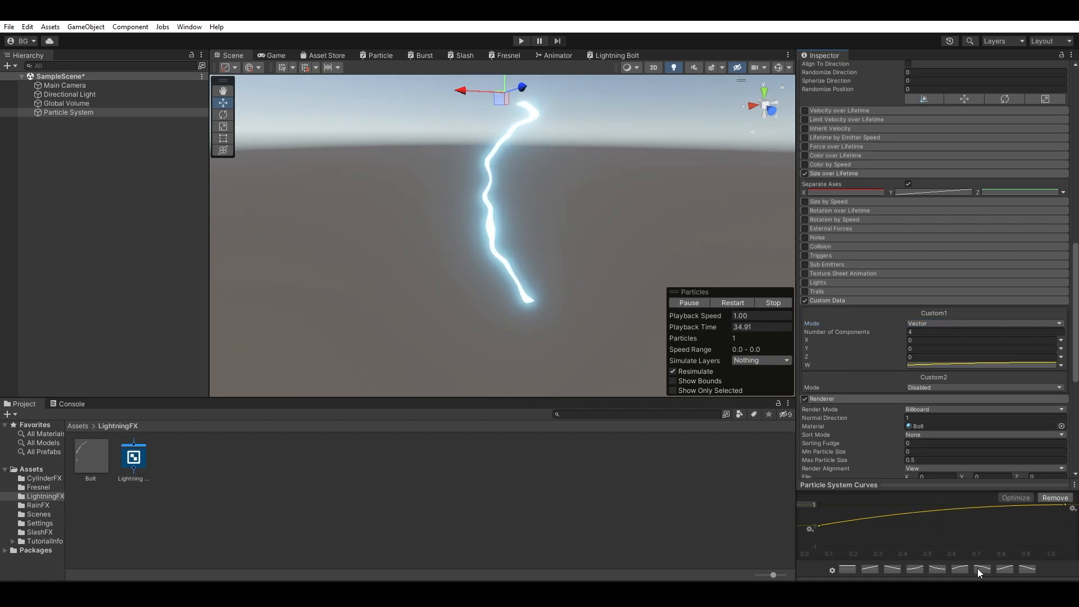
pyautogui.click(978, 569)
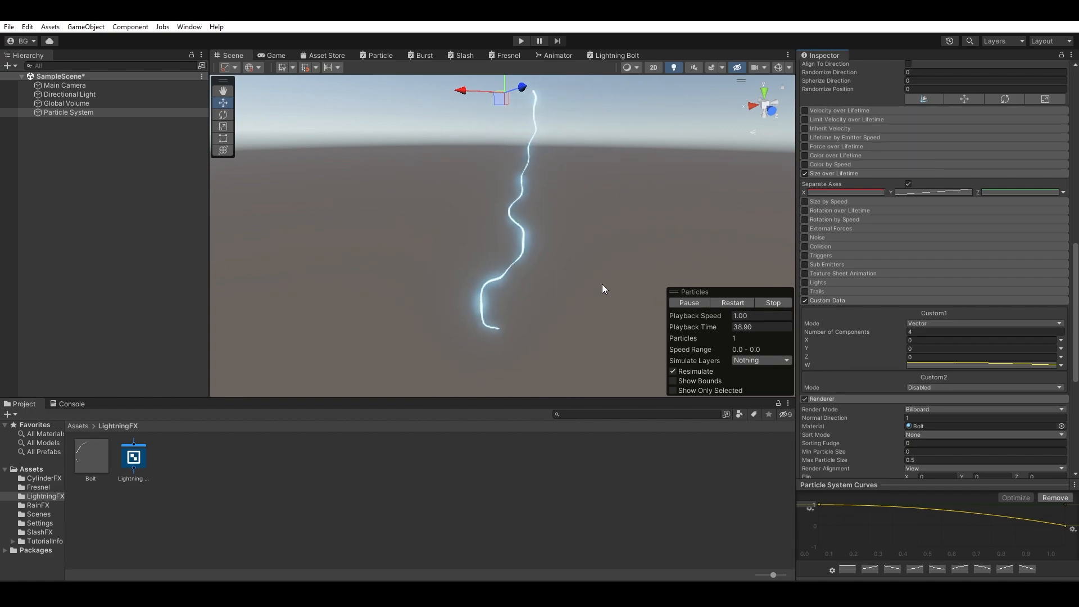
pyautogui.moveTo(578, 245); pyautogui.dragTo(572, 267, button='middle')
# Step: Tune the Particle System's Start Lifetime by trying 0.4 and 0.2 and settling on 0.25
pyautogui.scroll(3, 927, 243)
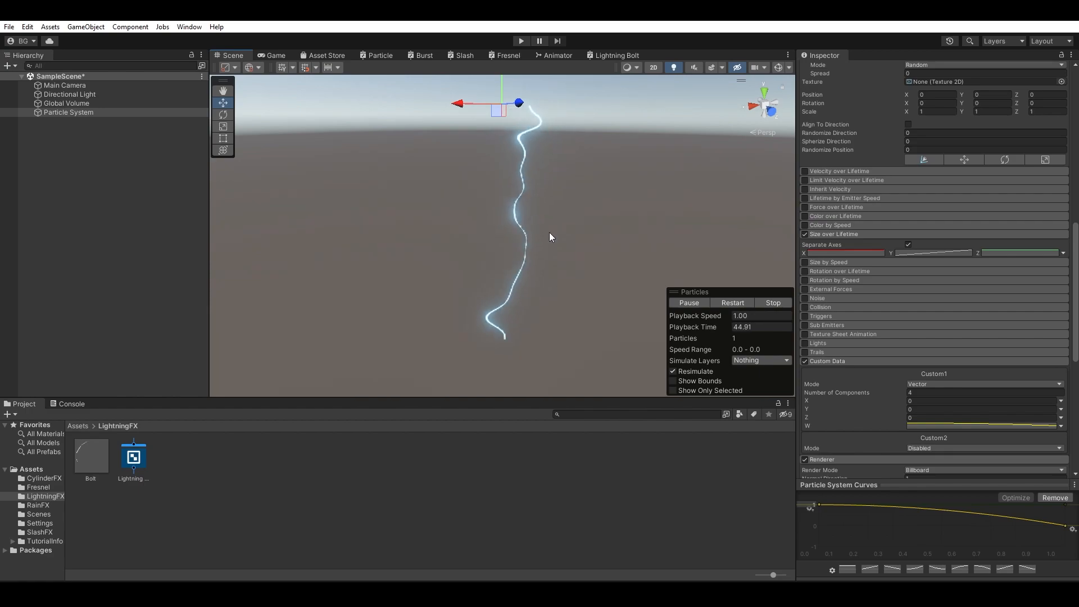
pyautogui.scroll(9, 905, 282)
pyautogui.scroll(14, 905, 281)
pyautogui.click(928, 228)
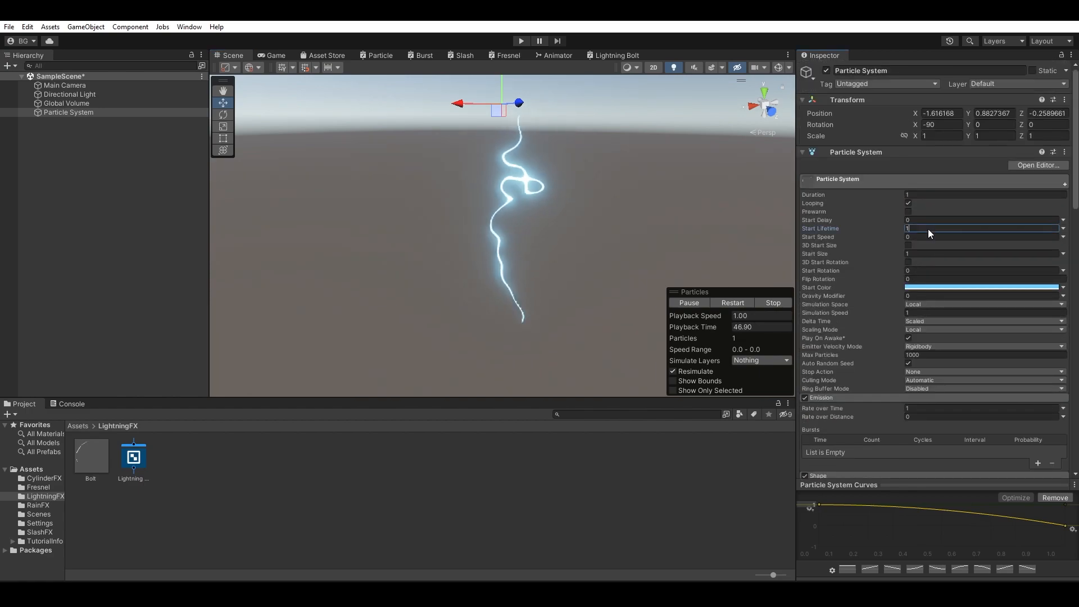
pyautogui.write('0.4')
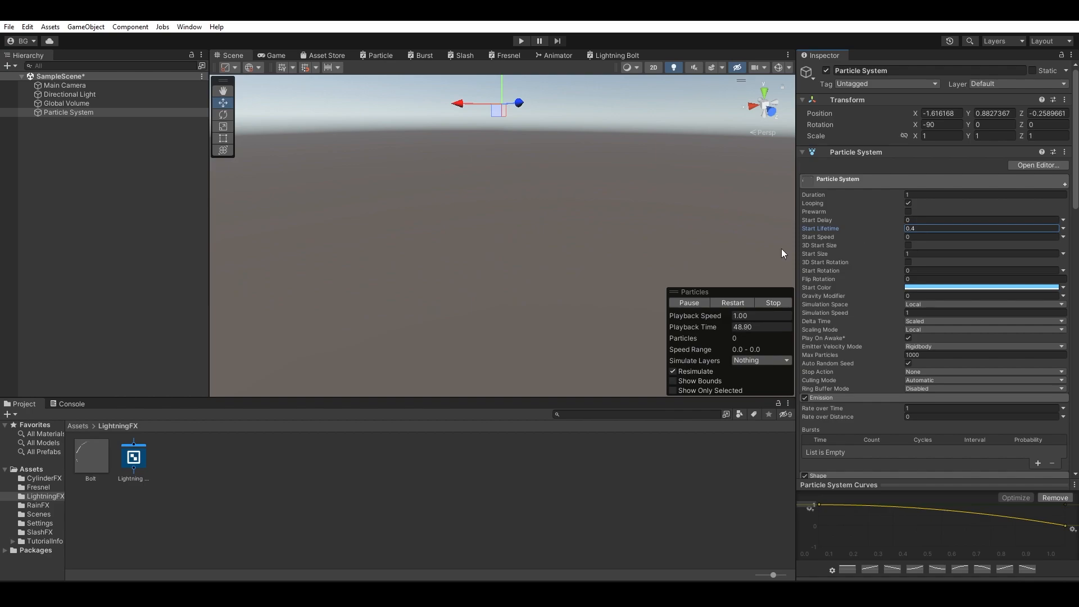
pyautogui.click(956, 226)
pyautogui.write('.2')
pyautogui.press('Return')
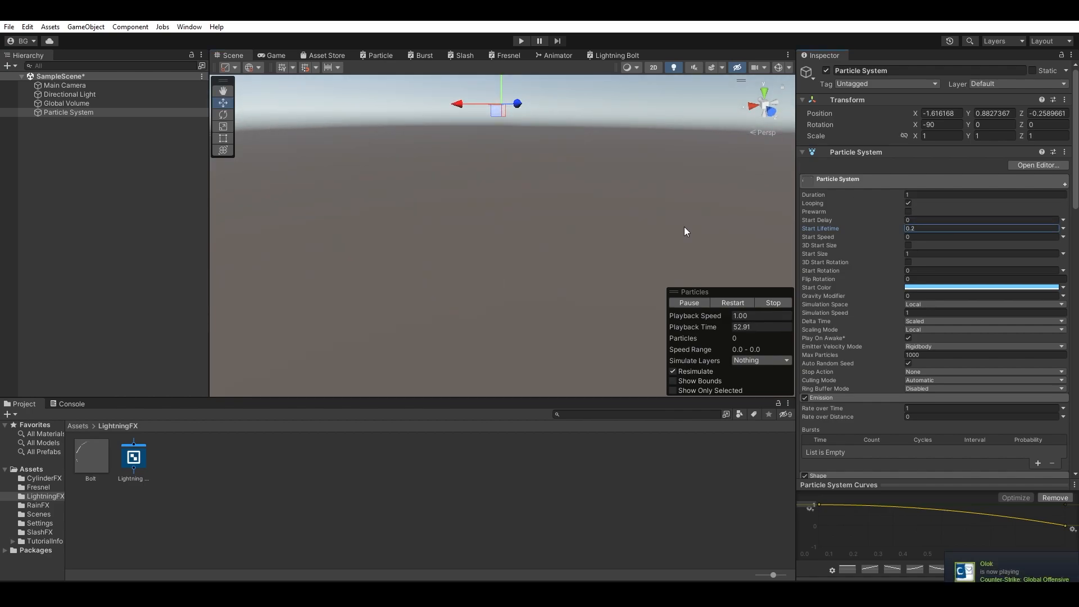
pyautogui.click(946, 226)
pyautogui.write('.2')
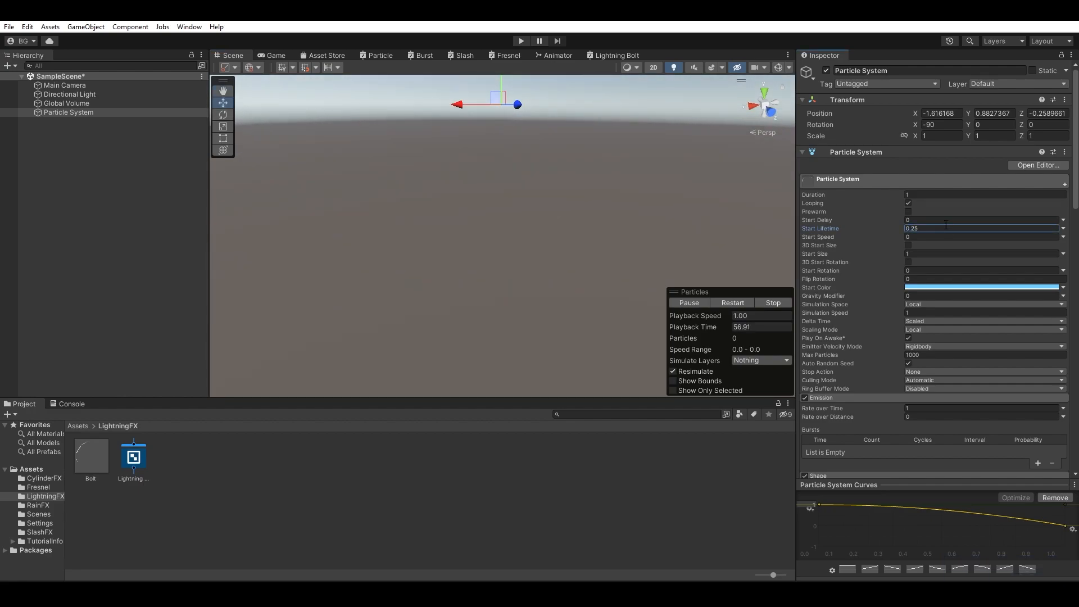
pyautogui.moveTo(622, 244)
pyautogui.keyDown('alt'); pyautogui.mouseDown()
pyautogui.moveTo(571, 268)
pyautogui.moveTo(628, 237)
pyautogui.mouseUp(); pyautogui.keyUp('alt')
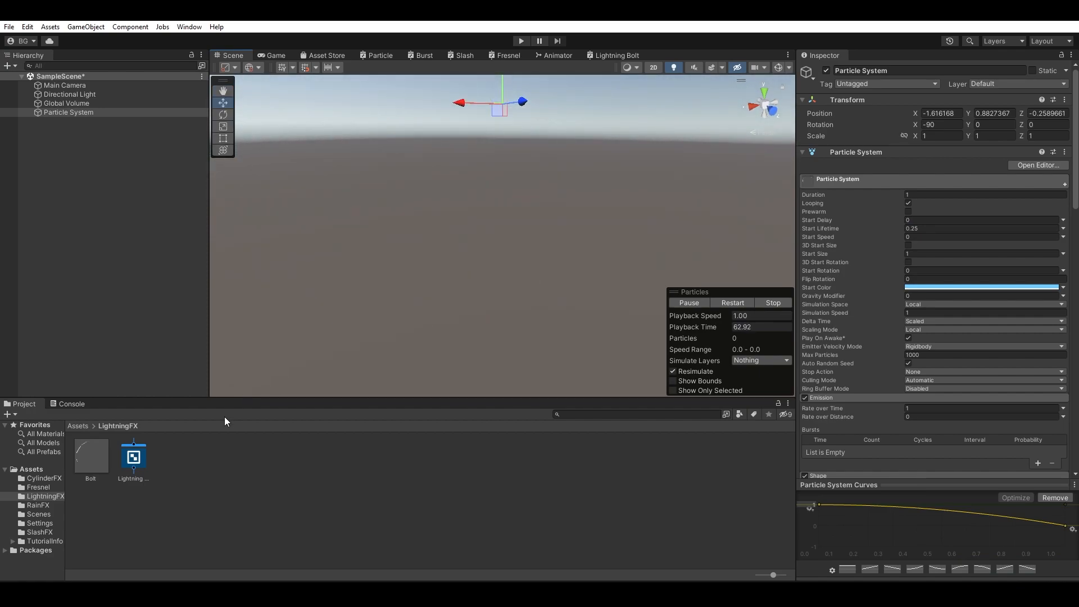
# Step: Set the Bolt material's Distortion Speed Y to -3 and replay the Particle System to preview the bolt
pyautogui.click(94, 459)
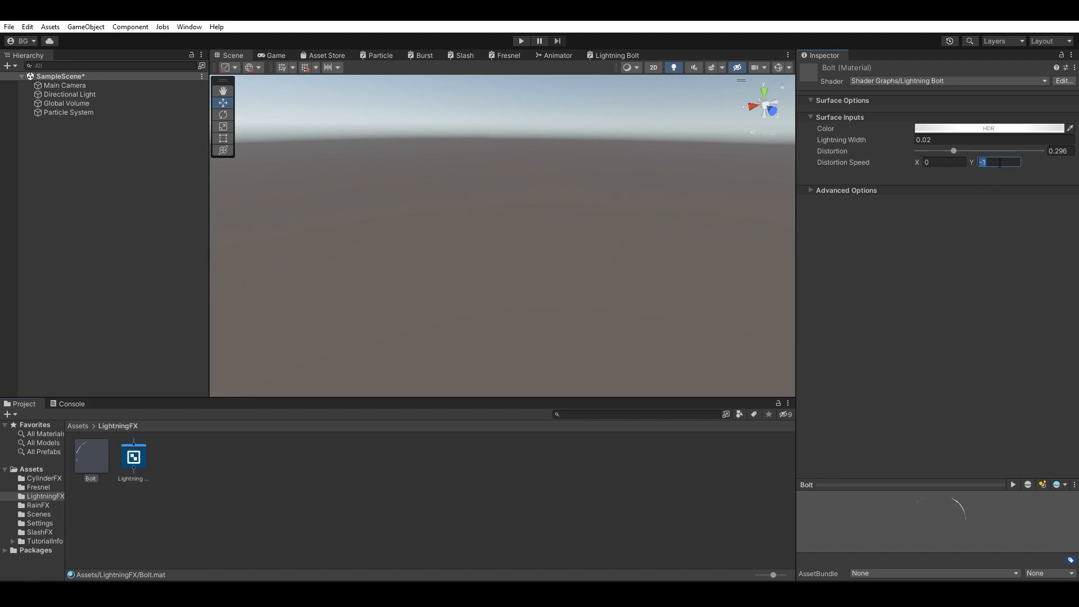
pyautogui.click(73, 112)
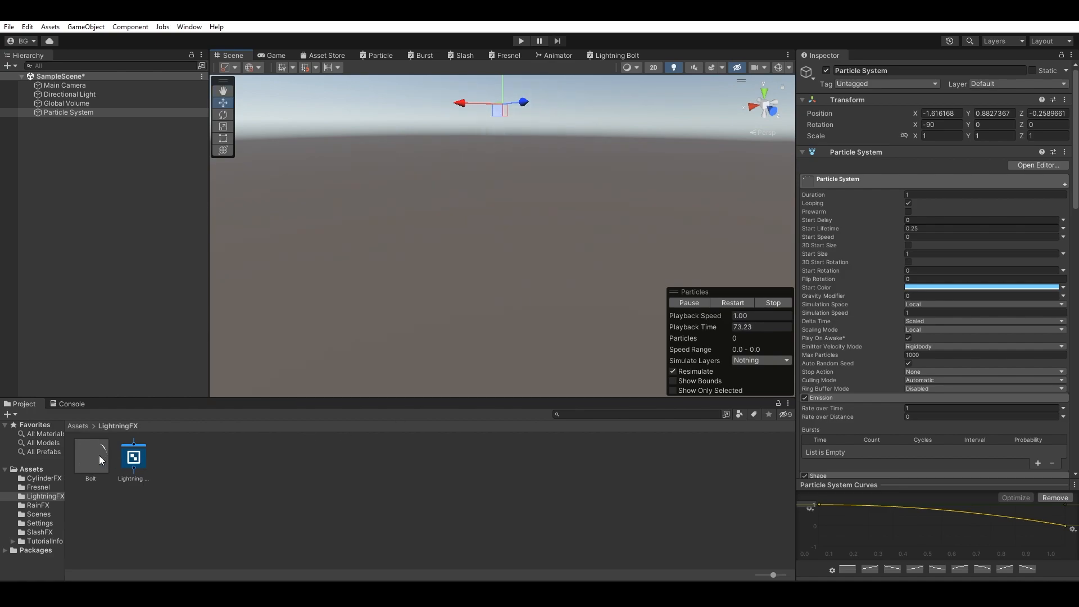
pyautogui.click(719, 304)
pyautogui.click(700, 305)
pyautogui.moveTo(898, 335); pyautogui.dragTo(989, 328)
# Step: Set the Bolt material's Lightning Width to 0.04
pyautogui.click(108, 458)
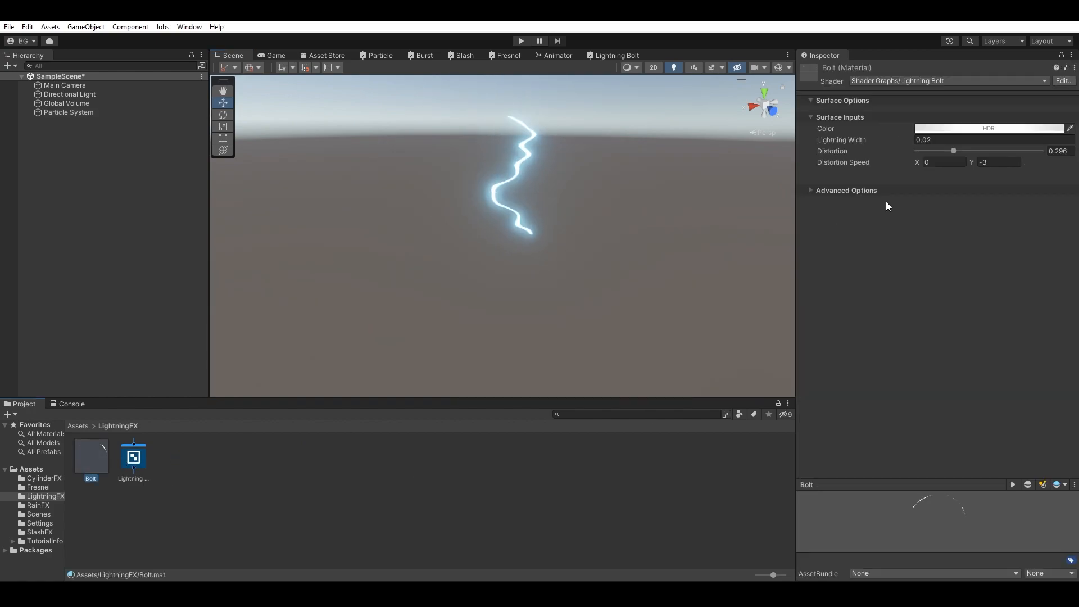
pyautogui.click(946, 136)
pyautogui.write('.05')
pyautogui.press('Return')
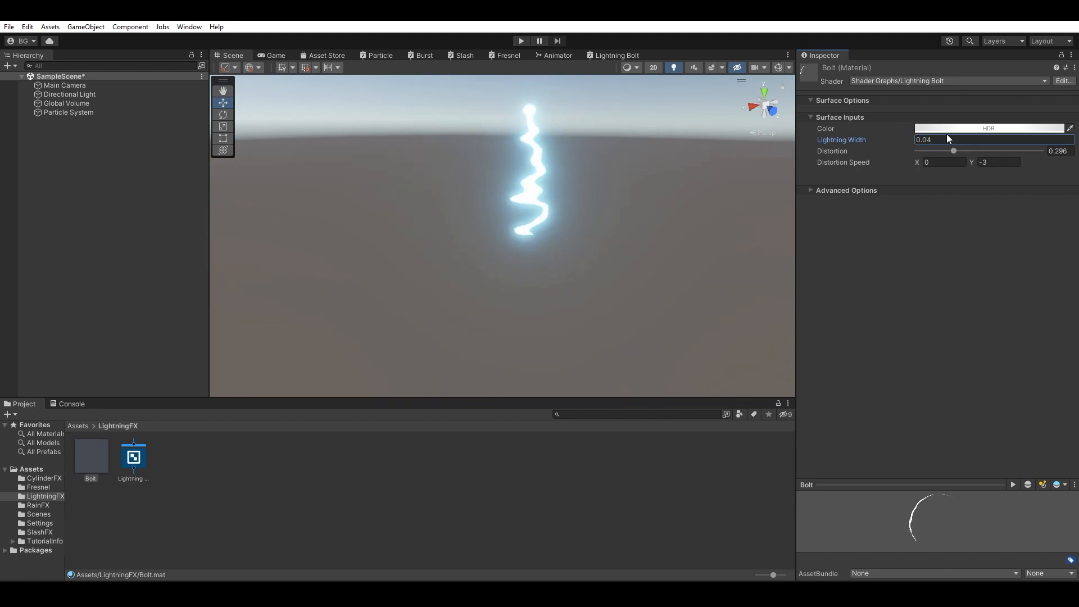
# Step: Replay the Particle System and scrub its playback time to examine the lightning strike from another angle
pyautogui.click(96, 112)
pyautogui.click(725, 304)
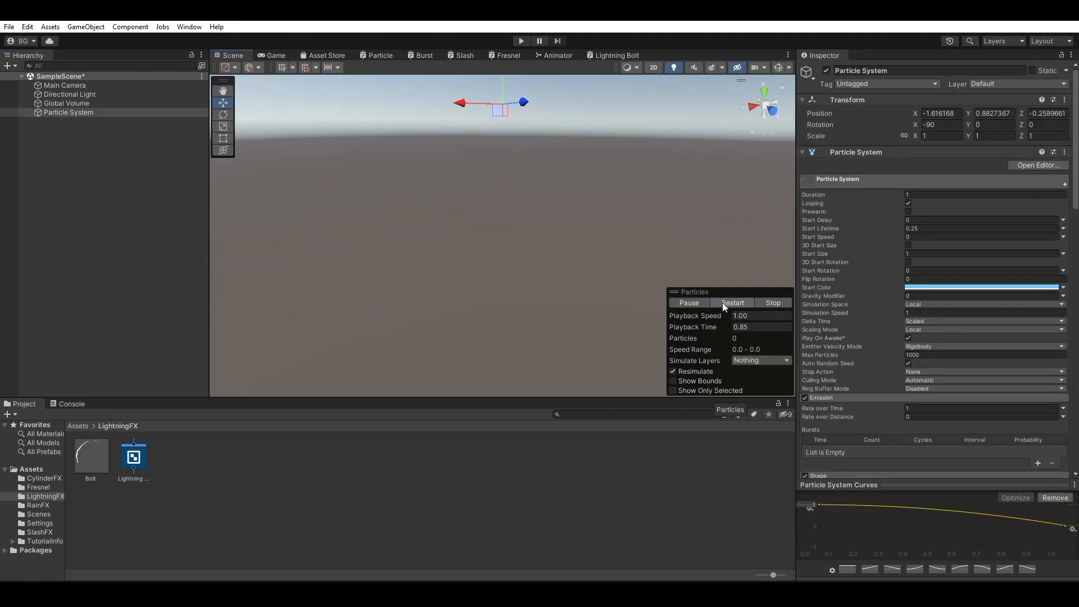
pyautogui.moveTo(601, 230)
pyautogui.keyDown('alt'); pyautogui.mouseDown()
pyautogui.moveTo(575, 244)
pyautogui.moveTo(604, 218)
pyautogui.mouseUp(); pyautogui.keyUp('alt')
pyautogui.moveTo(606, 218); pyautogui.dragTo(604, 210, button='middle')
pyautogui.click(717, 303)
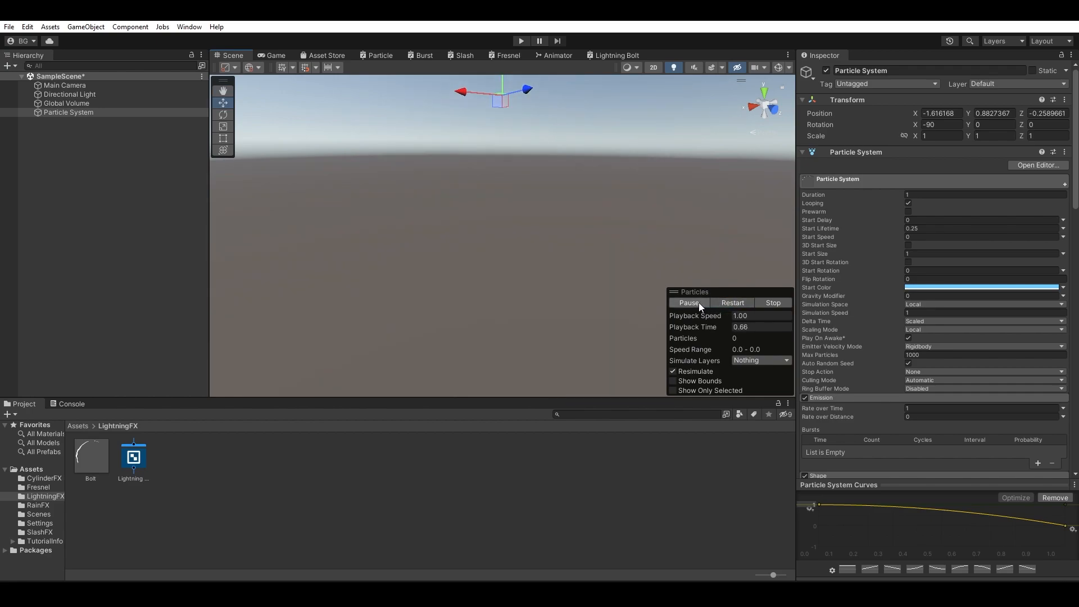
pyautogui.moveTo(713, 330); pyautogui.dragTo(634, 323)
pyautogui.click(726, 302)
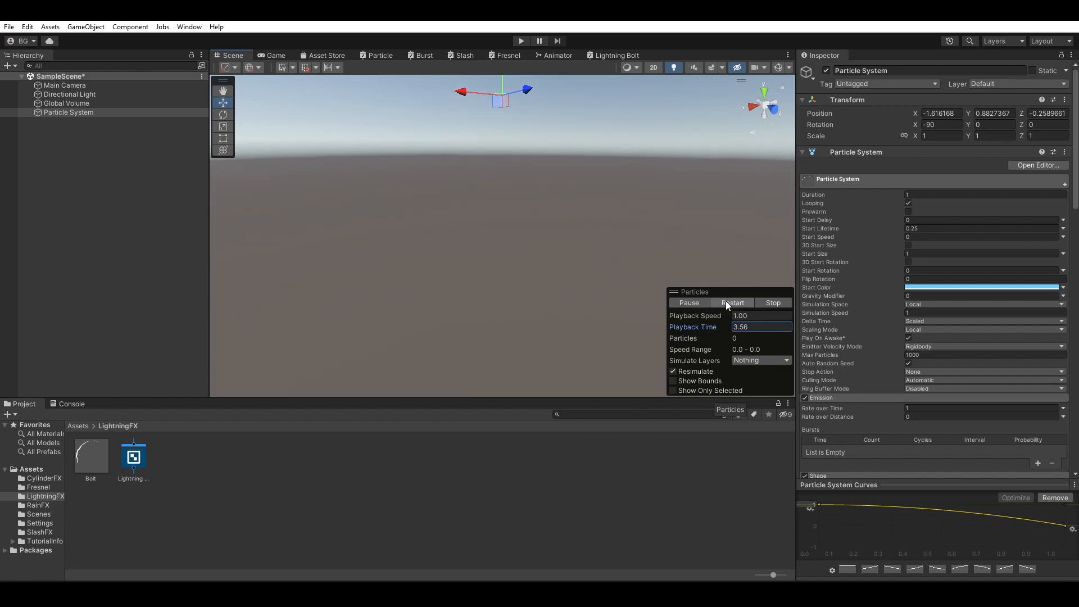
# Step: Review the Particle System's module settings, then replay it and scrub the paused playback to 1.25 to examine the lightning bolt
pyautogui.click(695, 303)
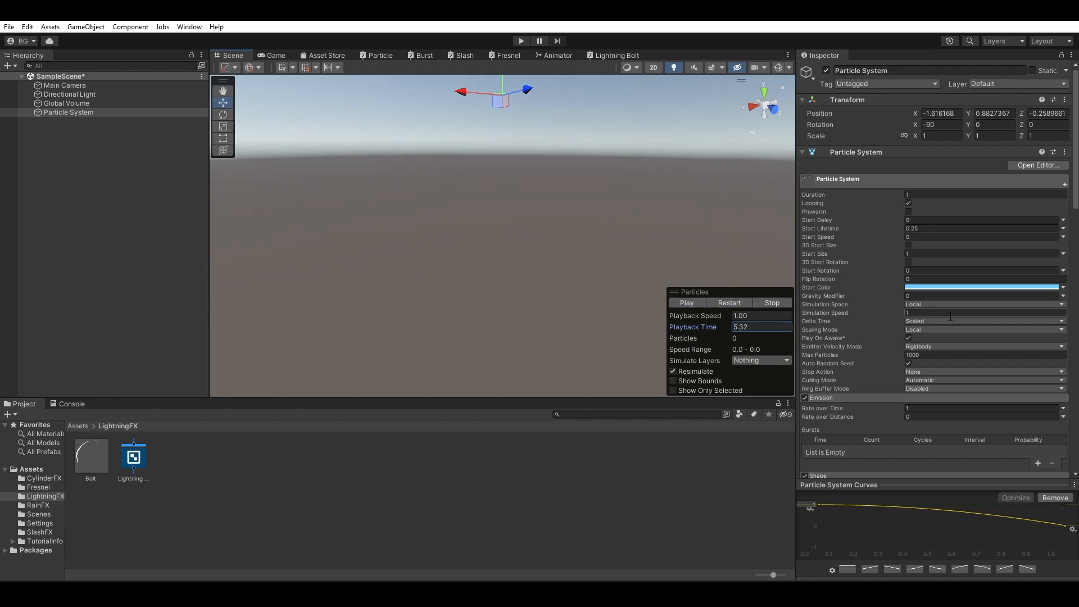
pyautogui.scroll(-10, 896, 295)
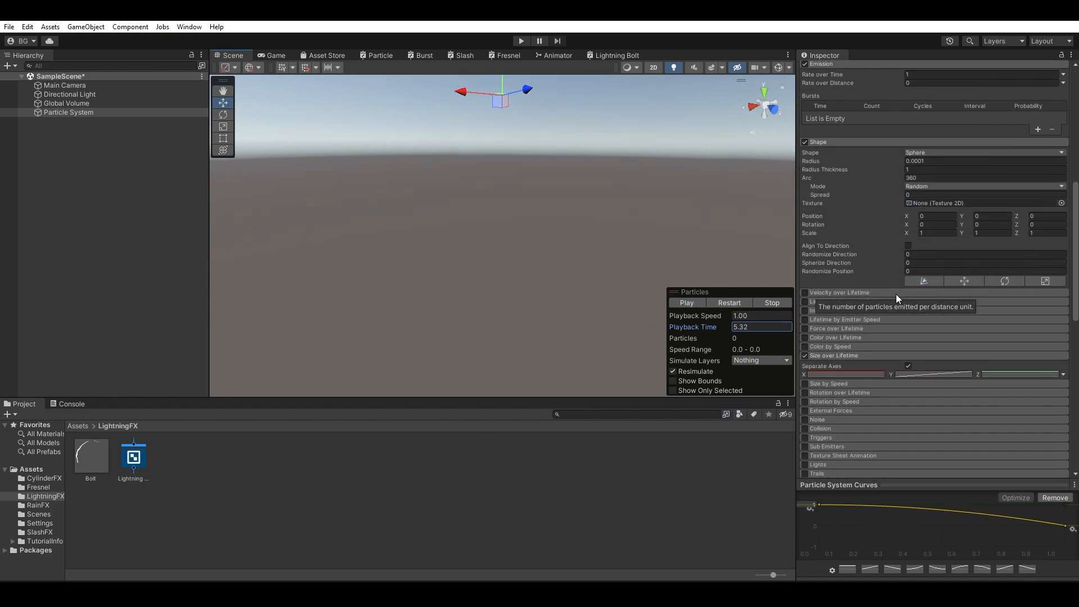
pyautogui.scroll(-2, 955, 339)
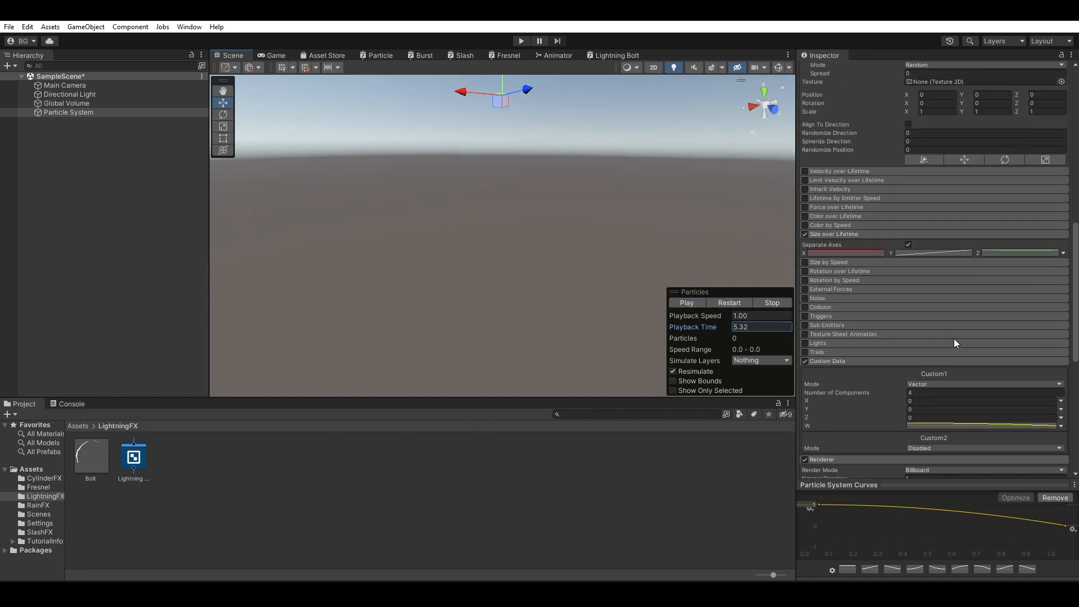
pyautogui.scroll(-3, 952, 336)
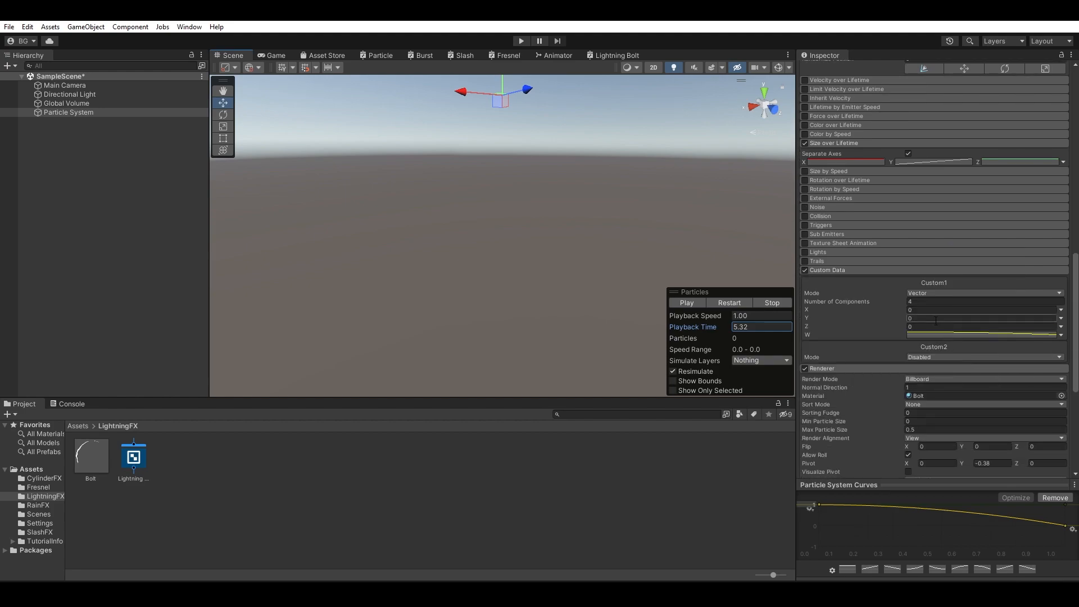
pyautogui.scroll(-2, 936, 320)
pyautogui.click(722, 304)
pyautogui.click(689, 305)
pyautogui.moveTo(700, 329)
pyautogui.mouseDown()
pyautogui.moveTo(673, 329)
pyautogui.moveTo(683, 328)
pyautogui.mouseUp()
pyautogui.moveTo(573, 298); pyautogui.dragTo(577, 276, button='middle')
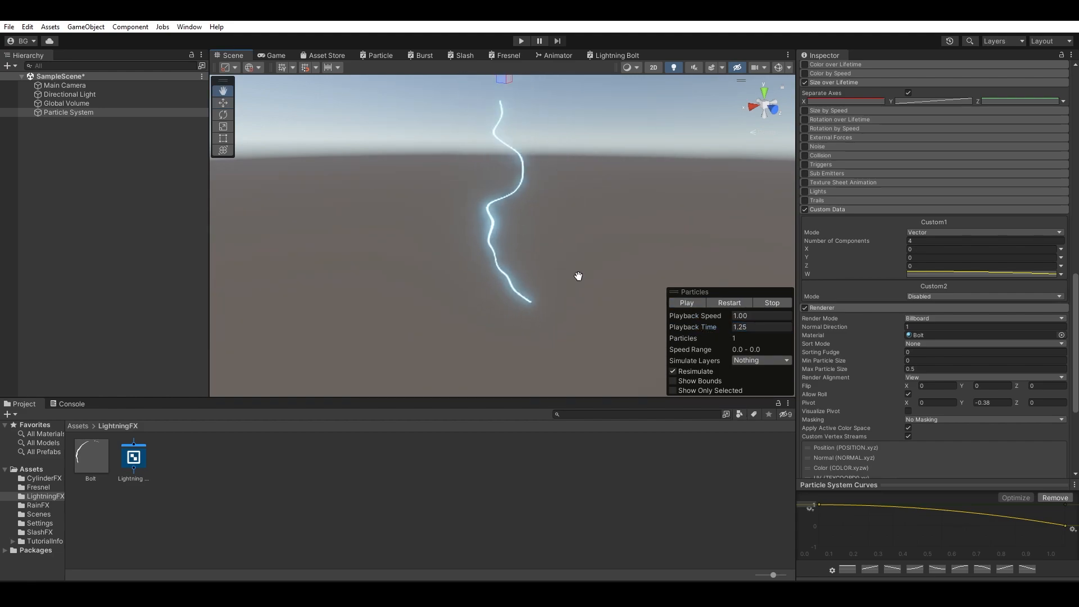
pyautogui.keyDown('alt'); pyautogui.moveTo(578, 285); pyautogui.dragTo(576, 279); pyautogui.keyUp('alt')
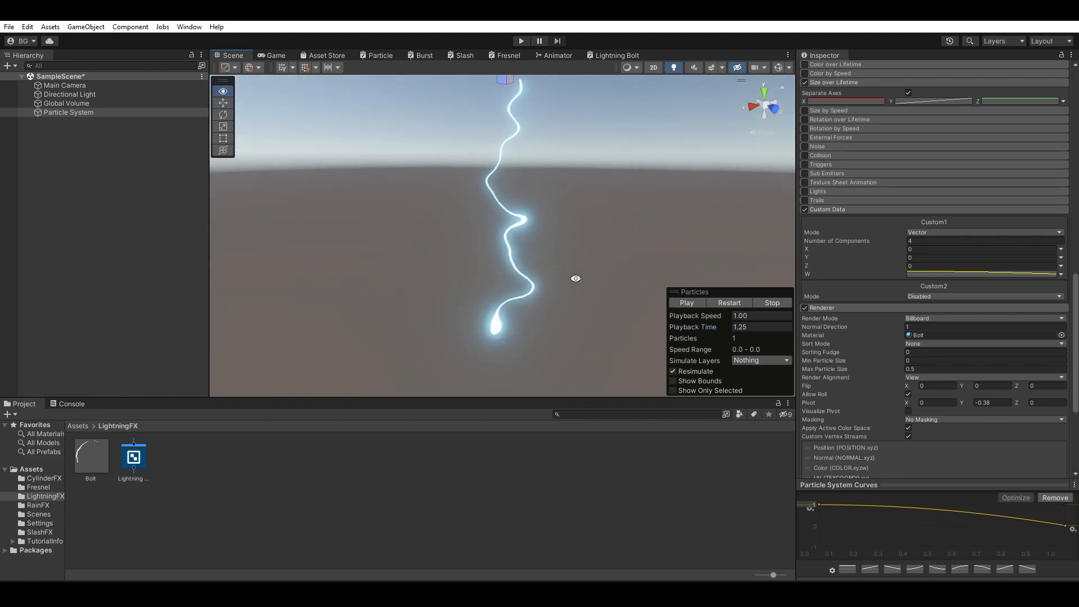
# Step: Add a new Particle System effect as a child of the existing Particle System
pyautogui.rightClick(68, 112)
pyautogui.click(54, 131)
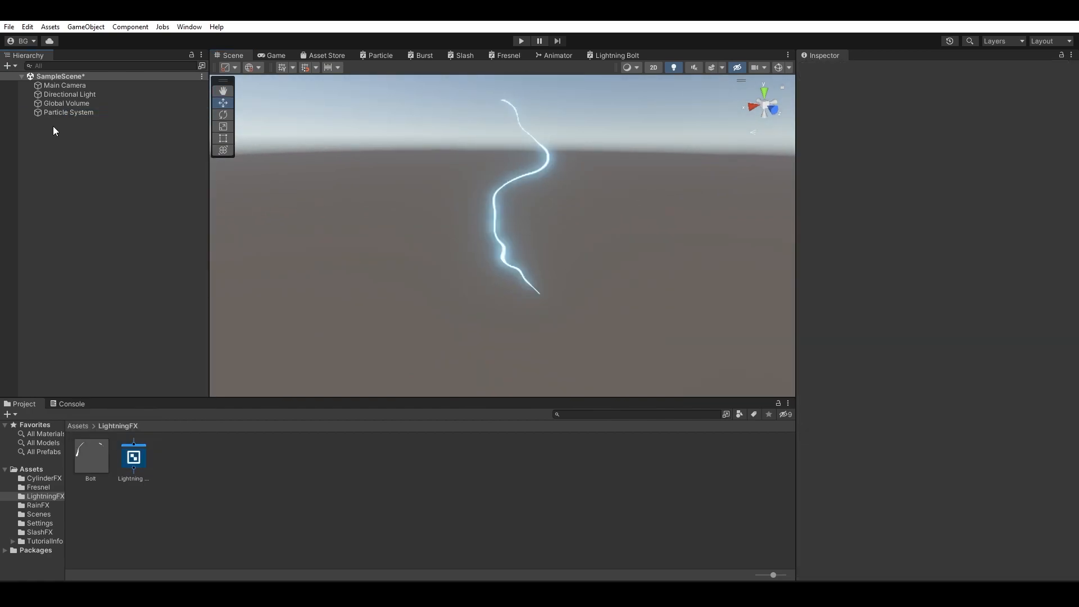
pyautogui.click(87, 112)
pyautogui.rightClick(87, 111)
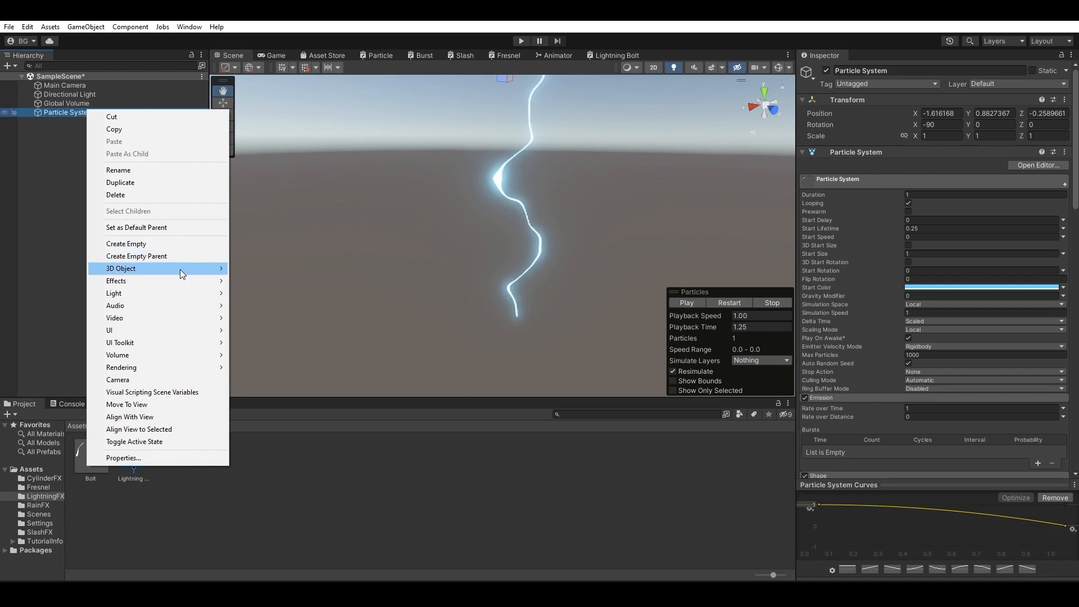
pyautogui.moveTo(184, 280)
pyautogui.click(258, 280)
# Step: Rename the parent Particle System as Bolt and its child as Impact
pyautogui.click(87, 113)
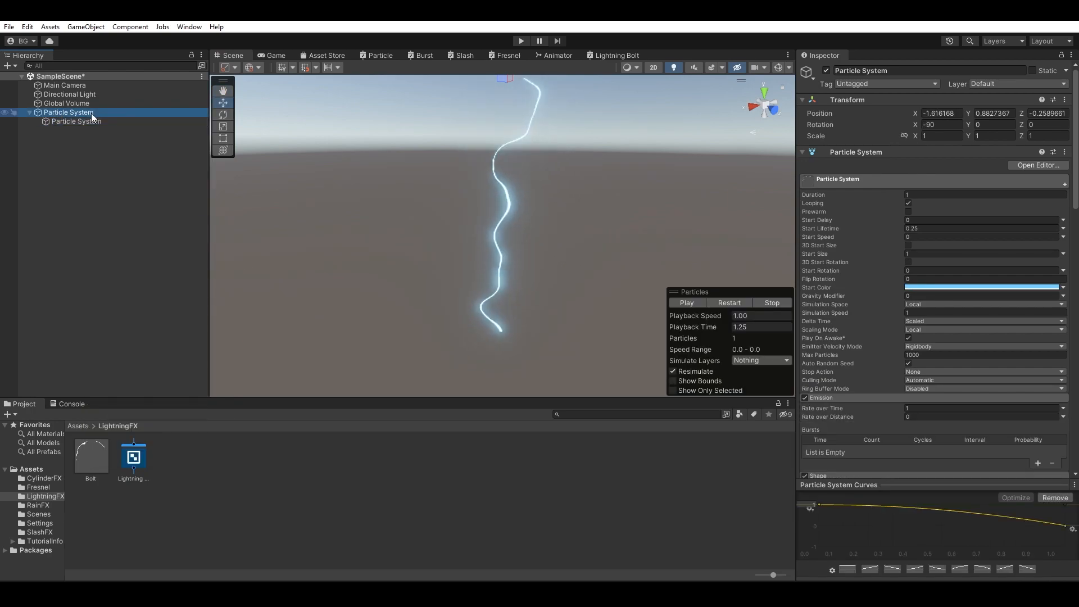
pyautogui.click(93, 113)
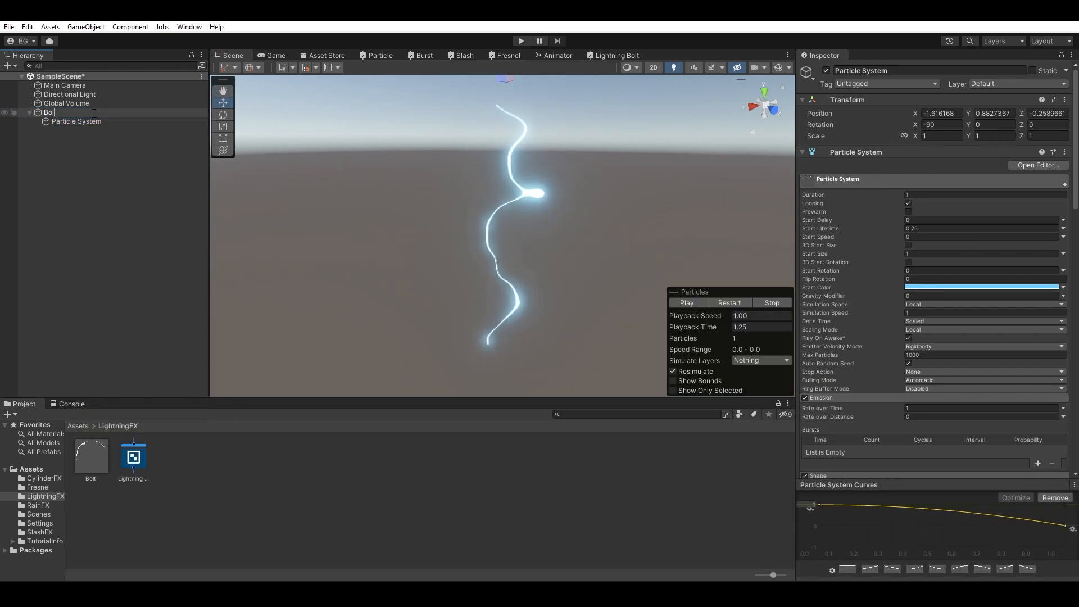
pyautogui.click(96, 119)
pyautogui.click(124, 122)
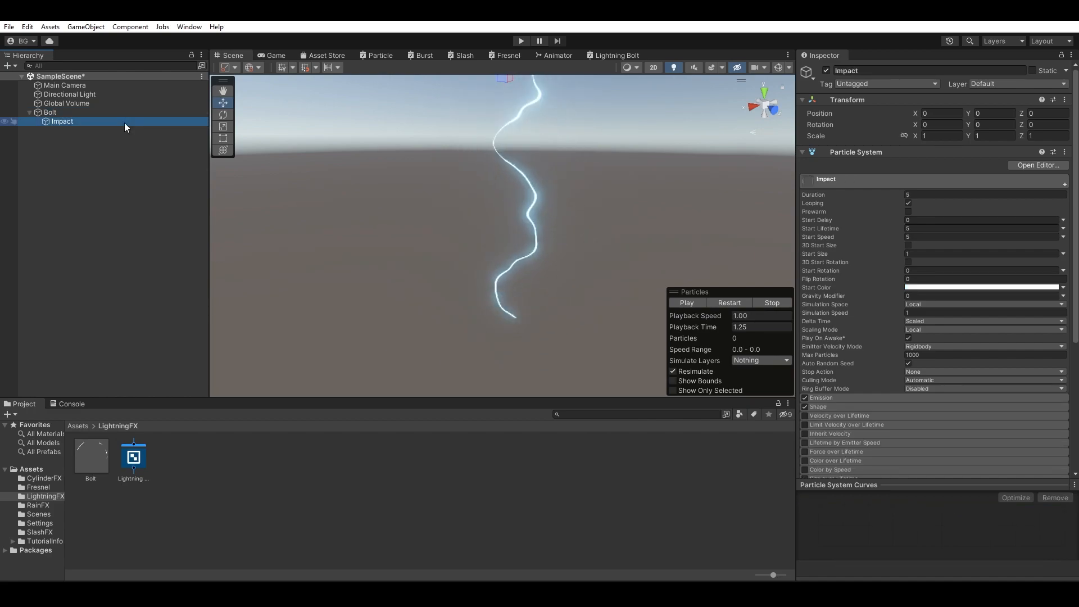
# Step: Add the CylinderFXNoCaps model from the CylinderFX assets folder to the scene as a separate root object
pyautogui.click(128, 494)
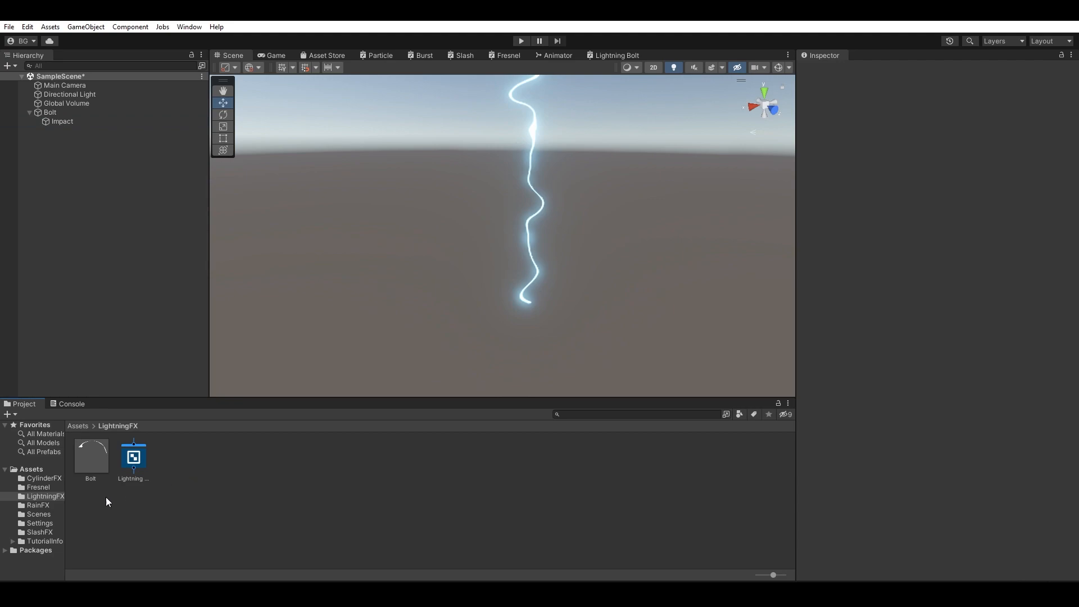
pyautogui.click(55, 480)
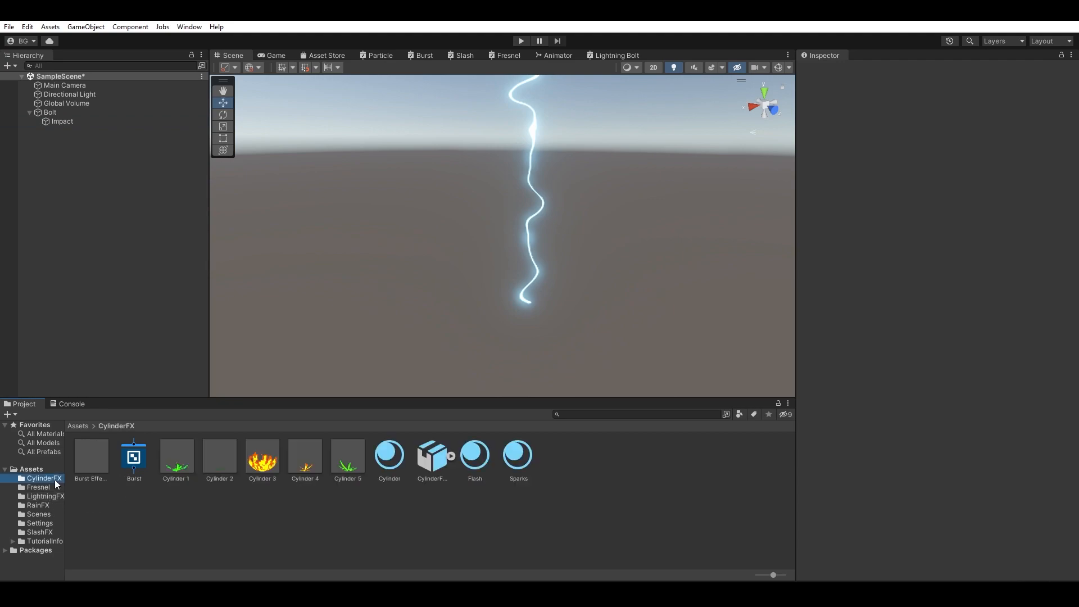
pyautogui.click(433, 453)
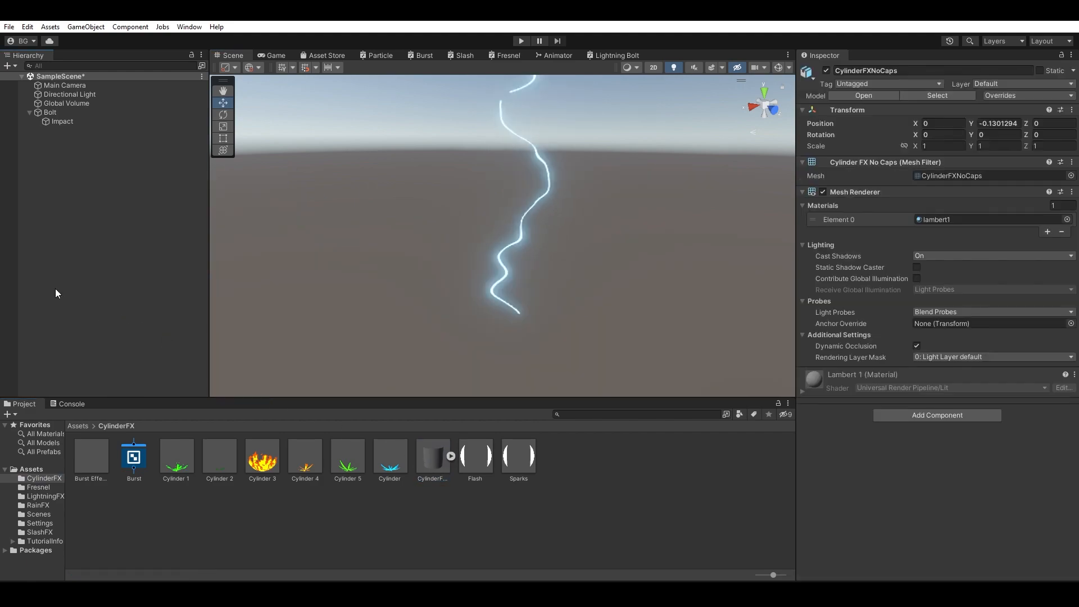
pyautogui.moveTo(55, 289); pyautogui.dragTo(55, 288)
# Step: Frame the CylinderFXNoCaps model in the scene and examine its size and shape from different angles
pyautogui.rightClick(75, 131)
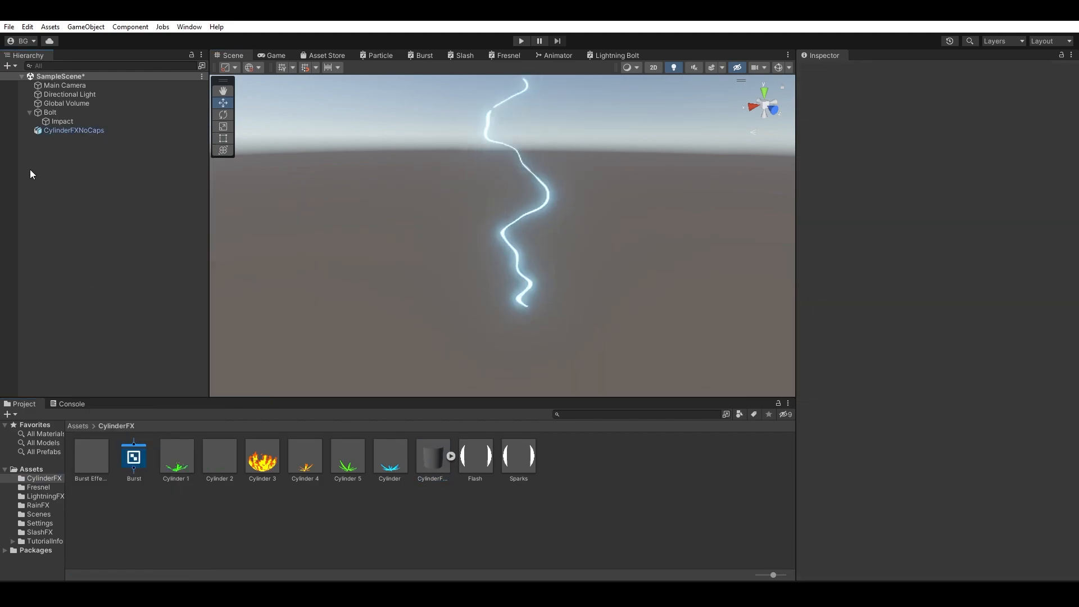
pyautogui.click(81, 134)
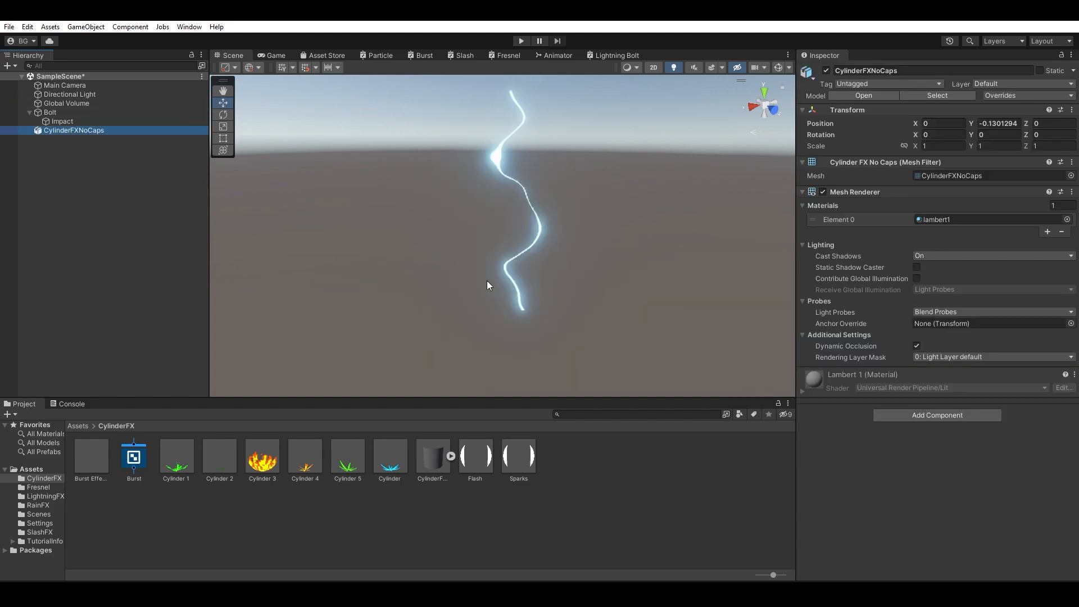
pyautogui.keyDown('alt'); pyautogui.moveTo(484, 282); pyautogui.dragTo(540, 323); pyautogui.keyUp('alt')
pyautogui.doubleClick(89, 130)
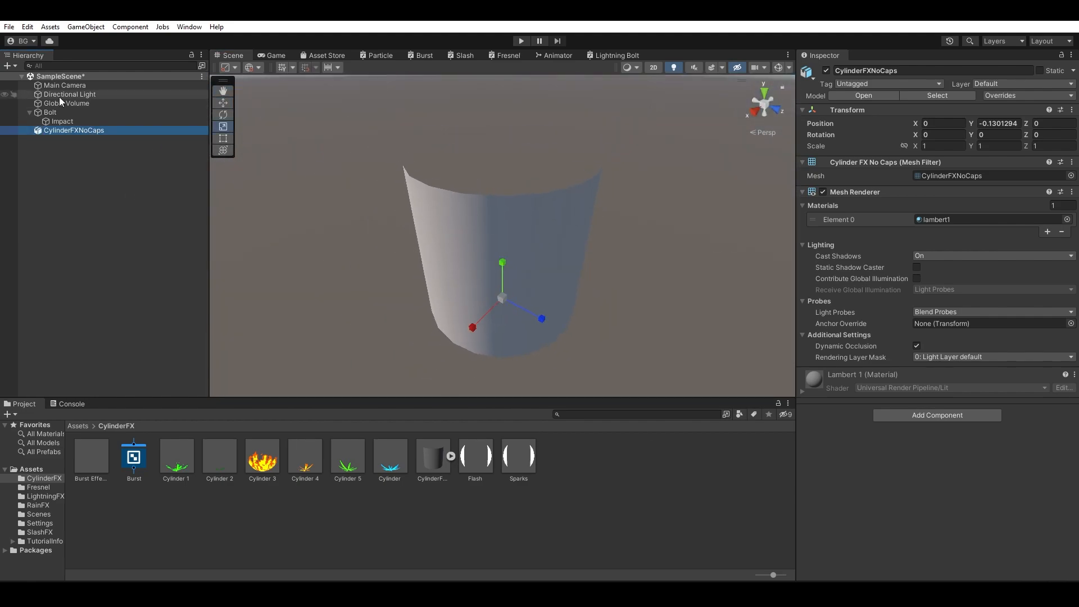
pyautogui.click(72, 103)
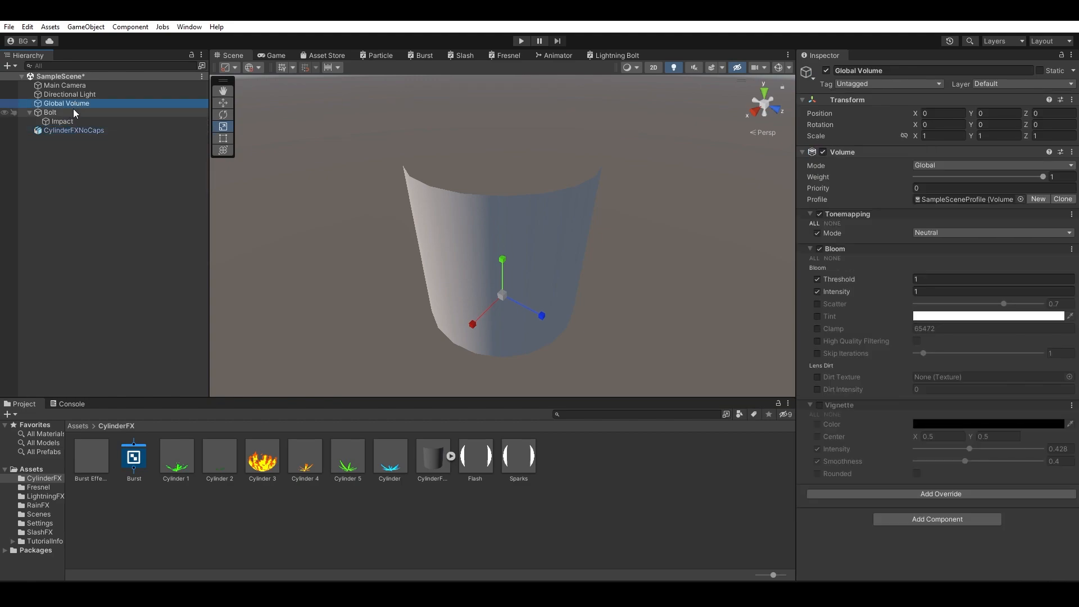
pyautogui.keyDown('alt'); pyautogui.moveTo(315, 243); pyautogui.dragTo(200, 183); pyautogui.keyUp('alt')
pyautogui.click(92, 130)
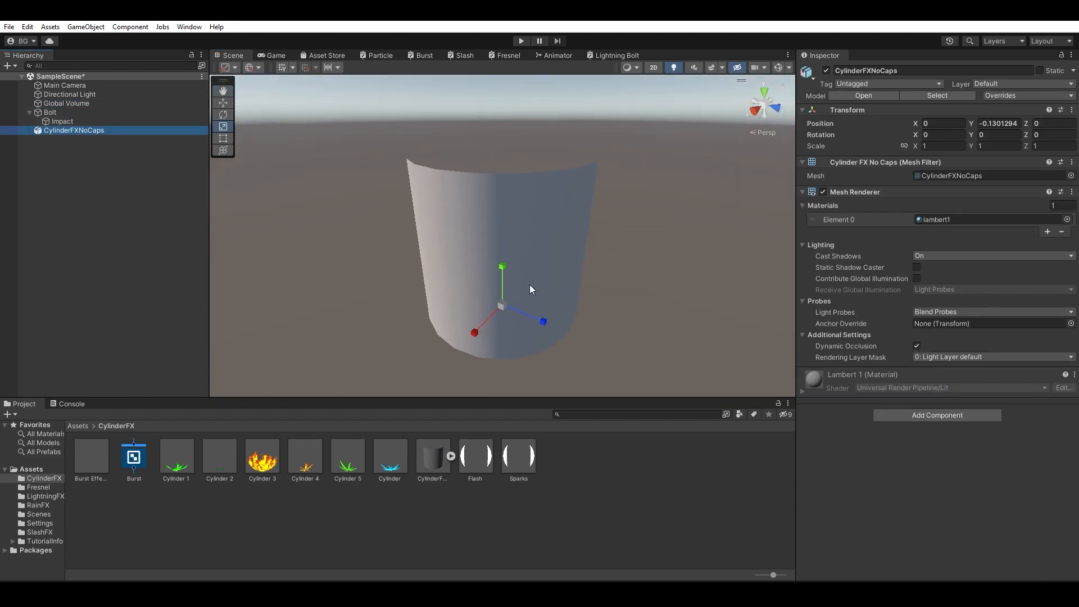
pyautogui.scroll(2, 501, 326)
# Step: Scale the Bolt particle system uniformly to 5.29 on all three axes
pyautogui.click(82, 112)
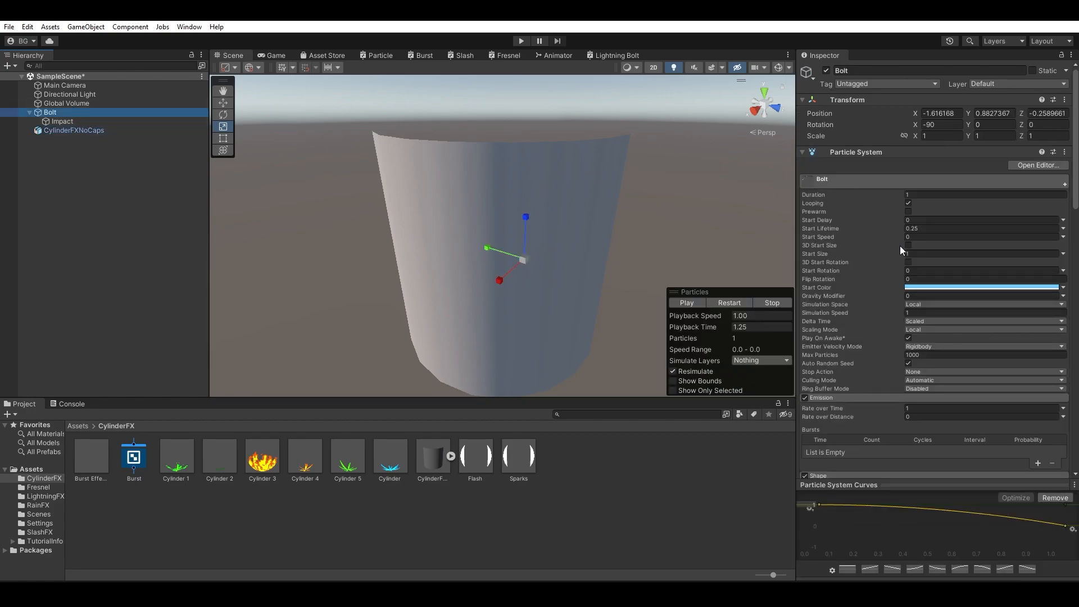
pyautogui.click(906, 137)
pyautogui.moveTo(909, 137); pyautogui.dragTo(93, 147)
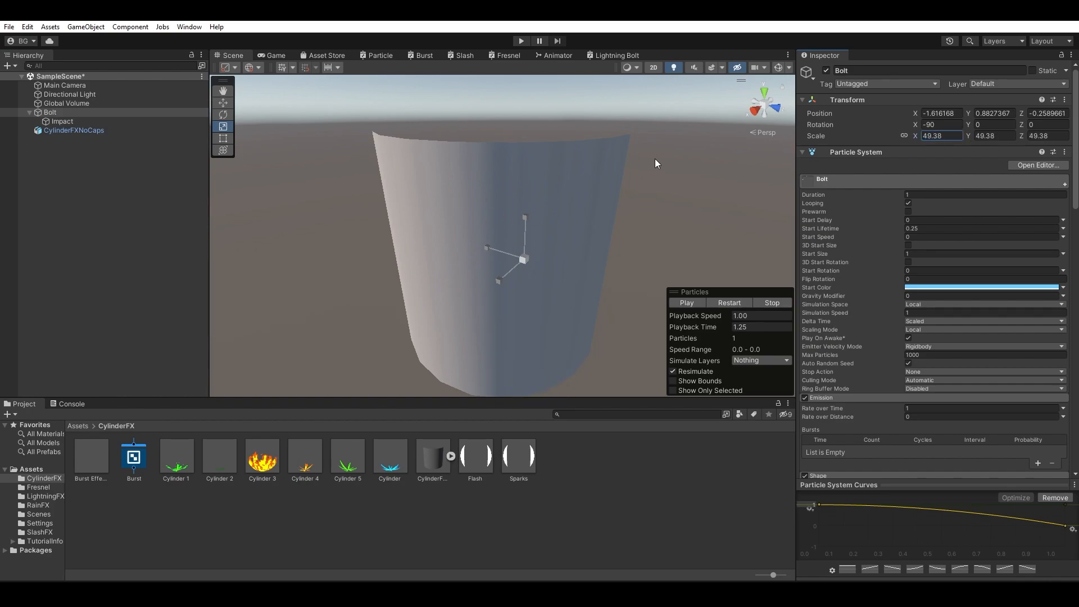
# Step: Replay the Bolt and scrub its paused playback to 1.20 to compare its size with the cylinder from several angles
pyautogui.click(726, 303)
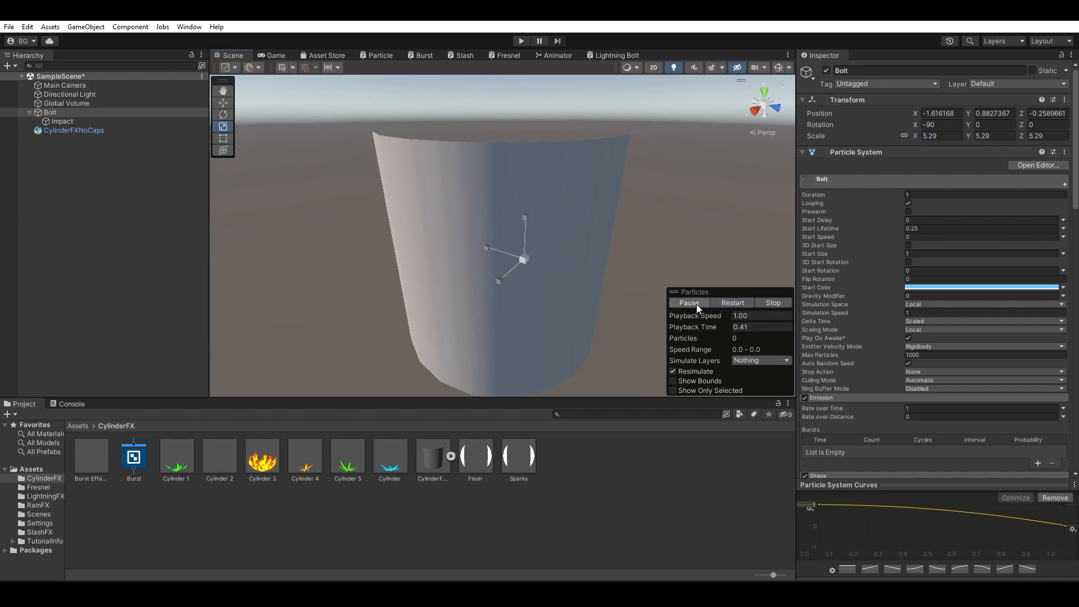
pyautogui.click(695, 303)
pyautogui.click(690, 302)
pyautogui.keyDown('alt'); pyautogui.moveTo(526, 163); pyautogui.dragTo(546, 307); pyautogui.keyUp('alt')
pyautogui.click(726, 302)
pyautogui.click(696, 303)
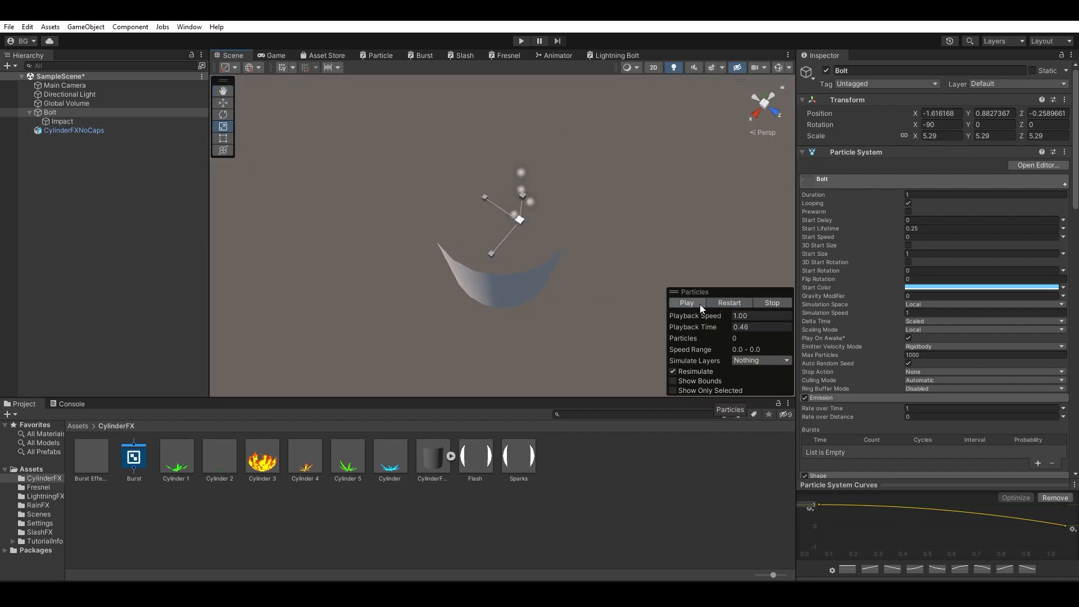
pyautogui.click(685, 305)
pyautogui.click(685, 304)
pyautogui.moveTo(692, 327); pyautogui.dragTo(624, 324)
pyautogui.keyDown('alt'); pyautogui.moveTo(507, 281); pyautogui.dragTo(567, 134); pyautogui.keyUp('alt')
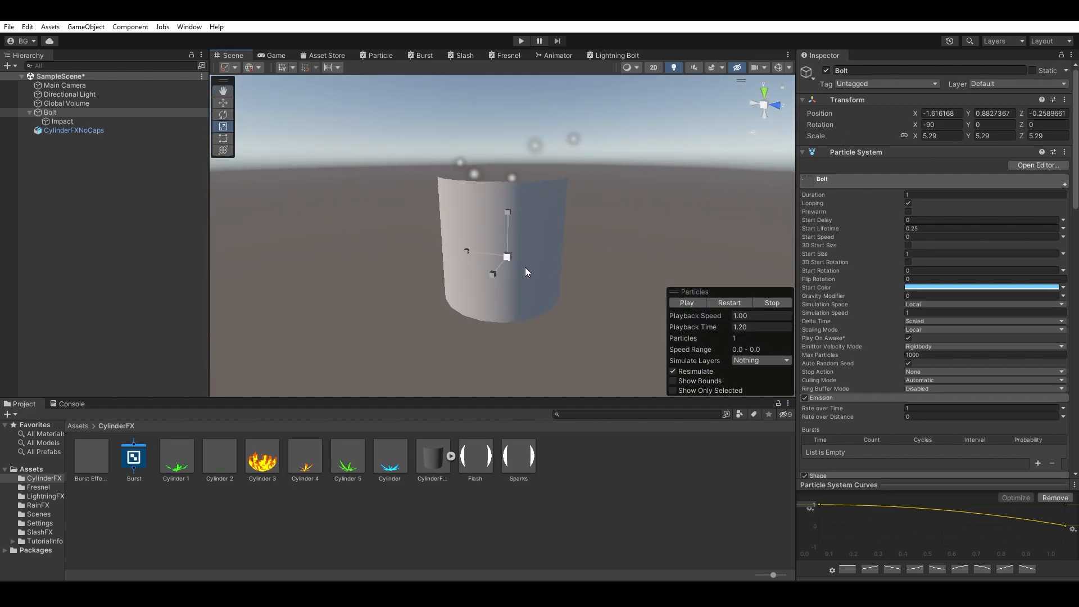
# Step: Enlarge the Bolt uniformly to a scale of about 13.05 and raise it above the cylinder to Y 6.6
pyautogui.moveTo(507, 257); pyautogui.dragTo(591, 242)
pyautogui.press('w')
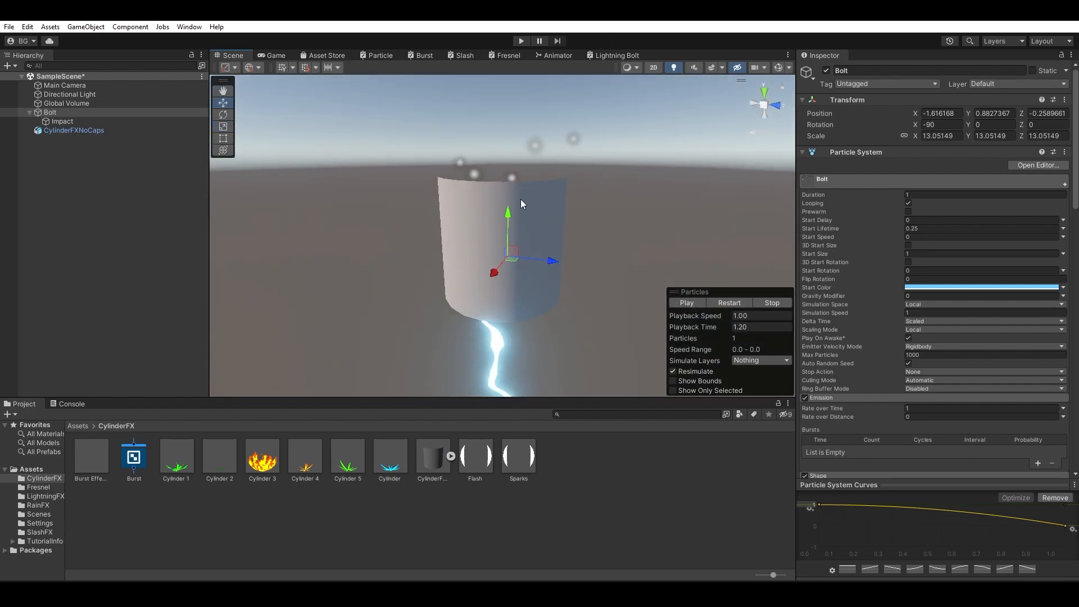
pyautogui.moveTo(508, 213); pyautogui.dragTo(568, 299)
# Step: Set the Bolt renderer's Render Alignment to Local and replay the effect to check the strike
pyautogui.scroll(-10, 878, 291)
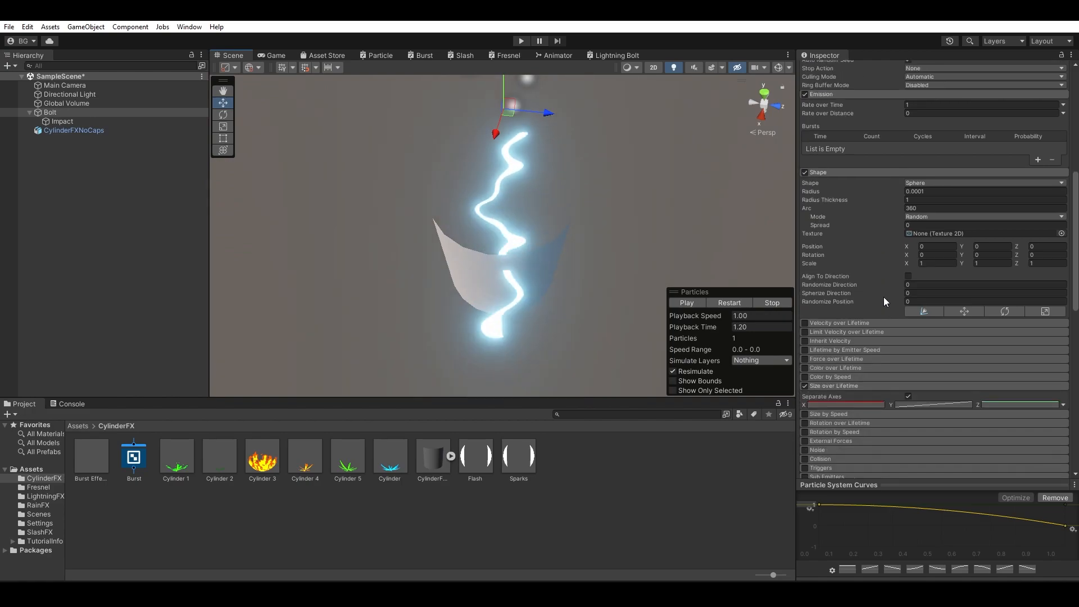
pyautogui.scroll(-10, 884, 298)
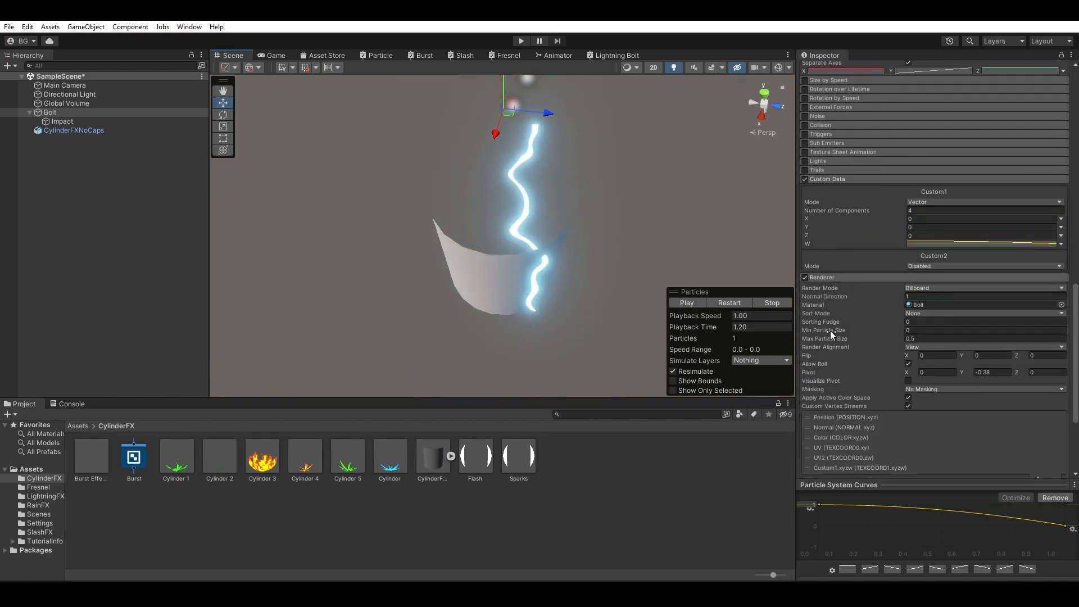
pyautogui.click(919, 346)
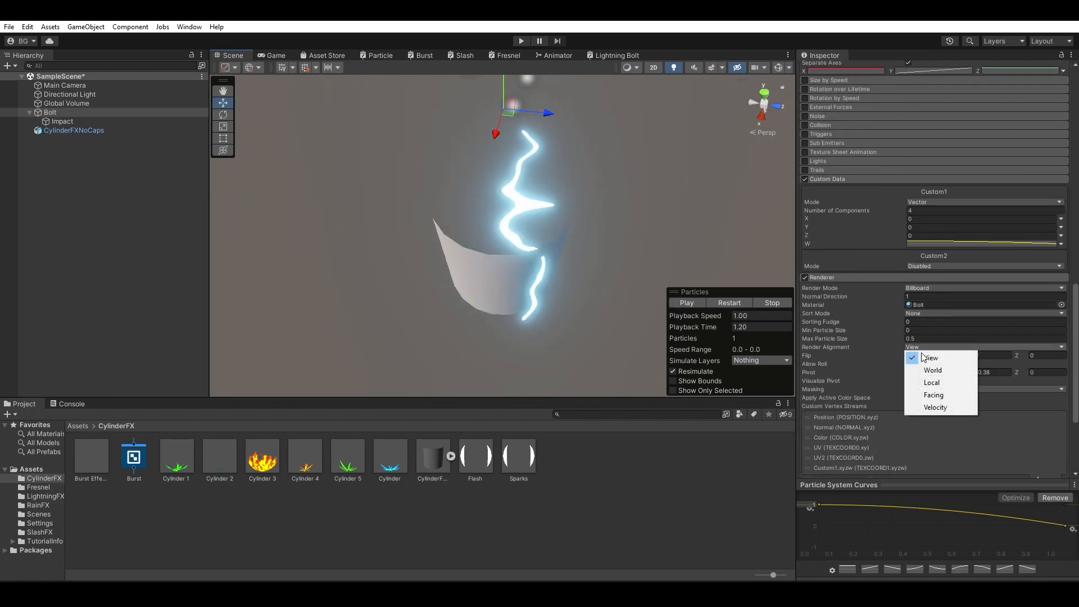
pyautogui.click(933, 383)
pyautogui.click(744, 302)
pyautogui.click(690, 305)
pyautogui.scroll(-6, 541, 208)
pyautogui.keyDown('alt'); pyautogui.moveTo(542, 208); pyautogui.dragTo(585, 188); pyautogui.keyUp('alt')
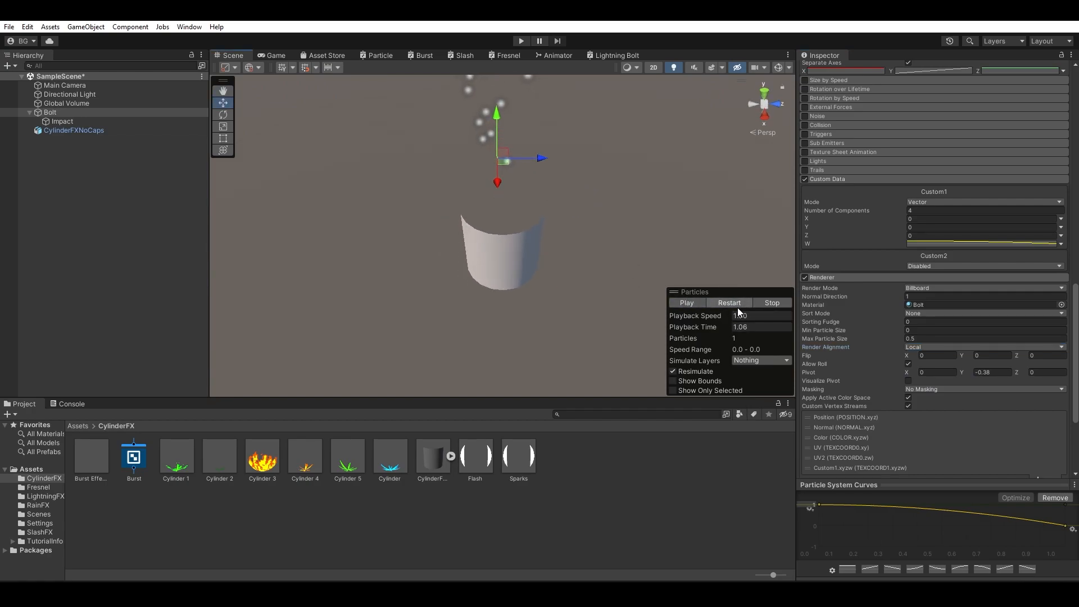
pyautogui.click(696, 305)
pyautogui.click(718, 307)
pyautogui.click(700, 307)
# Step: Set the Bolt's X rotation to 0 and replay the effect to check its orientation from another angle
pyautogui.scroll(6, 879, 291)
pyautogui.scroll(10, 883, 292)
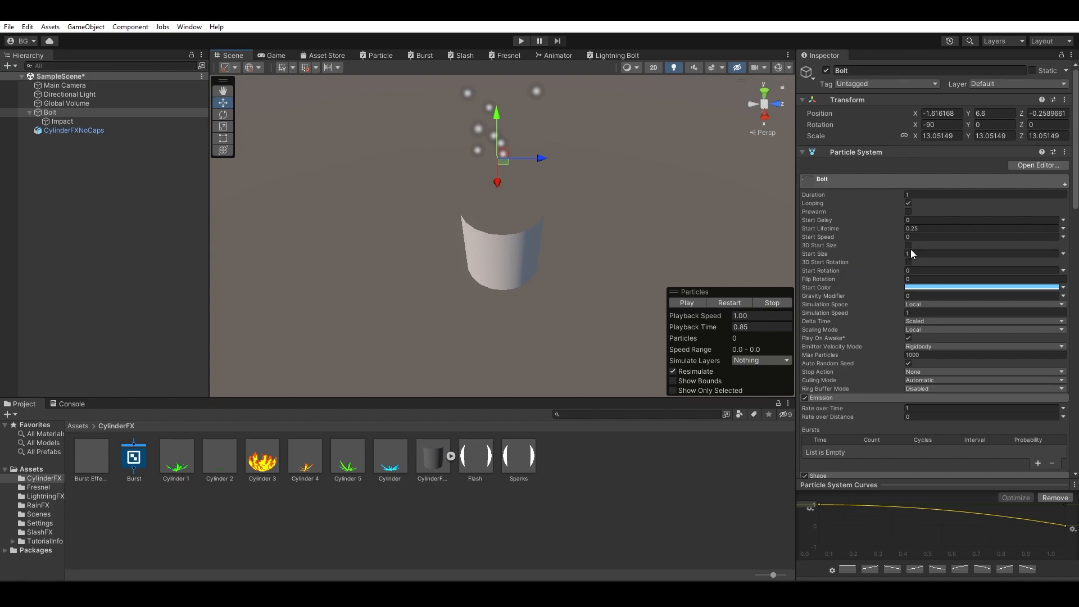
pyautogui.scroll(-20, 885, 268)
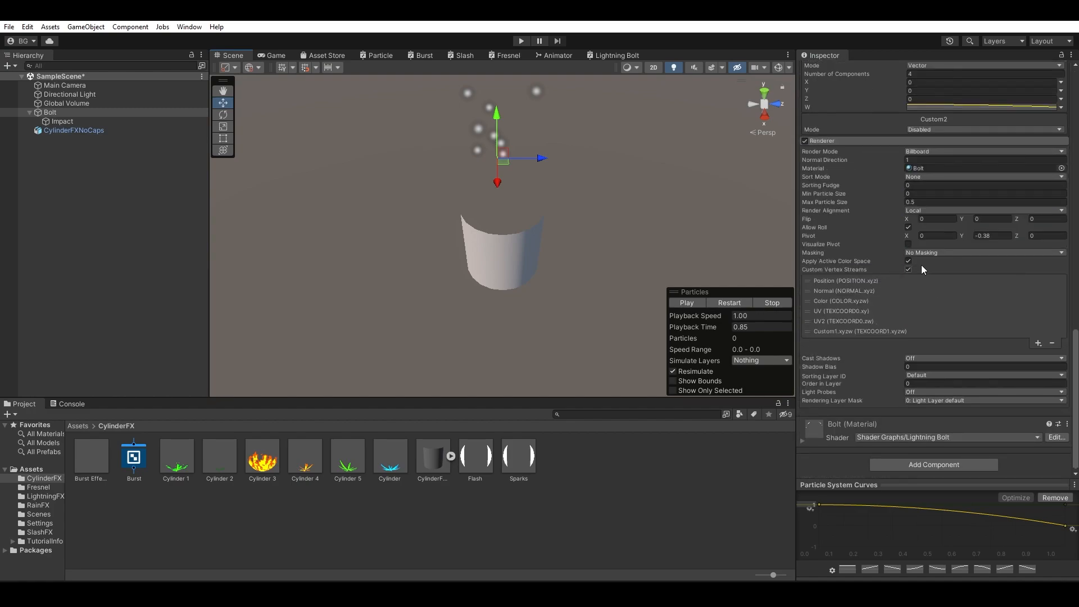
pyautogui.scroll(20, 924, 269)
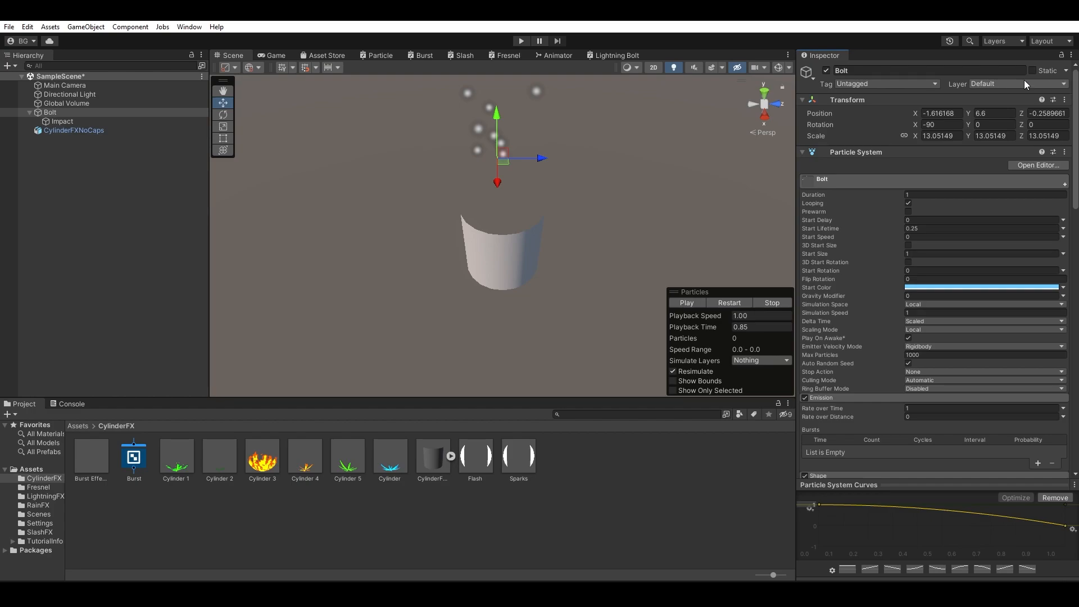
pyautogui.write('0')
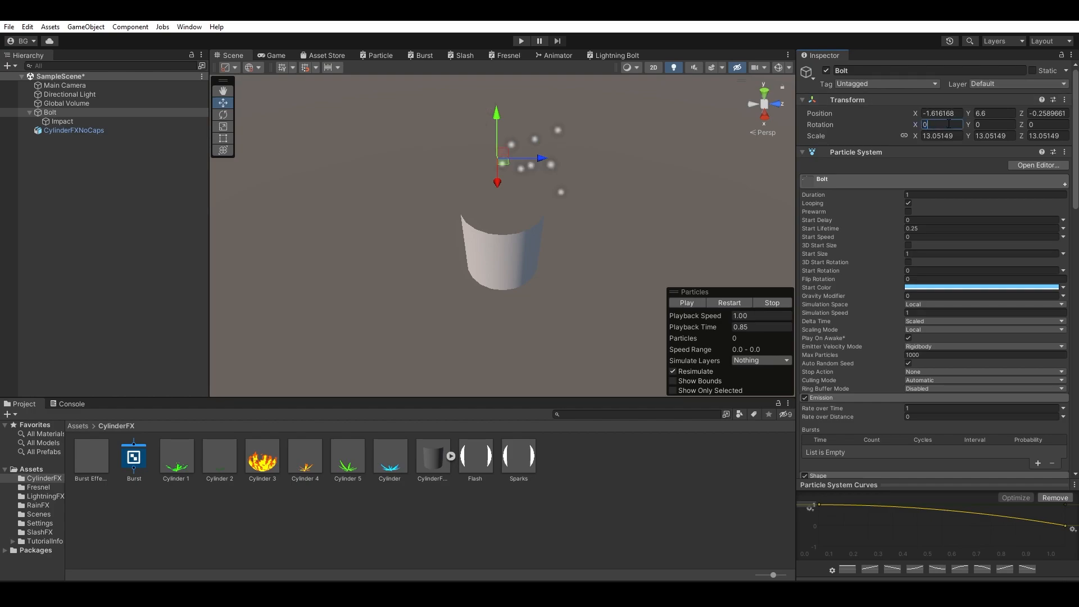
pyautogui.click(721, 304)
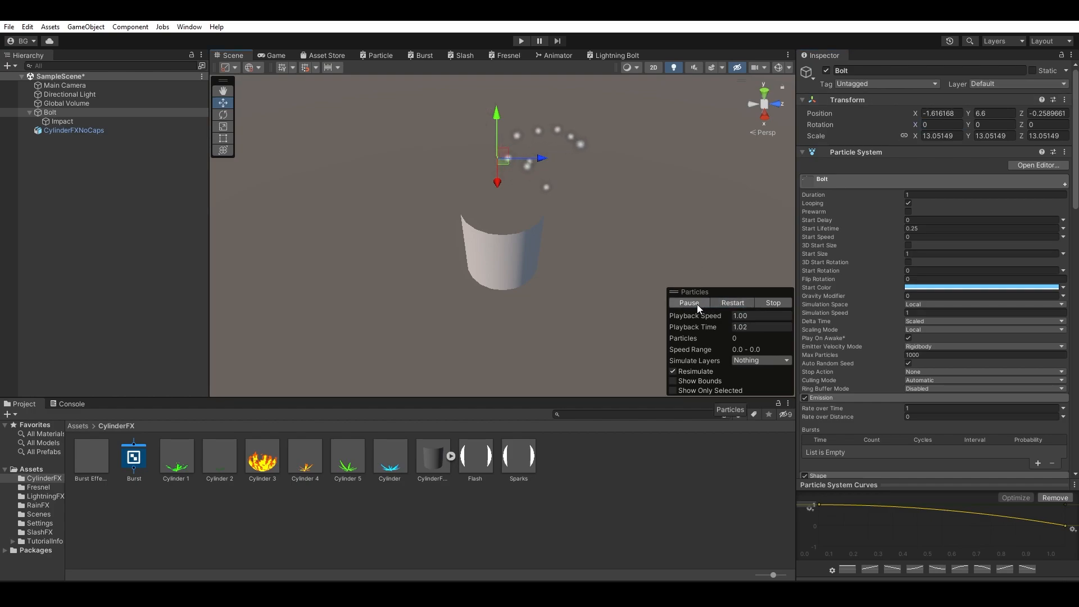
pyautogui.keyDown('alt'); pyautogui.moveTo(655, 304); pyautogui.dragTo(583, 324); pyautogui.keyUp('alt')
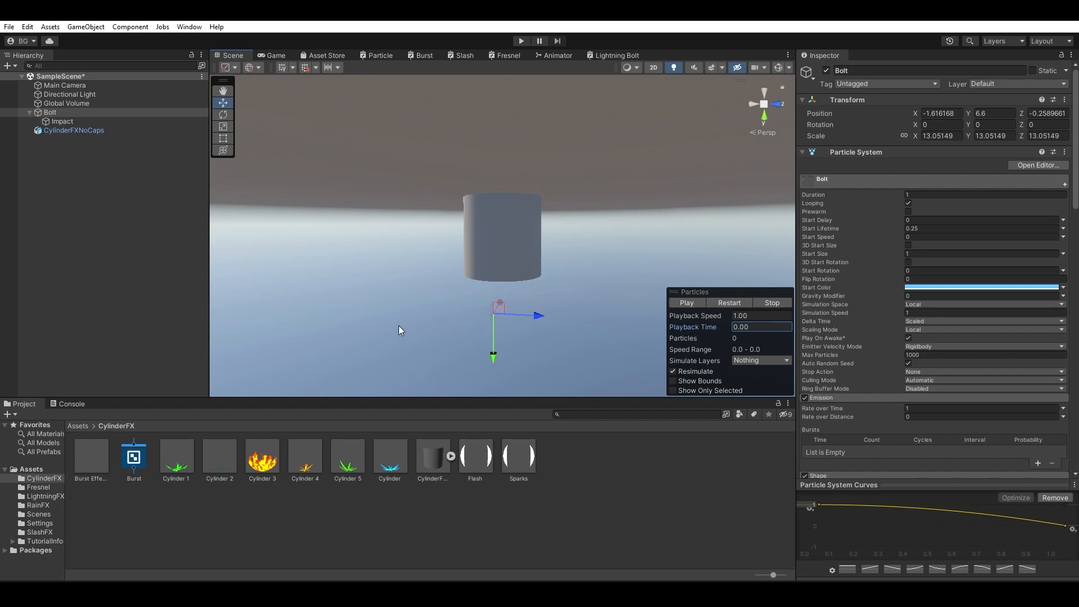
# Step: Scrub the Bolt's playback to 1.06, enable 3D Start Rotation and set its Y value to 180
pyautogui.moveTo(702, 328); pyautogui.dragTo(758, 338)
pyautogui.keyDown('alt'); pyautogui.moveTo(627, 210); pyautogui.dragTo(663, 298); pyautogui.keyUp('alt')
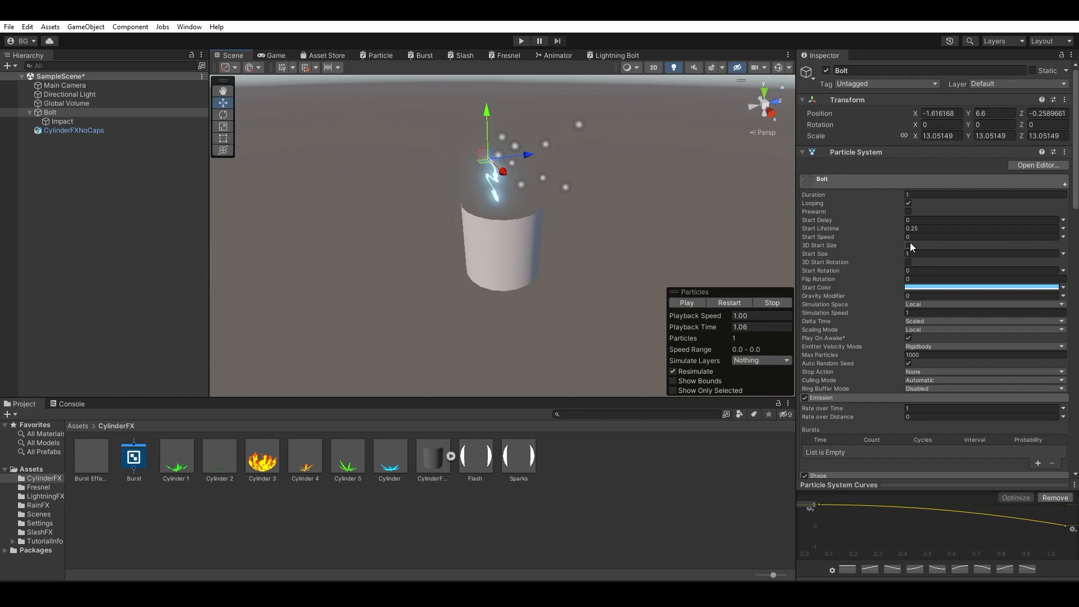
pyautogui.click(909, 263)
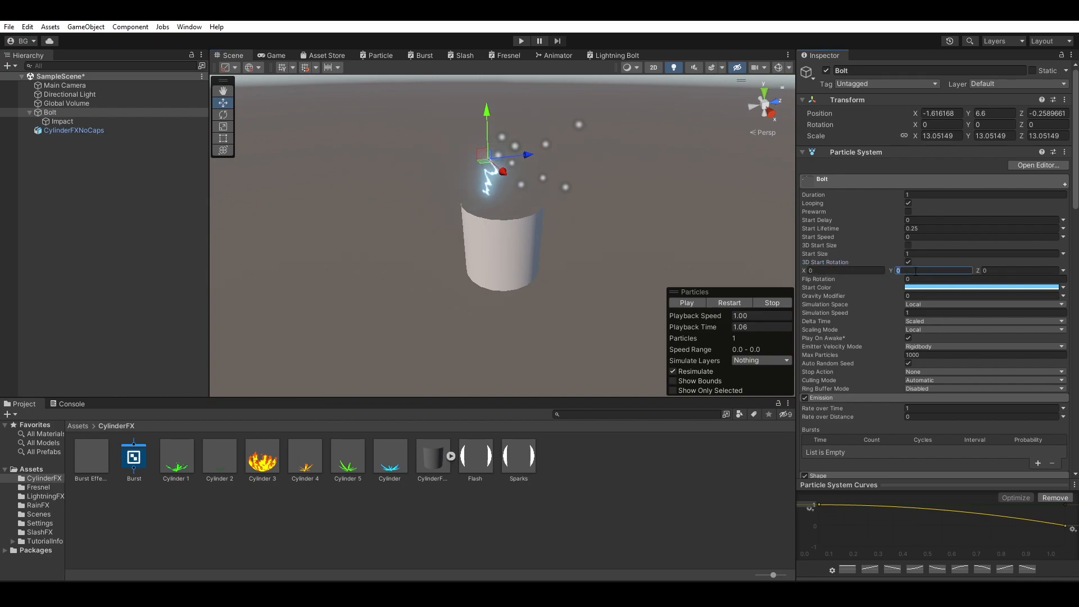
pyautogui.click(639, 205)
pyautogui.keyDown('alt'); pyautogui.moveTo(599, 277); pyautogui.dragTo(596, 284); pyautogui.keyUp('alt')
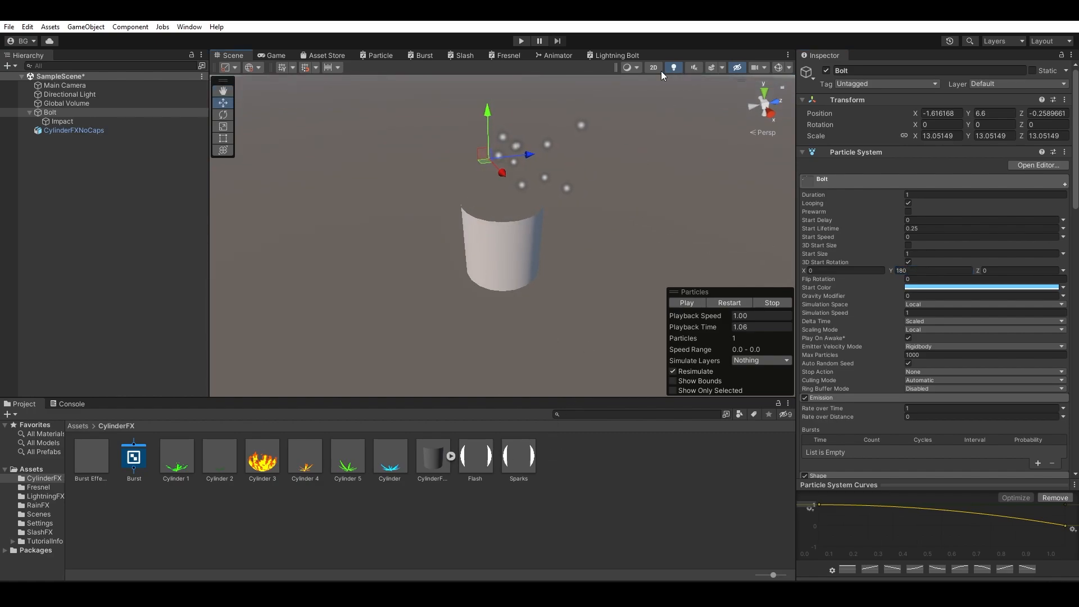
# Step: Set the Lightning Bolt shader graph's Render Face to Both, save the asset and return to the scene
pyautogui.click(619, 55)
pyautogui.click(710, 113)
pyautogui.scroll(-2, 724, 163)
pyautogui.scroll(-2, 724, 163)
pyautogui.click(723, 156)
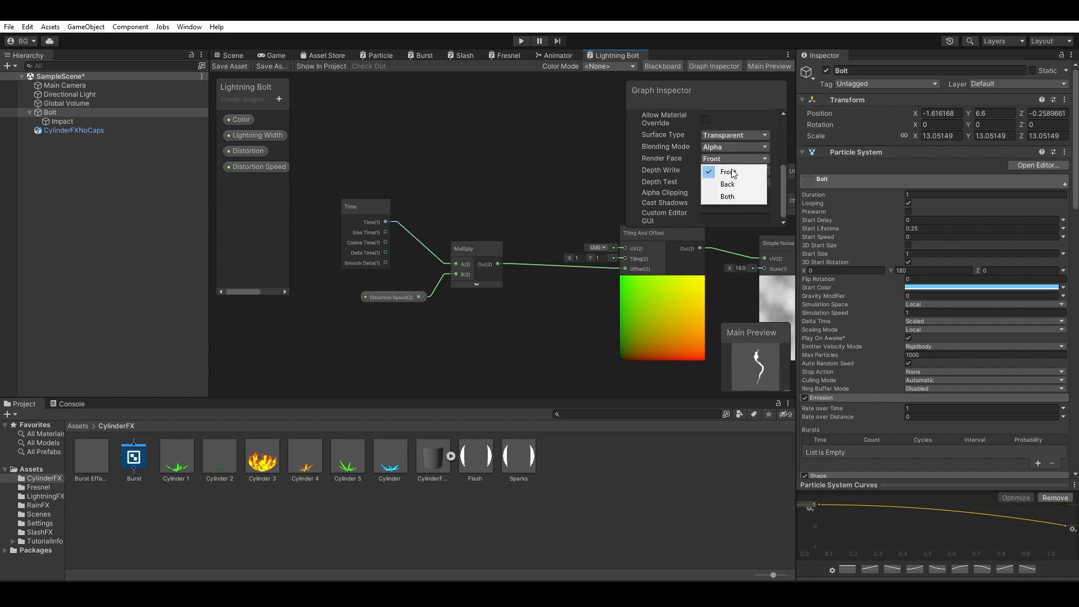
pyautogui.click(738, 196)
pyautogui.click(221, 66)
pyautogui.click(228, 55)
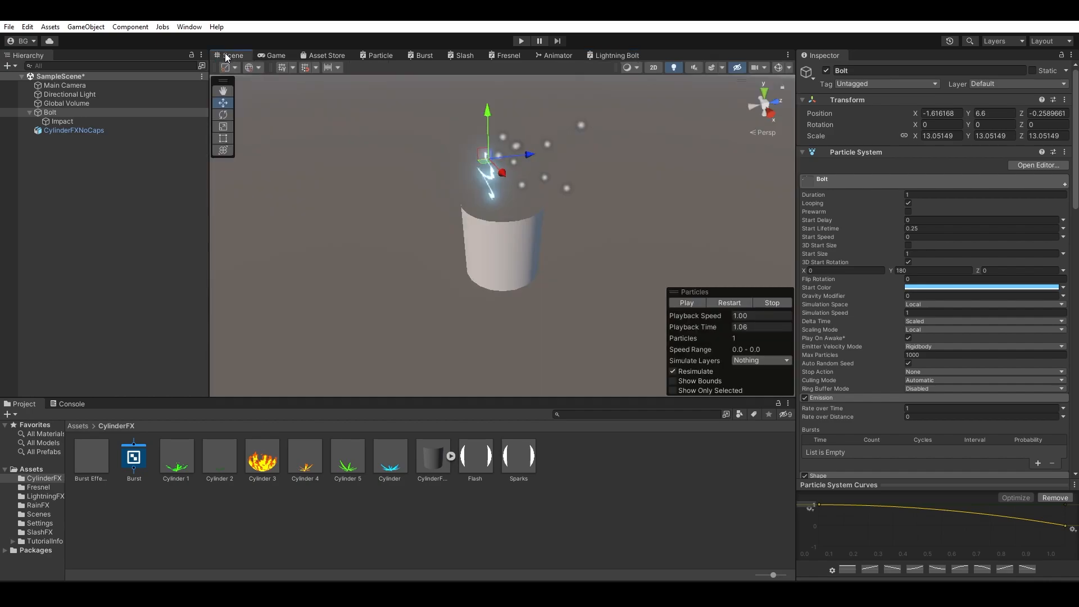
# Step: Replay the Bolt and scrub its paused playback to 1.19 to check the two-sided bolt from several angles
pyautogui.keyDown('alt'); pyautogui.moveTo(701, 193); pyautogui.dragTo(319, 162); pyautogui.keyUp('alt')
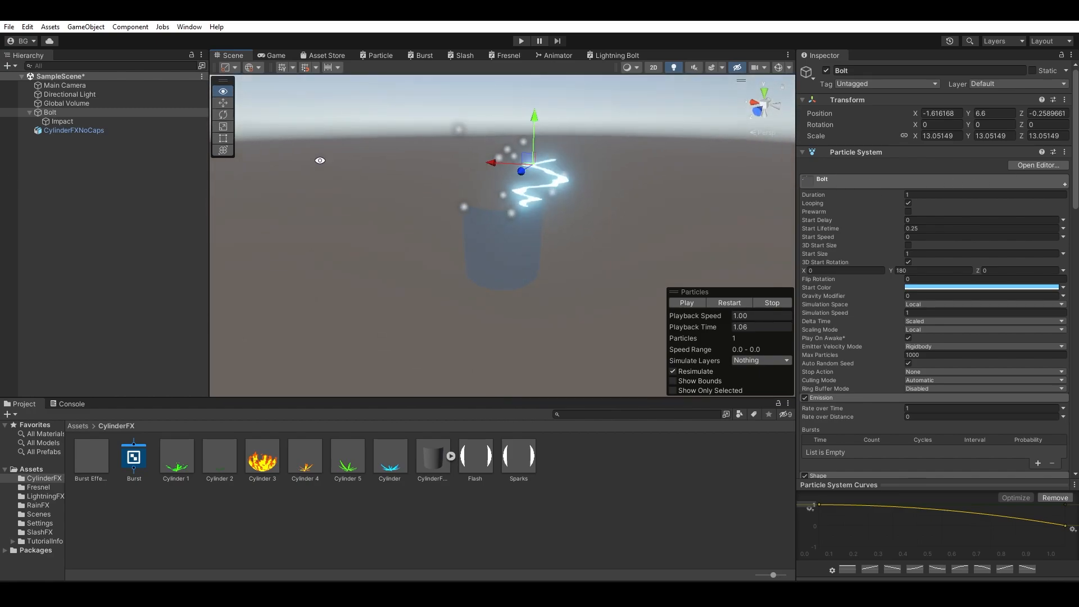
pyautogui.click(701, 303)
pyautogui.click(696, 303)
pyautogui.keyDown('alt'); pyautogui.moveTo(710, 313); pyautogui.dragTo(606, 270); pyautogui.keyUp('alt')
pyautogui.click(720, 327)
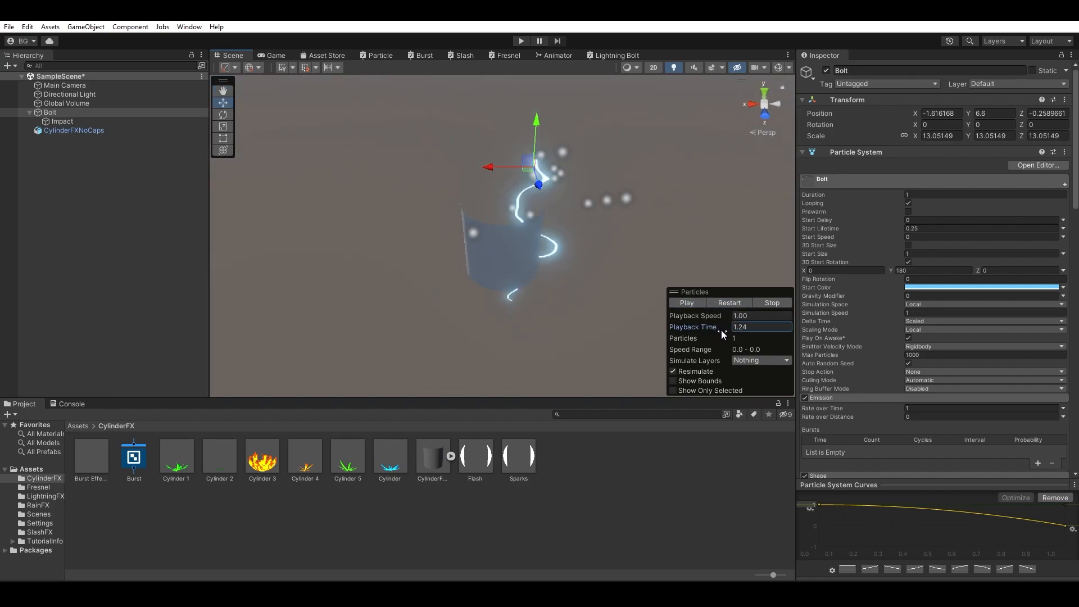
pyautogui.moveTo(713, 336); pyautogui.dragTo(699, 313)
pyautogui.keyDown('alt'); pyautogui.moveTo(630, 247); pyautogui.dragTo(209, 229); pyautogui.keyUp('alt')
# Step: Deactivate the child Impact particle system and delete it from the Bolt
pyautogui.click(63, 121)
pyautogui.click(826, 71)
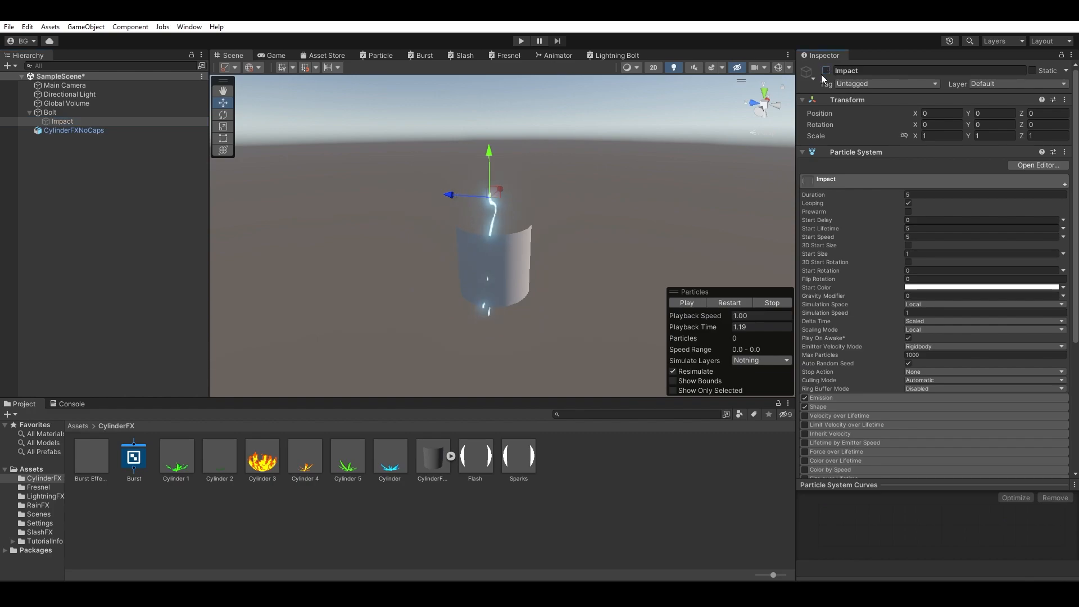
pyautogui.click(117, 116)
pyautogui.click(102, 120)
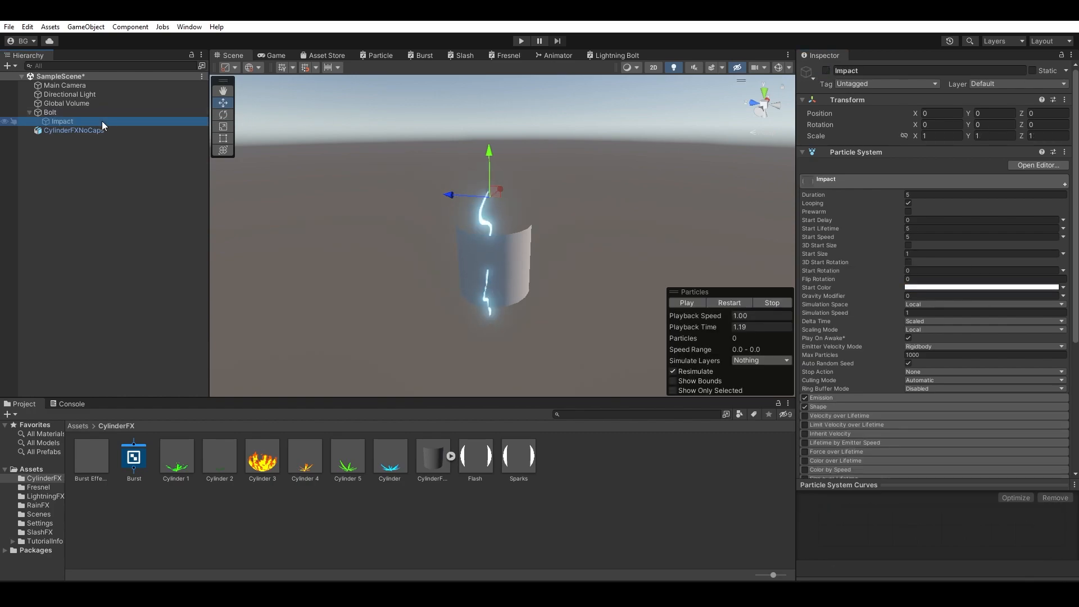
pyautogui.press('Delete')
# Step: Duplicate the Bolt, nest the copy under the original and scrub the playback to 1.15
pyautogui.click(91, 114)
pyautogui.hotkey('ctrl', 'd')
pyautogui.moveTo(63, 128); pyautogui.dragTo(66, 113)
pyautogui.keyDown('alt'); pyautogui.moveTo(367, 188); pyautogui.dragTo(582, 216); pyautogui.keyUp('alt')
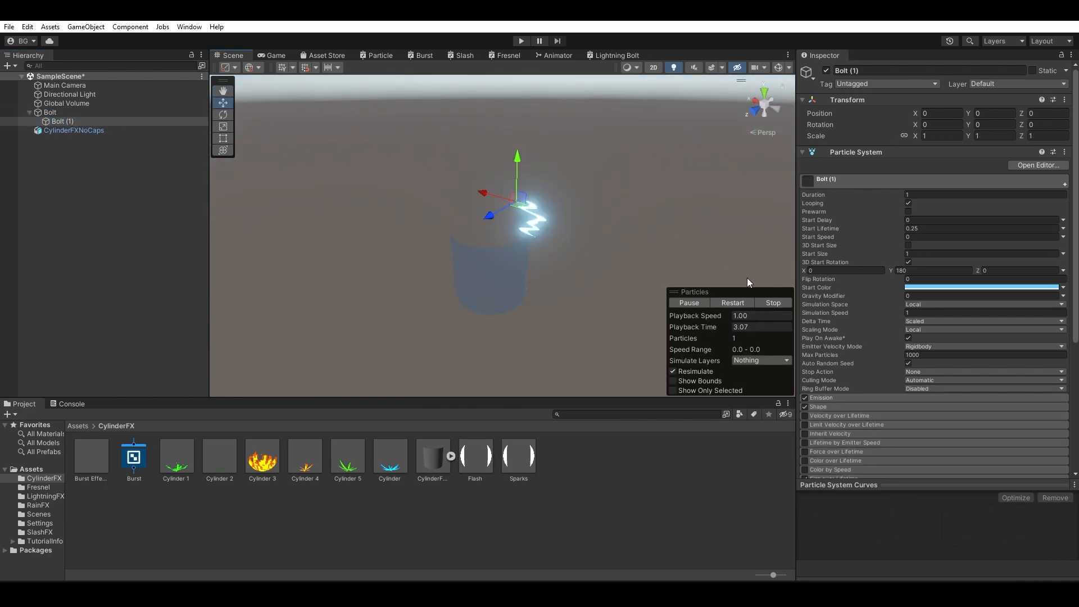
pyautogui.click(697, 305)
pyautogui.click(759, 329)
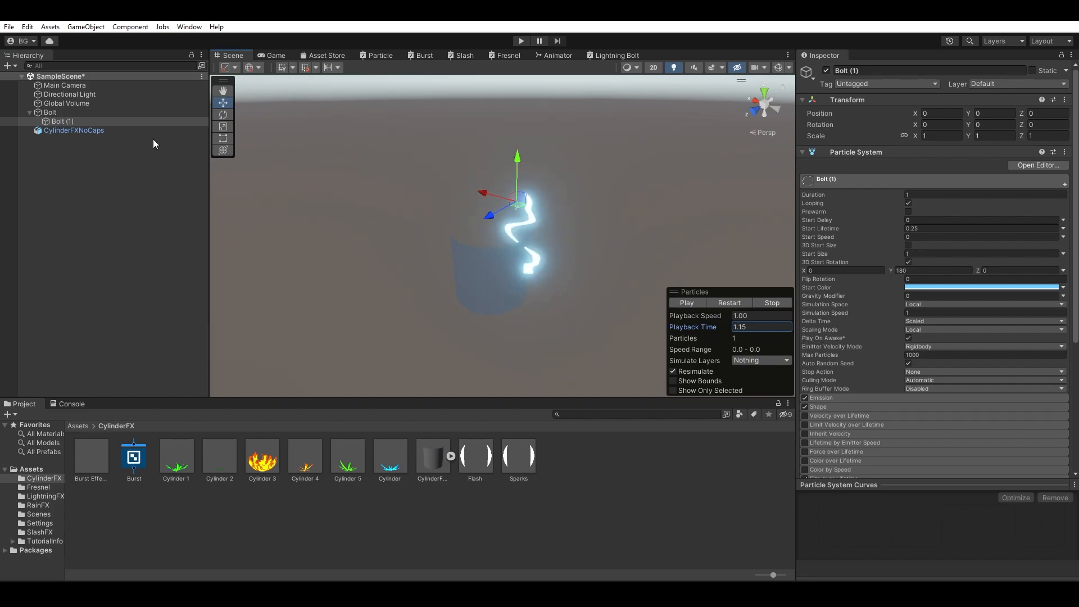
# Step: Set the nested copy's Start Rotation Y to 90 and replay the parent Bolt to check the crossed bolts
pyautogui.click(923, 270)
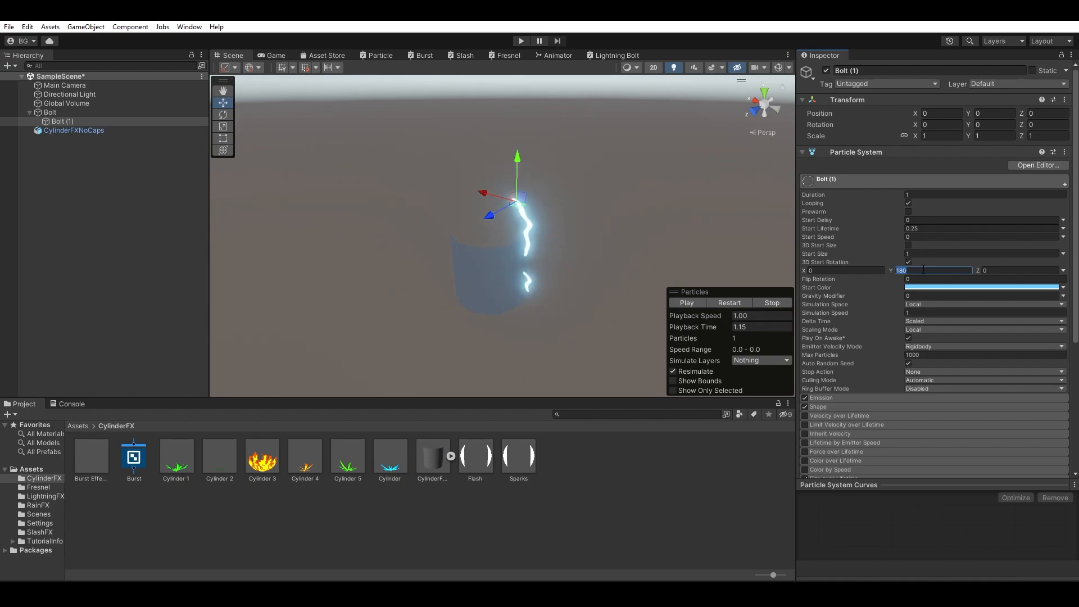
pyautogui.write('90')
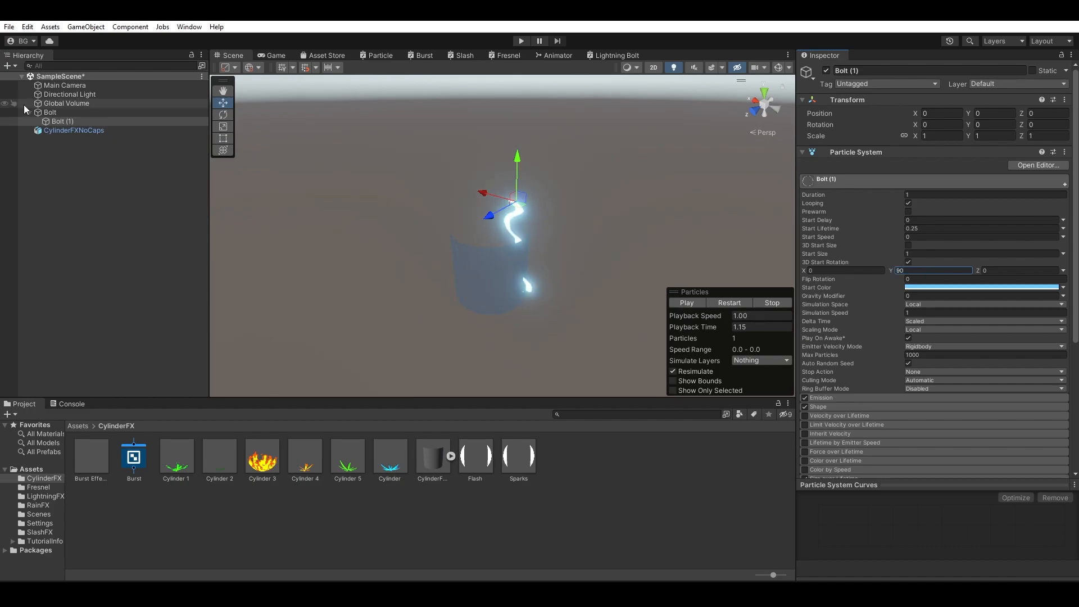
pyautogui.click(61, 114)
pyautogui.click(701, 302)
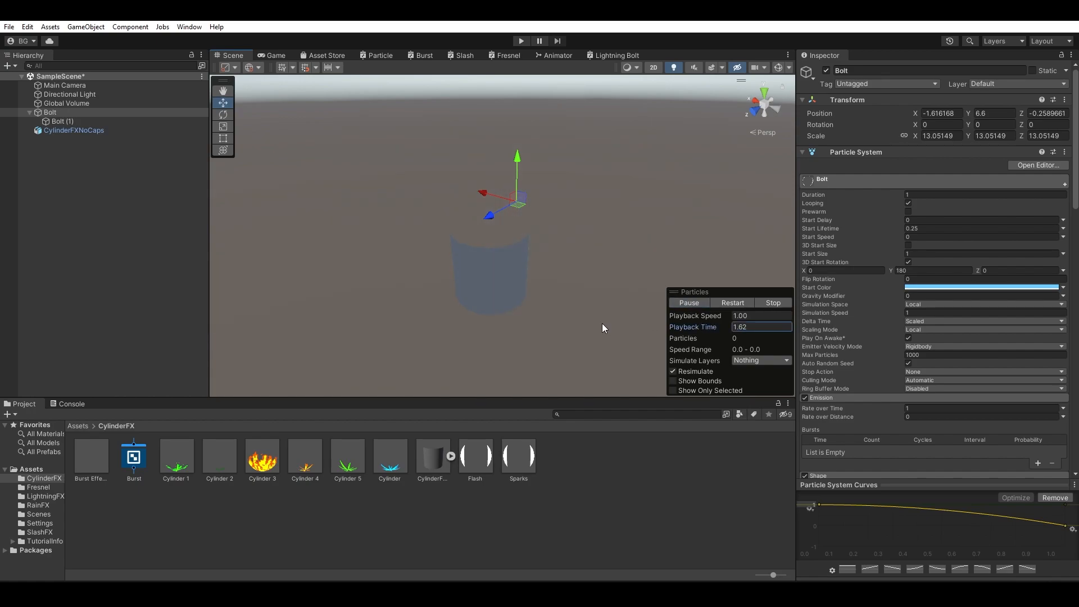
pyautogui.click(695, 304)
pyautogui.click(695, 303)
pyautogui.click(701, 304)
pyautogui.keyDown('alt'); pyautogui.moveTo(658, 236); pyautogui.dragTo(596, 202); pyautogui.keyUp('alt')
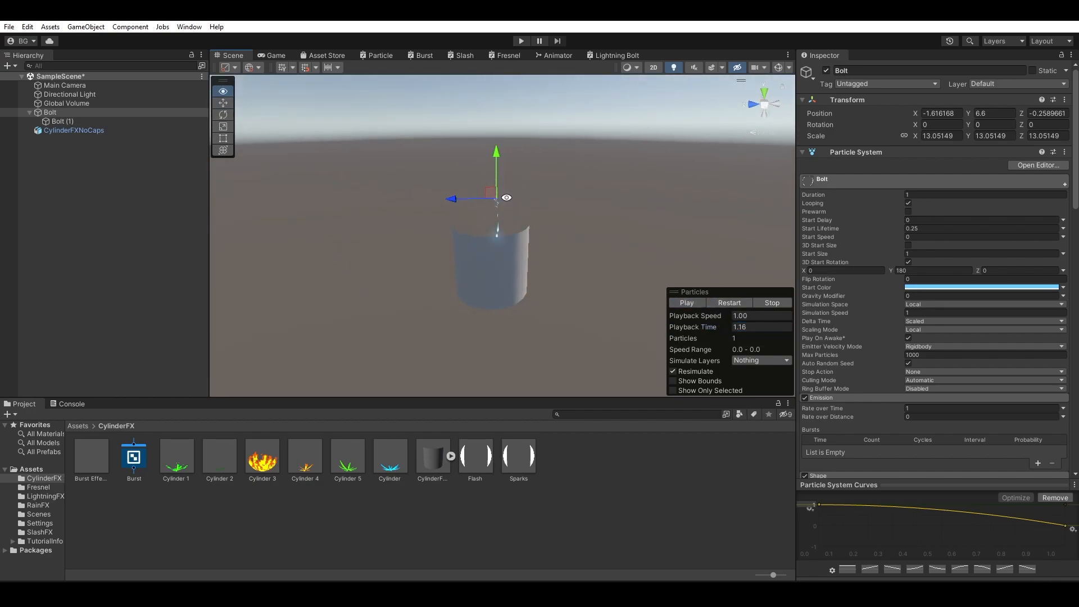
# Step: Select both bolts together and scrub their playback to 1.12 to compare them from several angles
pyautogui.keyDown('ctrl'); pyautogui.click(68, 120); pyautogui.keyUp('ctrl')
pyautogui.click(712, 303)
pyautogui.click(692, 303)
pyautogui.click(703, 328)
pyautogui.moveTo(703, 328); pyautogui.dragTo(568, 225)
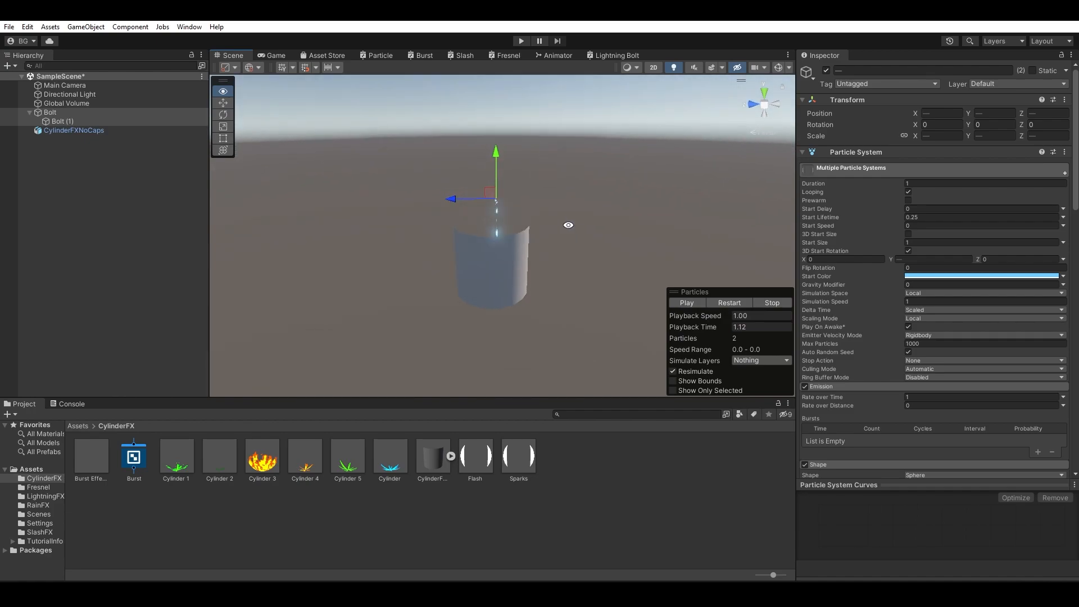
pyautogui.keyDown('alt'); pyautogui.moveTo(697, 236); pyautogui.dragTo(602, 234); pyautogui.keyUp('alt')
# Step: Set the Scaling Mode of the nested bolt copy to Hierarchy
pyautogui.click(83, 123)
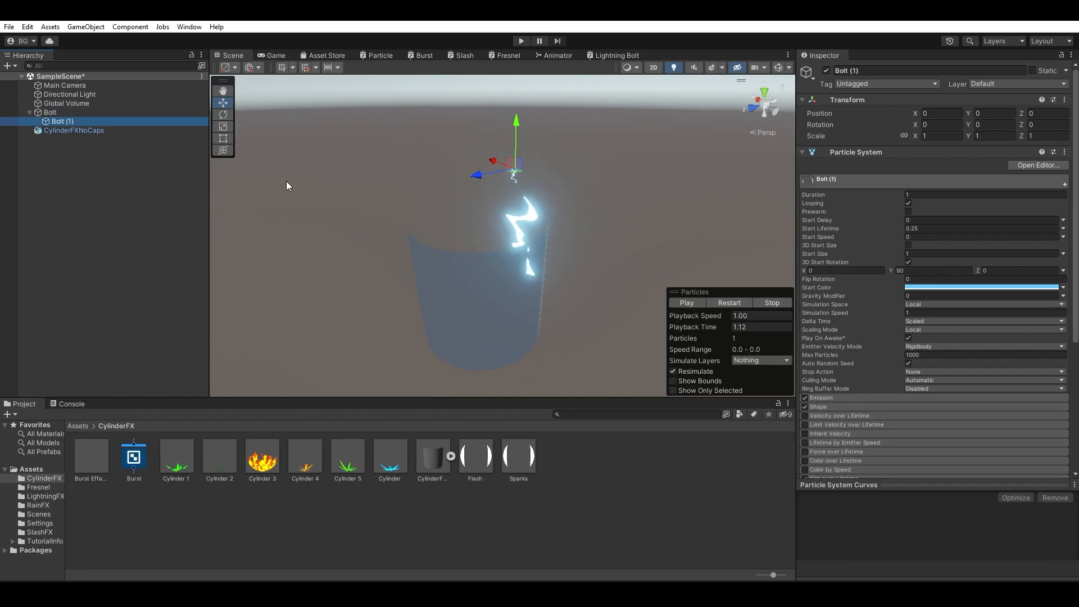
pyautogui.click(925, 329)
pyautogui.click(935, 341)
pyautogui.keyDown('alt'); pyautogui.moveTo(697, 271); pyautogui.dragTo(467, 225); pyautogui.keyUp('alt')
# Step: Replay the parent Bolt and scrub its playback to 1.17 to inspect the rescaled crossed bolts above the cylinder
pyautogui.click(62, 113)
pyautogui.click(692, 304)
pyautogui.click(694, 304)
pyautogui.click(731, 327)
pyautogui.moveTo(789, 335); pyautogui.dragTo(841, 343)
pyautogui.keyDown('alt'); pyautogui.moveTo(534, 275); pyautogui.dragTo(598, 241); pyautogui.keyUp('alt')
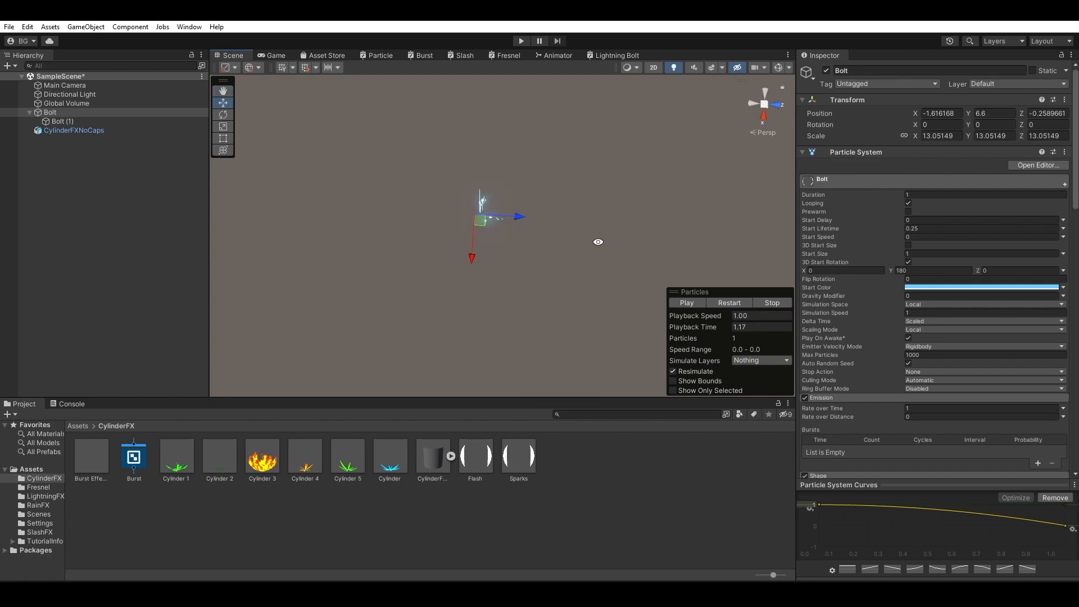
pyautogui.click(89, 123)
pyautogui.keyDown('alt'); pyautogui.moveTo(465, 239); pyautogui.dragTo(507, 61); pyautogui.keyUp('alt')
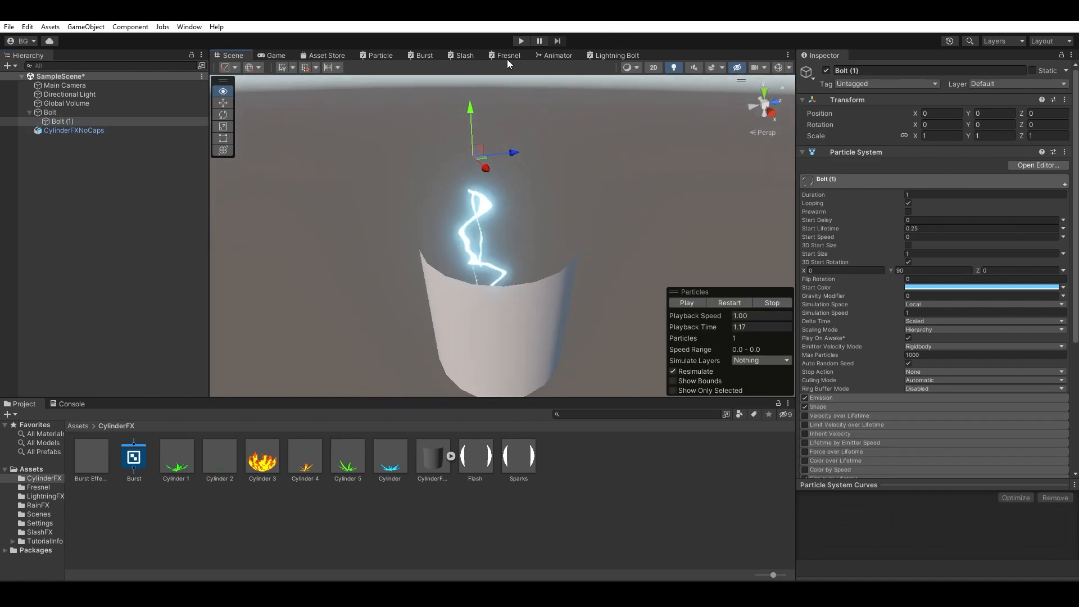
# Step: Play the parent Bolt continuously, view it from several angles and pause the playback at 18.20
pyautogui.click(86, 113)
pyautogui.click(698, 303)
pyautogui.keyDown('alt'); pyautogui.moveTo(610, 305); pyautogui.dragTo(787, 247); pyautogui.keyUp('alt')
pyautogui.keyDown('alt'); pyautogui.moveTo(1032, 211); pyautogui.dragTo(522, 198); pyautogui.keyUp('alt')
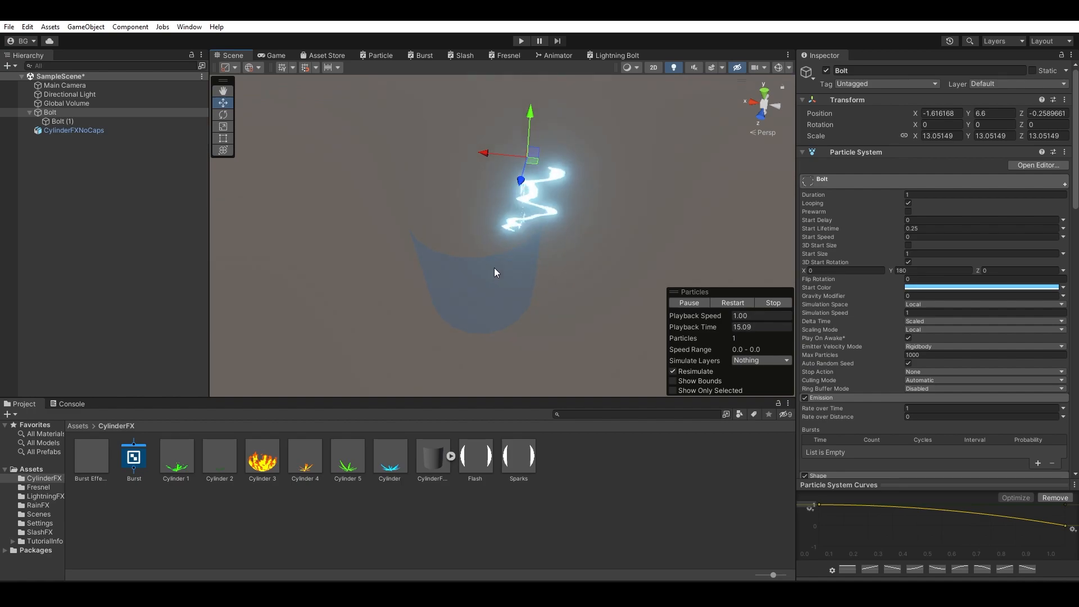
pyautogui.press('alt')
pyautogui.keyDown('alt'); pyautogui.moveTo(544, 260); pyautogui.dragTo(556, 264); pyautogui.keyUp('alt')
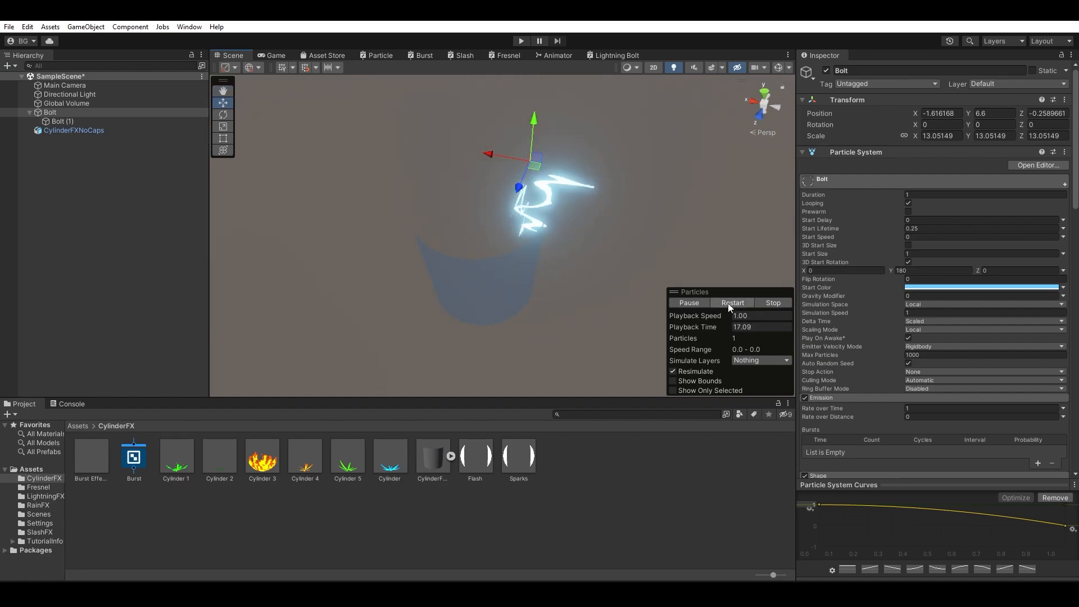
pyautogui.click(700, 302)
pyautogui.moveTo(703, 326); pyautogui.dragTo(649, 321)
pyautogui.keyDown('alt'); pyautogui.moveTo(540, 236); pyautogui.dragTo(536, 197); pyautogui.keyUp('alt')
# Step: Delete the nested bolt copy and select the remaining Bolt for a check from another angle
pyautogui.click(62, 121)
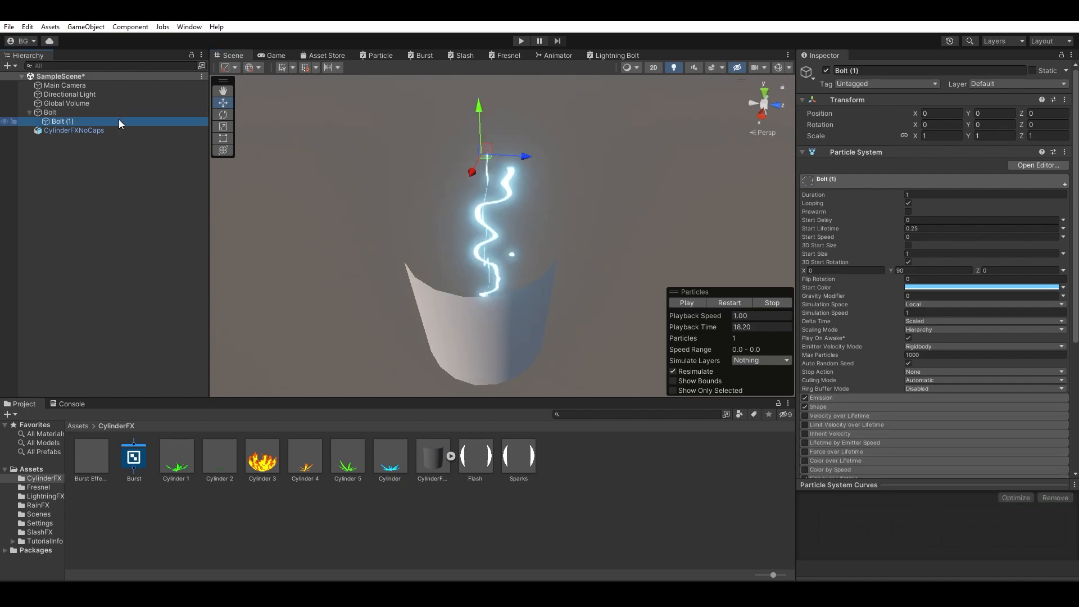
pyautogui.press('Delete')
pyautogui.click(98, 115)
pyautogui.keyDown('alt'); pyautogui.moveTo(612, 264); pyautogui.dragTo(669, 251); pyautogui.keyUp('alt')
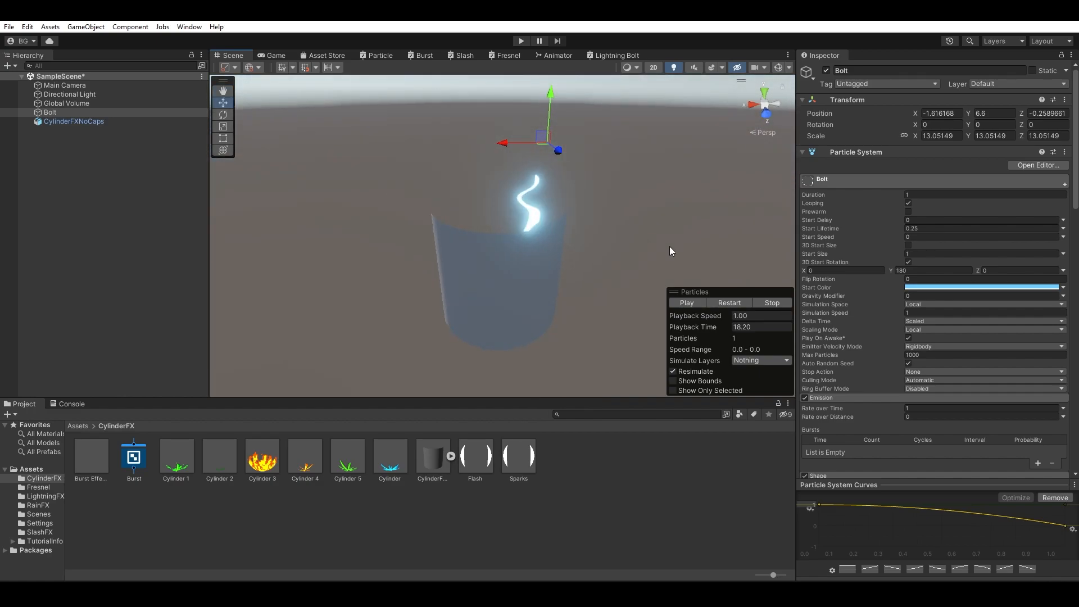
# Step: Create a material named Ring in the LightningFX folder
pyautogui.click(113, 123)
pyautogui.click(111, 531)
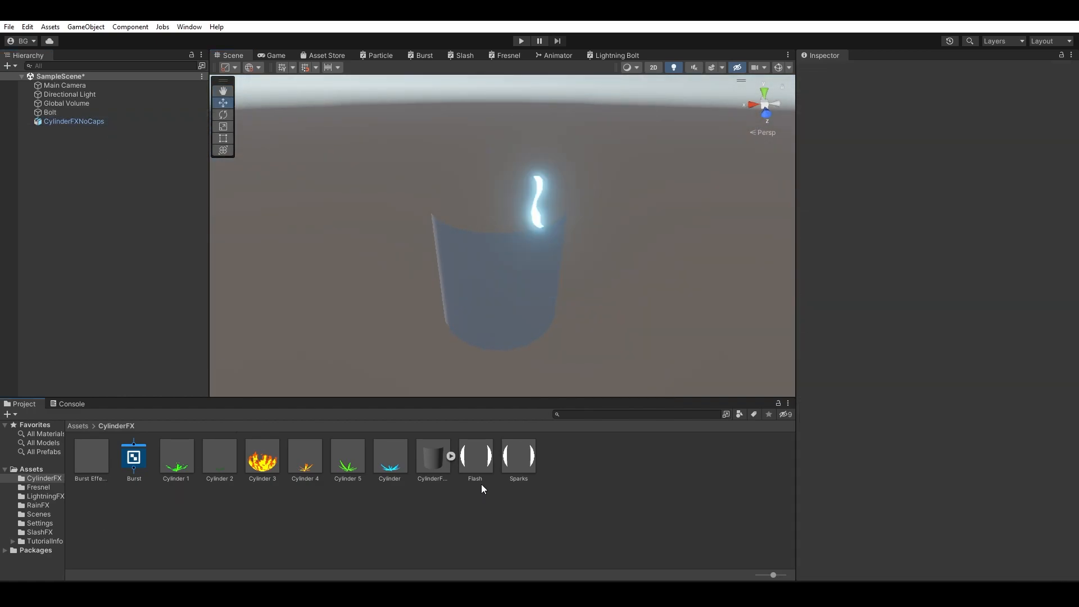
pyautogui.click(33, 505)
pyautogui.click(40, 496)
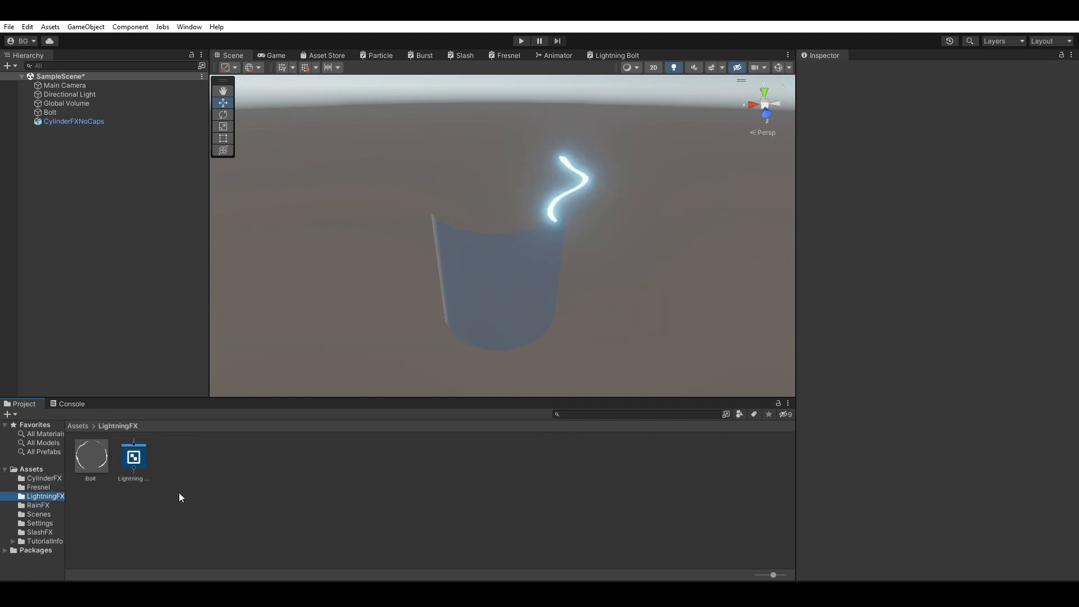
pyautogui.rightClick(204, 477)
pyautogui.moveTo(324, 191)
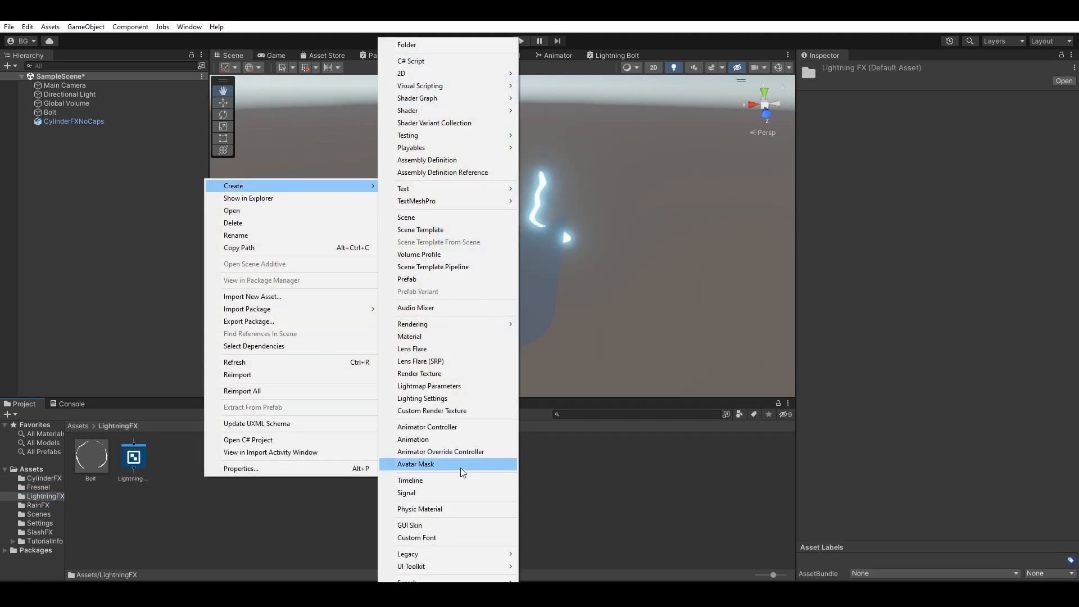
pyautogui.click(441, 337)
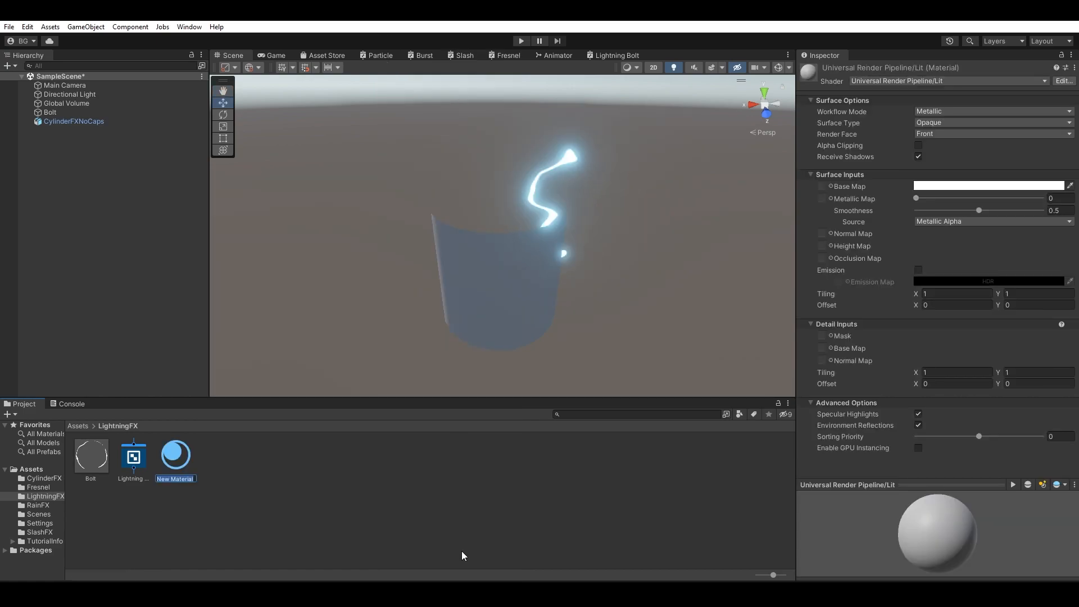
pyautogui.write('Ring')
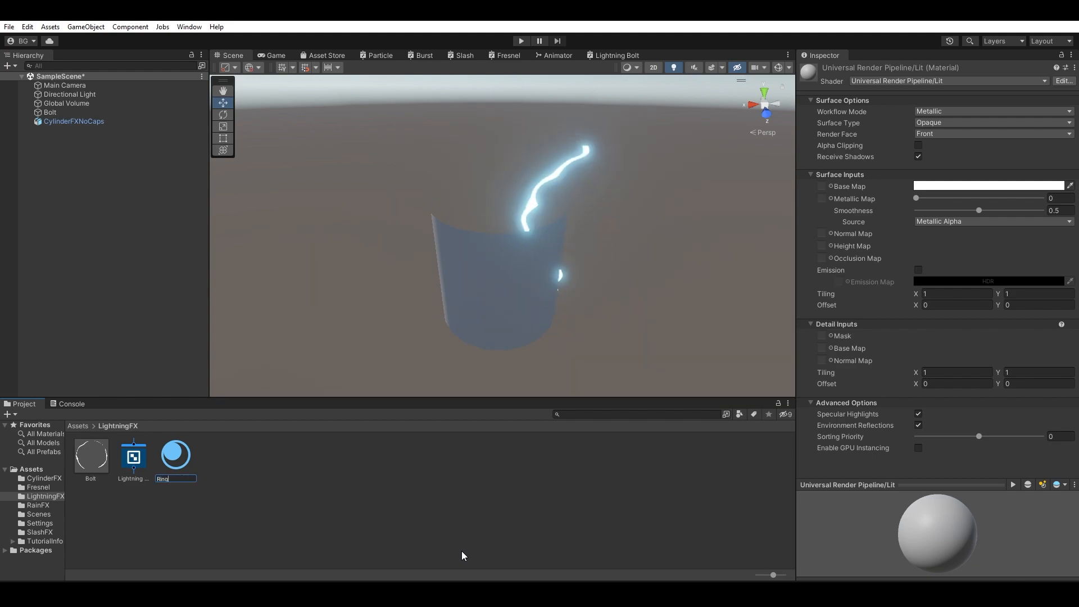
pyautogui.press('Return')
# Step: Assign the Shader Graphs/Burst shader to the Ring material and apply the material to CylinderFXNoCaps
pyautogui.click(939, 81)
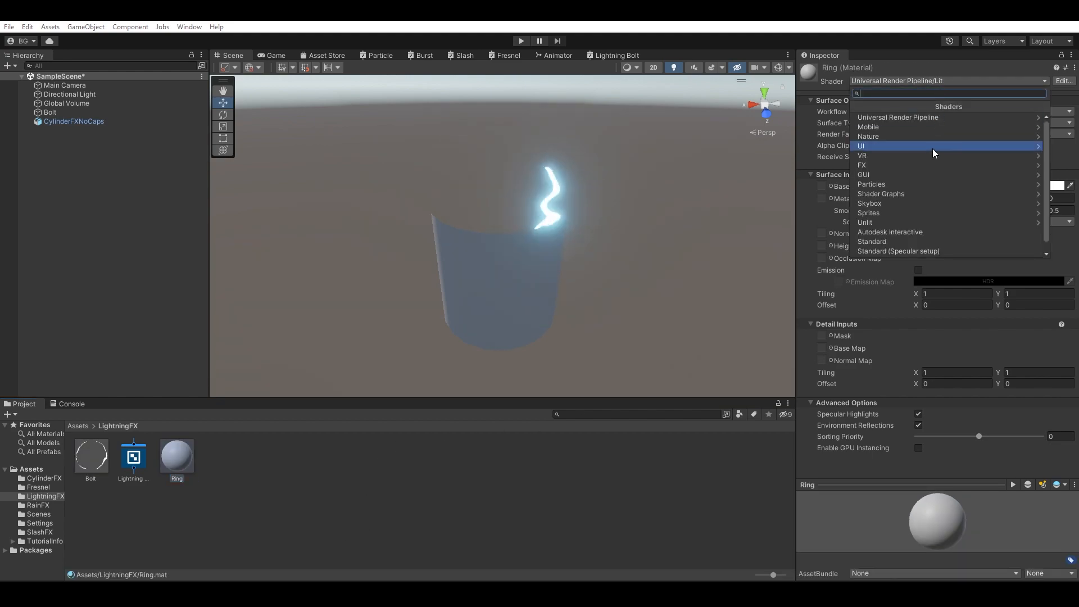
pyautogui.click(915, 191)
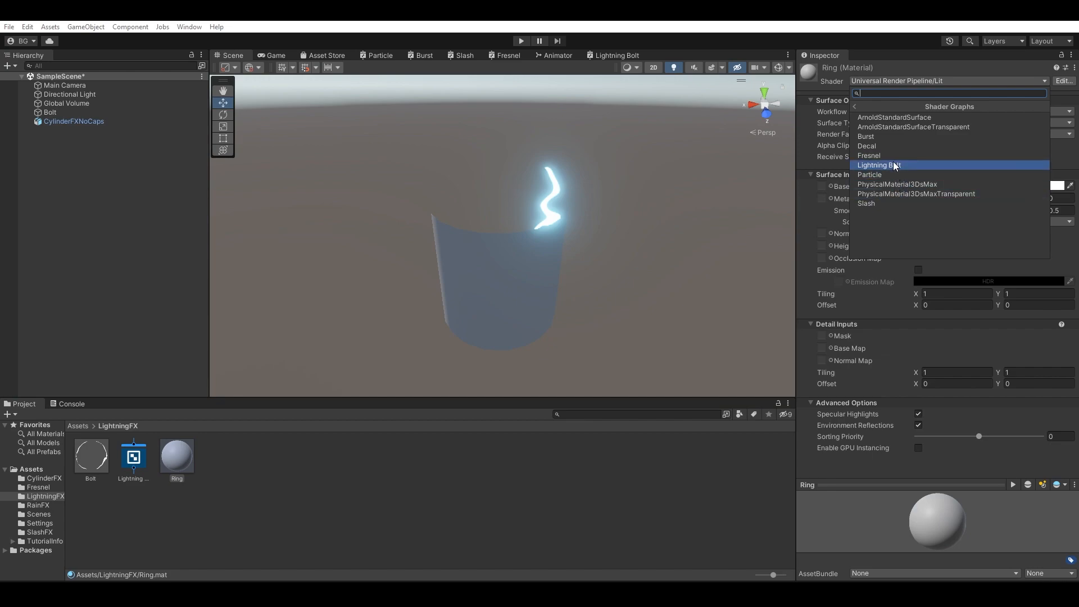
pyautogui.click(890, 139)
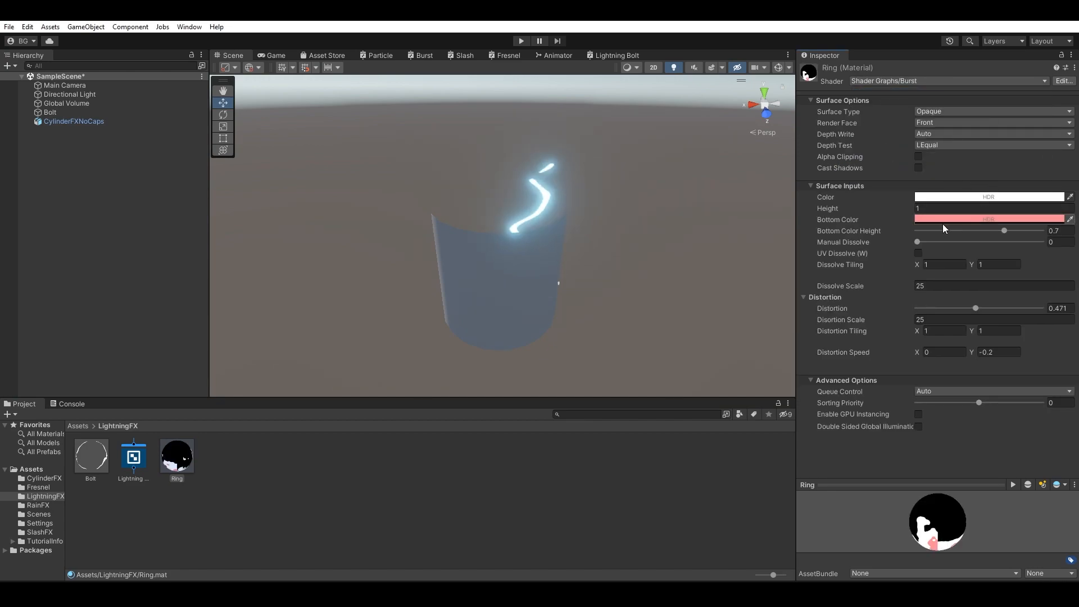
pyautogui.moveTo(179, 462); pyautogui.dragTo(97, 122)
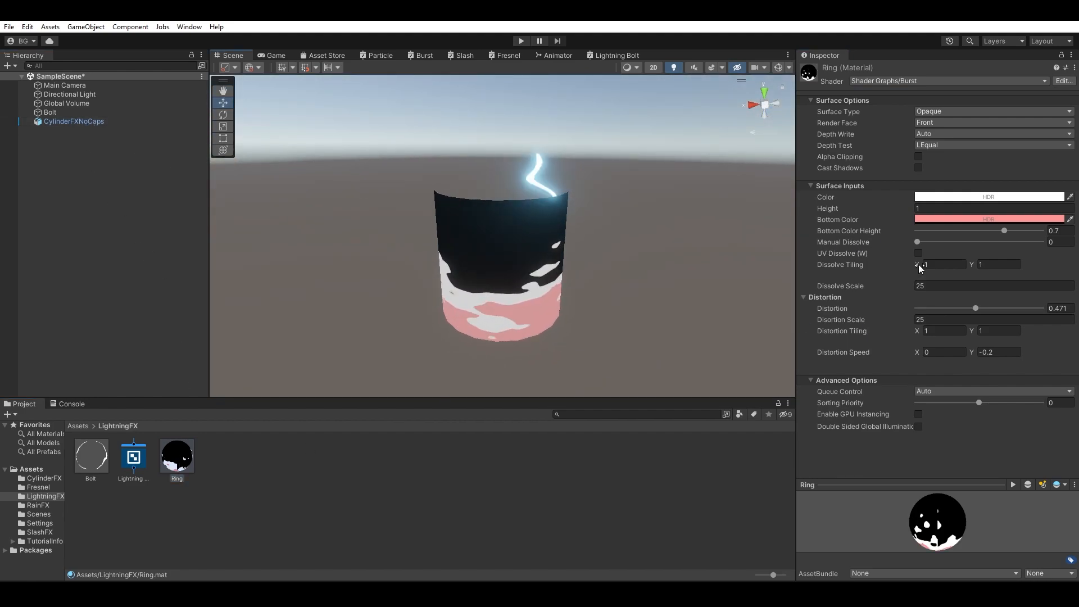
# Step: Increase the Ring material's Dissolve Tiling X to about 2.3
pyautogui.moveTo(921, 268)
pyautogui.mouseDown()
pyautogui.moveTo(822, 270)
pyautogui.moveTo(888, 265)
pyautogui.moveTo(926, 277)
pyautogui.mouseUp()
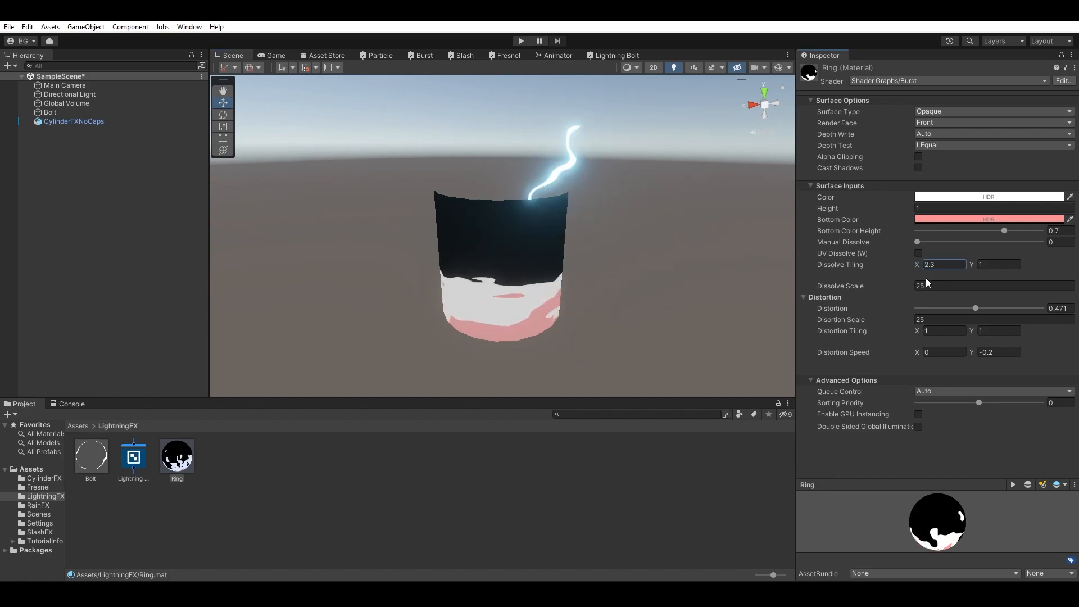
# Step: Undo the Ring material's last Dissolve Tiling change and set its Distortion Tiling X to 4.82
pyautogui.hotkey('ctrl', 'z')
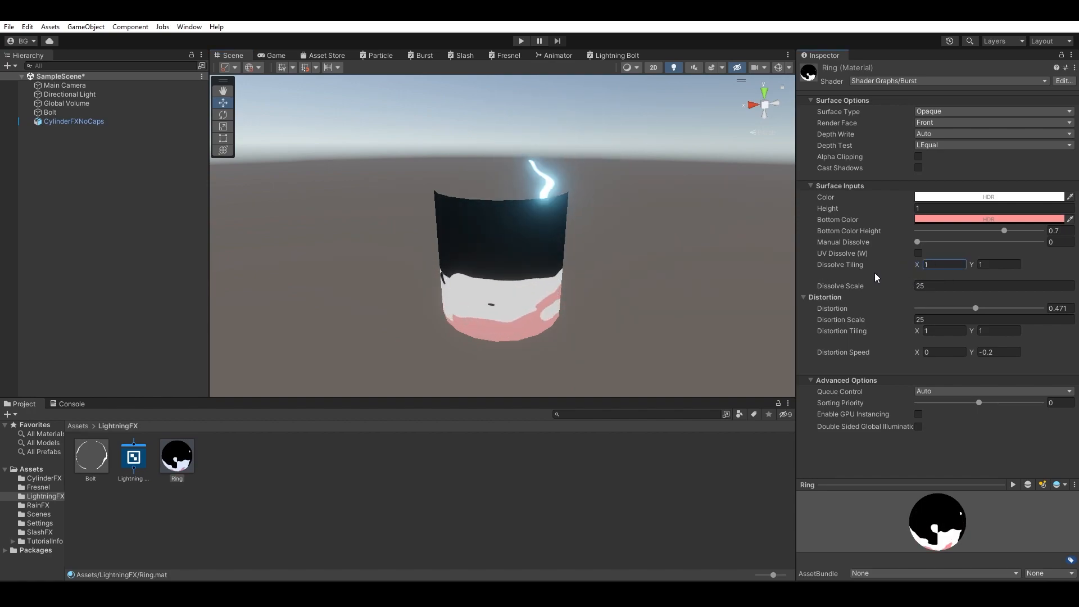
pyautogui.keyDown('alt'); pyautogui.moveTo(664, 275); pyautogui.dragTo(687, 276); pyautogui.keyUp('alt')
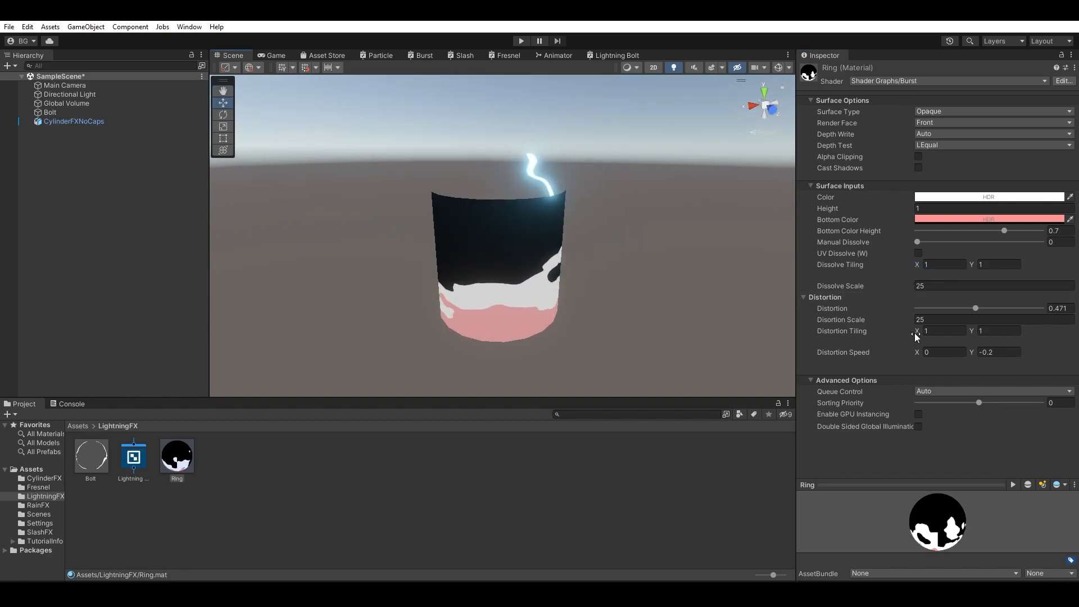
pyautogui.moveTo(919, 331); pyautogui.dragTo(986, 323)
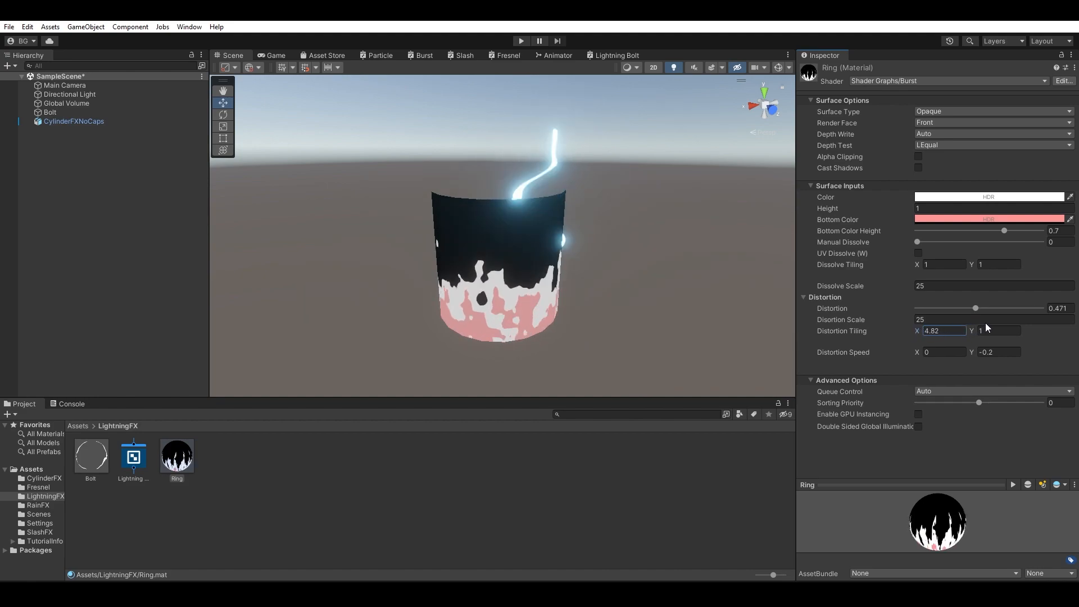
# Step: Change the Ring material's Color from white to a glowing light blue with raised HDR intensity
pyautogui.click(968, 198)
pyautogui.click(1068, 189)
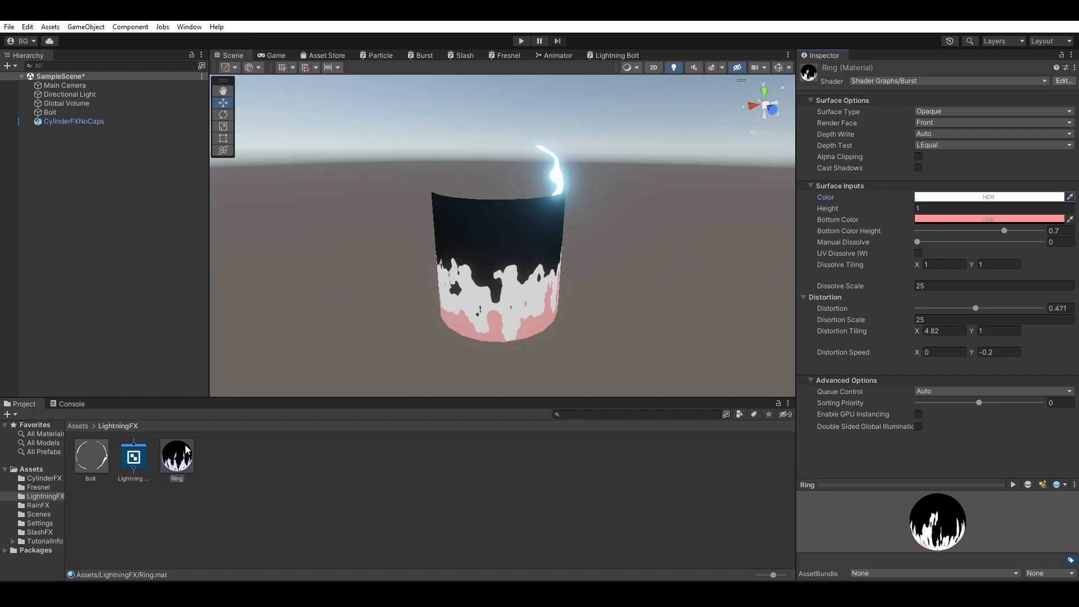
pyautogui.click(941, 198)
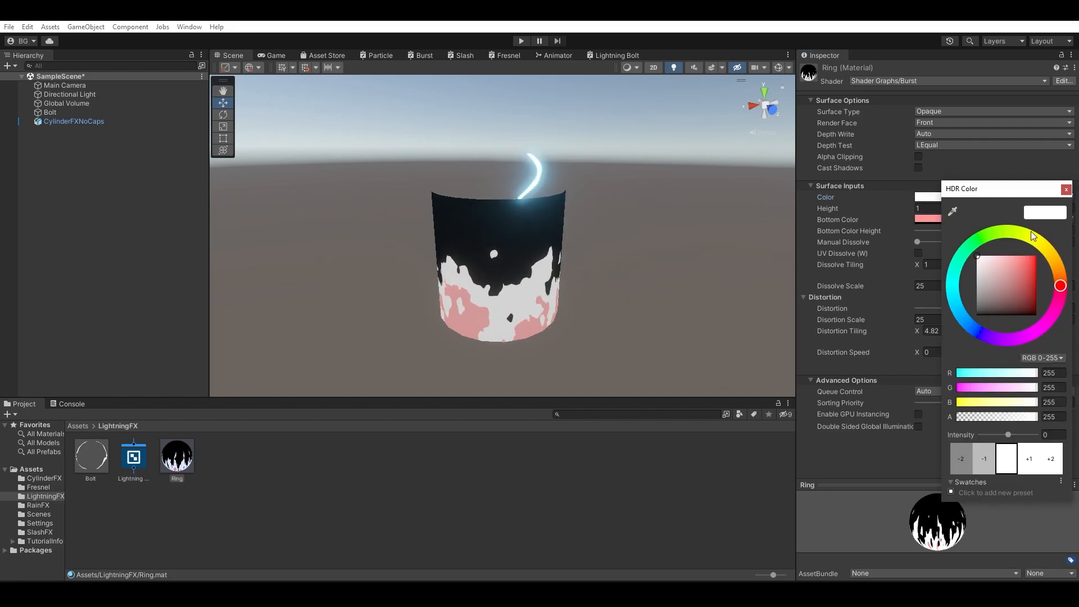
pyautogui.click(954, 294)
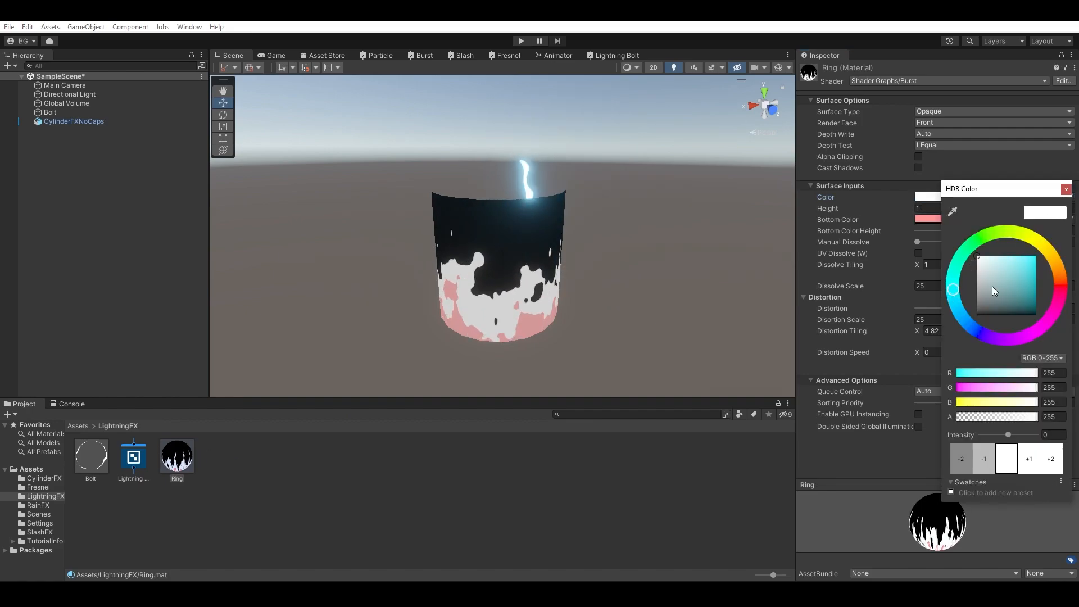
pyautogui.moveTo(977, 290); pyautogui.dragTo(1010, 248)
pyautogui.moveTo(959, 312); pyautogui.dragTo(944, 315)
pyautogui.moveTo(1010, 437); pyautogui.dragTo(1012, 436)
pyautogui.click(1005, 269)
pyautogui.moveTo(1006, 270); pyautogui.dragTo(1022, 230)
pyautogui.moveTo(954, 305)
pyautogui.mouseDown()
pyautogui.moveTo(936, 282)
pyautogui.moveTo(937, 321)
pyautogui.mouseUp()
pyautogui.moveTo(1021, 277)
pyautogui.mouseDown()
pyautogui.moveTo(1021, 229)
pyautogui.moveTo(1010, 225)
pyautogui.mouseUp()
pyautogui.moveTo(1013, 431); pyautogui.dragTo(1015, 437)
pyautogui.moveTo(1010, 260)
pyautogui.mouseDown()
pyautogui.moveTo(1008, 268)
pyautogui.moveTo(1021, 230)
pyautogui.mouseUp()
pyautogui.keyDown('alt'); pyautogui.moveTo(747, 244); pyautogui.dragTo(791, 221); pyautogui.keyUp('alt')
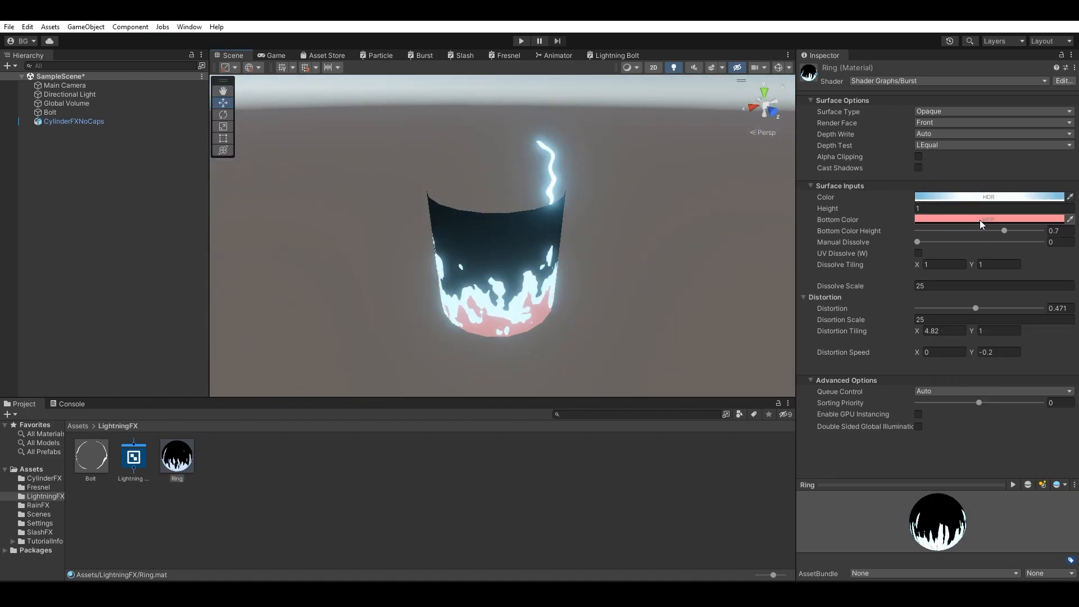
# Step: Copy the Ring material's Color value onto its Bottom Color
pyautogui.rightClick(979, 194)
pyautogui.click(1007, 200)
pyautogui.rightClick(996, 221)
pyautogui.click(1015, 240)
pyautogui.keyDown('alt'); pyautogui.moveTo(626, 289); pyautogui.dragTo(618, 253); pyautogui.keyUp('alt')
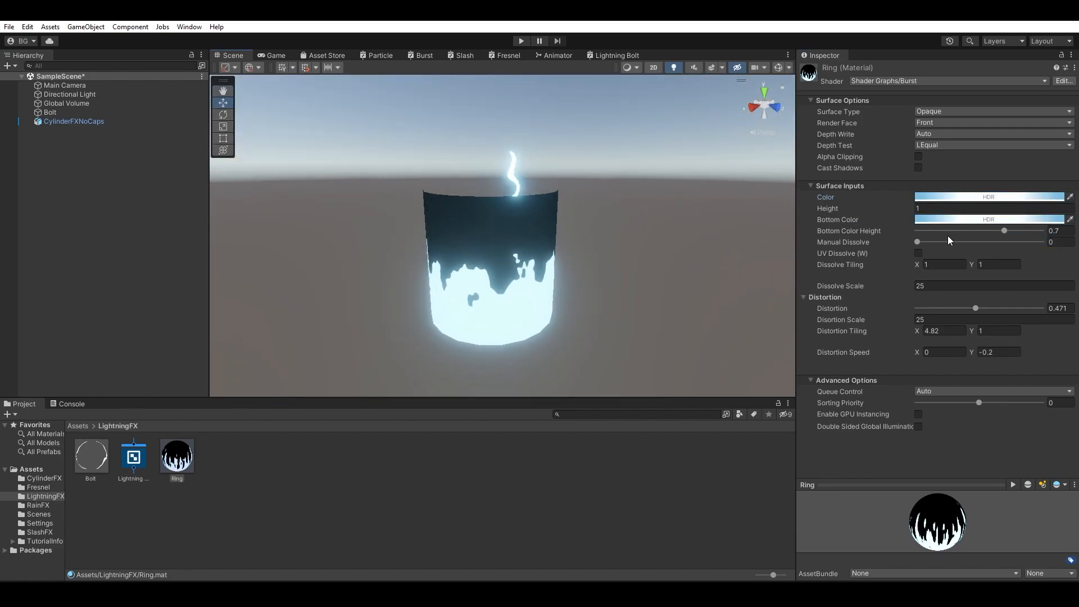
# Step: Shift the Ring material's Bottom Color to a slightly deeper blue than the main Color
pyautogui.click(956, 197)
pyautogui.moveTo(965, 342)
pyautogui.mouseDown()
pyautogui.moveTo(977, 353)
pyautogui.moveTo(965, 348)
pyautogui.mouseUp()
pyautogui.moveTo(1019, 457); pyautogui.dragTo(1018, 457)
pyautogui.keyDown('alt'); pyautogui.moveTo(584, 315); pyautogui.dragTo(663, 225); pyautogui.keyUp('alt')
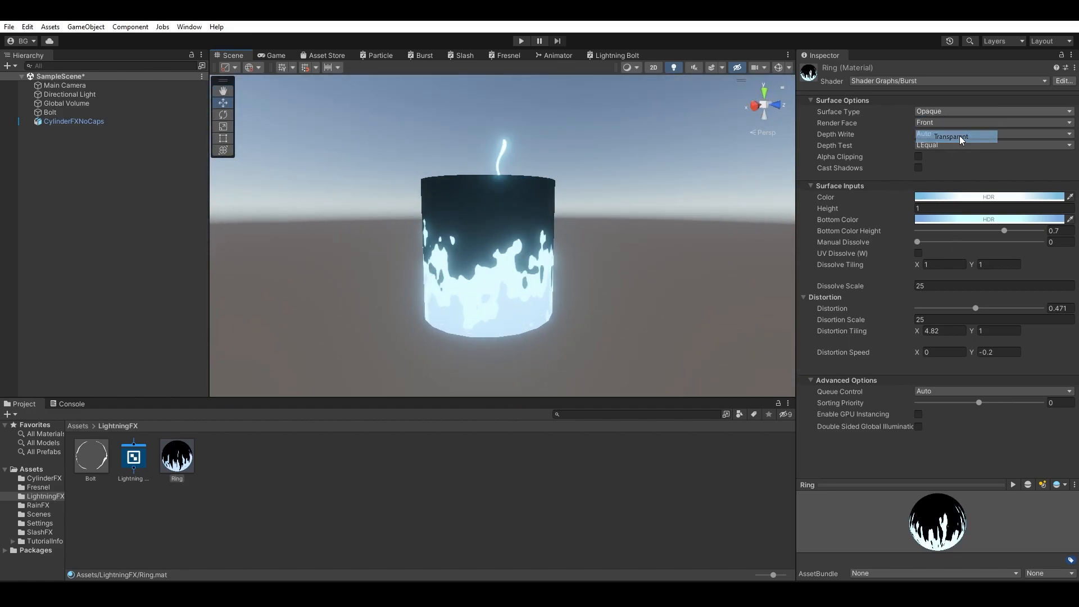
# Step: Set the Ring material's surface options to Transparent, Render Face Both, Depth Write ForceEnabled and Alpha Clipping on
pyautogui.click(944, 134)
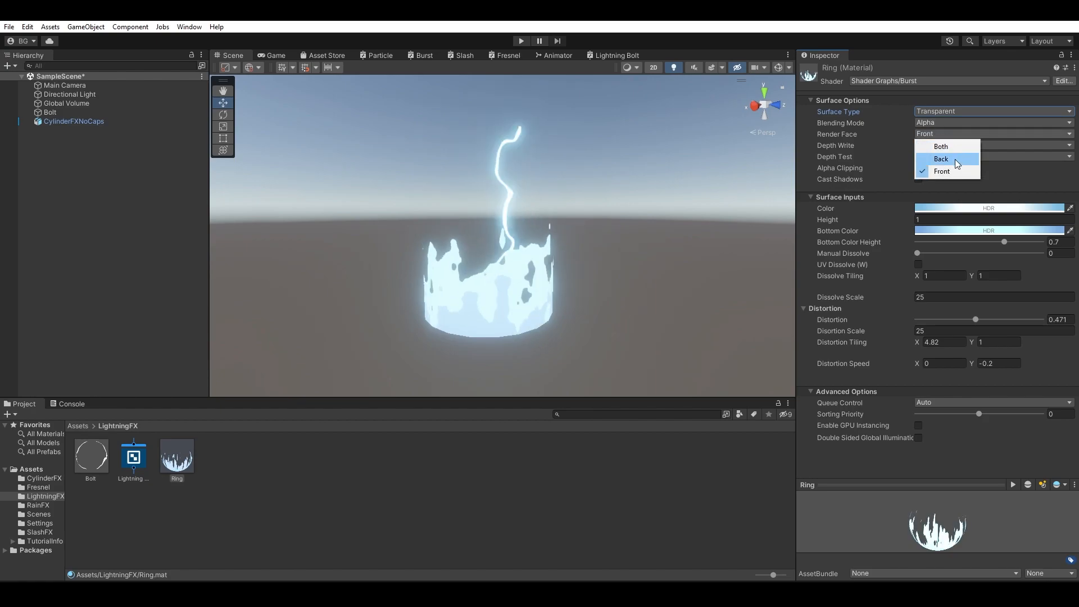
pyautogui.click(954, 147)
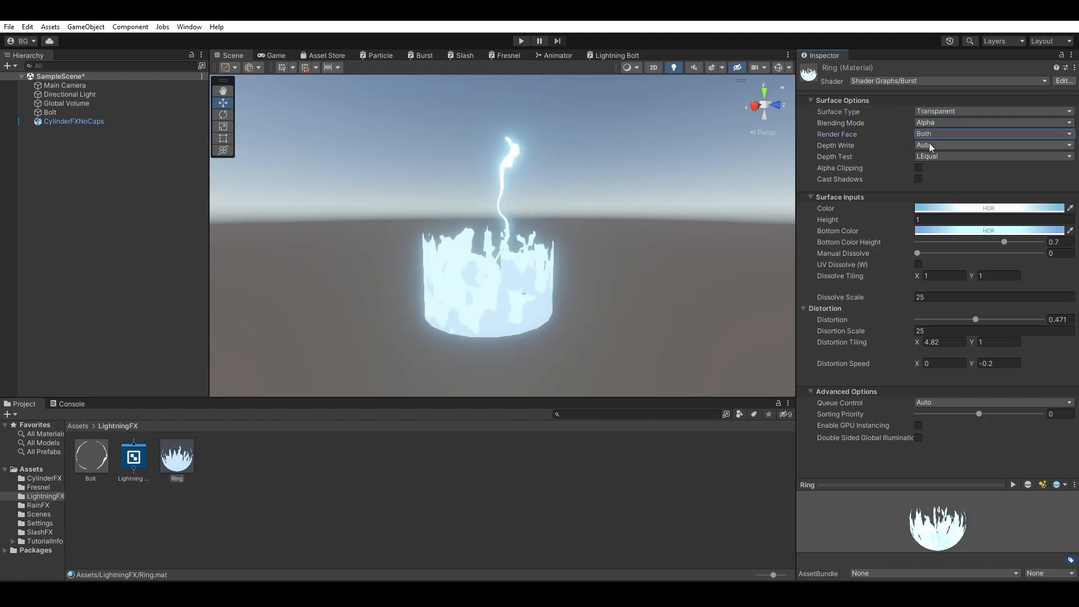
pyautogui.click(929, 145)
pyautogui.click(950, 170)
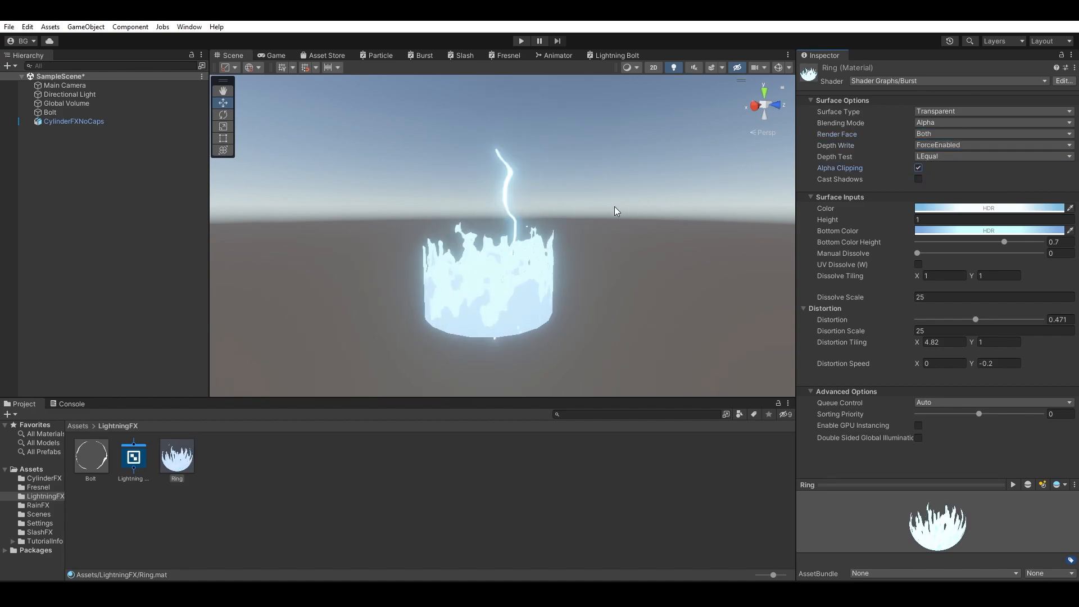
pyautogui.keyDown('alt'); pyautogui.moveTo(567, 240); pyautogui.dragTo(618, 316); pyautogui.keyUp('alt')
pyautogui.keyDown('alt'); pyautogui.moveTo(556, 299); pyautogui.dragTo(558, 320); pyautogui.keyUp('alt')
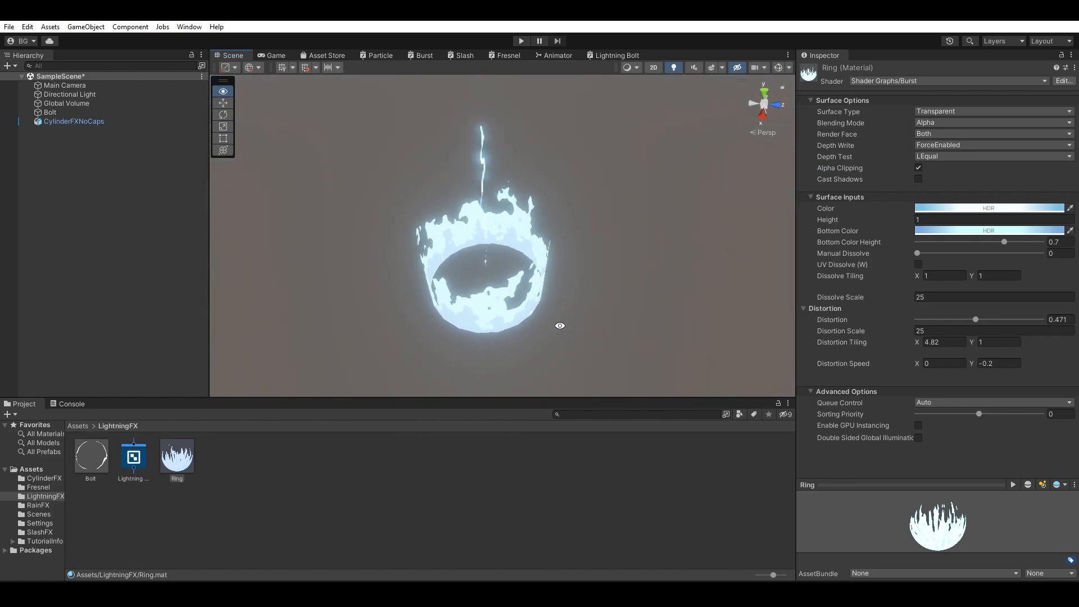
pyautogui.keyDown('alt'); pyautogui.moveTo(600, 281); pyautogui.dragTo(841, 334); pyautogui.keyUp('alt')
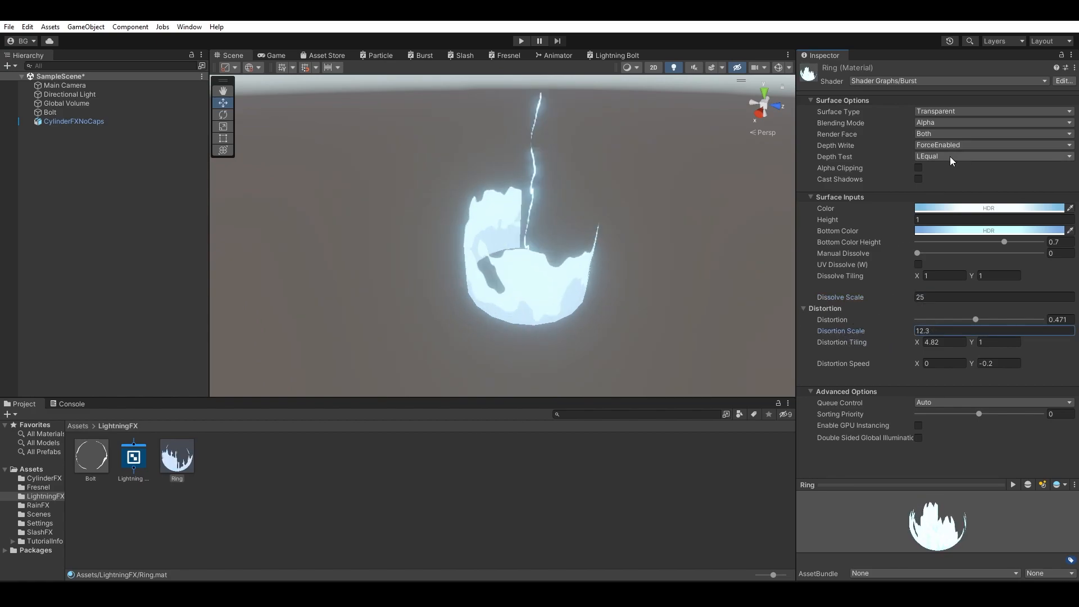
# Step: Re-enable Alpha Clipping on the Ring material and set its distortion scale to 11.5 and Distortion Tiling Y to -0.04
pyautogui.click(920, 168)
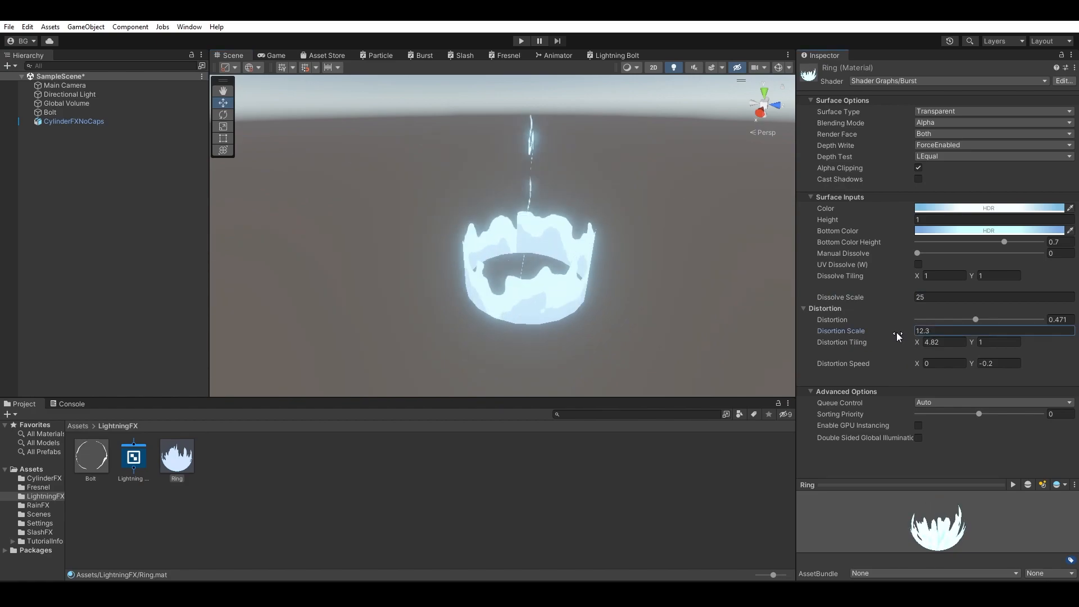
pyautogui.moveTo(889, 332); pyautogui.dragTo(898, 330)
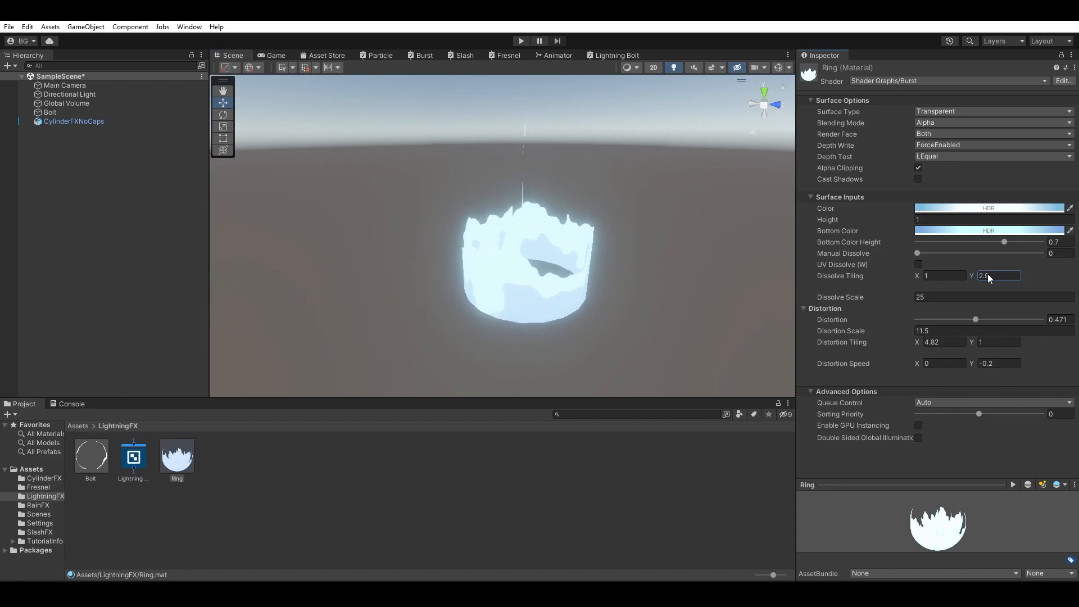
pyautogui.moveTo(966, 346)
pyautogui.mouseDown()
pyautogui.moveTo(947, 342)
pyautogui.moveTo(980, 341)
pyautogui.moveTo(951, 341)
pyautogui.mouseUp()
pyautogui.keyDown('alt'); pyautogui.moveTo(745, 264); pyautogui.dragTo(337, 198); pyautogui.keyUp('alt')
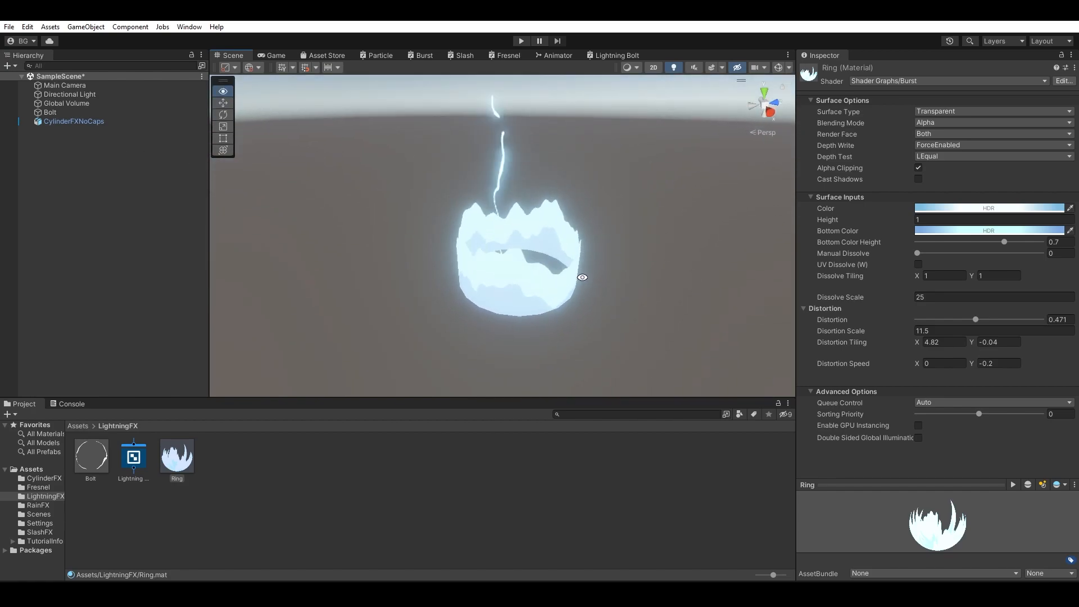
# Step: Delete CylinderFXNoCaps from the scene and add a child Particle System under Bolt
pyautogui.click(79, 121)
pyautogui.press('Delete')
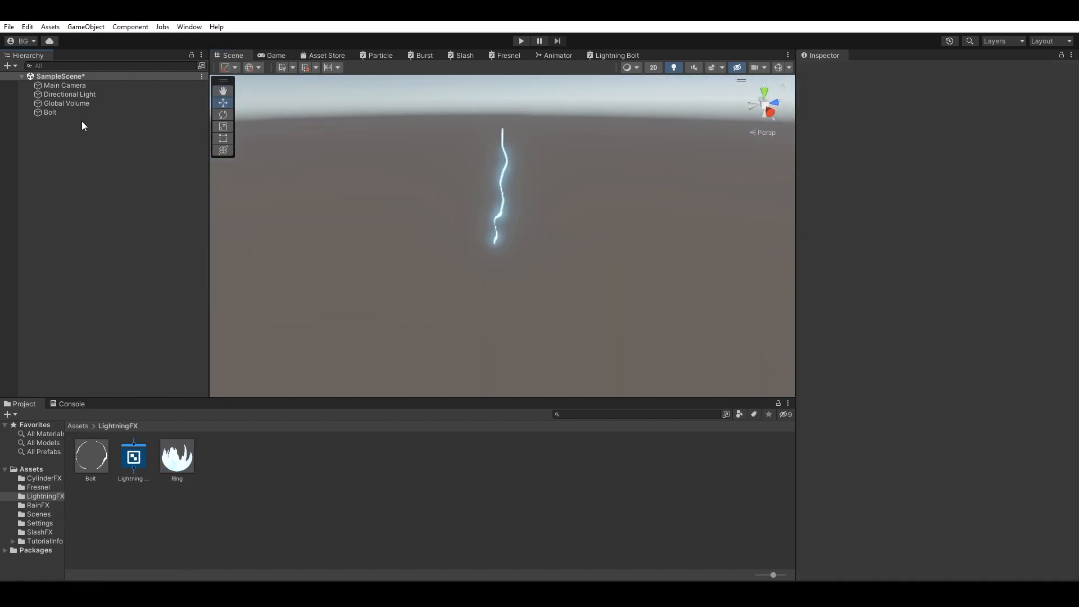
pyautogui.click(65, 115)
pyautogui.rightClick(65, 116)
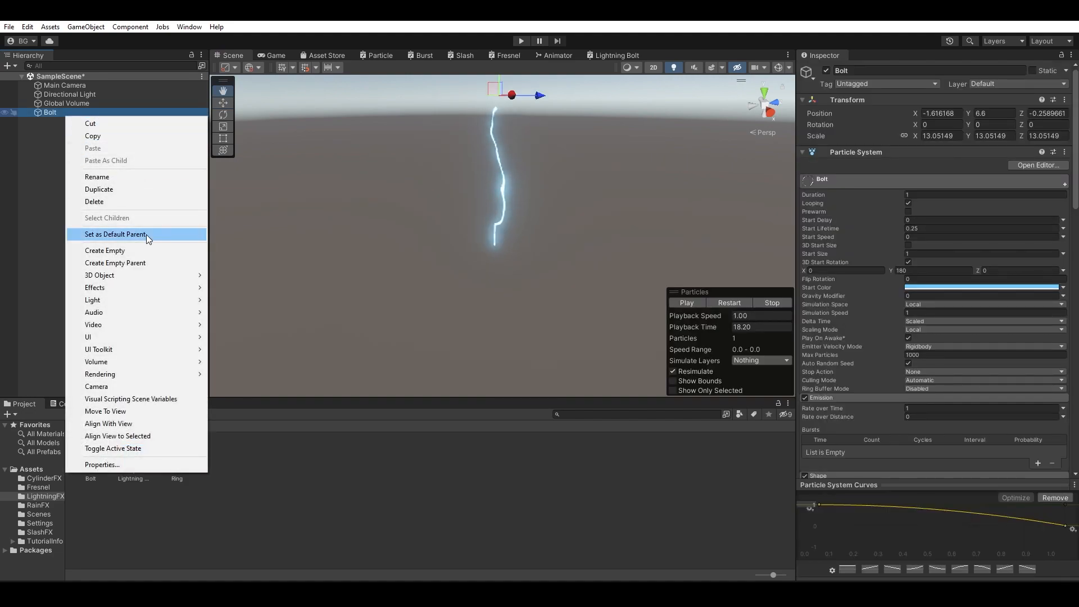
pyautogui.moveTo(163, 289)
pyautogui.click(227, 289)
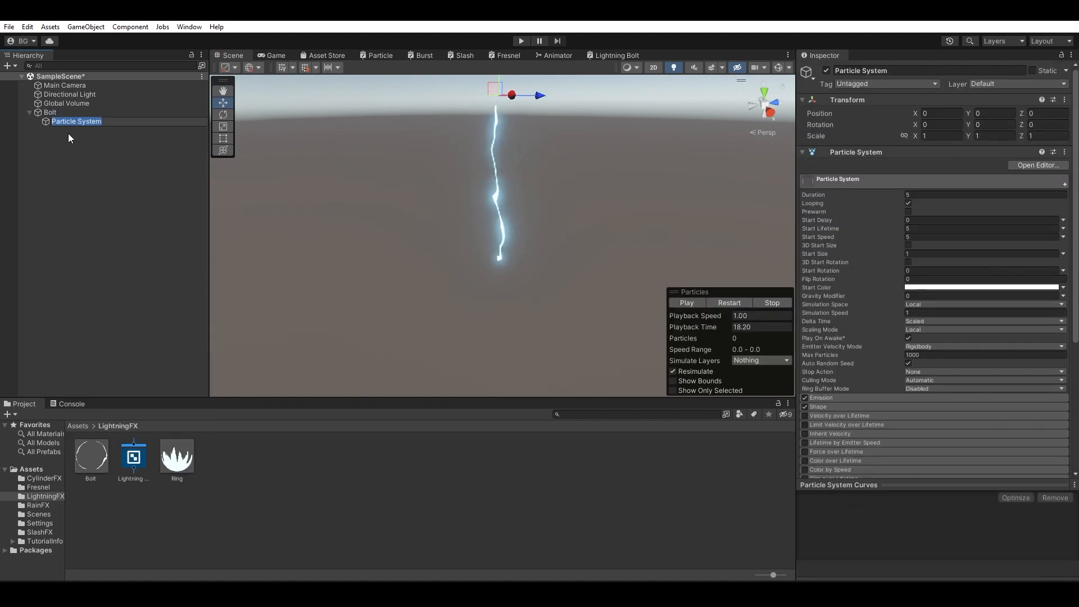
# Step: Create an empty game object in the scene and name it Lightning Effect
pyautogui.click(8, 66)
pyautogui.click(65, 81)
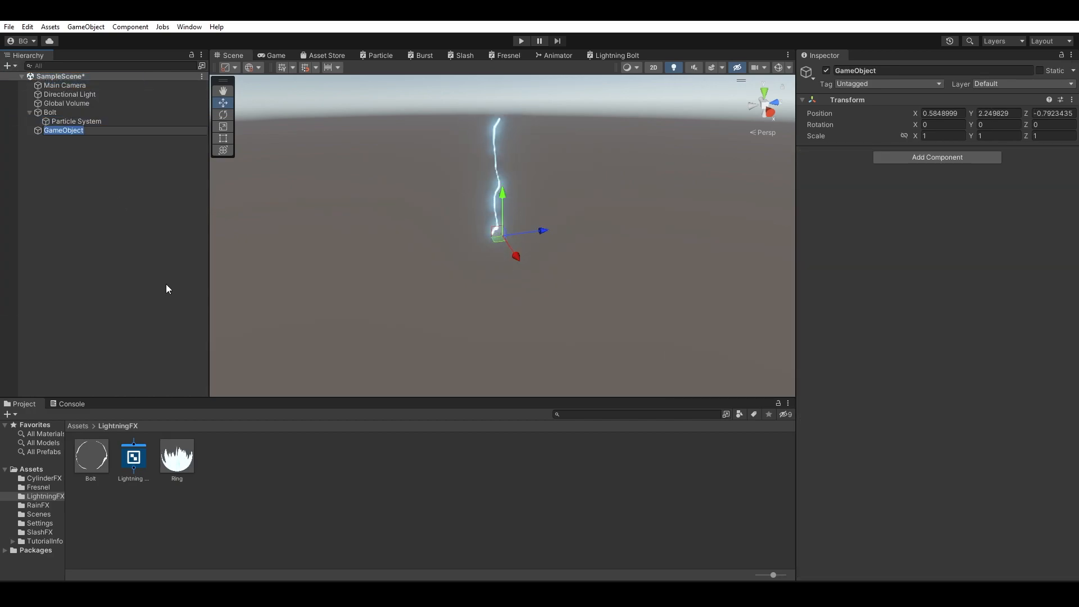
pyautogui.write('Lightning Effect')
pyautogui.press('Return')
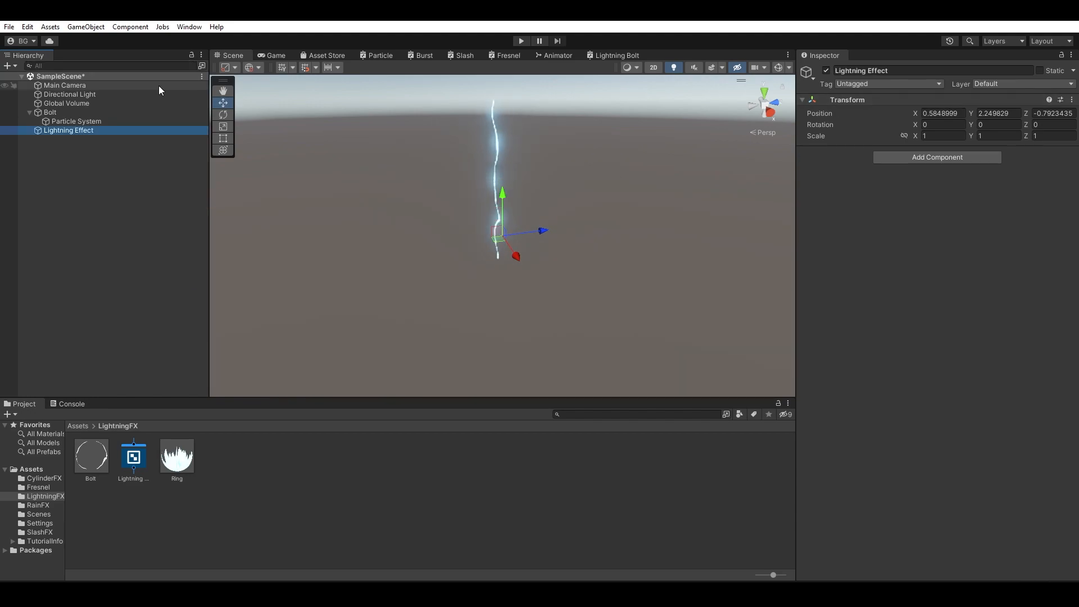
# Step: Make Bolt a child of the Lightning Effect object
pyautogui.click(56, 114)
pyautogui.click(80, 129)
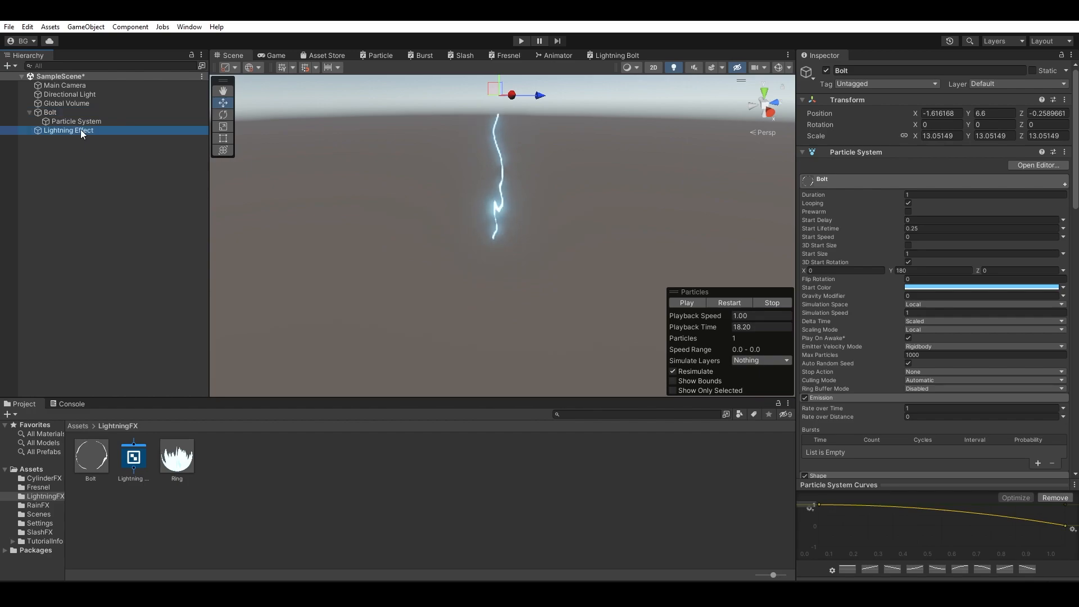
pyautogui.moveTo(53, 113); pyautogui.dragTo(94, 131)
# Step: Set Bolt's position to 0 on the X, Y and Z axes
pyautogui.click(956, 113)
pyautogui.write('0')
pyautogui.press('Tab')
pyautogui.write('0')
pyautogui.press('Tab')
pyautogui.write('0')
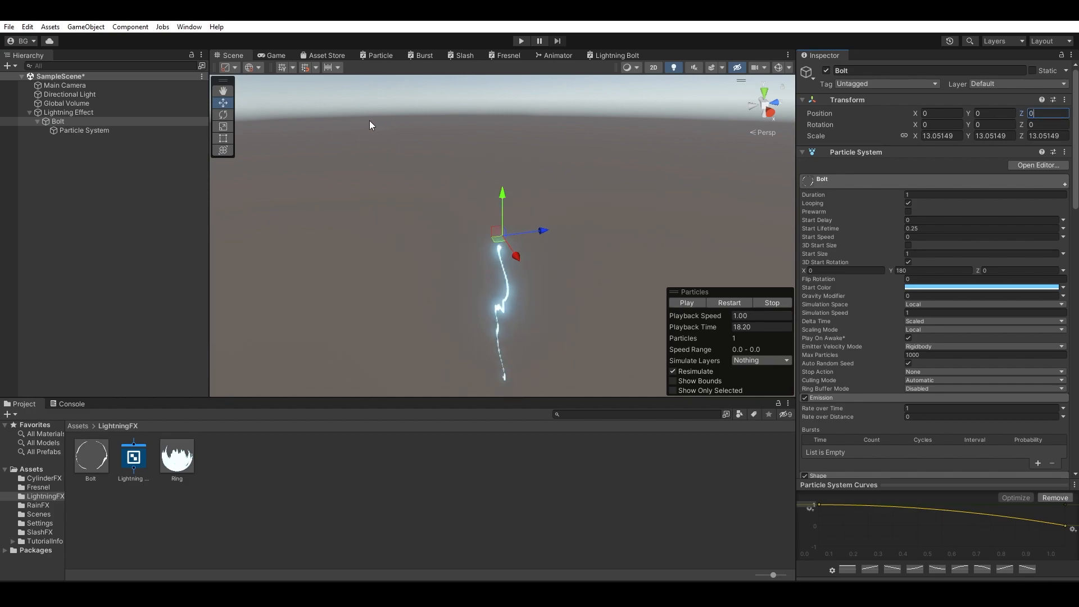
# Step: Set the Lightning Effect object's position to 0 on all three axes
pyautogui.click(115, 115)
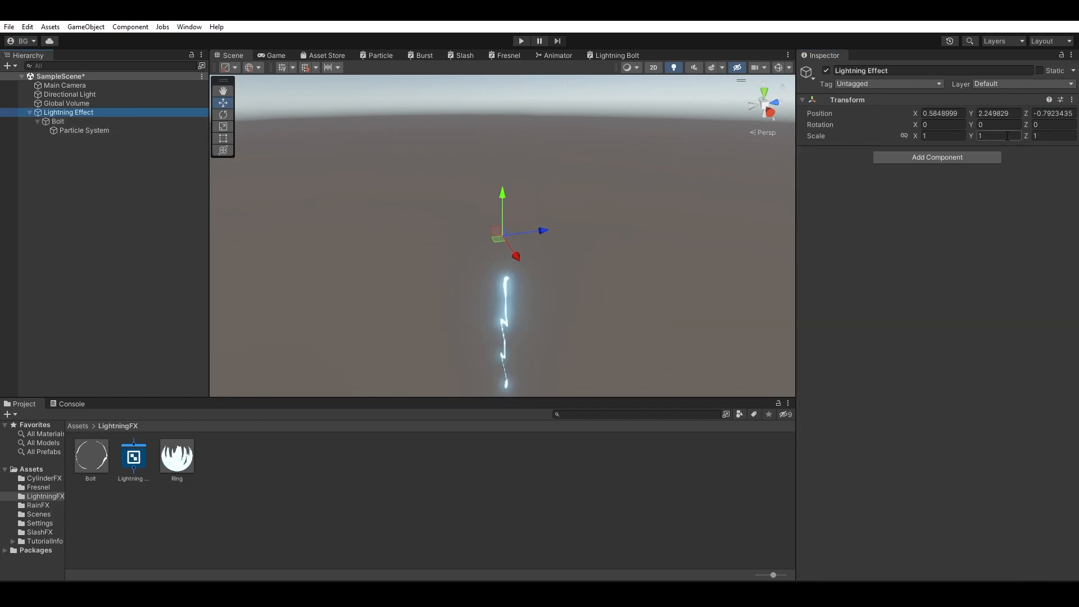
pyautogui.click(933, 112)
pyautogui.write('0')
pyautogui.click(1051, 115)
pyautogui.write('0')
pyautogui.click(996, 114)
pyautogui.write('0')
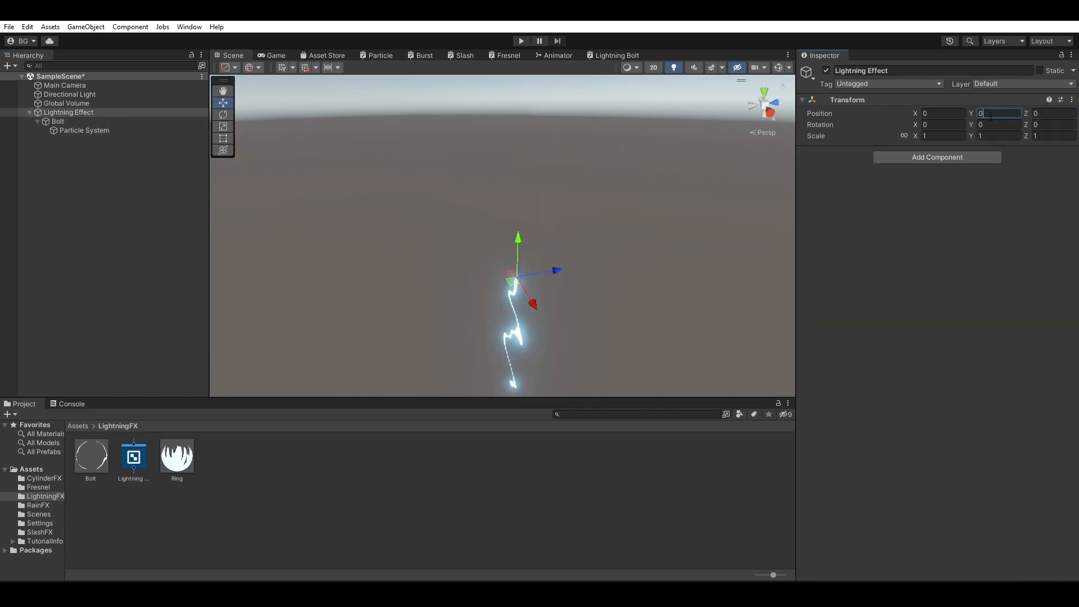
# Step: Restart and pause the Bolt particle preview, then scrub its playback time to 1.19
pyautogui.click(120, 113)
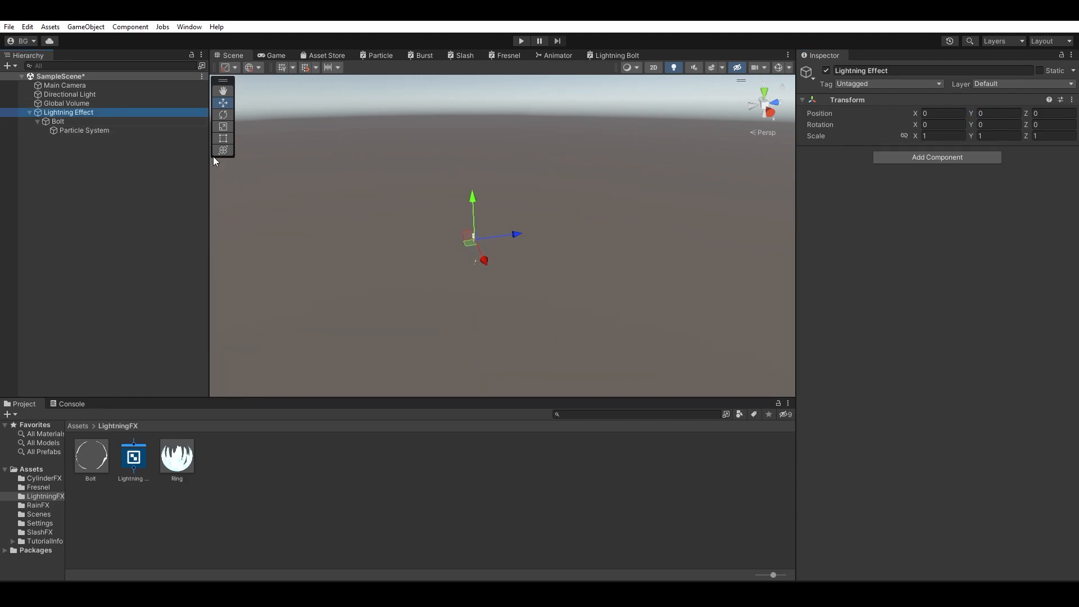
pyautogui.keyDown('alt'); pyautogui.moveTo(562, 243); pyautogui.dragTo(682, 249); pyautogui.keyUp('alt')
pyautogui.moveTo(588, 288); pyautogui.dragTo(615, 120, button='middle')
pyautogui.keyDown('alt'); pyautogui.moveTo(598, 202); pyautogui.dragTo(609, 262); pyautogui.keyUp('alt')
pyautogui.click(110, 120)
pyautogui.click(732, 302)
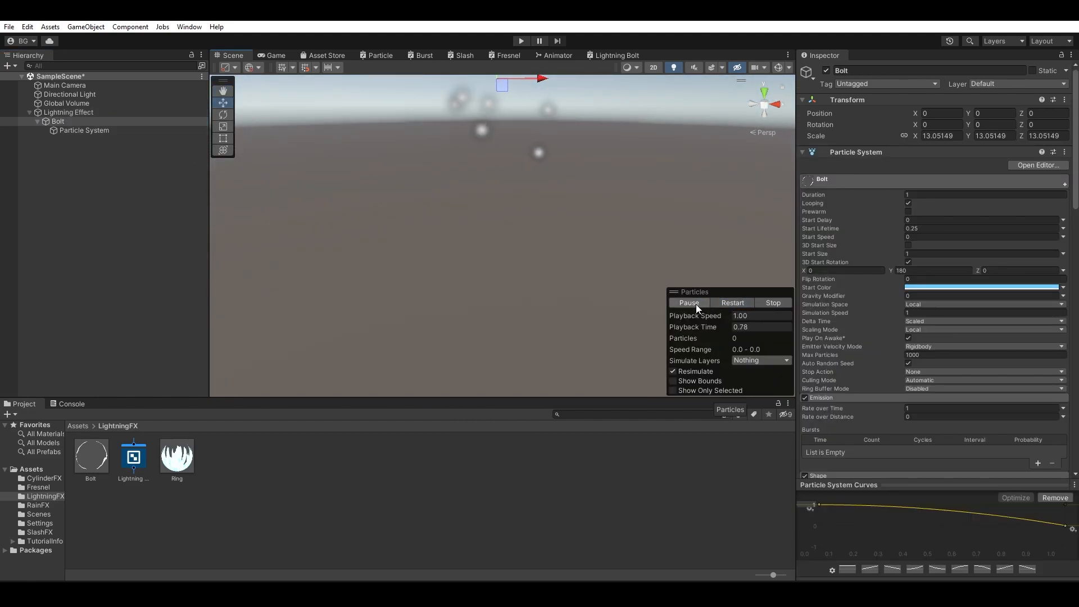
pyautogui.click(696, 305)
pyautogui.moveTo(711, 325); pyautogui.dragTo(656, 325)
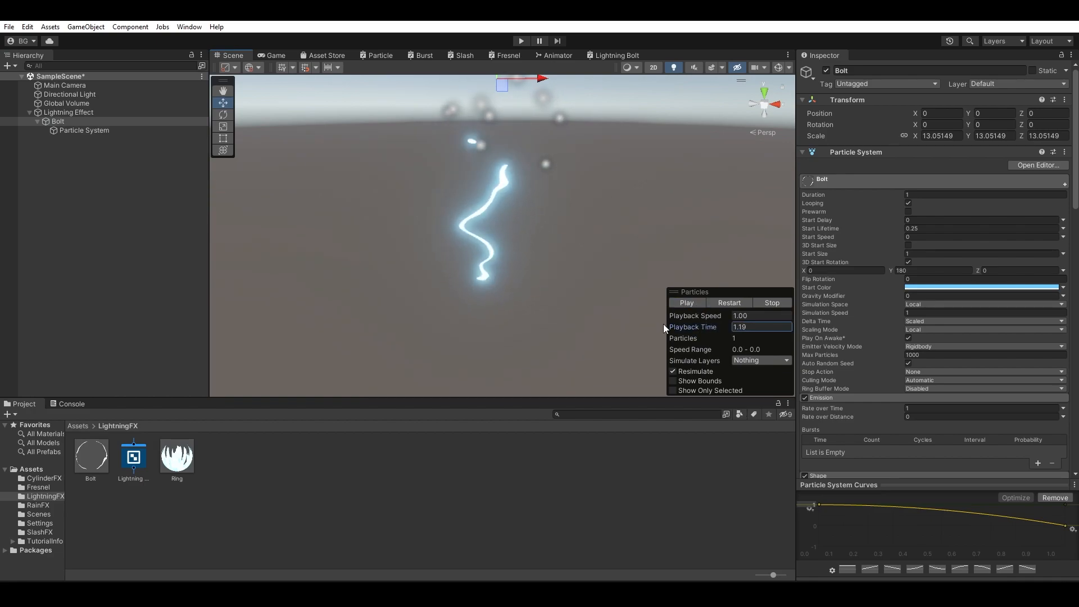
# Step: Set Bolt's emission Rate over Time to 0 and add a burst with a count of 1
pyautogui.scroll(-5, 871, 356)
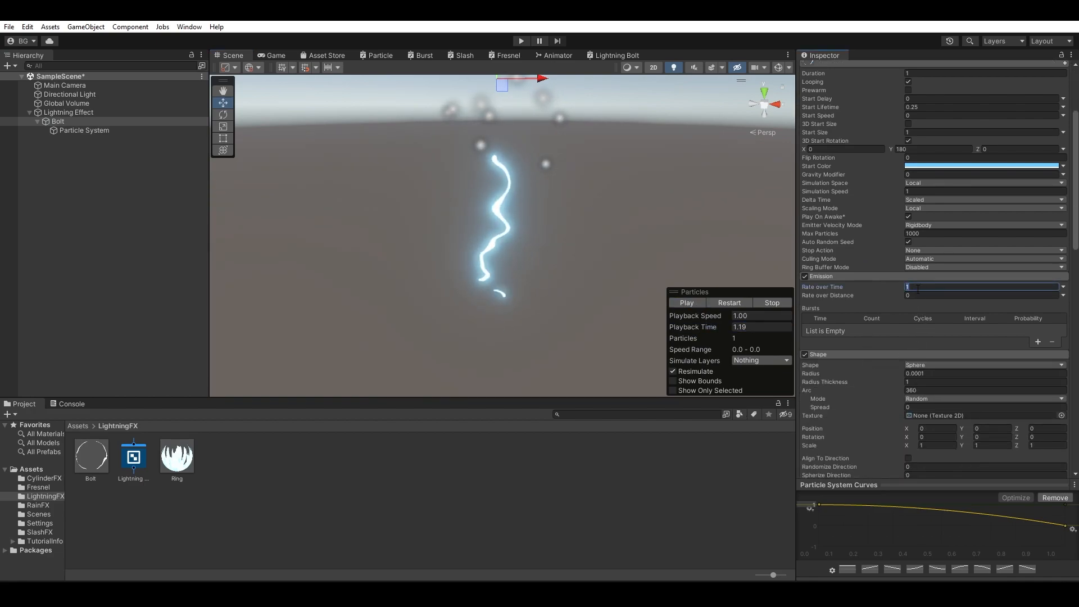
pyautogui.click(1037, 342)
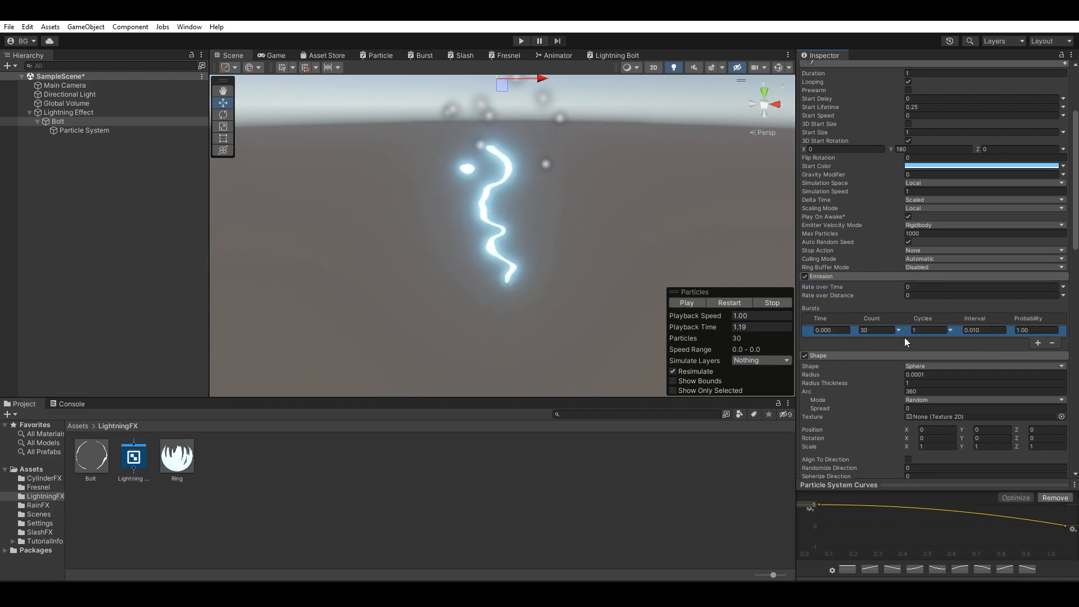
pyautogui.scroll(5, 886, 332)
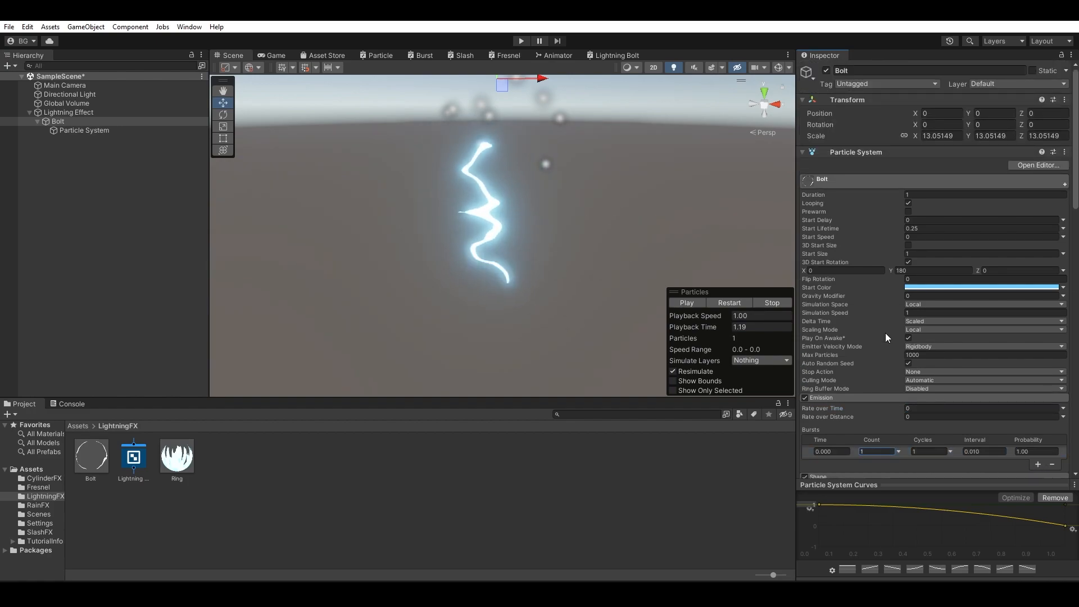
# Step: Replay the Bolt effect from the start, pause it and scrub the playback time to 0.24
pyautogui.click(726, 303)
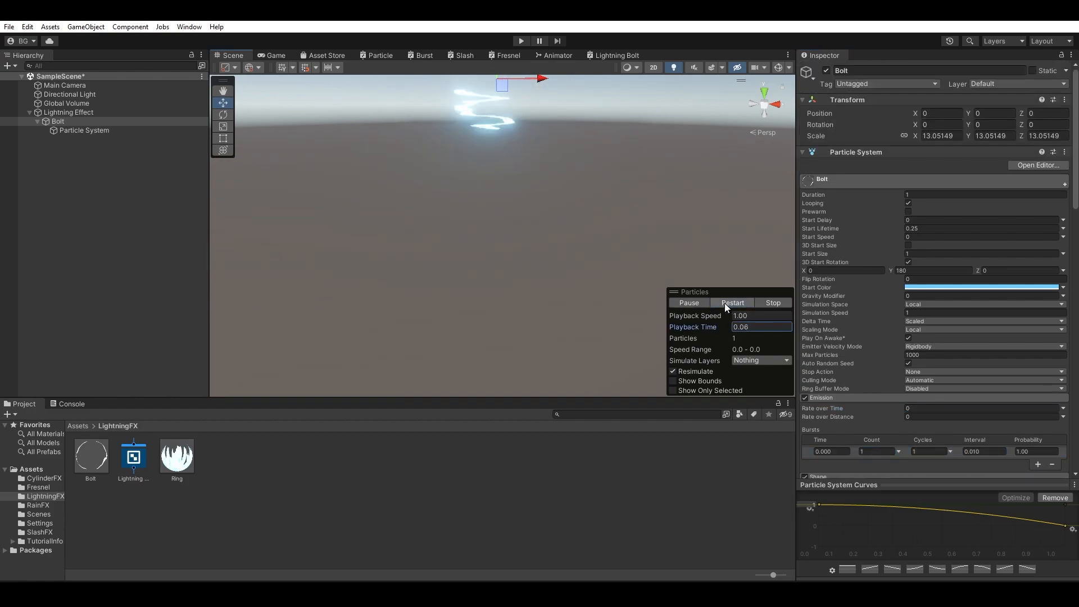
pyautogui.click(700, 302)
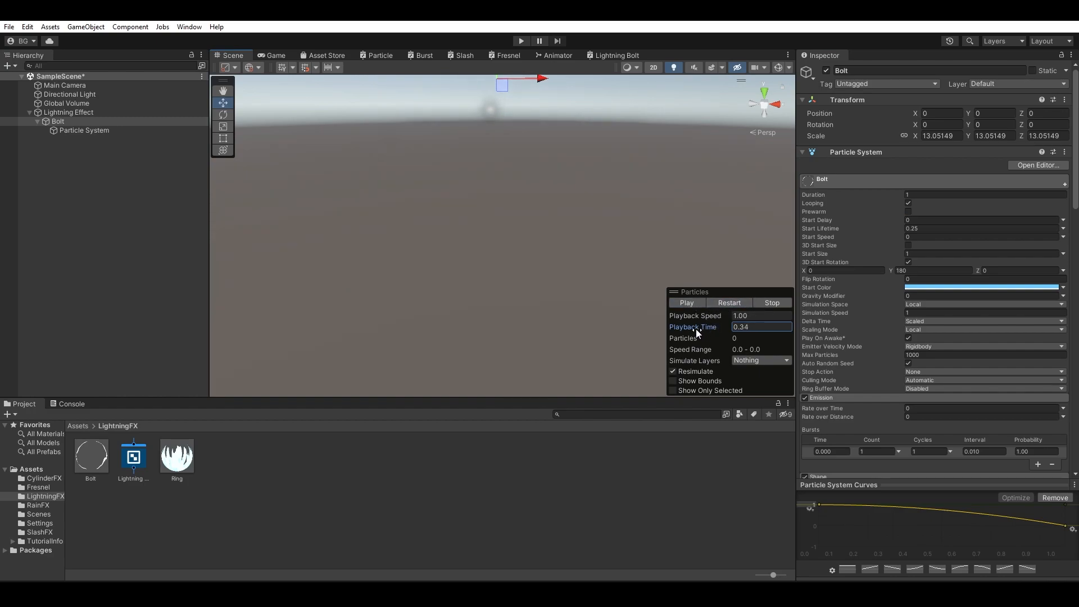
pyautogui.moveTo(684, 325); pyautogui.dragTo(609, 328)
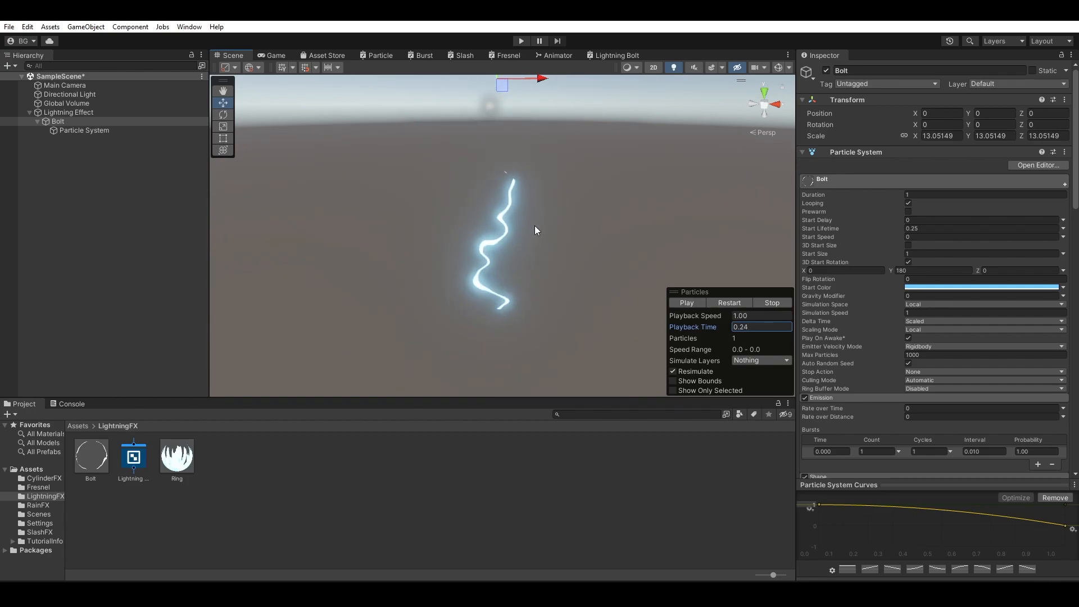
# Step: Restart and pause the Bolt preview, restart it again and scrub the playback time to 0.27
pyautogui.moveTo(705, 326); pyautogui.dragTo(741, 348)
pyautogui.click(729, 304)
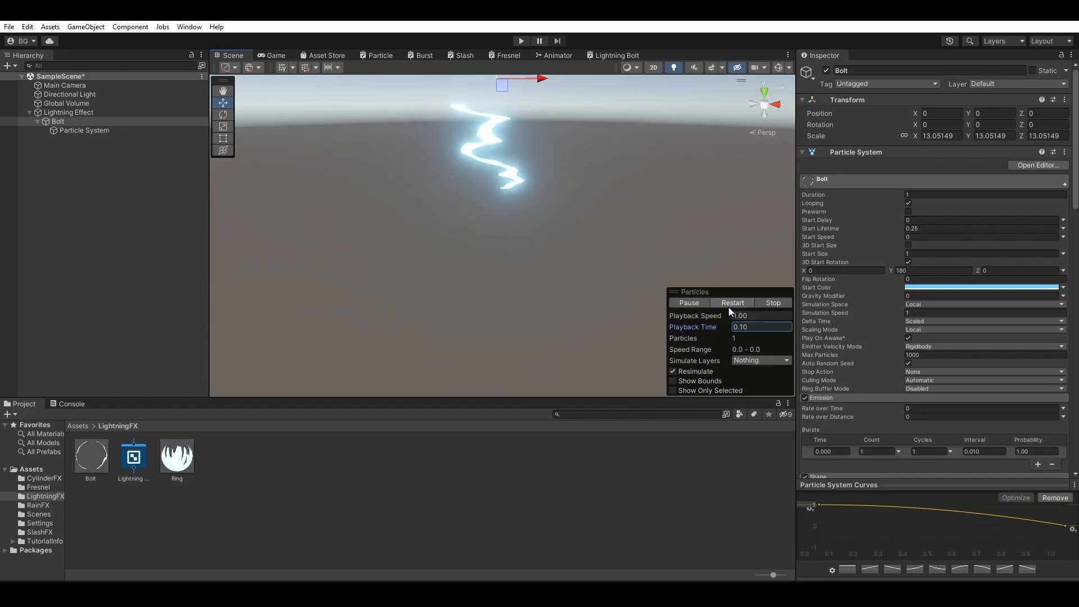
pyautogui.click(687, 304)
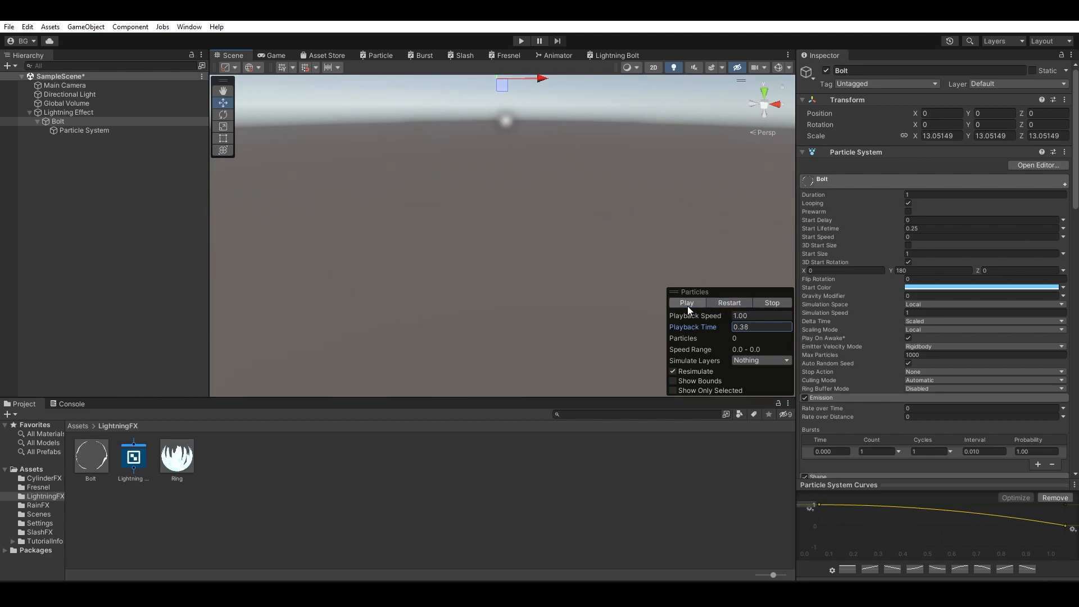
pyautogui.click(716, 305)
pyautogui.moveTo(707, 326); pyautogui.dragTo(722, 332)
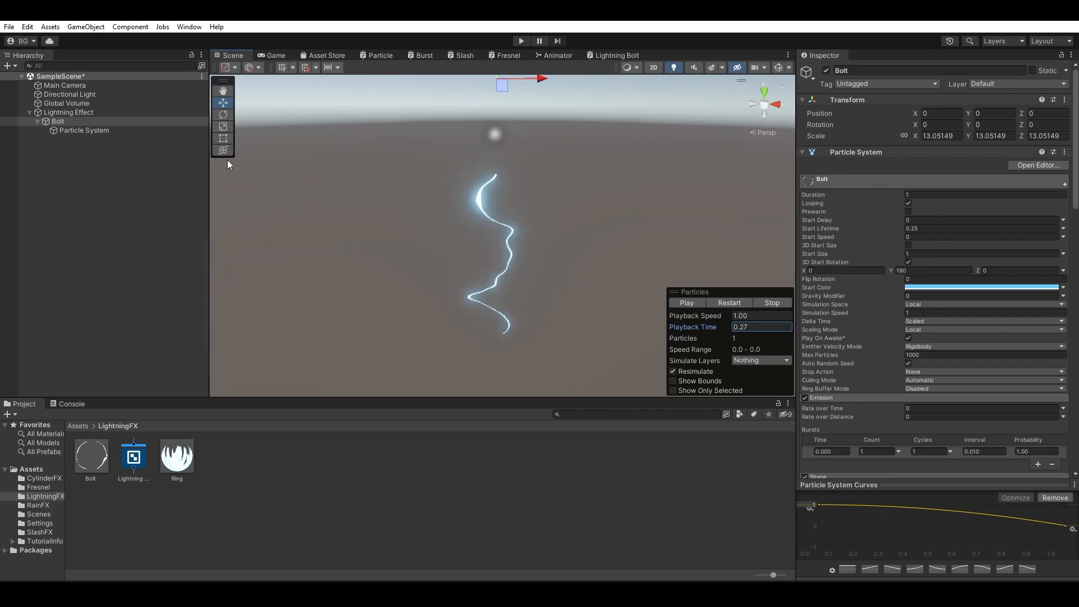
# Step: Set the emission shape of Bolt's child Particle System to Sphere with a radius of 0.0001
pyautogui.click(48, 132)
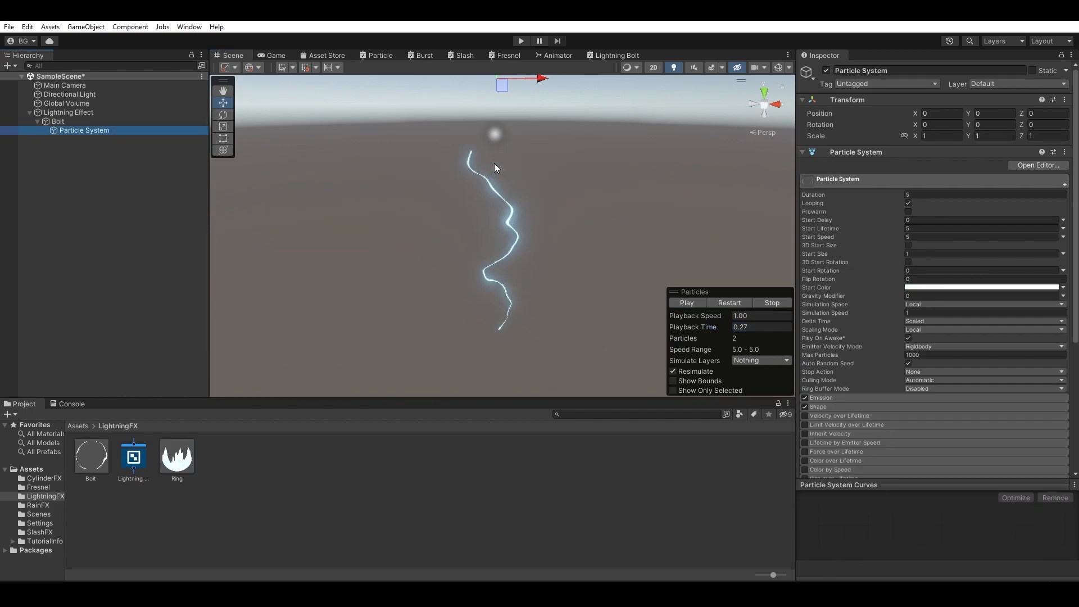
pyautogui.click(835, 408)
pyautogui.click(922, 418)
pyautogui.click(934, 428)
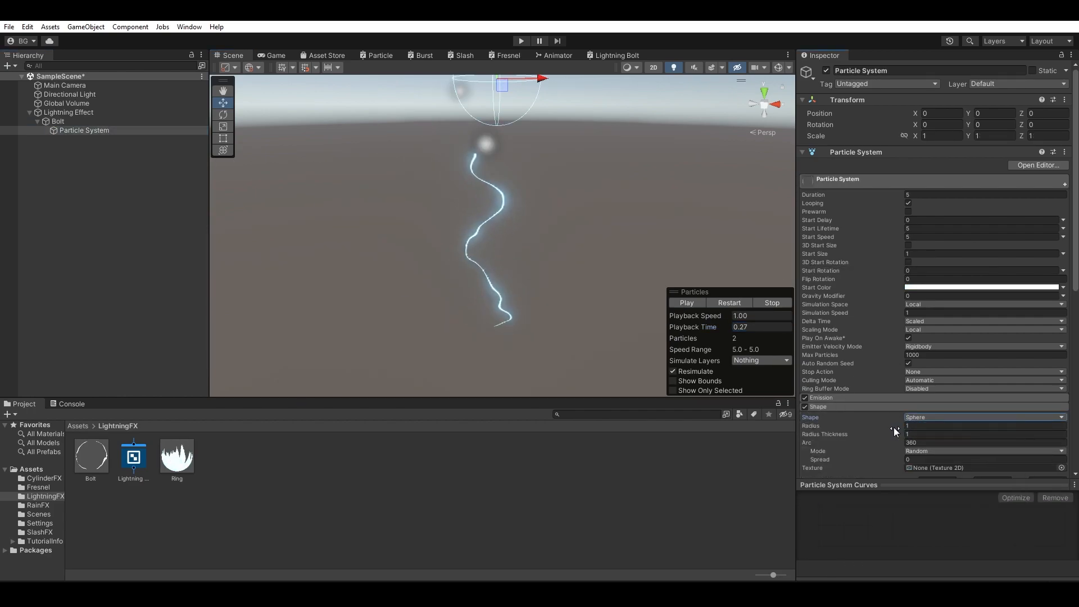
pyautogui.moveTo(882, 428); pyautogui.dragTo(849, 426)
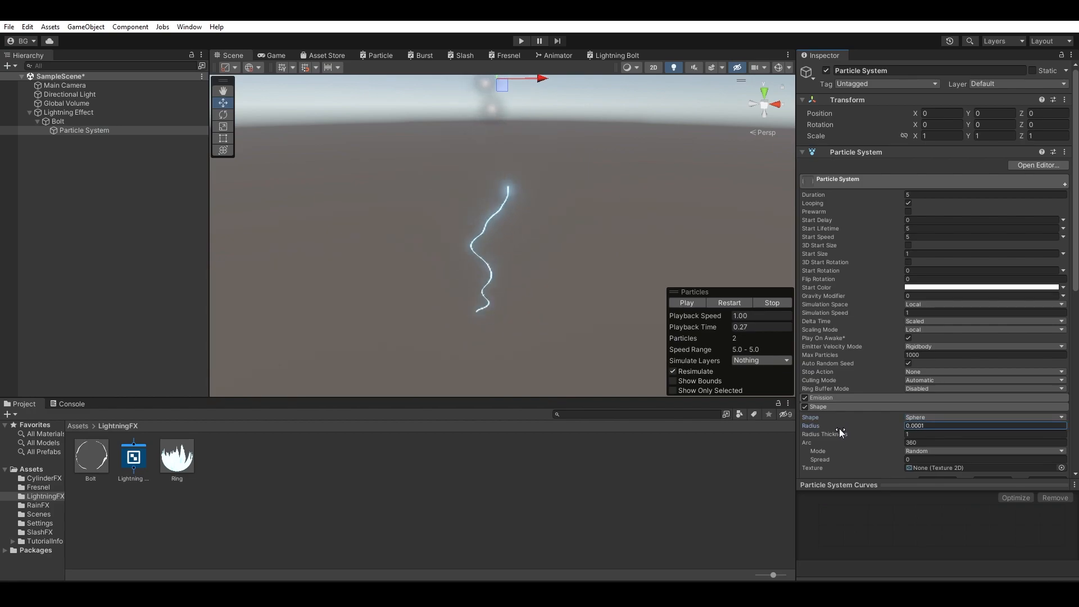
# Step: Rename Bolt's child Particle System to Impact
pyautogui.click(84, 130)
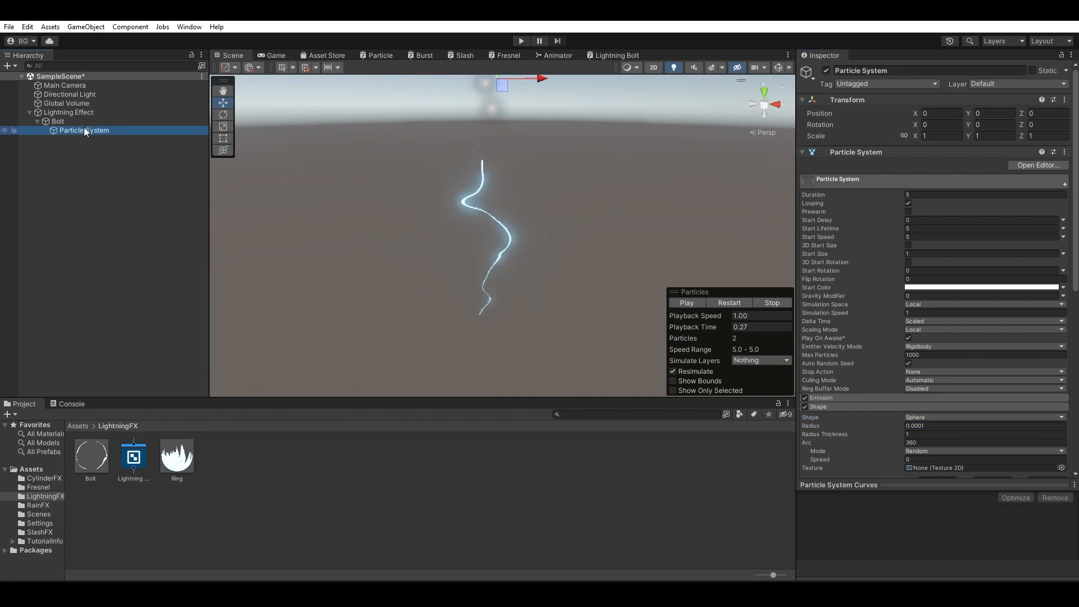
pyautogui.click(123, 133)
pyautogui.press('BackSpace')
pyautogui.write('Impact')
pyautogui.press('Return')
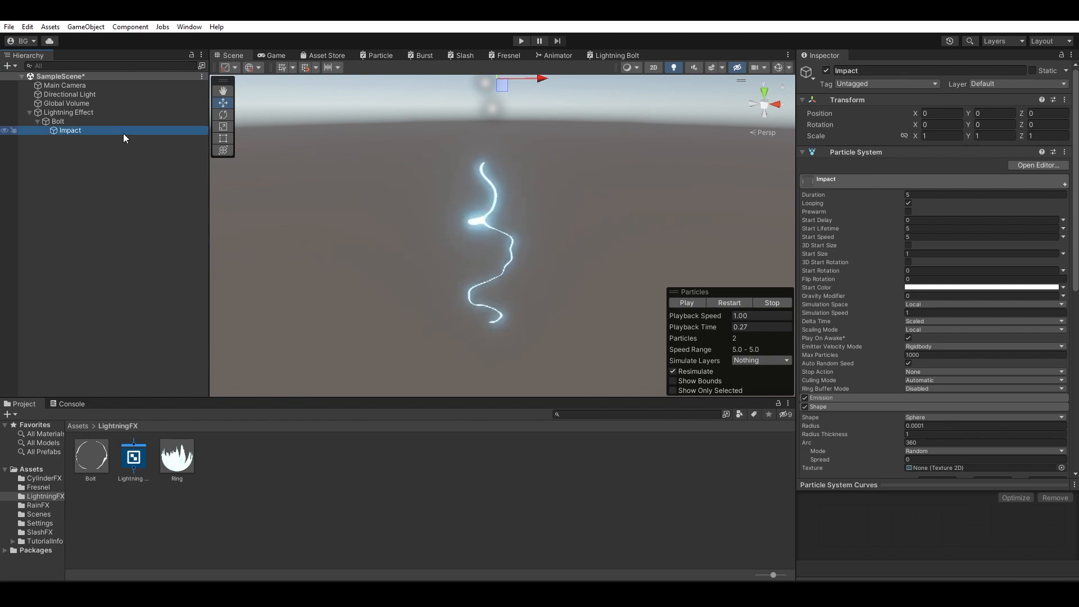
# Step: Set Impact's Start Speed to 0, Start Lifetime to 1 and Duration to 1
pyautogui.click(929, 237)
pyautogui.write('0')
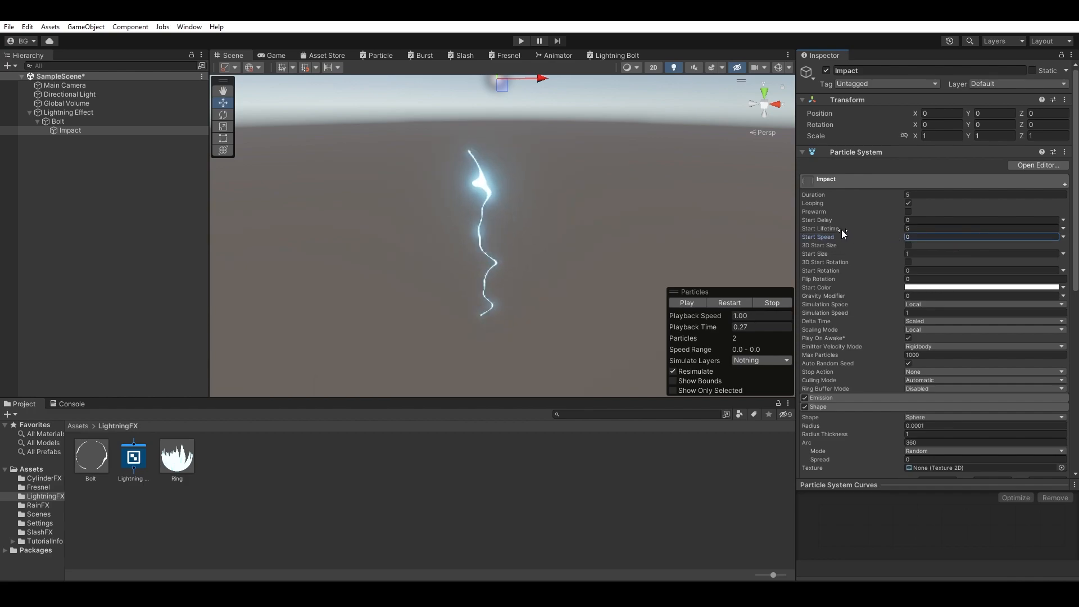
pyautogui.click(916, 228)
pyautogui.write('1')
pyautogui.click(923, 194)
pyautogui.write('1')
# Step: Set Impact's emission Rate over Time to 0 and add a burst with a count of 1
pyautogui.click(876, 398)
pyautogui.click(930, 410)
pyautogui.write('0')
pyautogui.click(1039, 463)
pyautogui.click(886, 451)
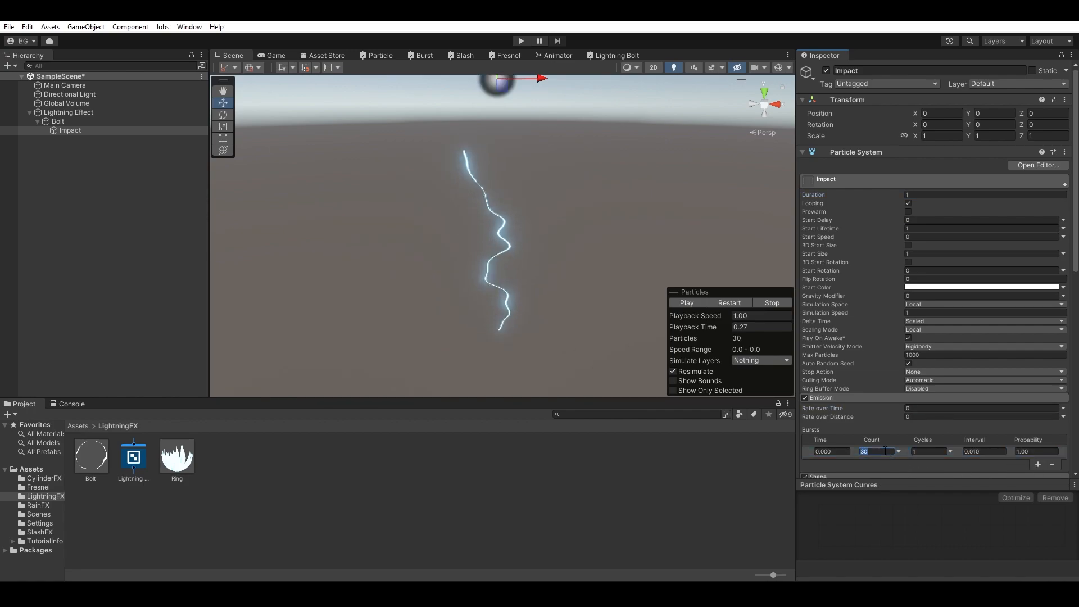
pyautogui.write('1')
# Step: Replay the preview, scrub its playback time to 0.27 and move Impact down to Y -0.627 at the bolt's lower end
pyautogui.click(686, 301)
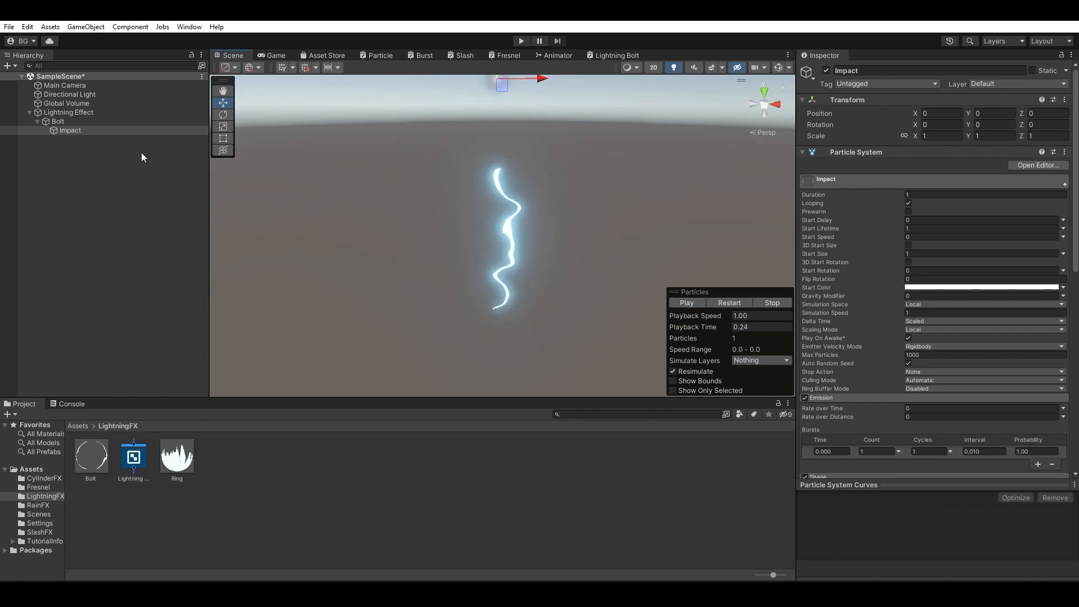
pyautogui.click(706, 326)
pyautogui.moveTo(706, 326); pyautogui.dragTo(723, 329)
pyautogui.moveTo(494, 82); pyautogui.dragTo(538, 322)
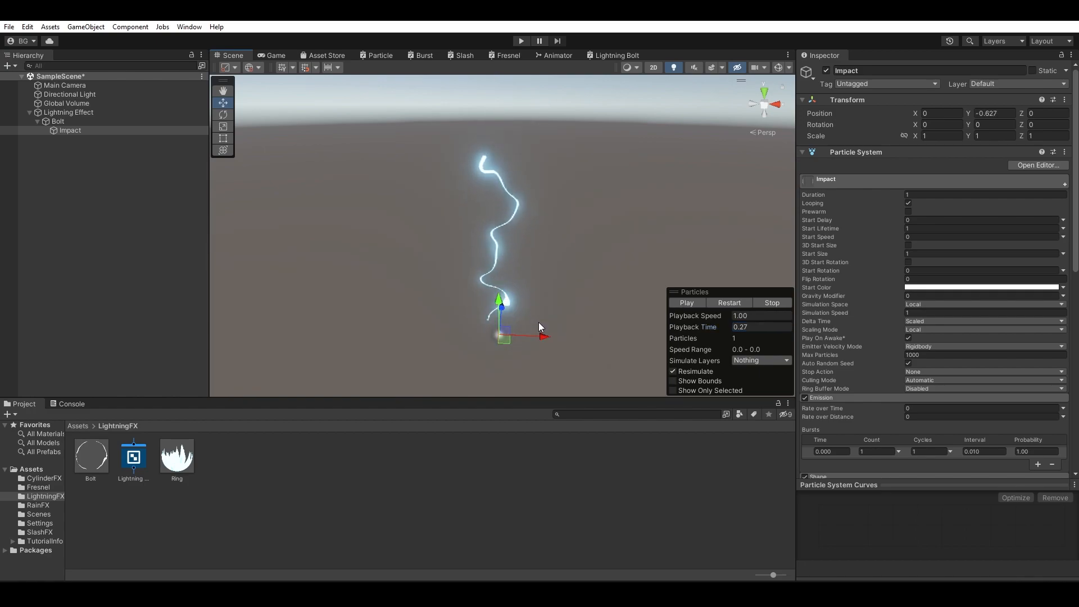
# Step: Change Impact's renderer to Mesh render mode and use the CylinderFXNoCaps mesh
pyautogui.scroll(-10, 949, 345)
pyautogui.click(844, 402)
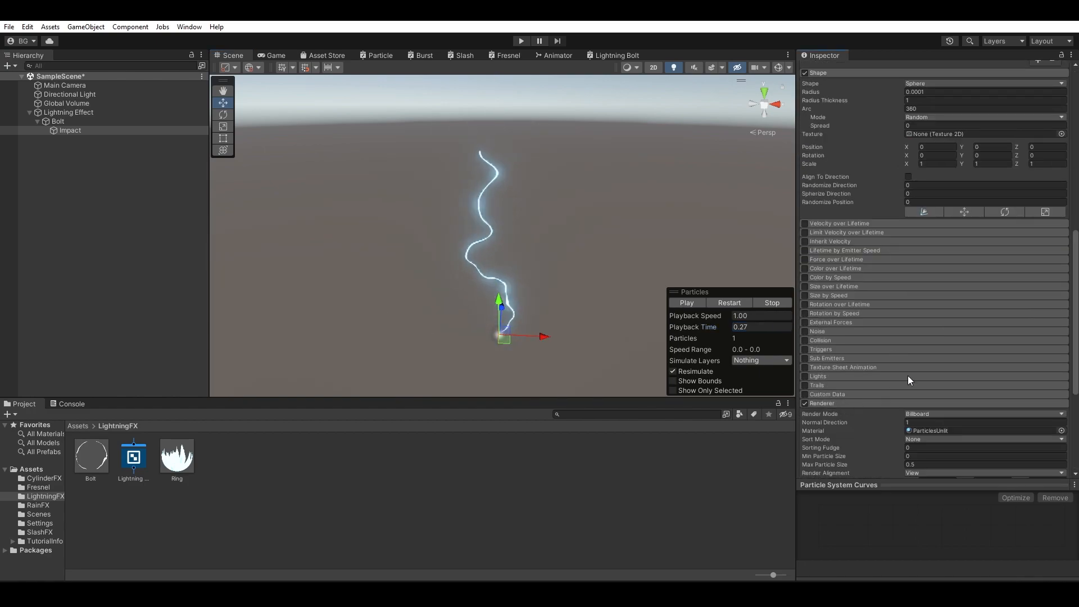
pyautogui.scroll(-5, 892, 383)
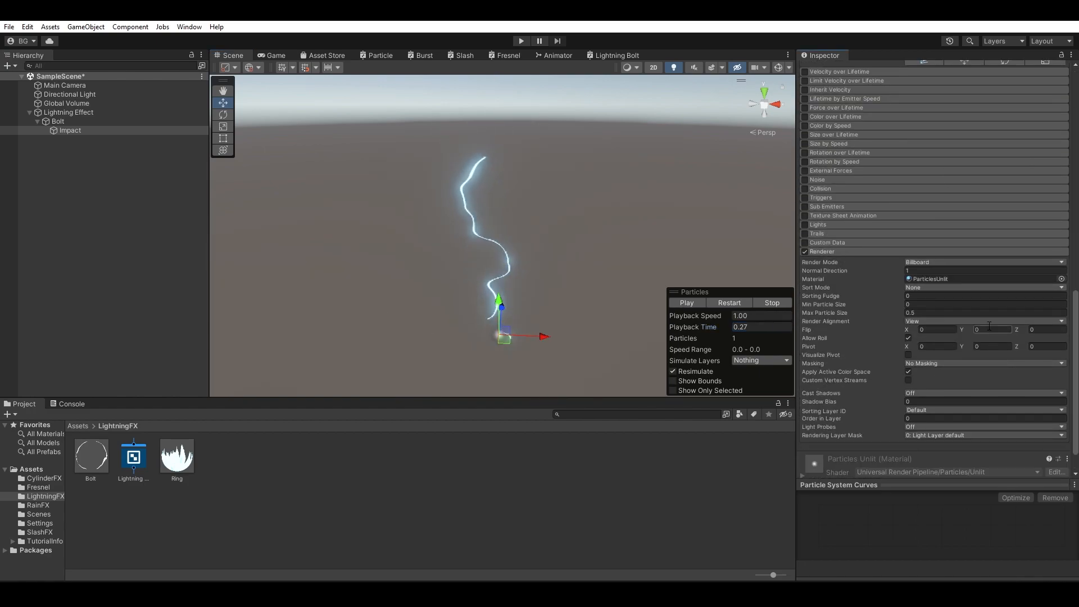
pyautogui.click(935, 262)
pyautogui.click(950, 323)
pyautogui.click(1061, 279)
pyautogui.write('cyl')
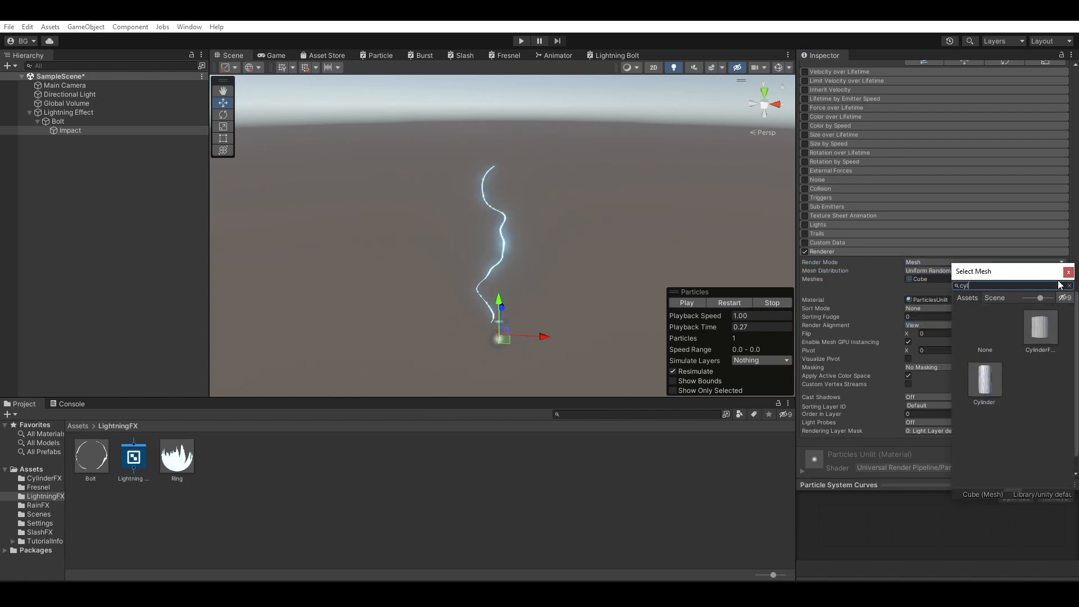
pyautogui.doubleClick(1044, 331)
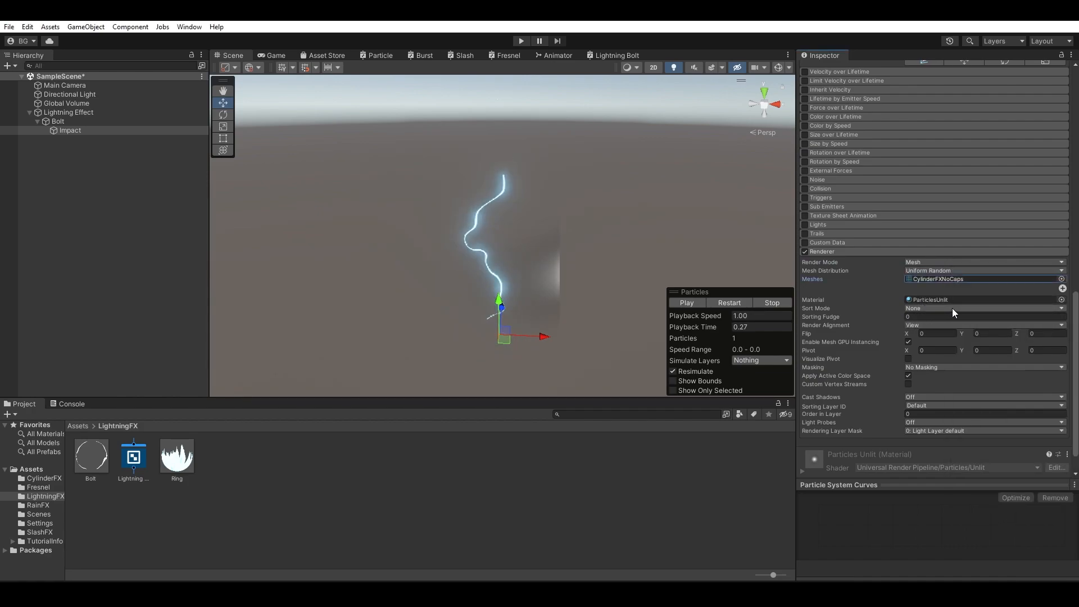
# Step: Apply the Ring material to Impact and set its Render Alignment to Local
pyautogui.moveTo(177, 458); pyautogui.dragTo(92, 133)
pyautogui.keyDown('alt'); pyautogui.moveTo(575, 230); pyautogui.dragTo(590, 190); pyautogui.keyUp('alt')
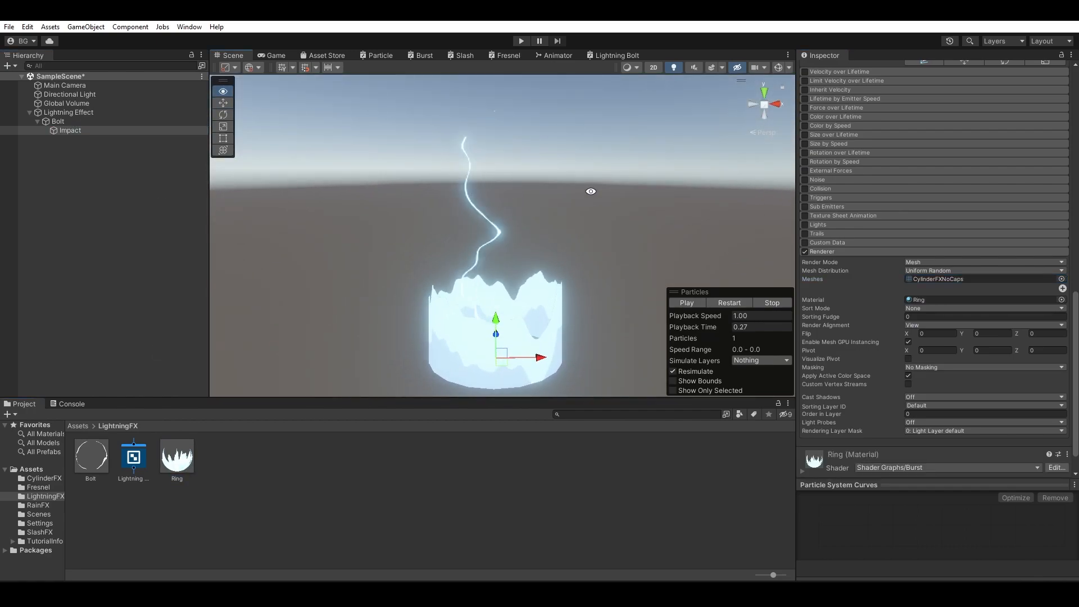
pyautogui.scroll(-2, 1057, 345)
pyautogui.click(917, 296)
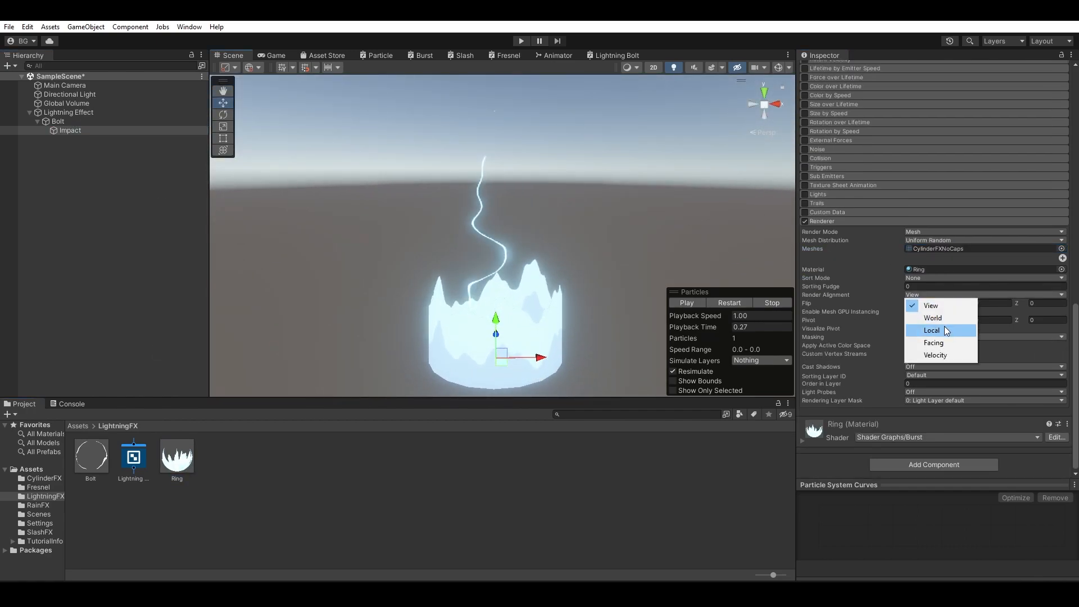
pyautogui.click(945, 326)
pyautogui.keyDown('alt'); pyautogui.moveTo(606, 296); pyautogui.dragTo(568, 281); pyautogui.keyUp('alt')
# Step: Reduce Impact's Start Size to 0.37
pyautogui.scroll(10, 909, 275)
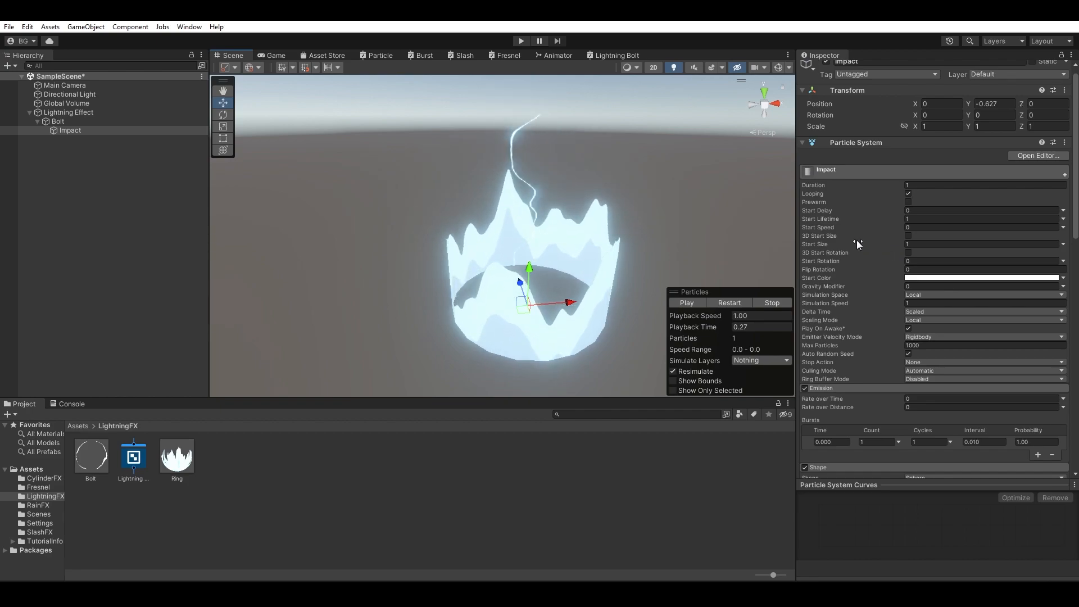
pyautogui.moveTo(875, 245); pyautogui.dragTo(863, 246)
pyautogui.keyDown('alt'); pyautogui.moveTo(647, 225); pyautogui.dragTo(565, 309); pyautogui.keyUp('alt')
# Step: Add a 3D Plane object to the scene outside the Lightning Effect group
pyautogui.click(8, 66)
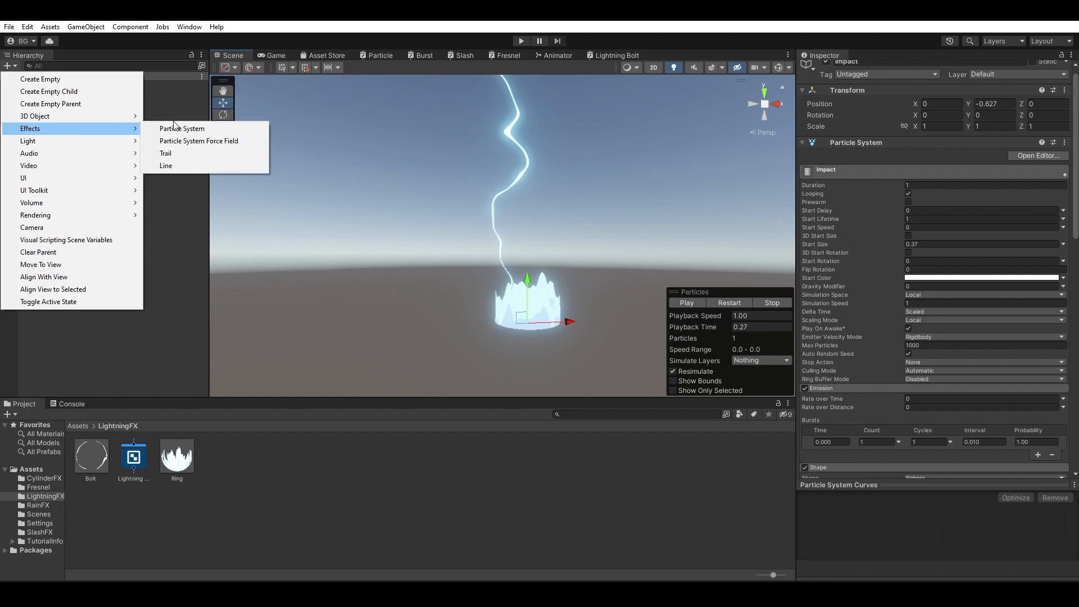
pyautogui.moveTo(84, 119)
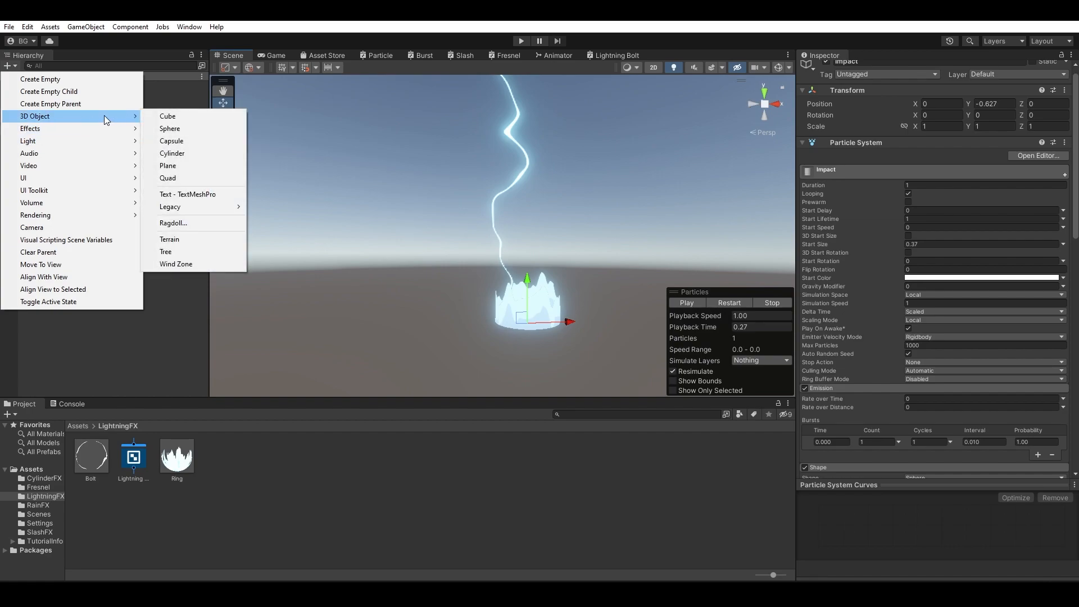
pyautogui.click(171, 166)
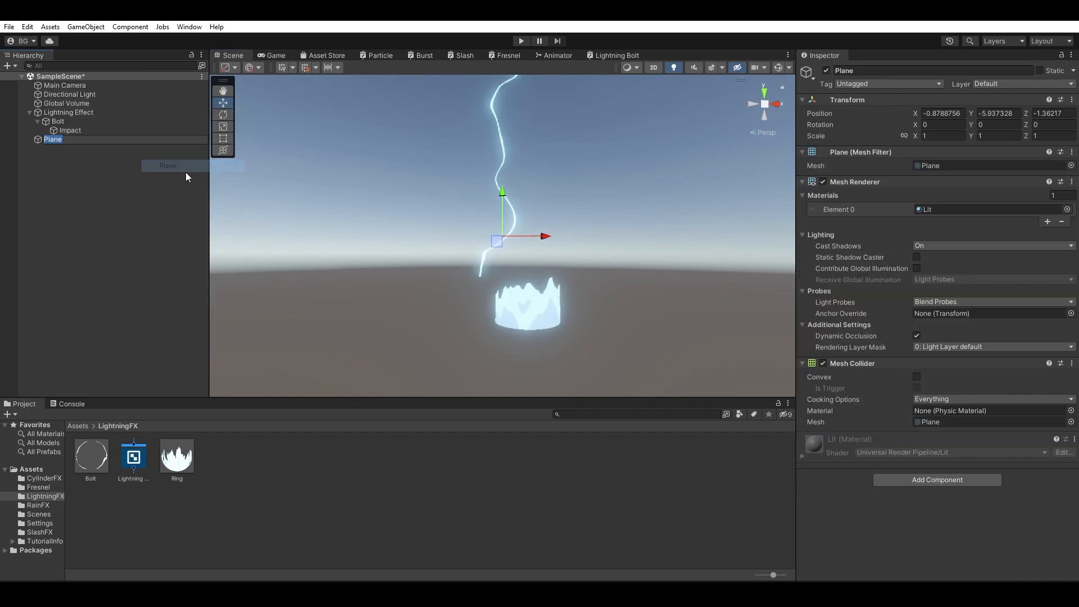
pyautogui.click(102, 178)
# Step: Move the plane down and across so that it lies as ground beneath the impact ring
pyautogui.click(67, 138)
pyautogui.keyDown('alt'); pyautogui.moveTo(486, 177); pyautogui.dragTo(519, 237); pyautogui.keyUp('alt')
pyautogui.moveTo(504, 192); pyautogui.dragTo(513, 282)
pyautogui.moveTo(510, 333); pyautogui.dragTo(602, 284)
pyautogui.moveTo(602, 284); pyautogui.dragTo(624, 236, button='middle')
pyautogui.keyDown('alt'); pyautogui.moveTo(624, 237); pyautogui.dragTo(608, 252); pyautogui.keyUp('alt')
pyautogui.press('w')
pyautogui.moveTo(506, 246)
pyautogui.mouseDown()
pyautogui.moveTo(507, 256)
pyautogui.moveTo(590, 161)
pyautogui.moveTo(578, 135)
pyautogui.moveTo(553, 264)
pyautogui.moveTo(532, 281)
pyautogui.moveTo(505, 265)
pyautogui.mouseUp()
# Step: Play the Impact preview and scrub its playback time to 0.25, then inspect the Bolt settings
pyautogui.click(107, 130)
pyautogui.click(697, 305)
pyautogui.click(700, 329)
pyautogui.moveTo(704, 331); pyautogui.dragTo(686, 325)
pyautogui.click(93, 122)
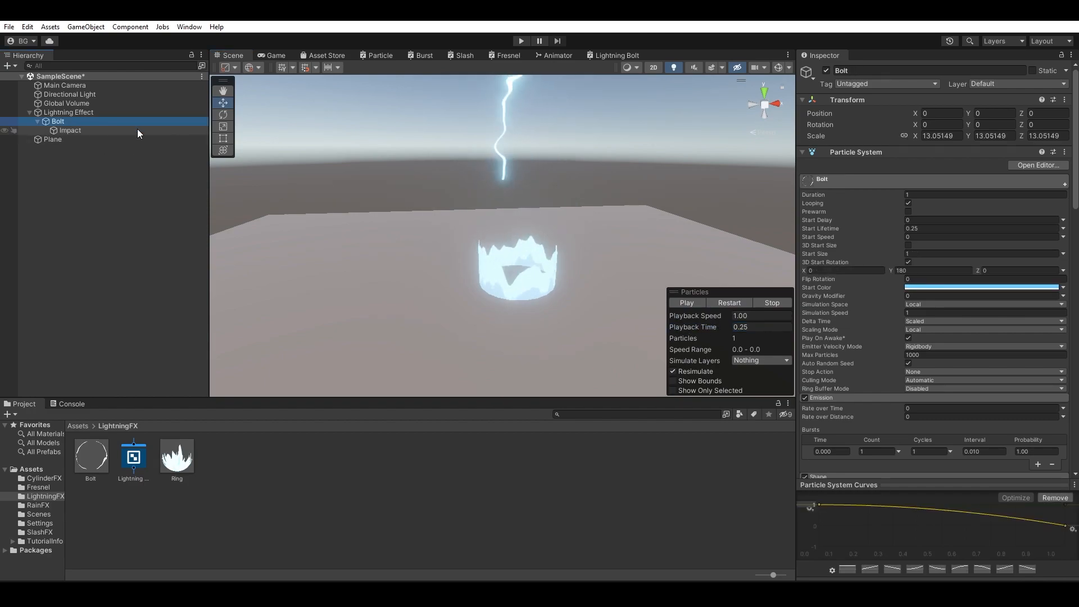
# Step: Enable 3D Start Size on Impact and set it to X 0.37, Y 0.7 and Z 0.37
pyautogui.click(90, 130)
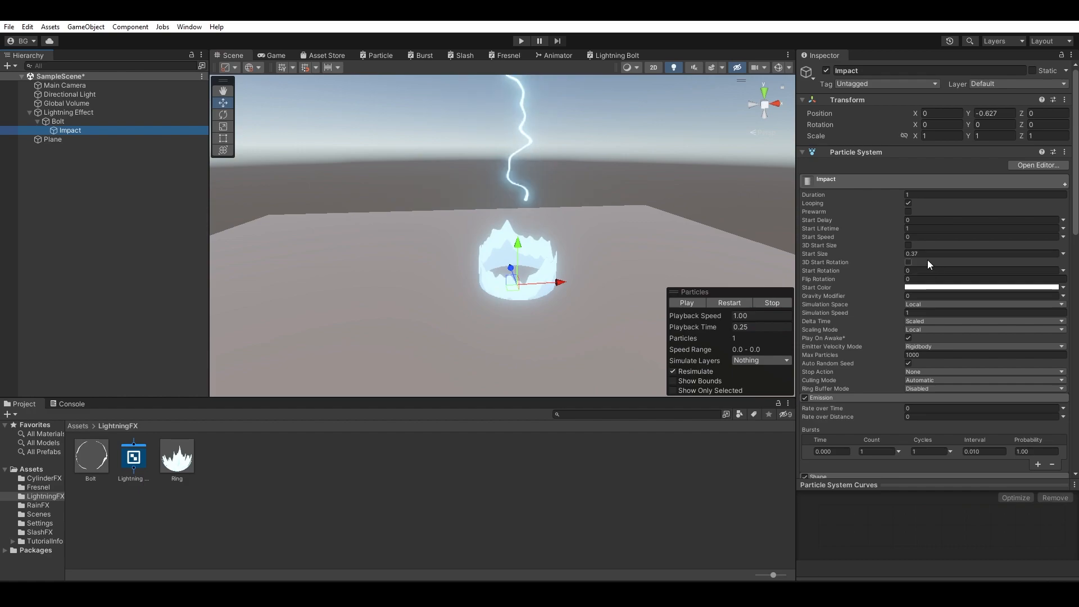
pyautogui.keyDown('alt'); pyautogui.moveTo(624, 253); pyautogui.dragTo(602, 260); pyautogui.keyUp('alt')
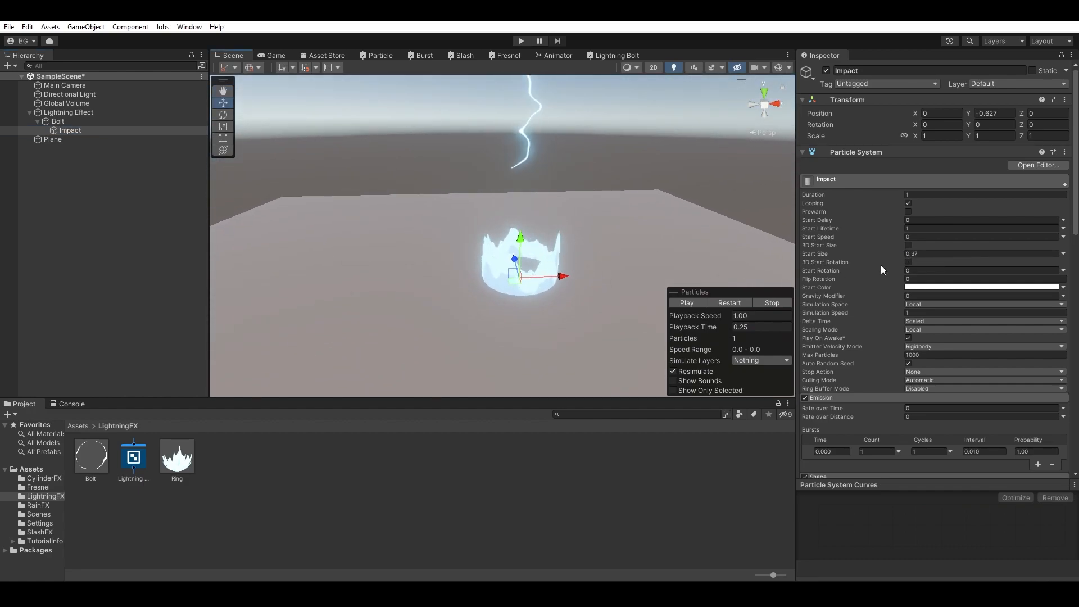
pyautogui.click(908, 245)
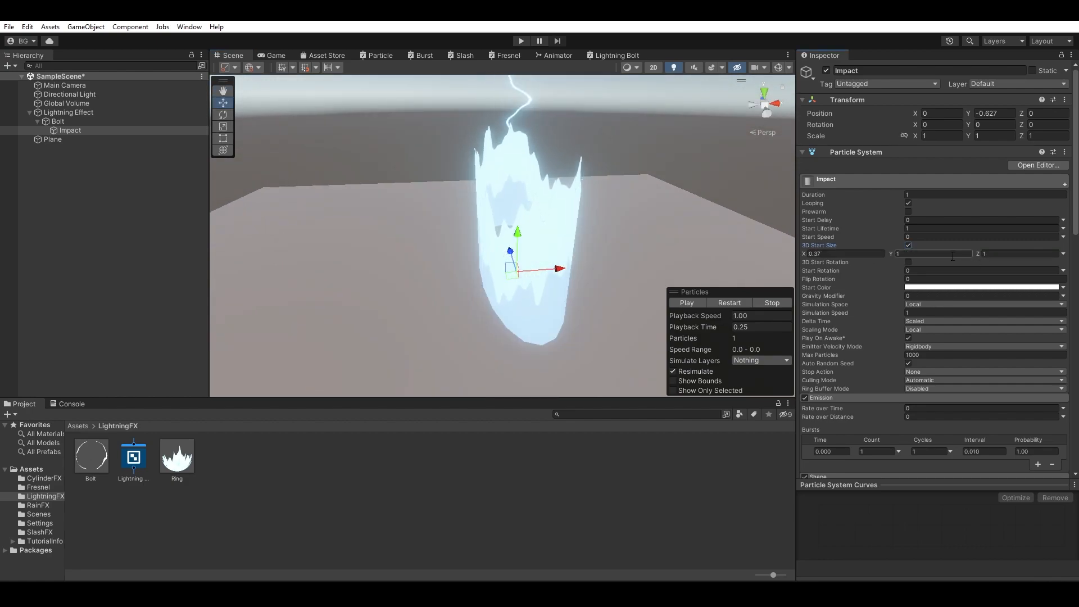
pyautogui.click(1011, 254)
pyautogui.write('0.37')
pyautogui.click(934, 254)
pyautogui.write('0.37')
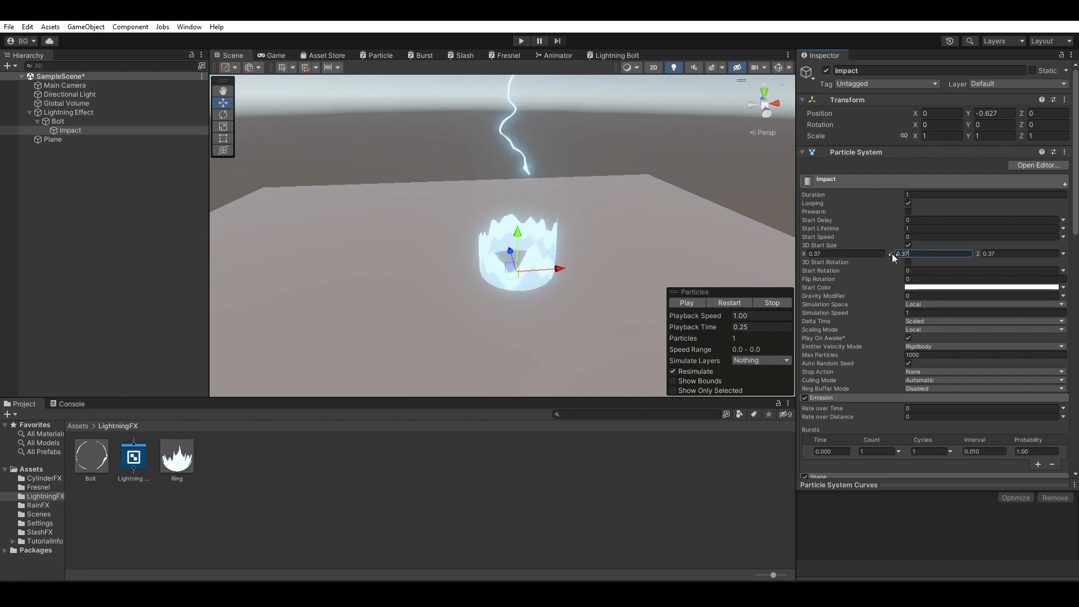
pyautogui.keyDown('alt'); pyautogui.moveTo(603, 204); pyautogui.dragTo(688, 267); pyautogui.keyUp('alt')
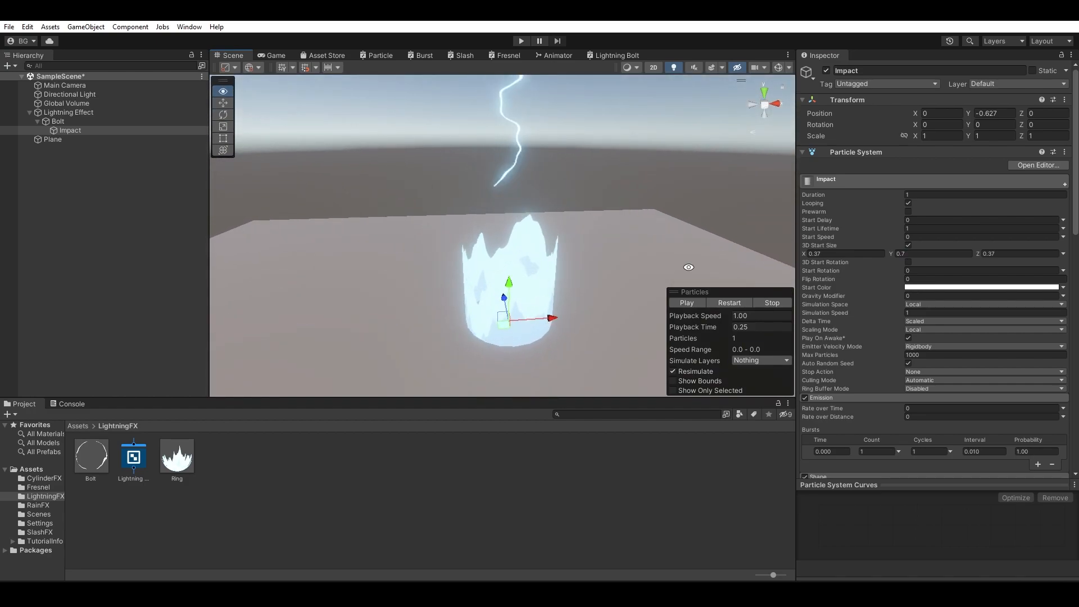
# Step: Adjust the HDR intensity of the Ring material's main Color to about 2.7
pyautogui.click(167, 456)
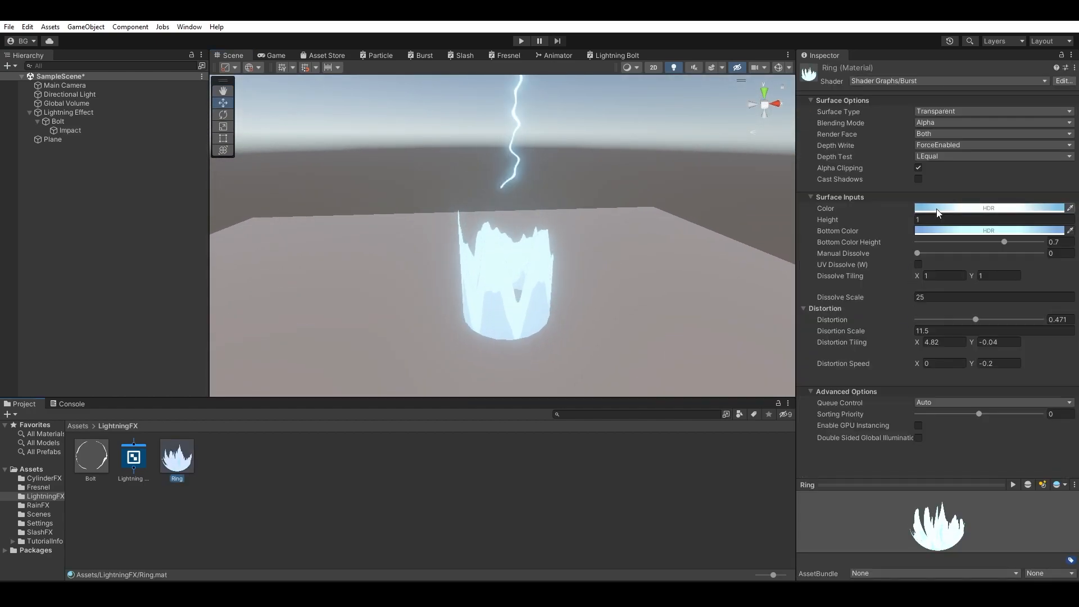
pyautogui.click(963, 211)
pyautogui.moveTo(1023, 445); pyautogui.dragTo(1022, 446)
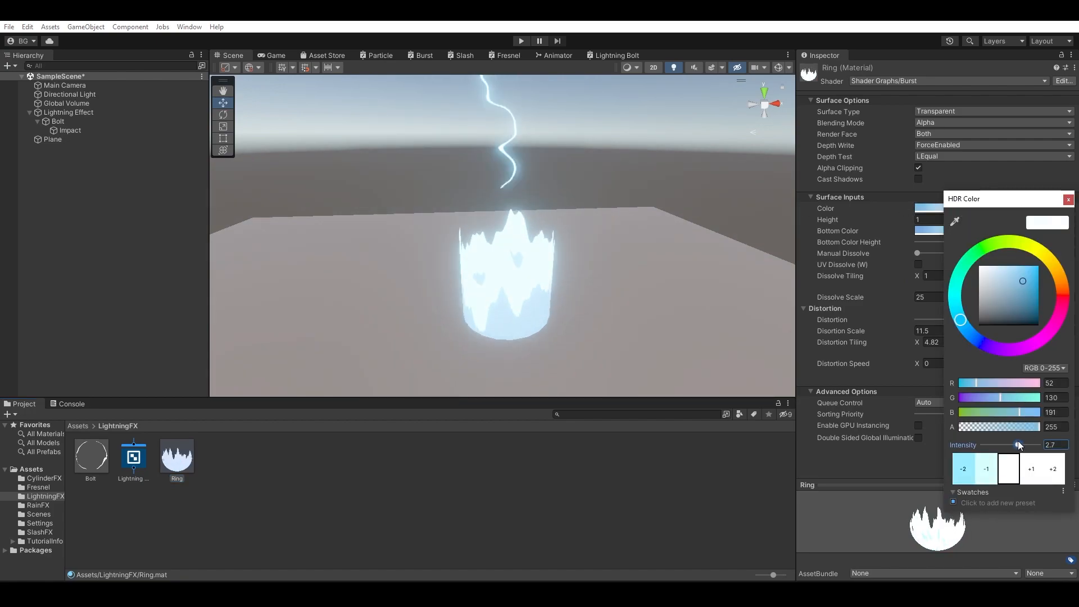
pyautogui.click(1070, 201)
# Step: Set the Ring material's Bottom Color to RGB 52, 103, 191 with an intensity of 1.4
pyautogui.click(989, 231)
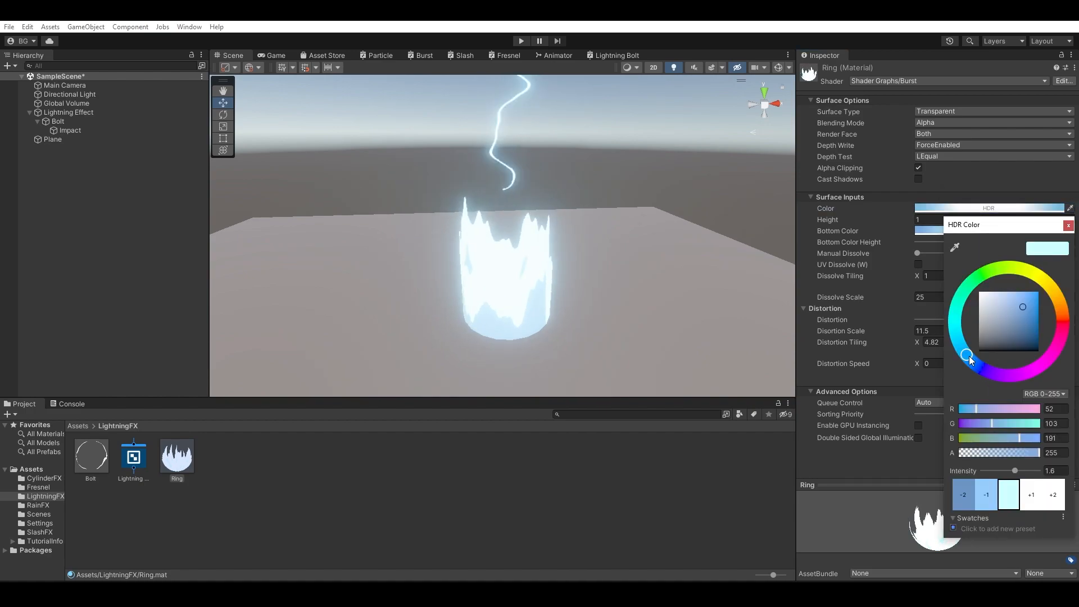
pyautogui.moveTo(1016, 473); pyautogui.dragTo(1016, 473)
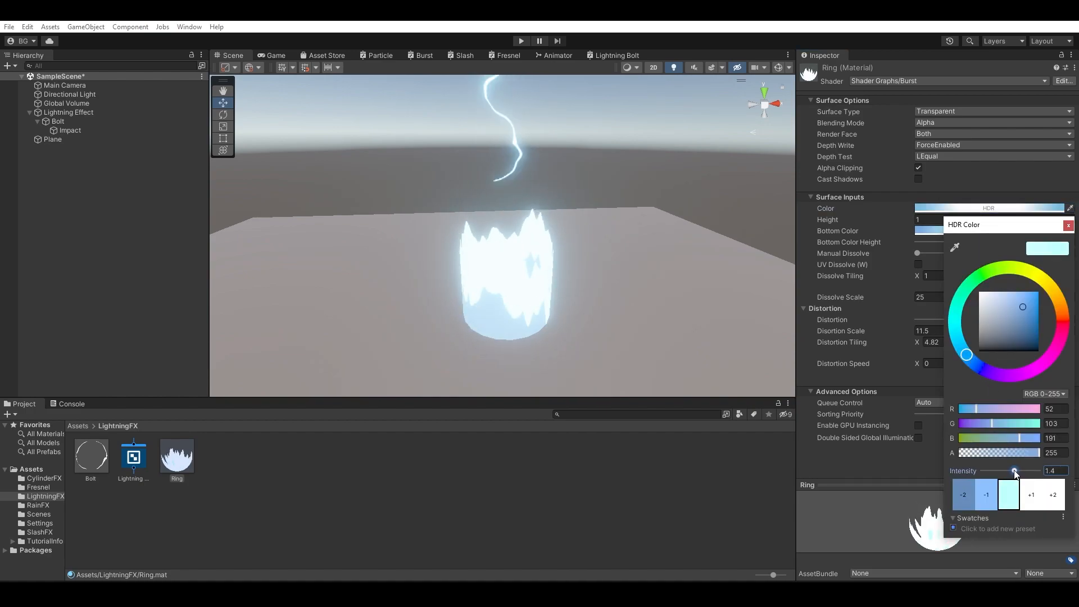
pyautogui.moveTo(644, 247)
pyautogui.keyDown('alt'); pyautogui.mouseDown()
pyautogui.moveTo(600, 246)
pyautogui.moveTo(589, 291)
pyautogui.moveTo(622, 299)
pyautogui.moveTo(659, 261)
pyautogui.mouseUp(); pyautogui.keyUp('alt')
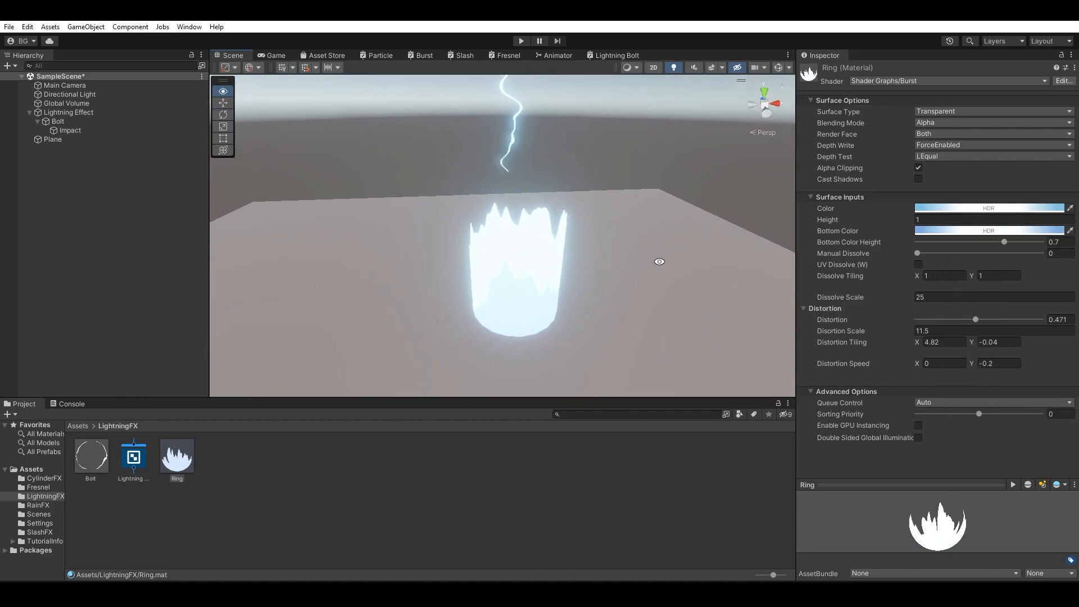
# Step: Check the Ring material's main Color and copy its HDR value onto the Bottom Color
pyautogui.click(991, 214)
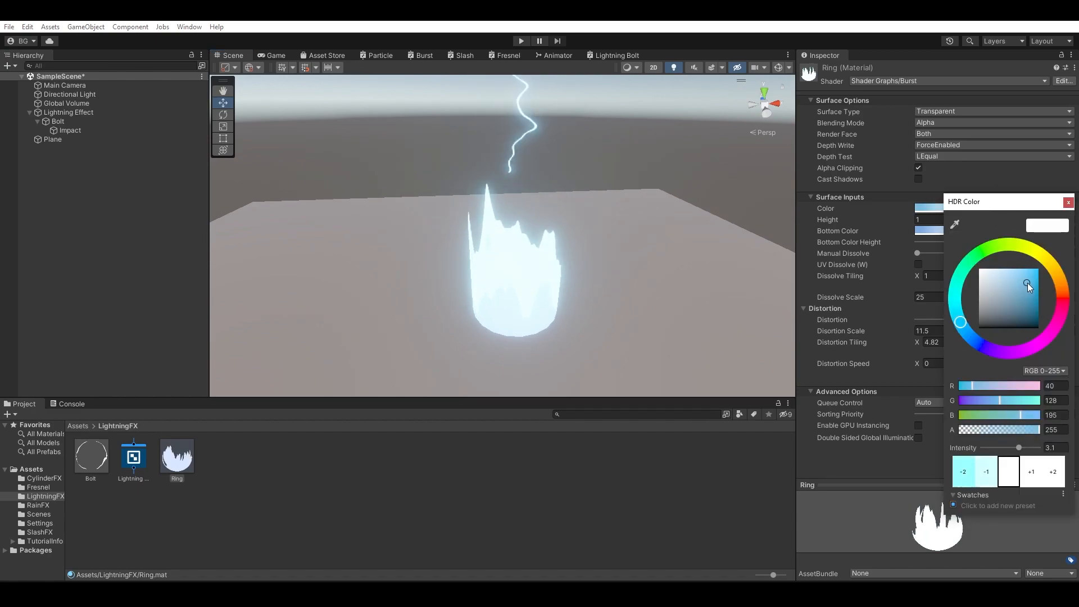
pyautogui.keyDown('alt'); pyautogui.moveTo(596, 188); pyautogui.dragTo(625, 89); pyautogui.keyUp('alt')
pyautogui.rightClick(952, 207)
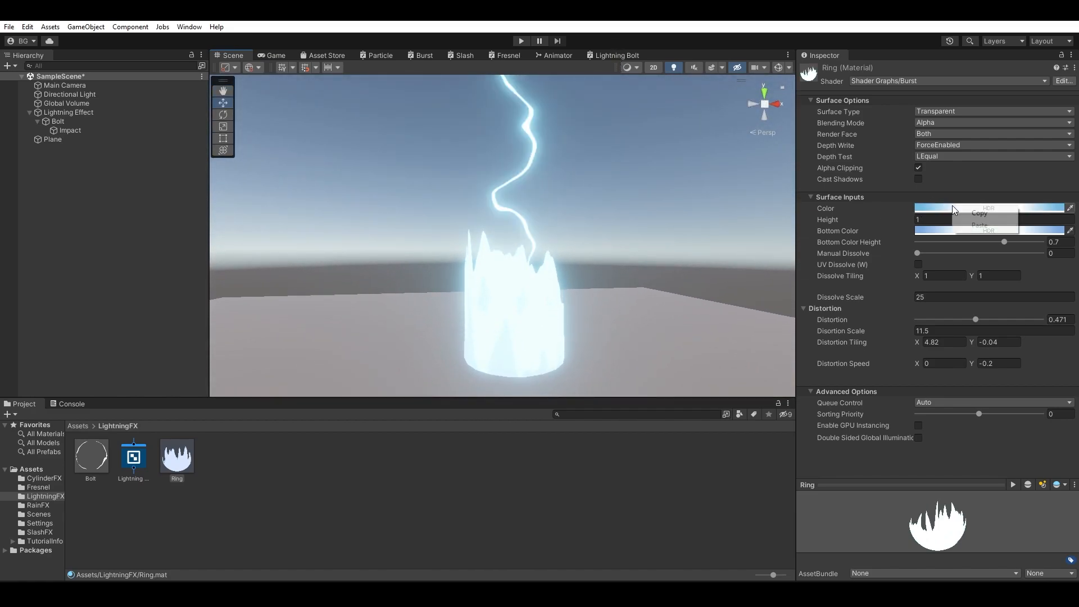
pyautogui.click(980, 213)
pyautogui.rightClick(974, 233)
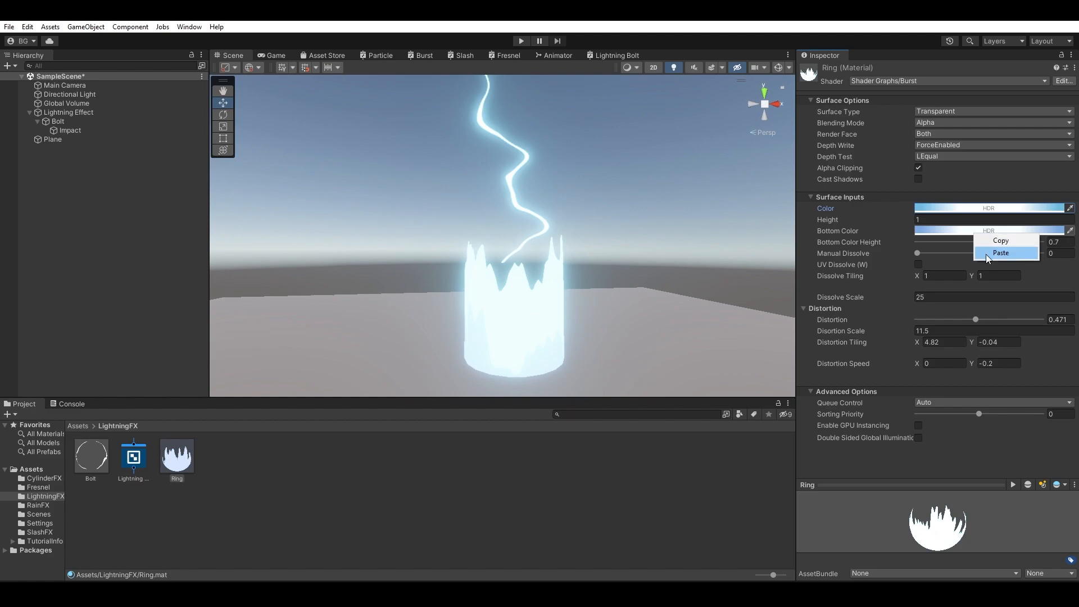
pyautogui.click(987, 255)
pyautogui.keyDown('alt'); pyautogui.moveTo(646, 222); pyautogui.dragTo(575, 286); pyautogui.keyUp('alt')
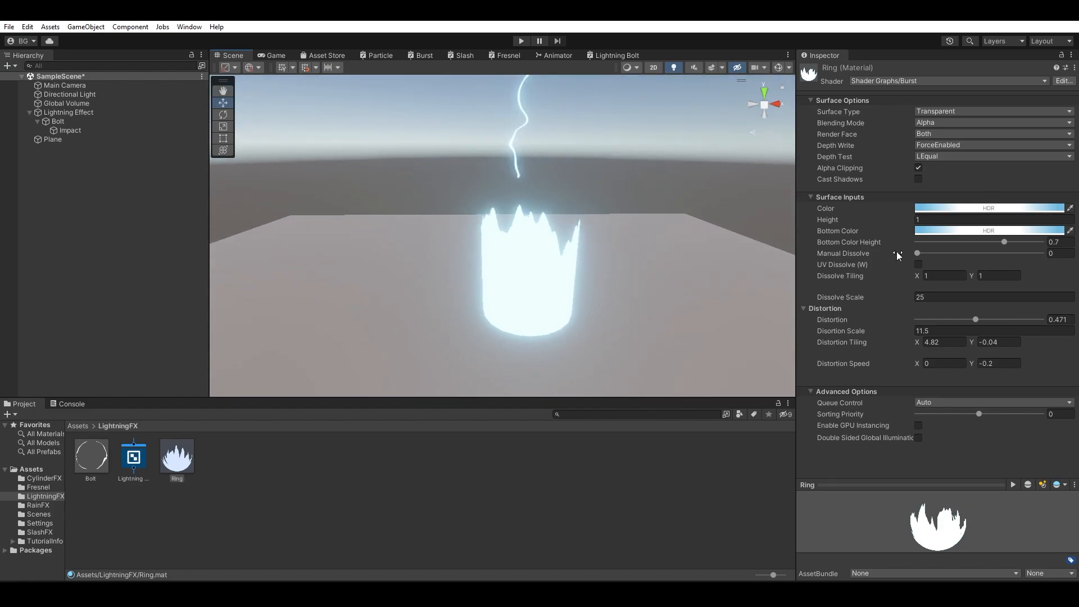
# Step: Raise the Ring material's Manual Dissolve to 0.416 and copy the Distortion Tiling X value of 4.82 into Dissolve Tiling X
pyautogui.moveTo(659, 274); pyautogui.dragTo(674, 265, button='middle')
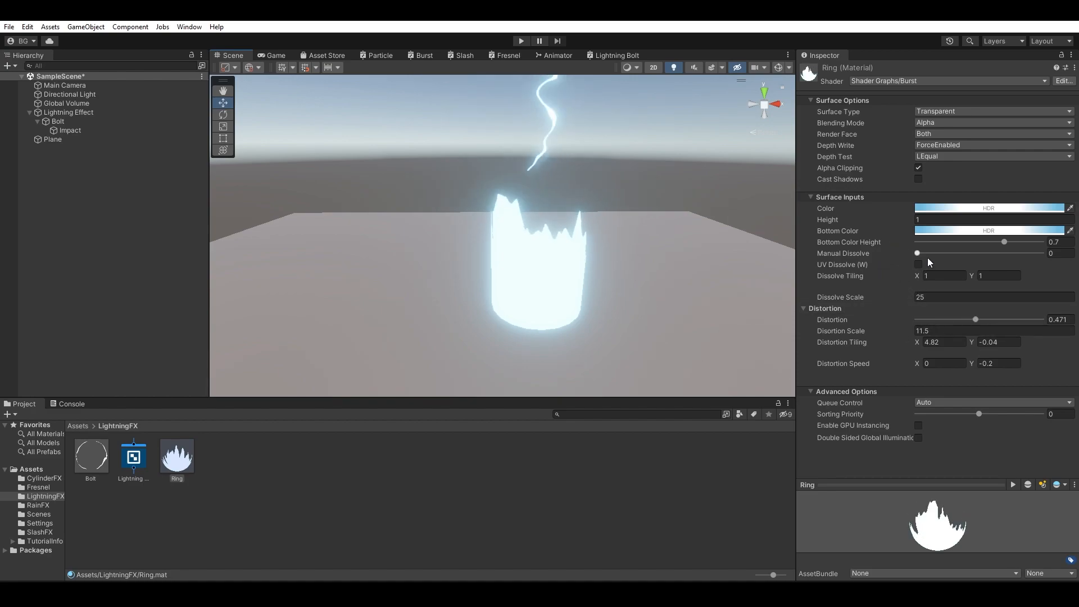
pyautogui.moveTo(925, 252); pyautogui.dragTo(969, 254)
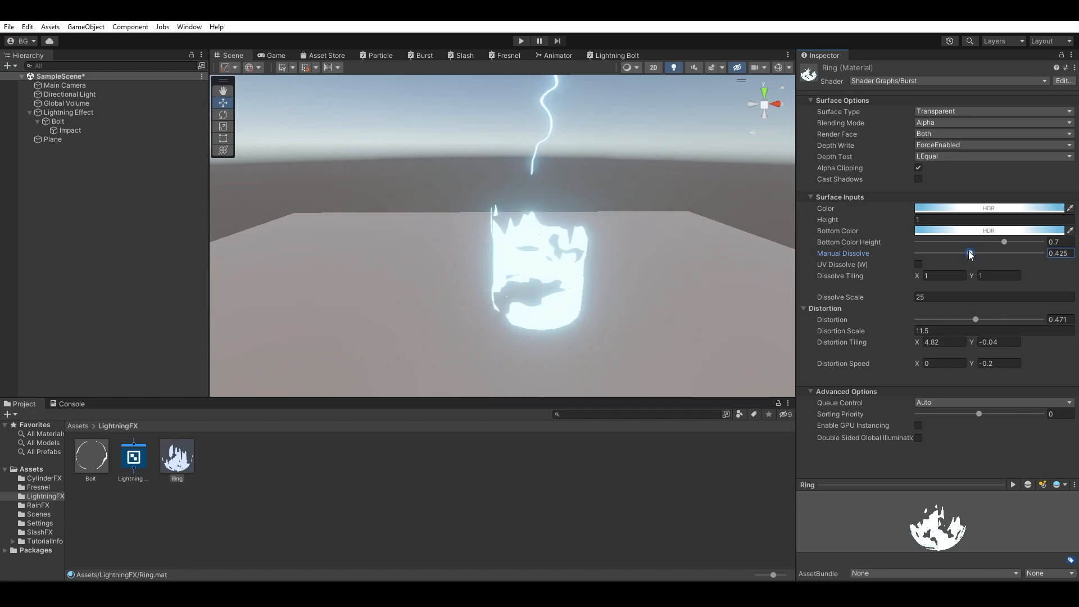
pyautogui.click(948, 341)
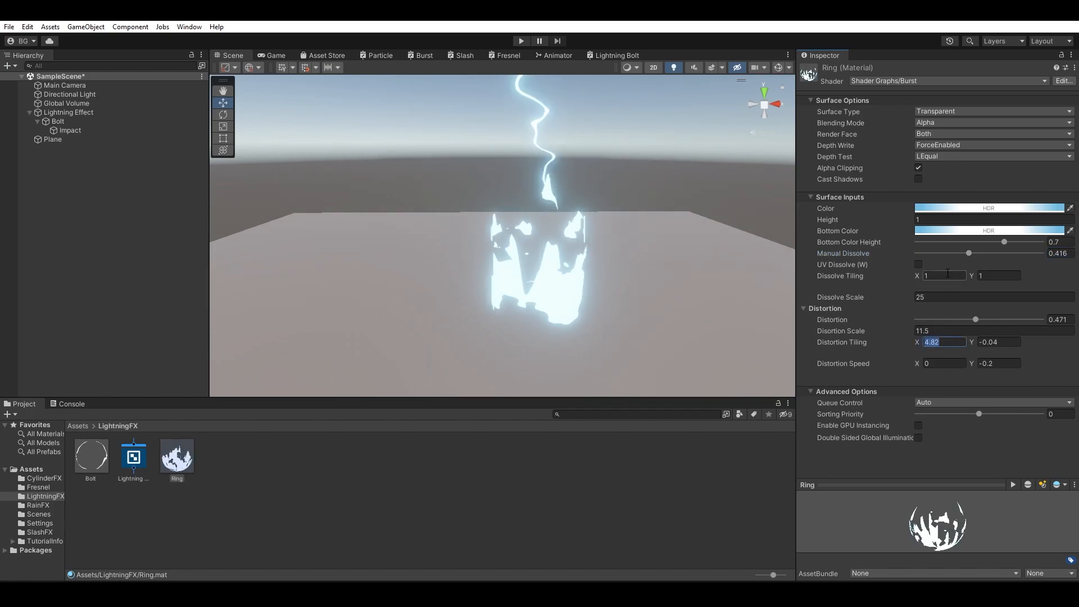
pyautogui.click(948, 275)
pyautogui.hotkey('ctrl', 'v')
pyautogui.keyDown('alt'); pyautogui.moveTo(665, 264); pyautogui.dragTo(680, 262); pyautogui.keyUp('alt')
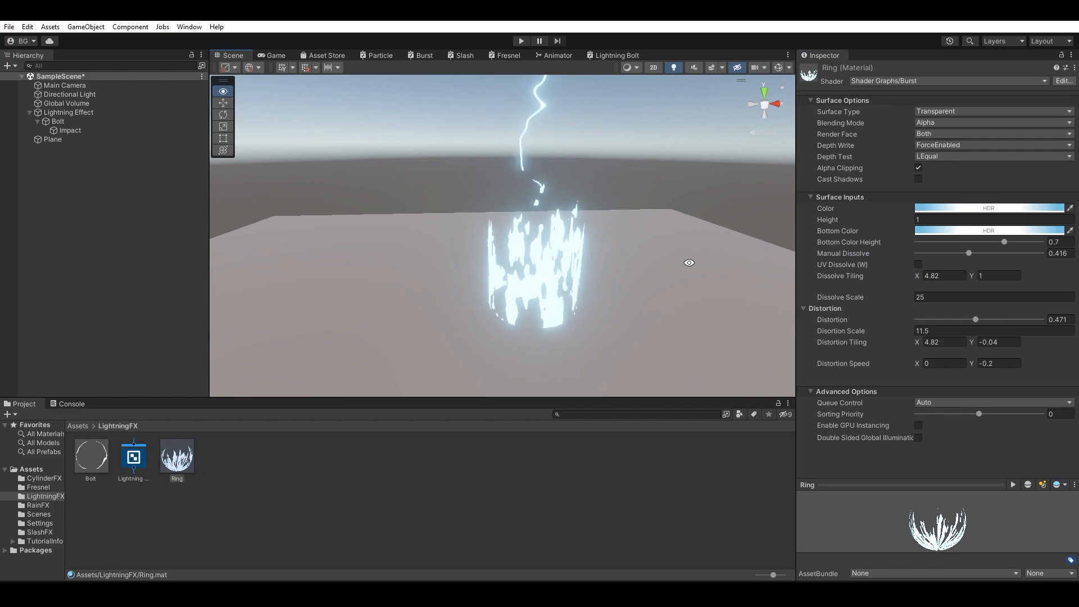
# Step: Copy the Ring material's distortion scale value of 11.5 into its Dissolve Scale
pyautogui.click(936, 330)
pyautogui.hotkey('ctrl', 'c')
pyautogui.click(929, 297)
pyautogui.hotkey('ctrl', 'v')
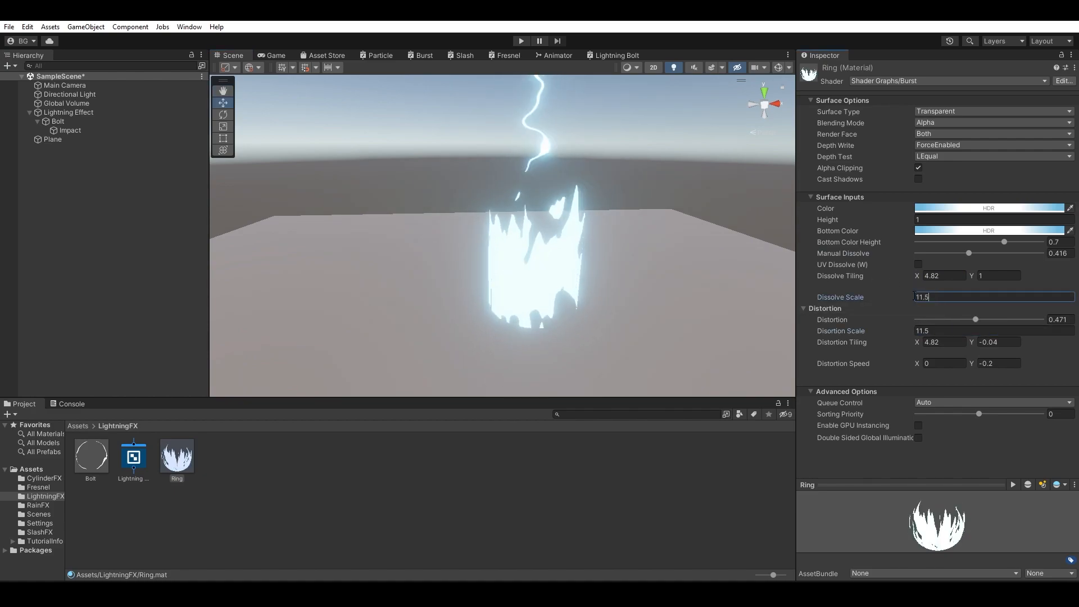
pyautogui.keyDown('alt'); pyautogui.moveTo(648, 267); pyautogui.dragTo(638, 263); pyautogui.keyUp('alt')
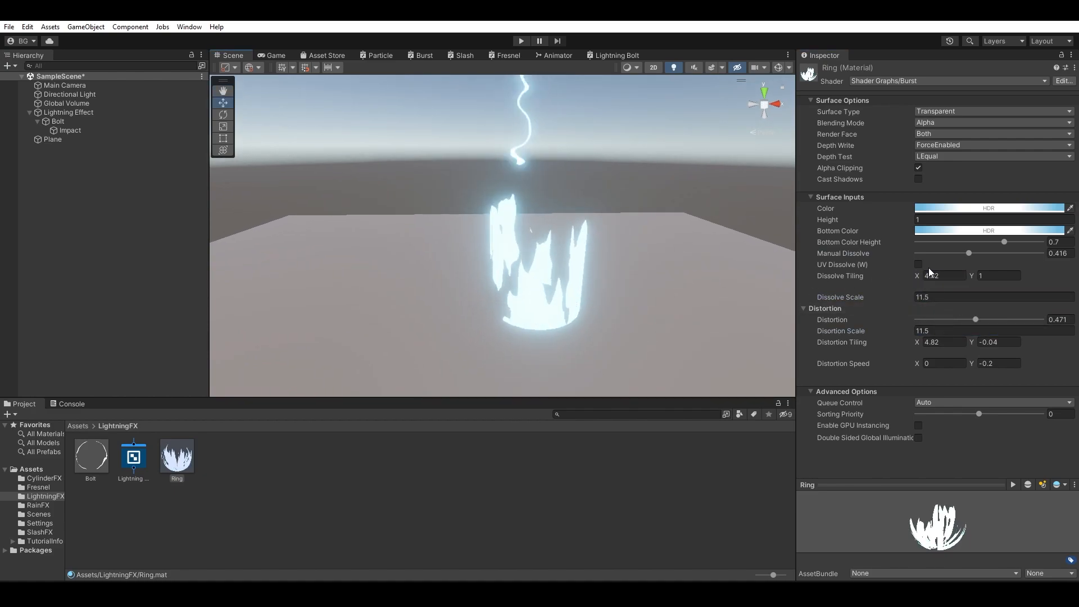
# Step: Set the Ring material's Manual Dissolve to 0.43 and Distortion Speed Y to -3, comparing the speed with the Bolt material's
pyautogui.moveTo(987, 252)
pyautogui.mouseDown()
pyautogui.moveTo(1000, 250)
pyautogui.moveTo(917, 253)
pyautogui.moveTo(985, 252)
pyautogui.mouseUp()
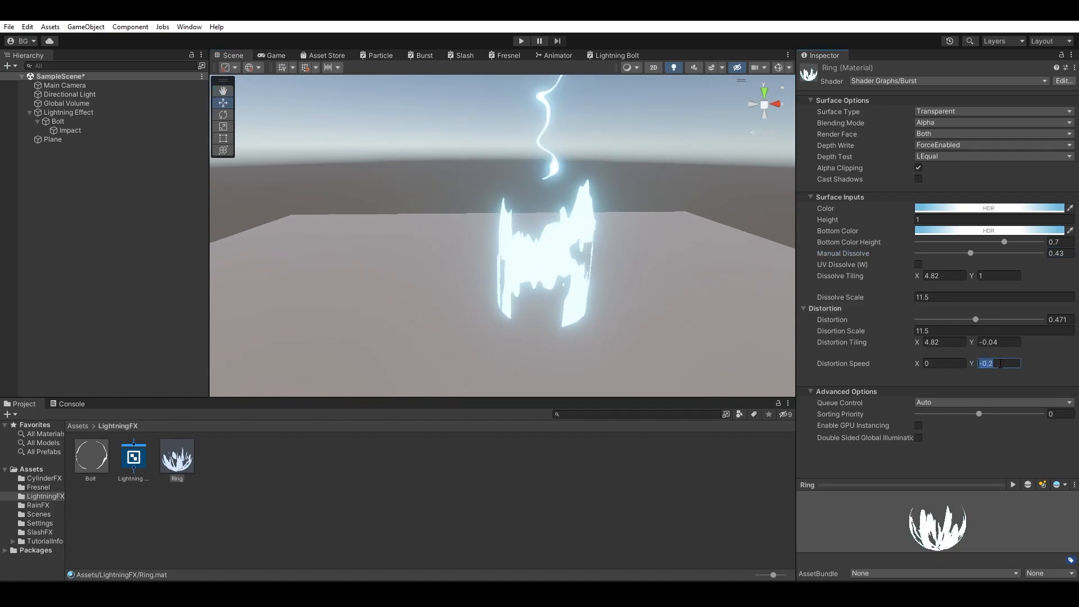
pyautogui.write('-3')
pyautogui.keyDown('alt'); pyautogui.moveTo(667, 223); pyautogui.dragTo(670, 224); pyautogui.keyUp('alt')
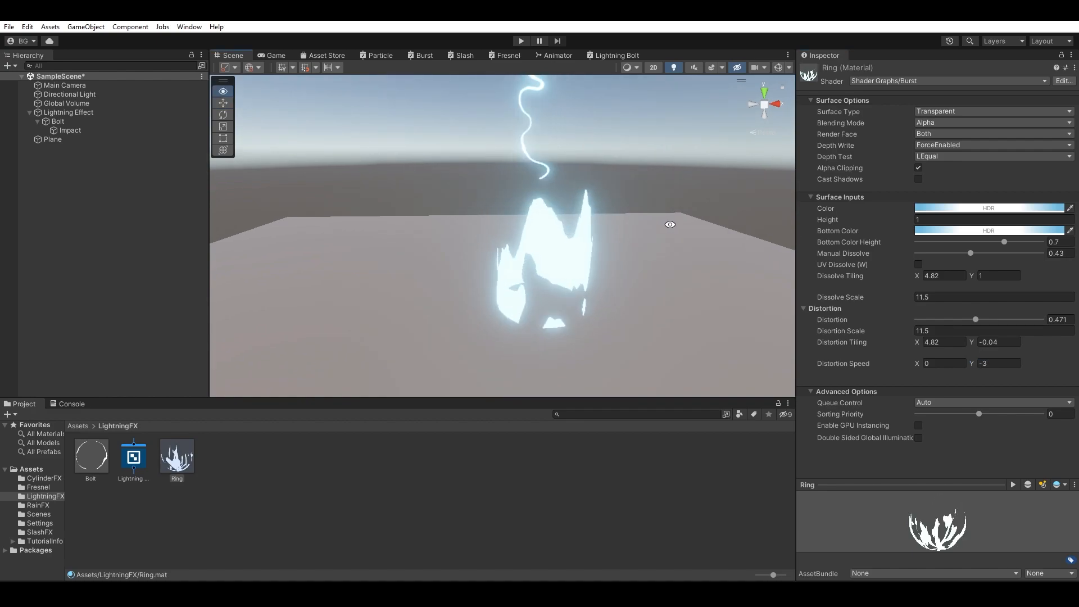
pyautogui.click(78, 458)
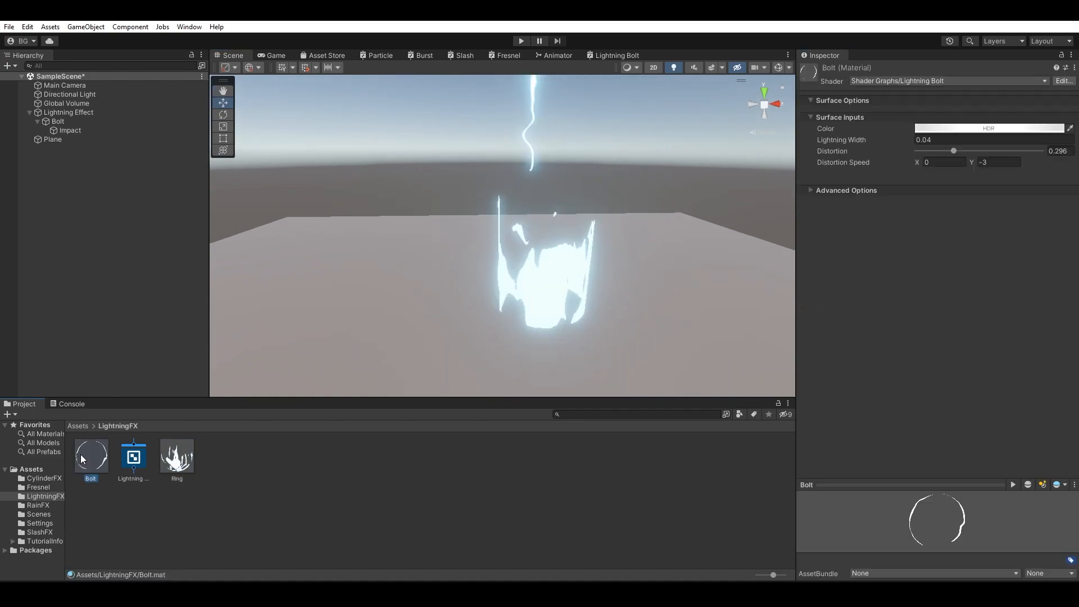
pyautogui.click(186, 453)
pyautogui.keyDown('alt'); pyautogui.moveTo(712, 318); pyautogui.dragTo(519, 263); pyautogui.keyUp('alt')
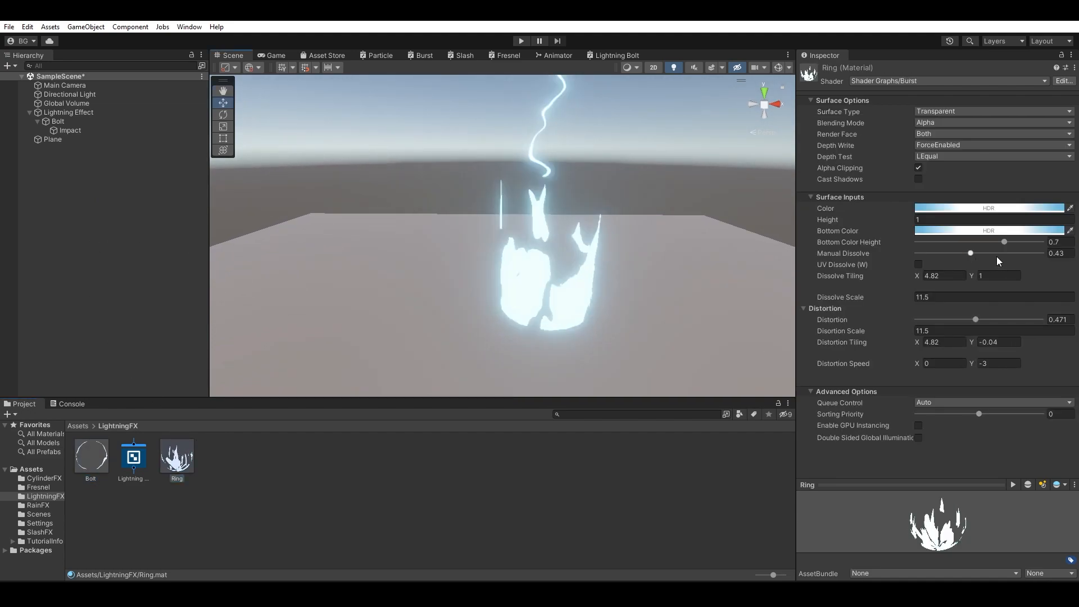
# Step: Try lowering the Ring material's Distortion to about 0.259 and undo the change
pyautogui.moveTo(976, 318); pyautogui.dragTo(949, 322)
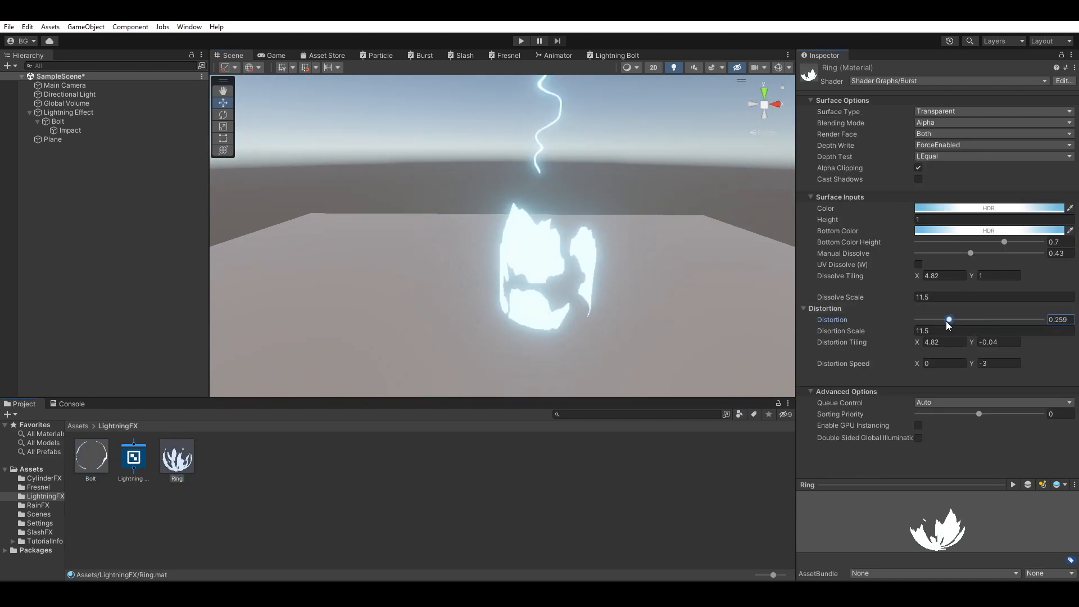
pyautogui.hotkey('ctrl', 'z')
# Step: Set the Ring material's Manual Dissolve to 0.412, Dissolve Tiling Y to -0.8 and Distortion Speed Y to 3
pyautogui.moveTo(971, 253)
pyautogui.mouseDown()
pyautogui.moveTo(977, 265)
pyautogui.moveTo(949, 255)
pyautogui.moveTo(993, 255)
pyautogui.moveTo(926, 251)
pyautogui.moveTo(1001, 249)
pyautogui.moveTo(947, 248)
pyautogui.moveTo(971, 253)
pyautogui.moveTo(981, 275)
pyautogui.moveTo(1008, 273)
pyautogui.moveTo(973, 275)
pyautogui.mouseUp()
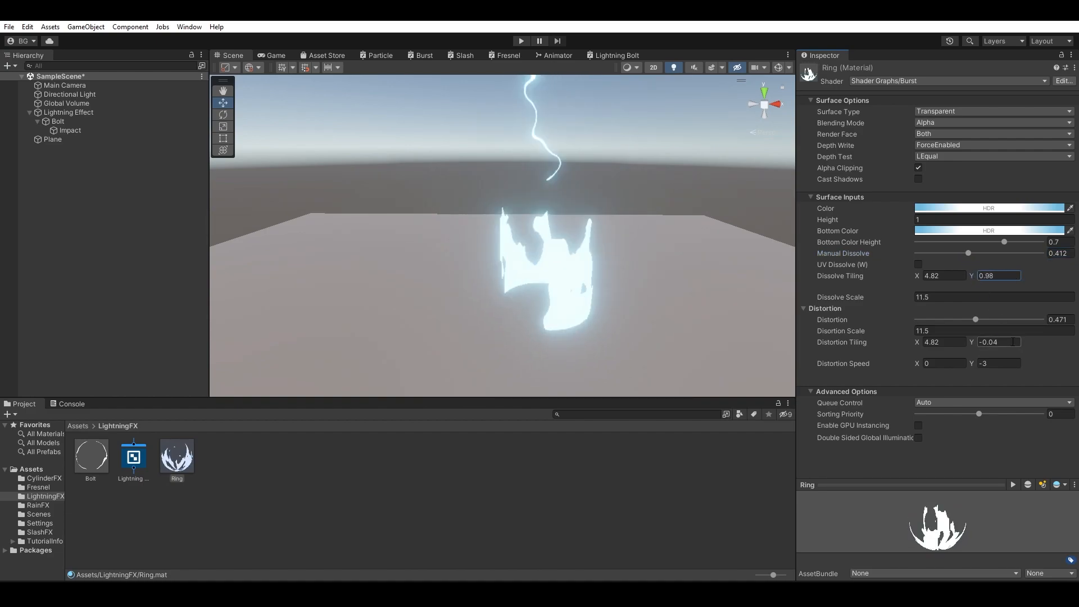
pyautogui.click(1013, 341)
pyautogui.keyDown('alt'); pyautogui.moveTo(683, 253); pyautogui.dragTo(684, 254); pyautogui.keyUp('alt')
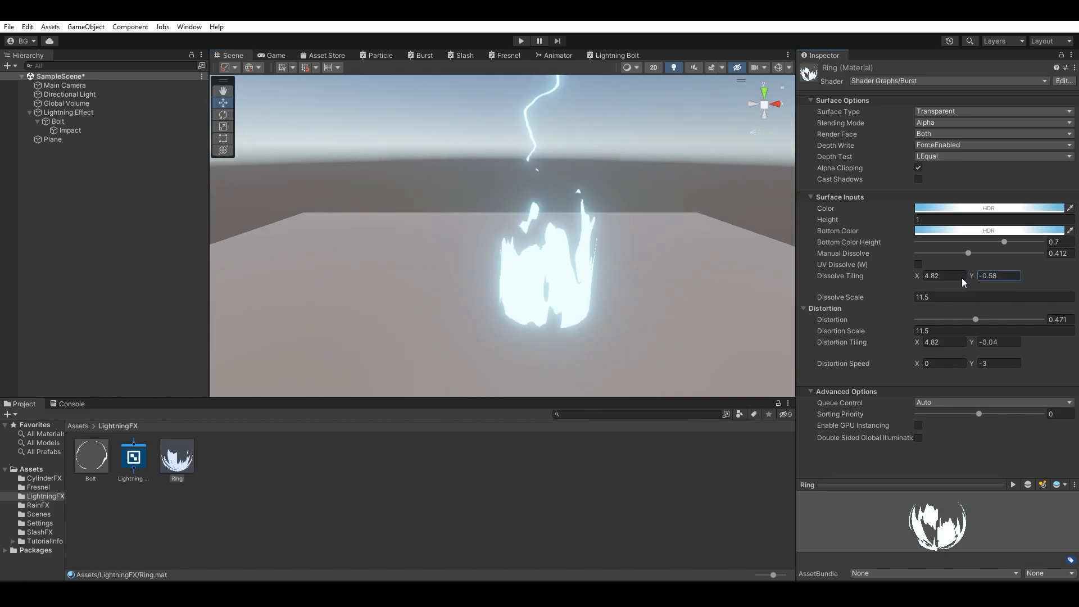
pyautogui.moveTo(956, 276); pyautogui.dragTo(957, 278)
pyautogui.keyDown('alt'); pyautogui.moveTo(610, 237); pyautogui.dragTo(626, 321); pyautogui.keyUp('alt')
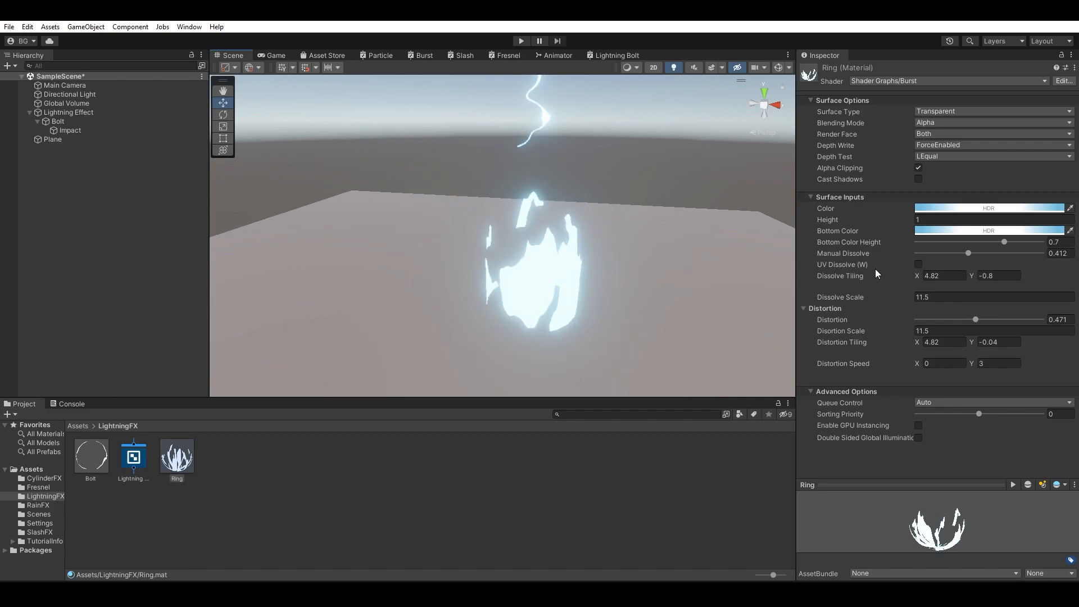
# Step: Enable UV Dissolve (W) on the Ring material and view the ring in the scene
pyautogui.click(918, 265)
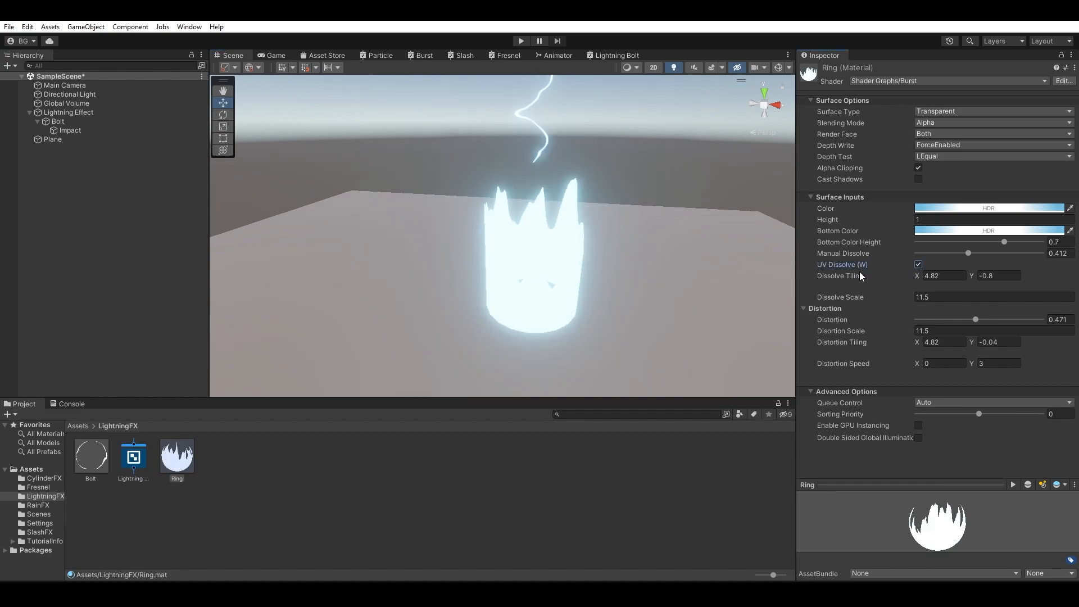
pyautogui.keyDown('alt'); pyautogui.moveTo(725, 275); pyautogui.dragTo(736, 277); pyautogui.keyUp('alt')
pyautogui.click(134, 141)
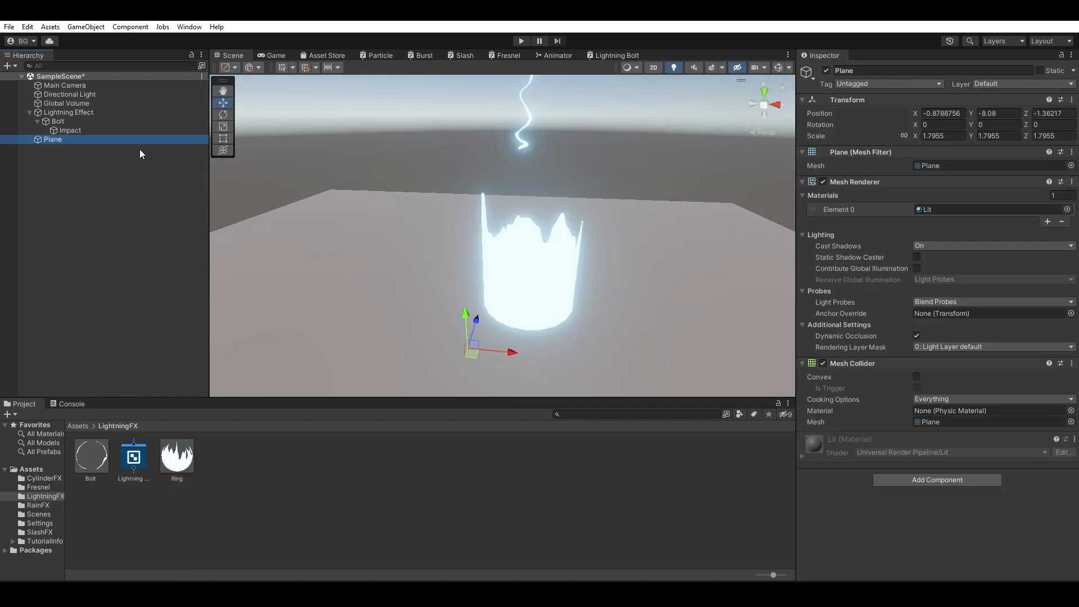
pyautogui.moveTo(585, 248)
pyautogui.keyDown('alt'); pyautogui.mouseDown()
pyautogui.moveTo(572, 251)
pyautogui.moveTo(588, 261)
pyautogui.moveTo(591, 245)
pyautogui.mouseUp(); pyautogui.keyUp('alt')
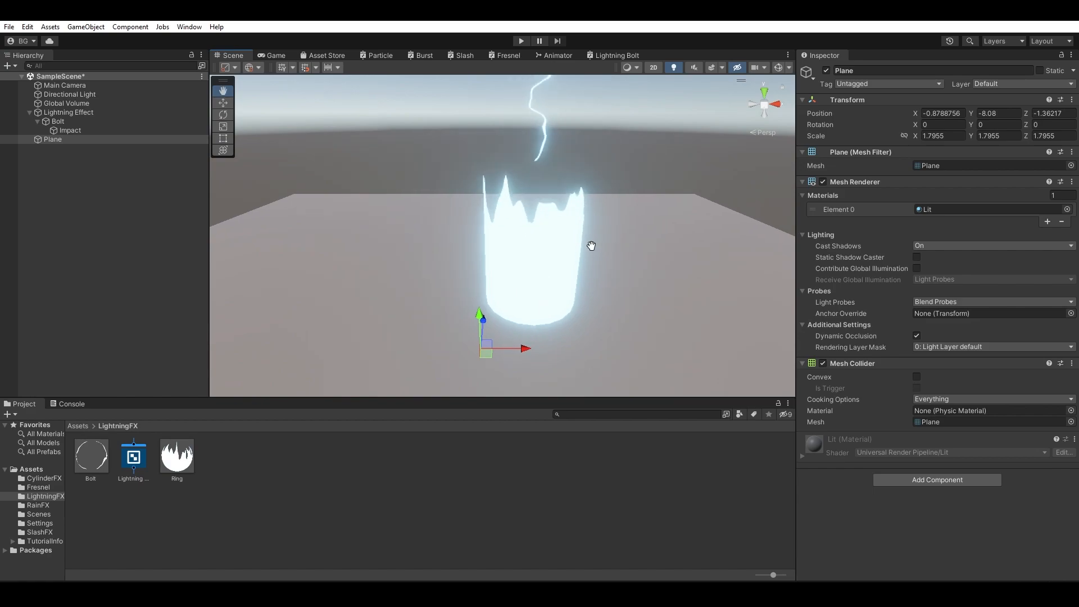
# Step: Enable Custom Vertex Streams in Impact's Renderer and add the UV2 and Custom1.xyzw streams
pyautogui.click(93, 130)
pyautogui.scroll(-15, 880, 319)
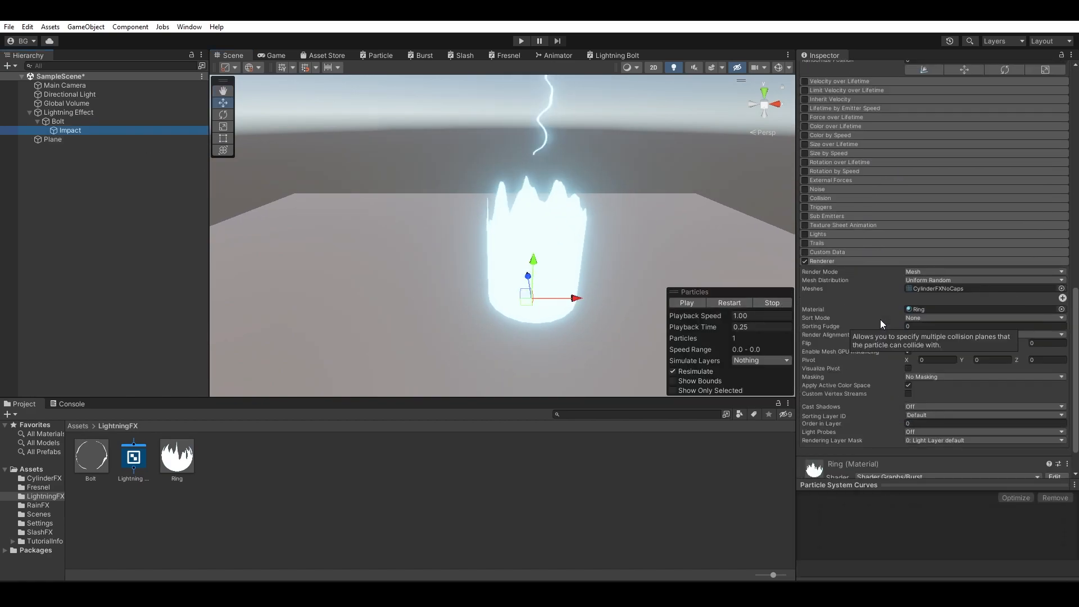
pyautogui.click(909, 353)
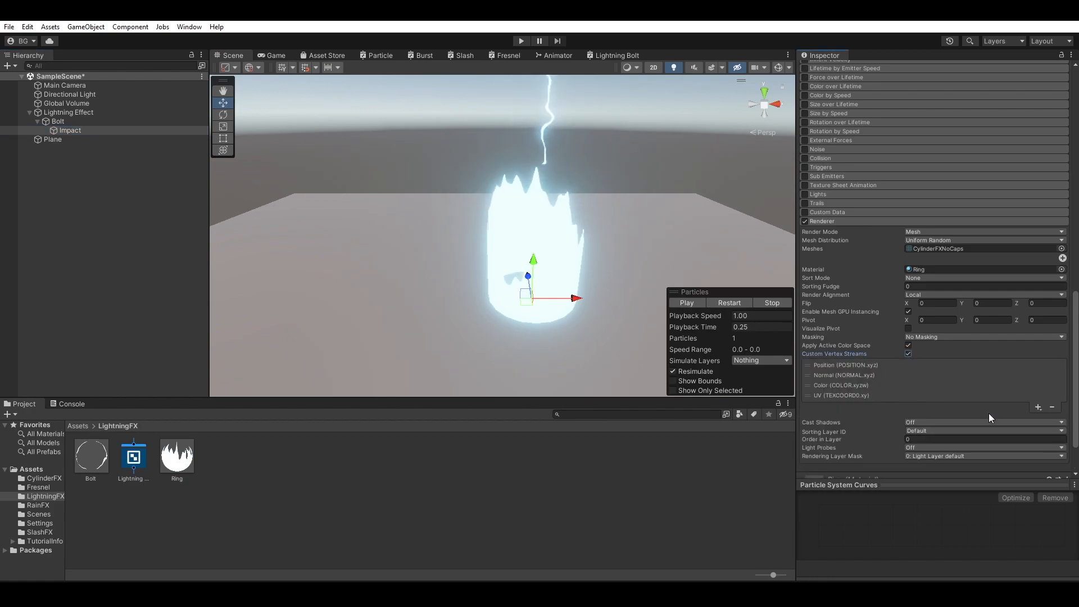
pyautogui.click(1039, 407)
pyautogui.moveTo(1024, 427)
pyautogui.click(942, 425)
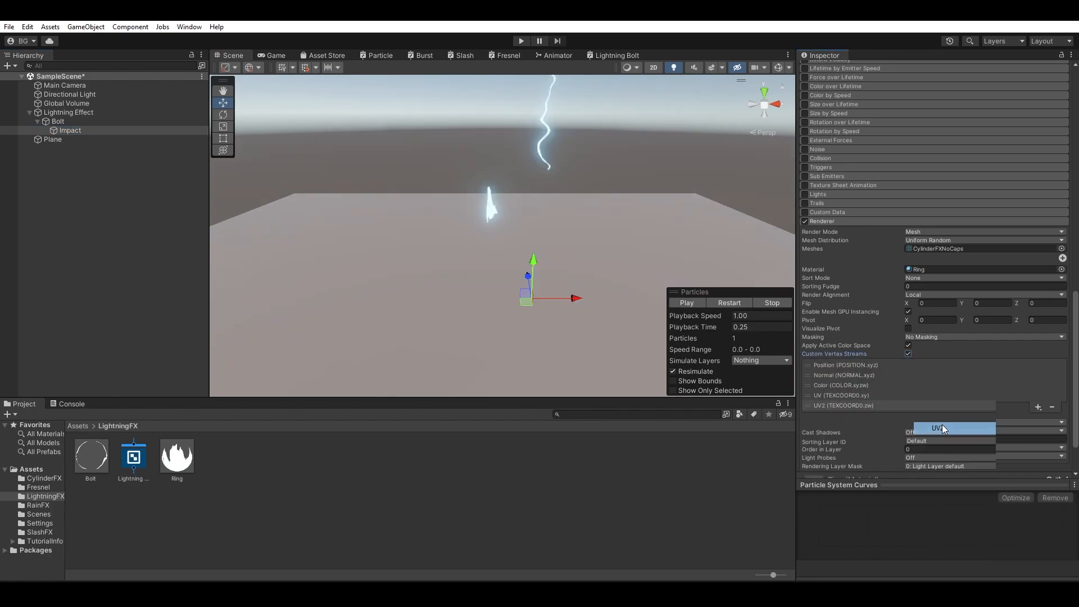
pyautogui.click(1039, 417)
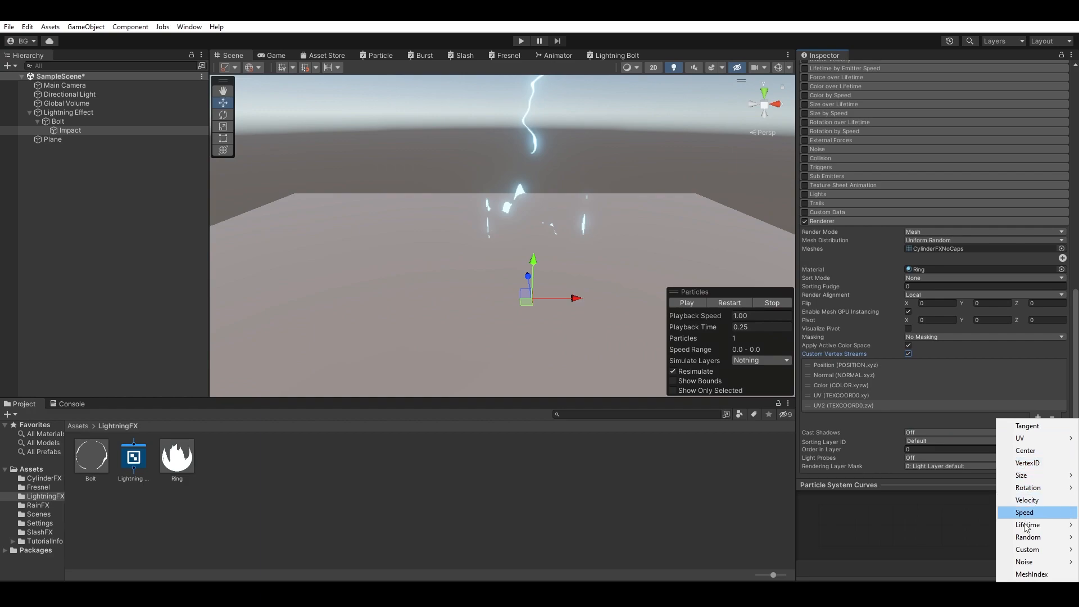
pyautogui.moveTo(1030, 550)
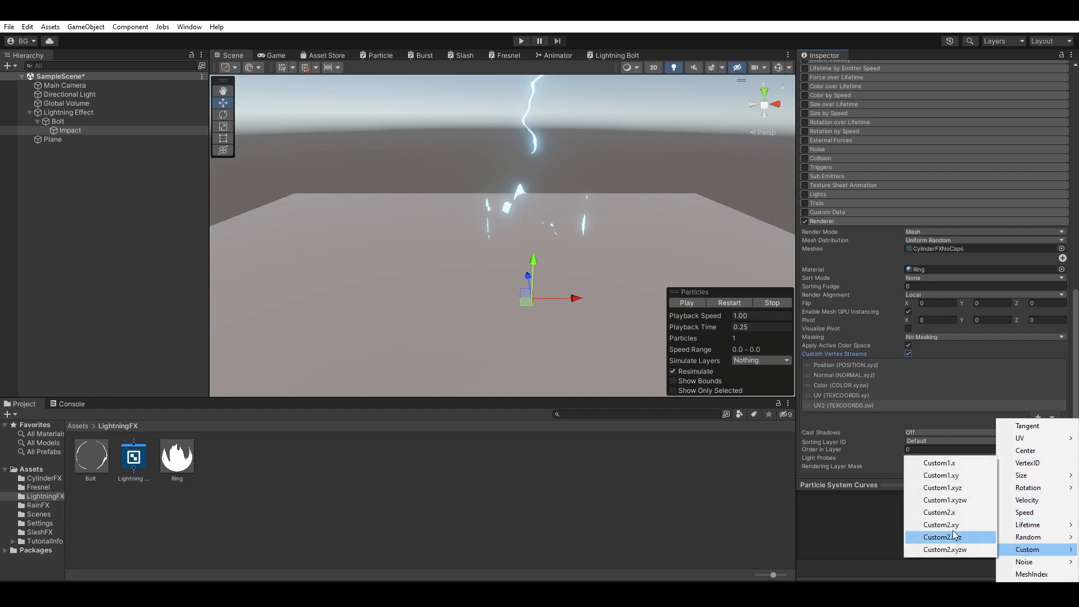
pyautogui.click(950, 501)
# Step: Enable Custom Data on Impact and set the Custom1 mode to Vector
pyautogui.click(813, 211)
pyautogui.click(930, 235)
pyautogui.click(942, 259)
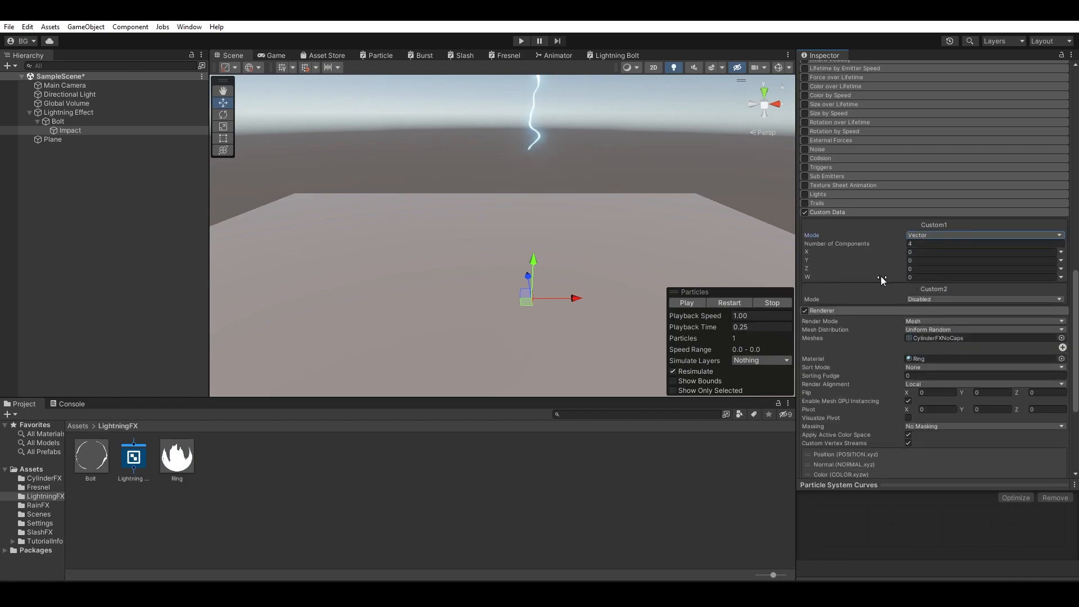
pyautogui.moveTo(881, 274); pyautogui.dragTo(900, 279)
# Step: Change Custom1's W component to a linear curve descending from 1 to 0 and scrub the playback time to 0.18
pyautogui.click(1061, 277)
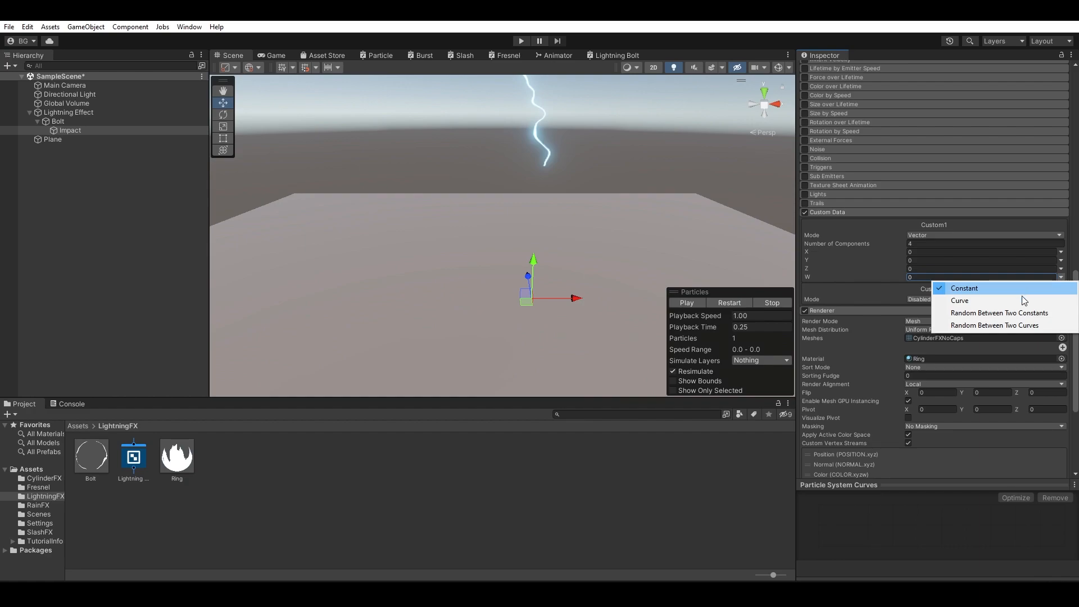
pyautogui.click(1022, 300)
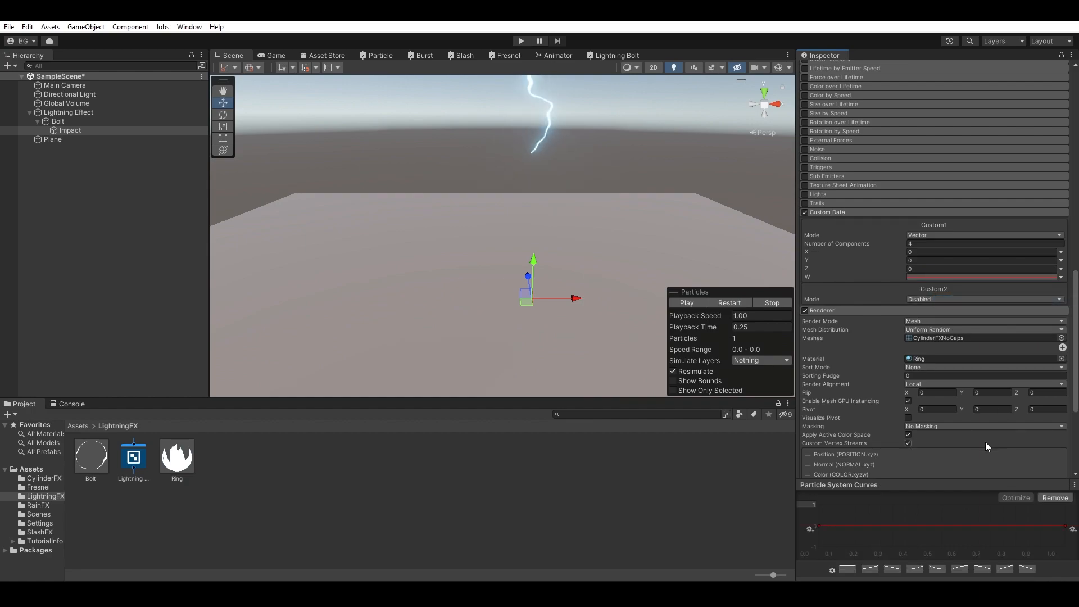
pyautogui.click(895, 570)
pyautogui.moveTo(710, 328); pyautogui.dragTo(619, 313)
# Step: Enable Size over Lifetime on Impact with a rising curve that eases out, and replay the effect
pyautogui.scroll(5, 929, 299)
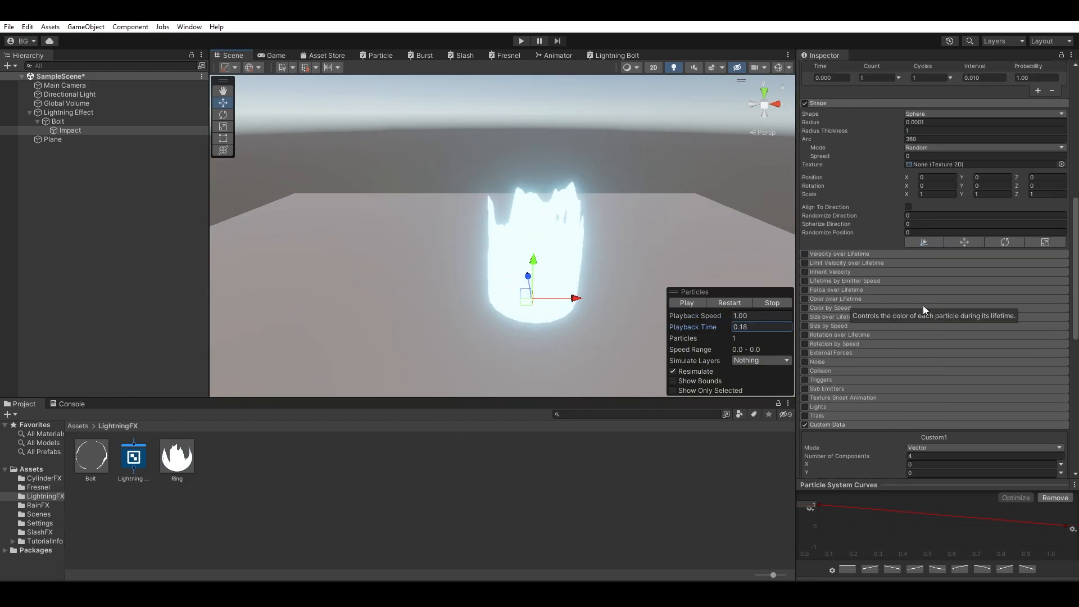
pyautogui.click(806, 318)
pyautogui.click(828, 317)
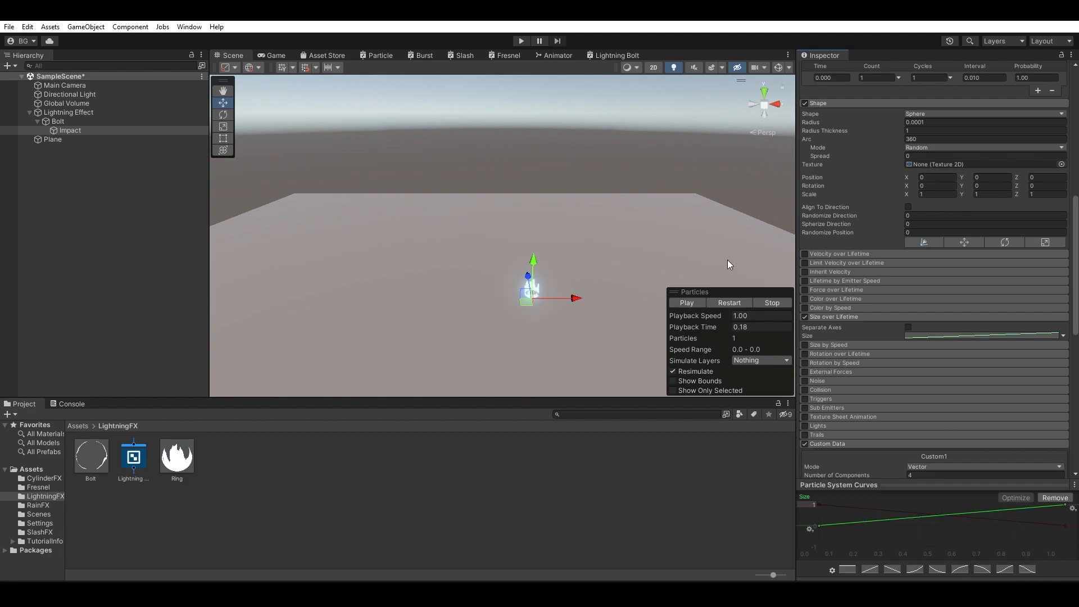
pyautogui.click(717, 302)
pyautogui.click(696, 303)
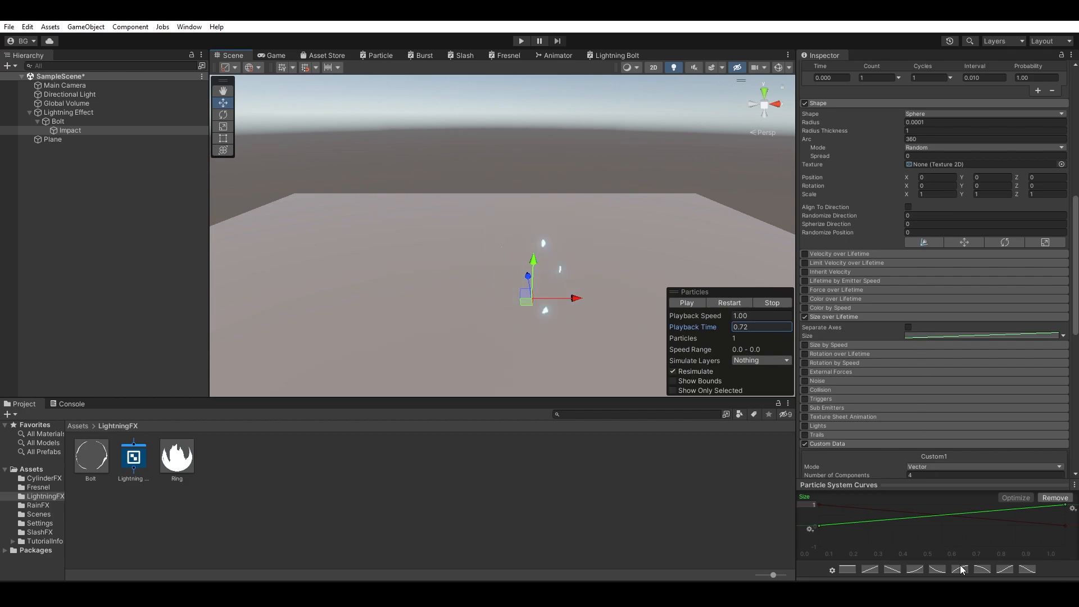
pyautogui.click(721, 302)
pyautogui.click(690, 302)
# Step: Try a Start Lifetime of 0.2 on Impact and settle on 0.3
pyautogui.scroll(10, 922, 249)
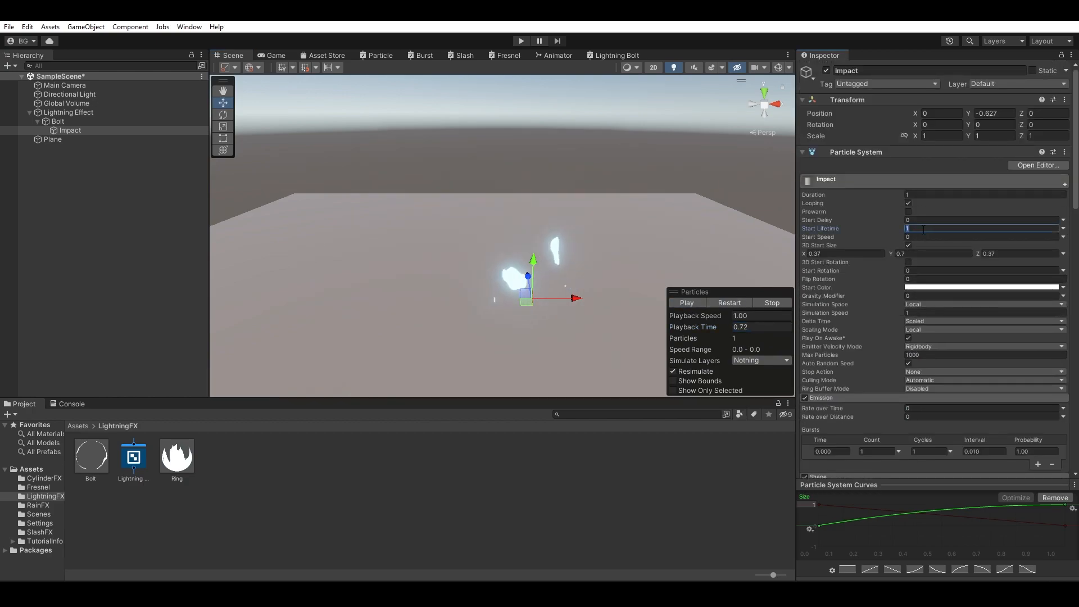
pyautogui.click(727, 303)
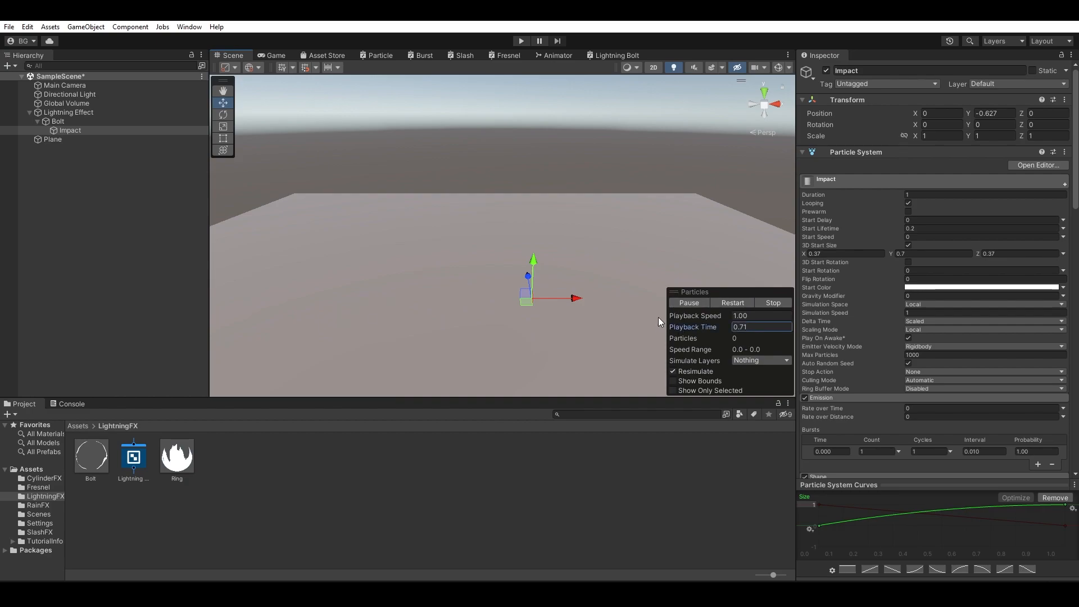
pyautogui.write('0.3')
pyautogui.press('Return')
# Step: Replay the Impact preview and scrub its playback time to about 0.19
pyautogui.click(723, 306)
pyautogui.click(704, 305)
pyautogui.click(721, 306)
pyautogui.click(701, 305)
pyautogui.moveTo(710, 323)
pyautogui.mouseDown()
pyautogui.moveTo(741, 324)
pyautogui.moveTo(713, 322)
pyautogui.mouseUp()
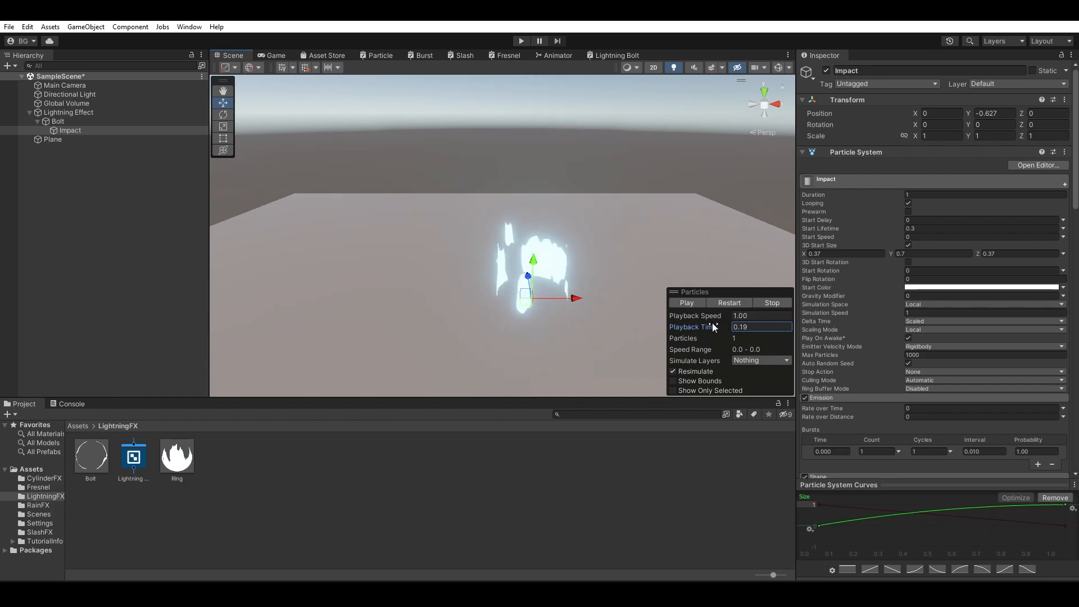
# Step: Set Impact's 3D Start Size to 0.45 on X and Z, and replay the preview
pyautogui.click(841, 254)
pyautogui.write('0.45')
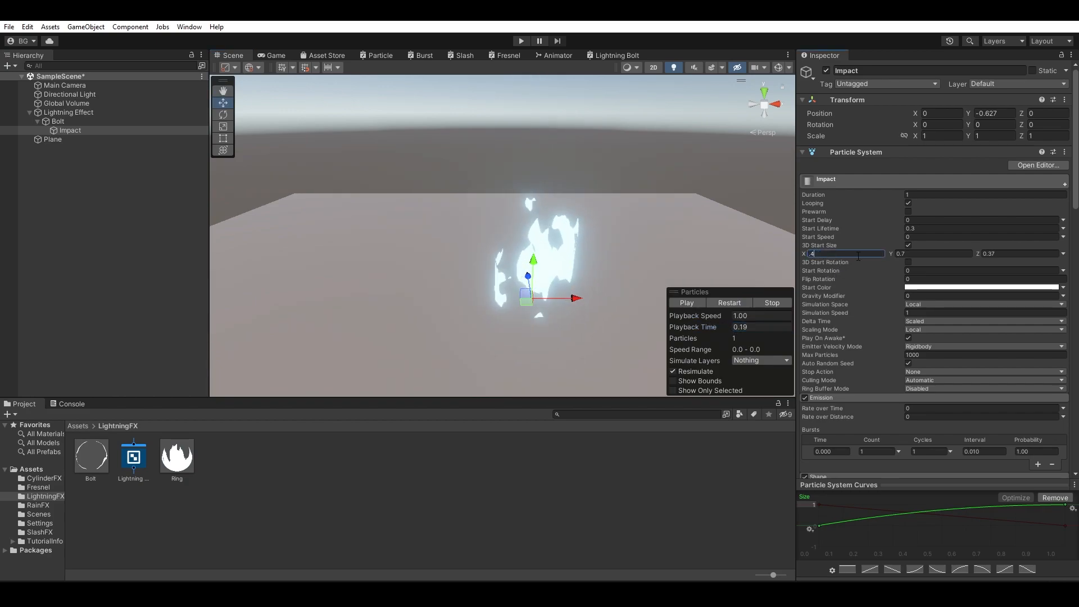
pyautogui.click(1032, 254)
pyautogui.press('BackSpace')
pyautogui.write('0.45')
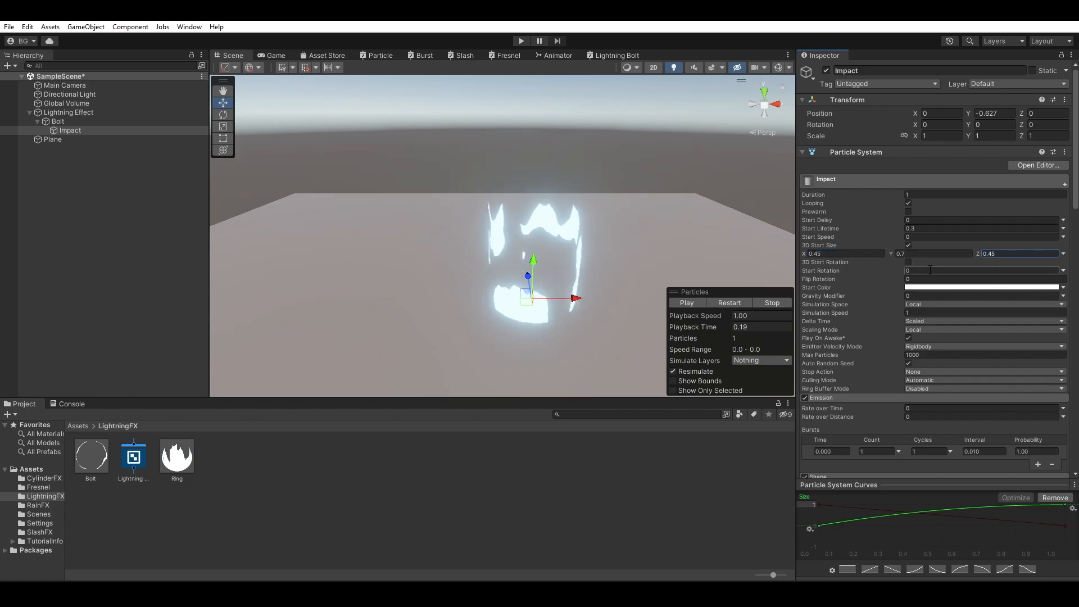
pyautogui.click(725, 303)
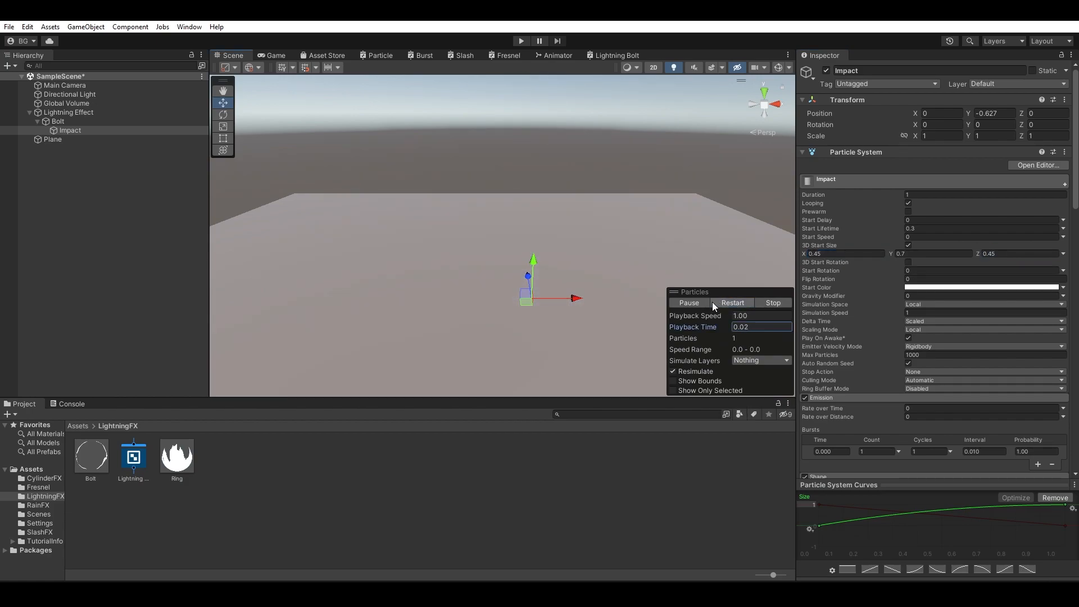
pyautogui.click(703, 303)
# Step: Select Bolt, scrub the playback time to 0.27, and view the whole bolt above the plane
pyautogui.click(75, 122)
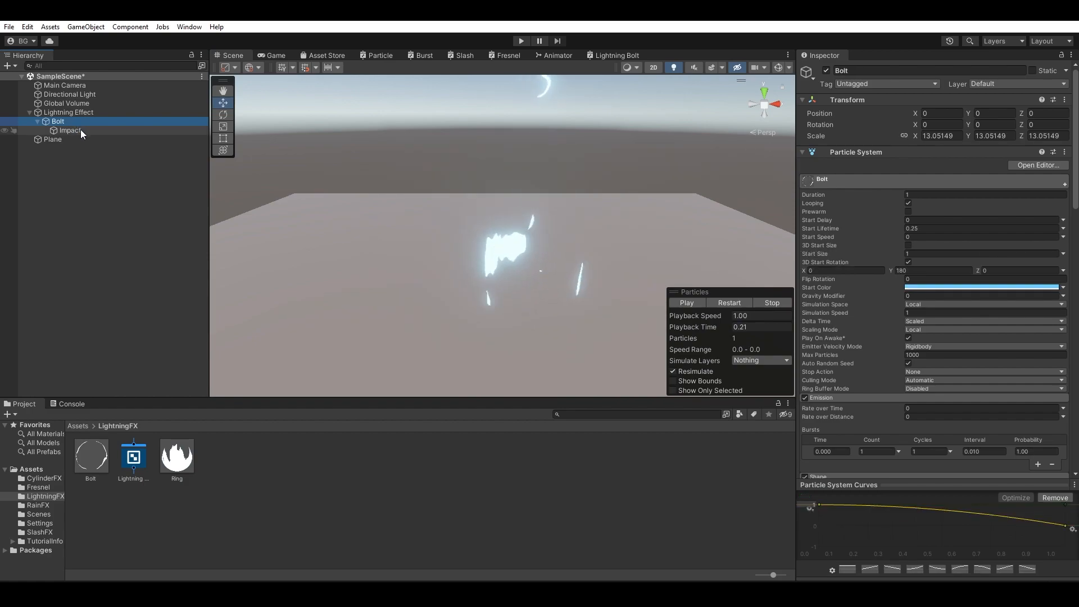
pyautogui.moveTo(700, 326); pyautogui.dragTo(725, 324)
pyautogui.keyDown('alt'); pyautogui.moveTo(586, 253); pyautogui.dragTo(607, 215); pyautogui.keyUp('alt')
pyautogui.keyDown('alt'); pyautogui.moveTo(607, 215); pyautogui.dragTo(780, 346, button='right'); pyautogui.keyUp('alt')
# Step: Set Max Particle Size to 2 in Bolt's Renderer module
pyautogui.scroll(-15, 1011, 284)
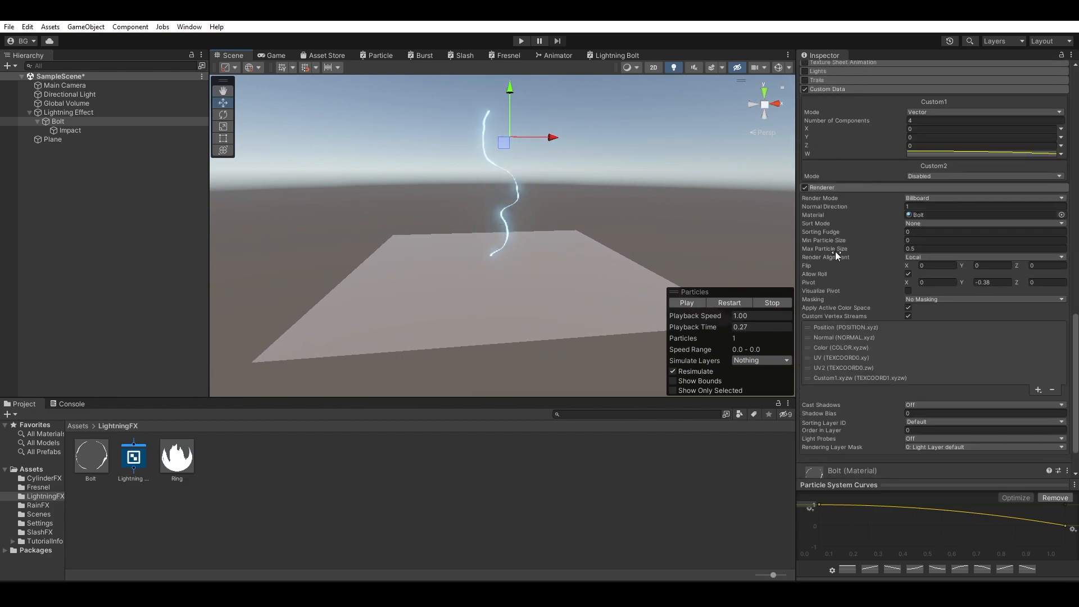
pyautogui.moveTo(835, 251)
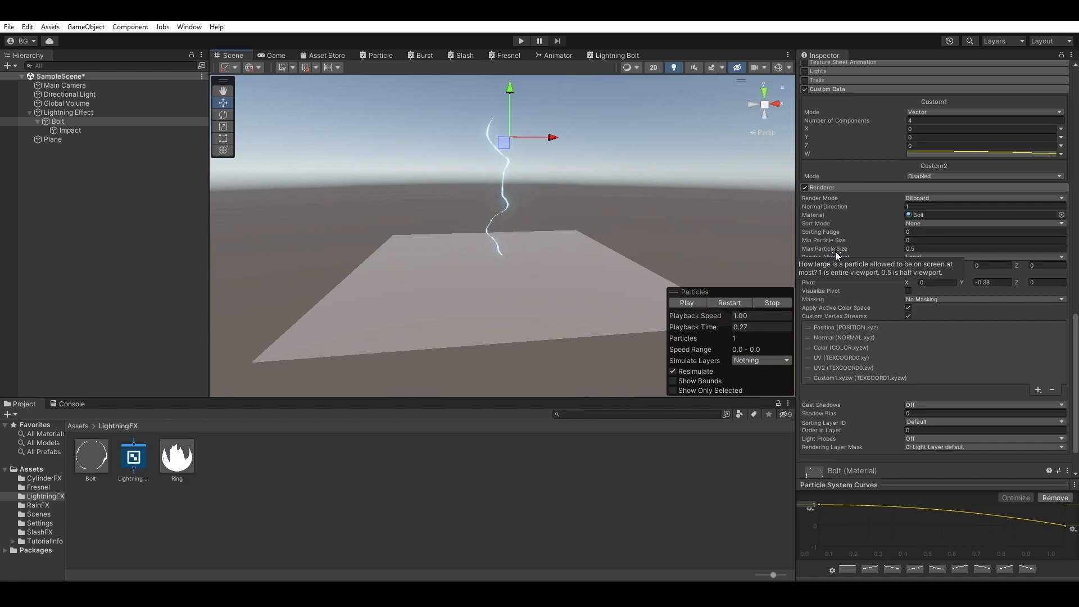
pyautogui.click(912, 249)
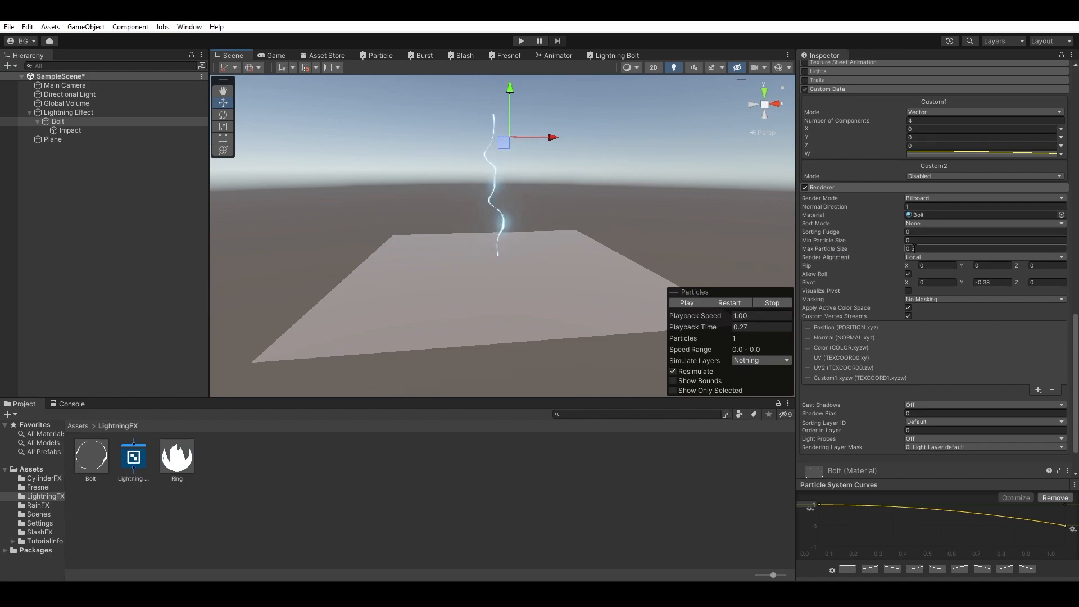
pyautogui.scroll(3, 582, 230)
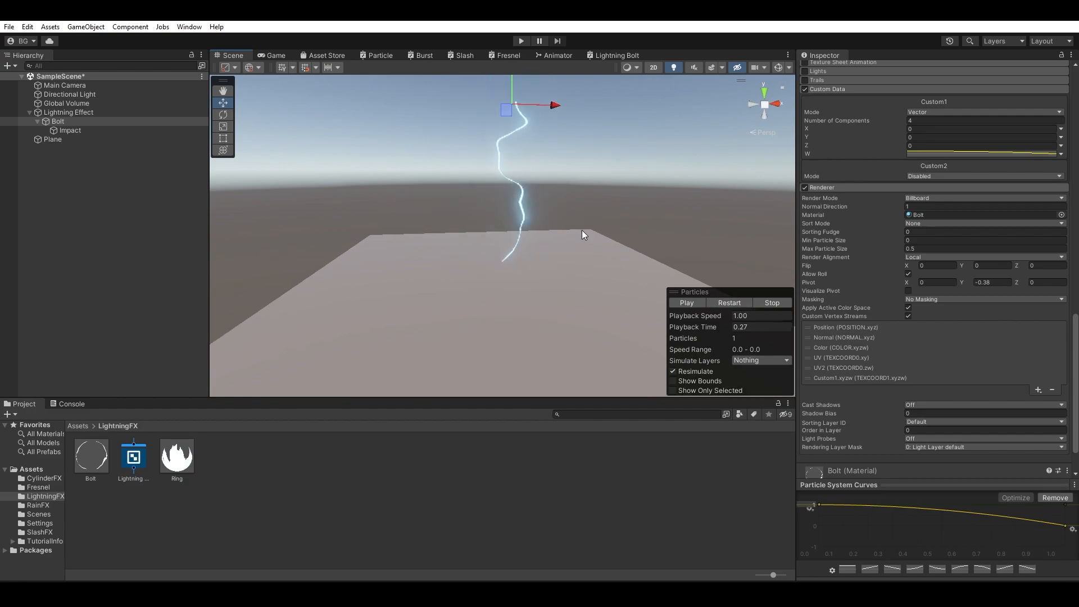
pyautogui.scroll(1, 582, 231)
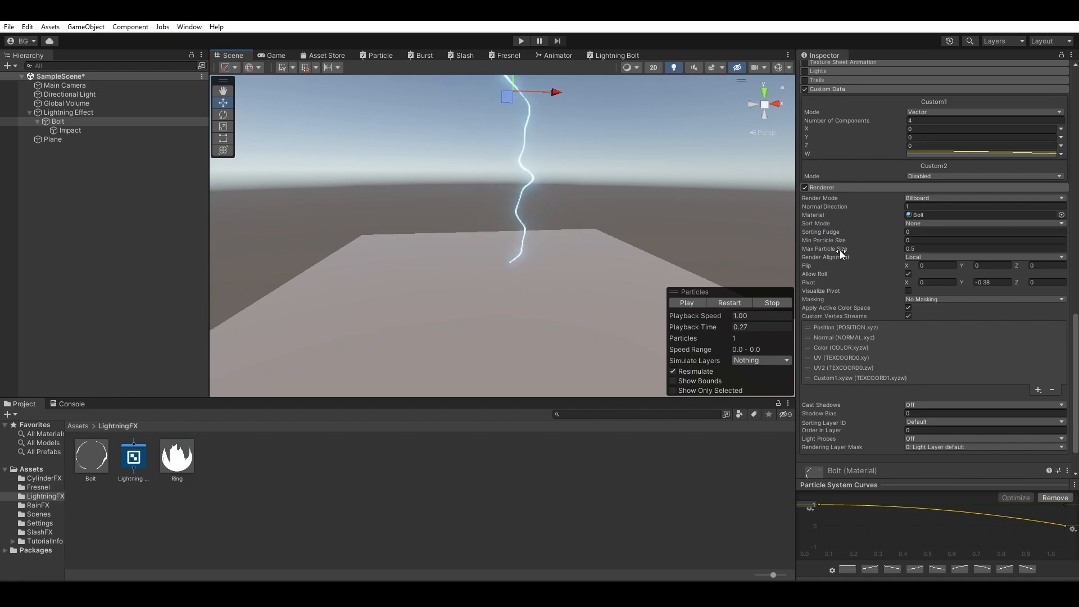
pyautogui.moveTo(841, 253)
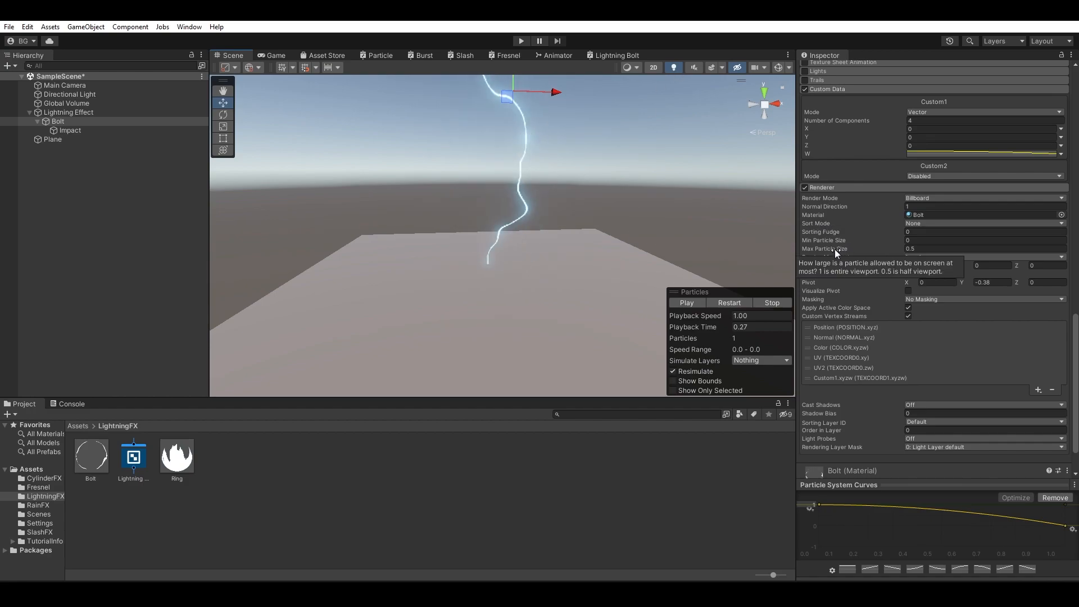
pyautogui.scroll(3, 649, 228)
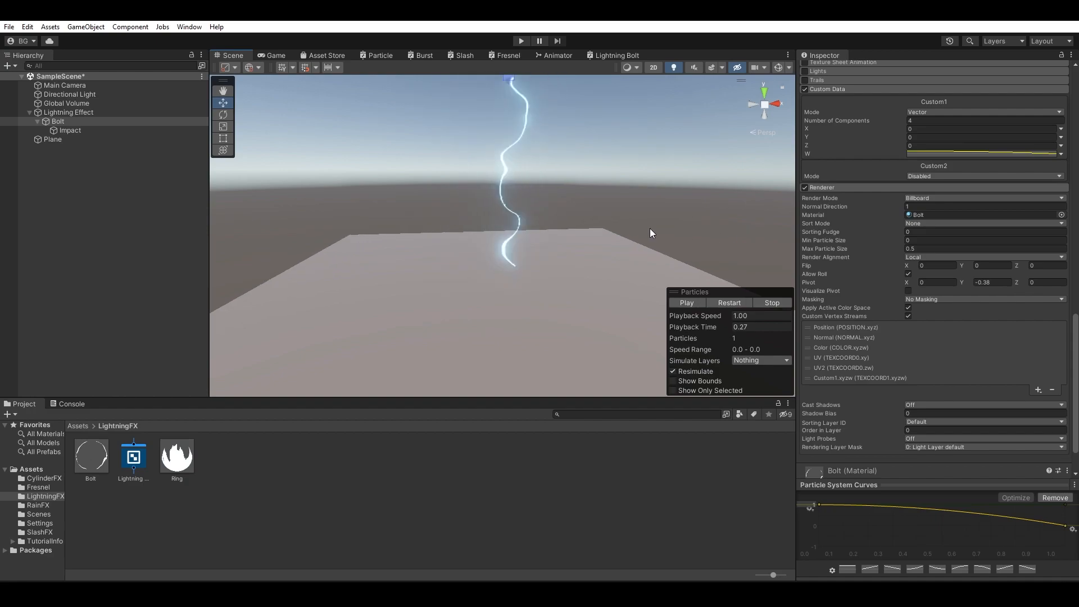
pyautogui.scroll(-3, 650, 228)
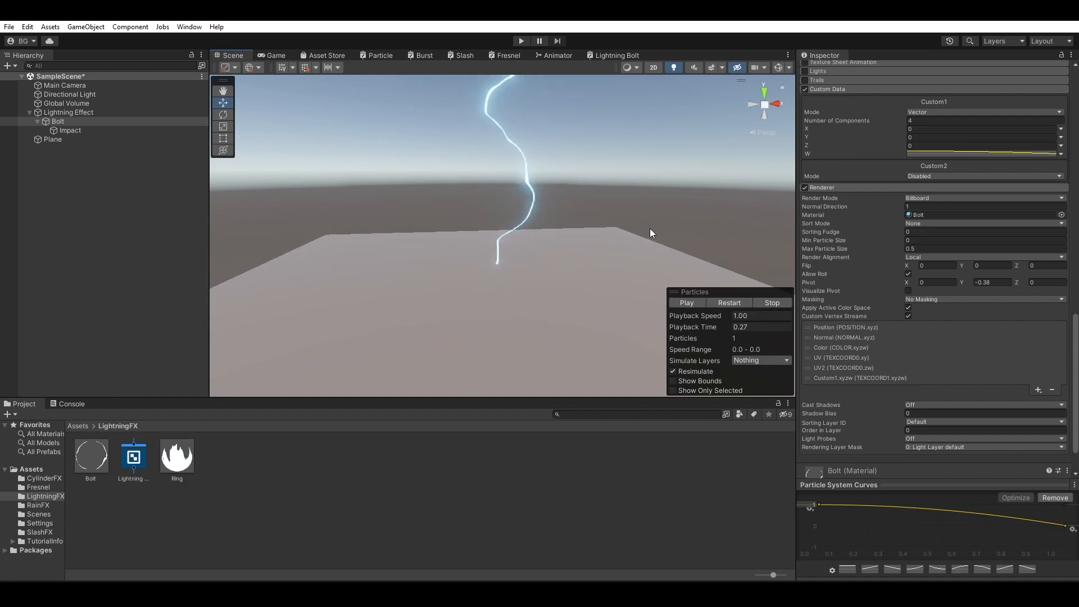
pyautogui.click(924, 249)
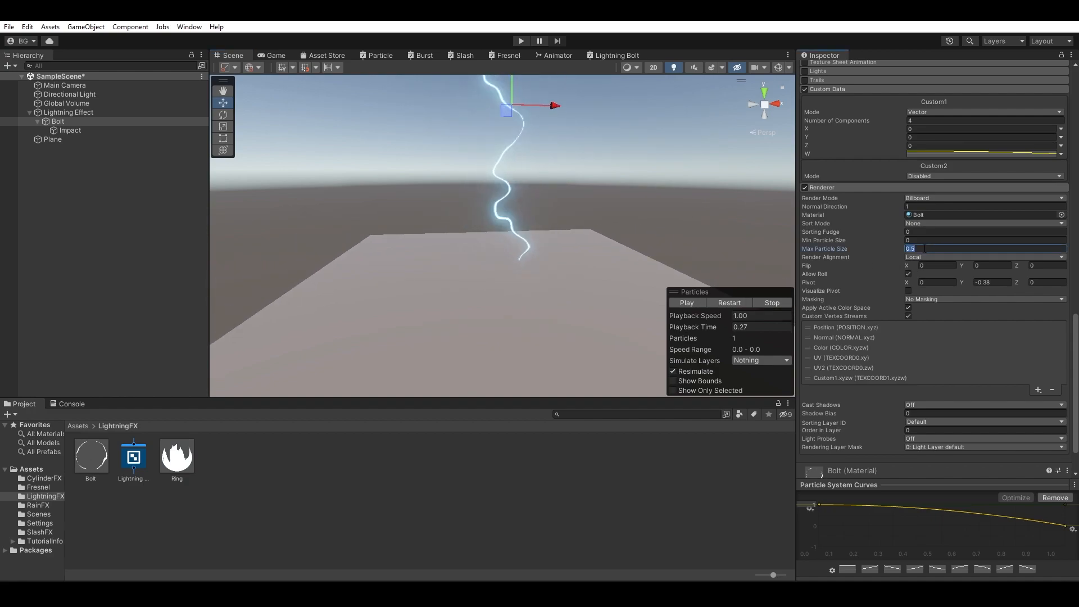
pyautogui.write('2')
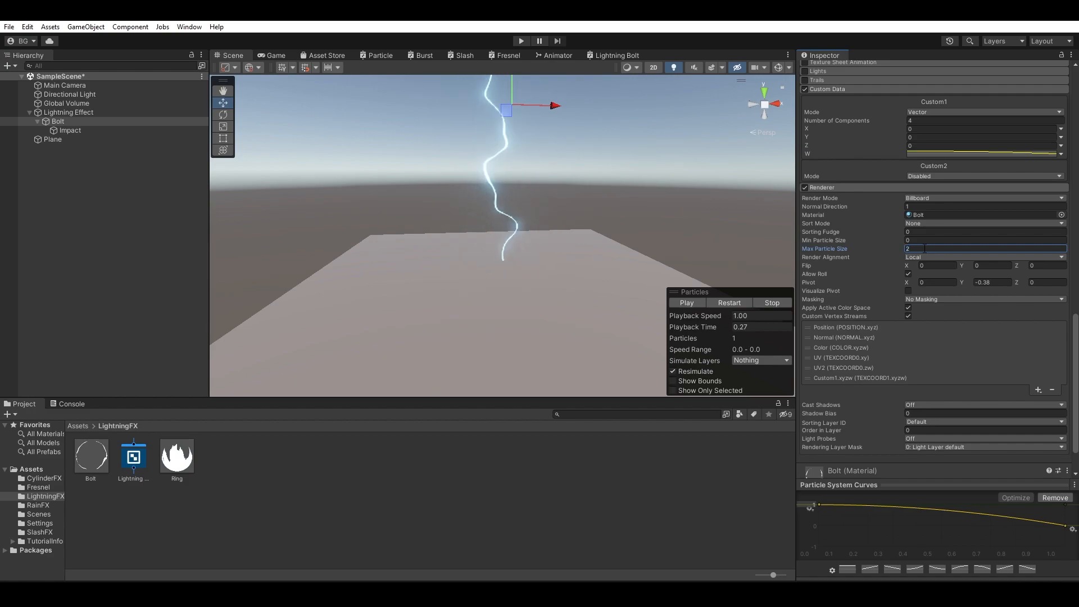
# Step: Examine the bolt at close range and scrub the playback time to 0.25
pyautogui.scroll(4, 605, 242)
pyautogui.keyDown('alt'); pyautogui.moveTo(614, 253); pyautogui.dragTo(529, 263); pyautogui.keyUp('alt')
pyautogui.moveTo(529, 263)
pyautogui.keyDown('alt'); pyautogui.mouseDown(button='right')
pyautogui.moveTo(585, 262)
pyautogui.moveTo(523, 264)
pyautogui.mouseUp(button='right'); pyautogui.keyUp('alt')
pyautogui.click(700, 327)
pyautogui.moveTo(700, 326)
pyautogui.mouseDown()
pyautogui.moveTo(653, 323)
pyautogui.moveTo(689, 319)
pyautogui.mouseUp()
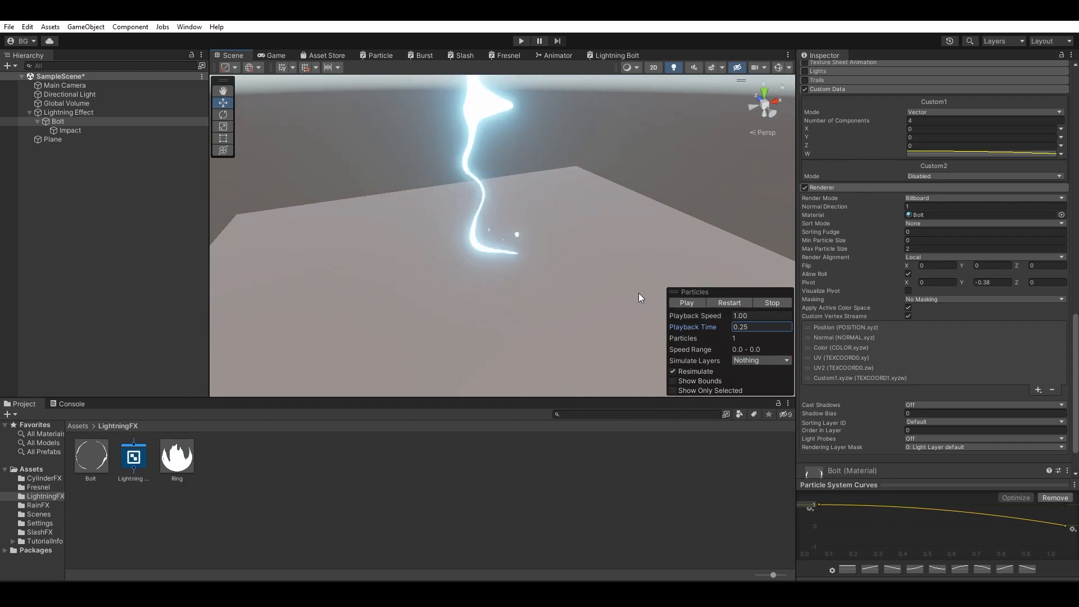
# Step: Set Impact's Start Delay to 0.25
pyautogui.click(70, 130)
pyautogui.scroll(3, 911, 304)
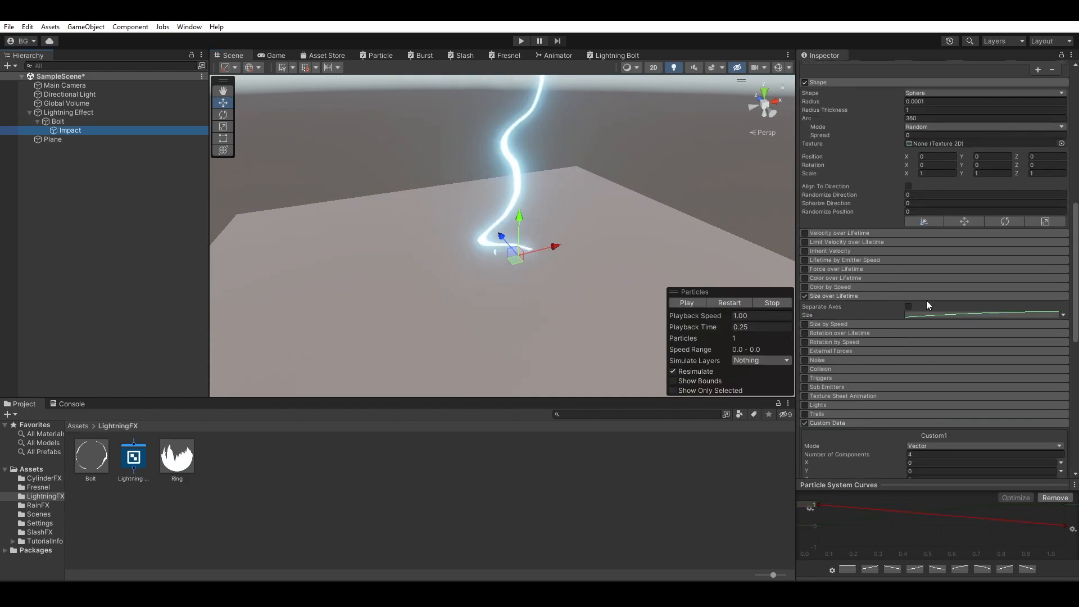
pyautogui.scroll(10, 926, 300)
pyautogui.click(938, 221)
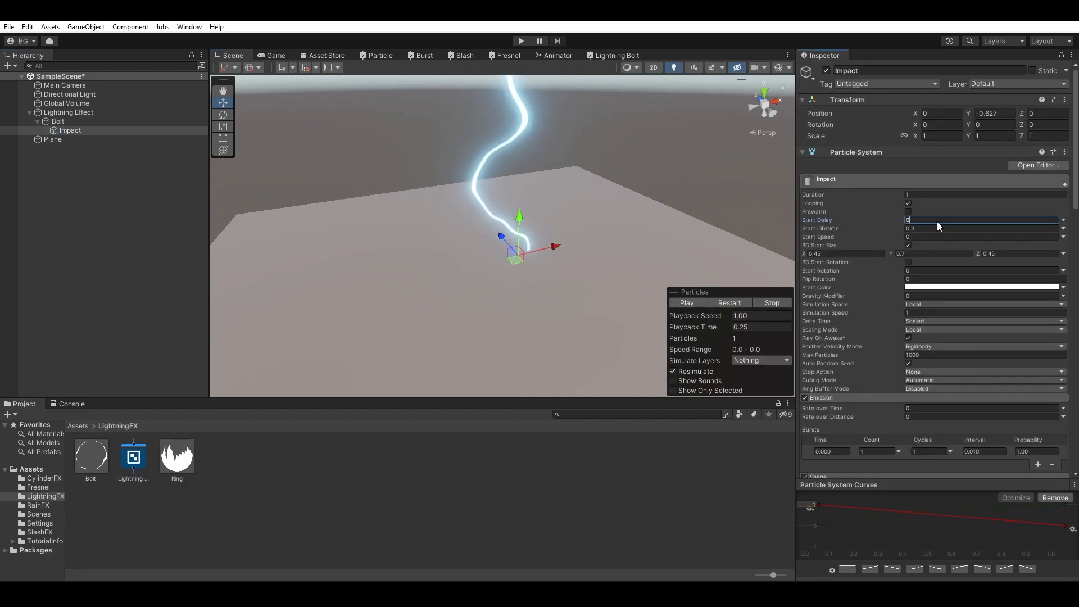
pyautogui.write('0.25')
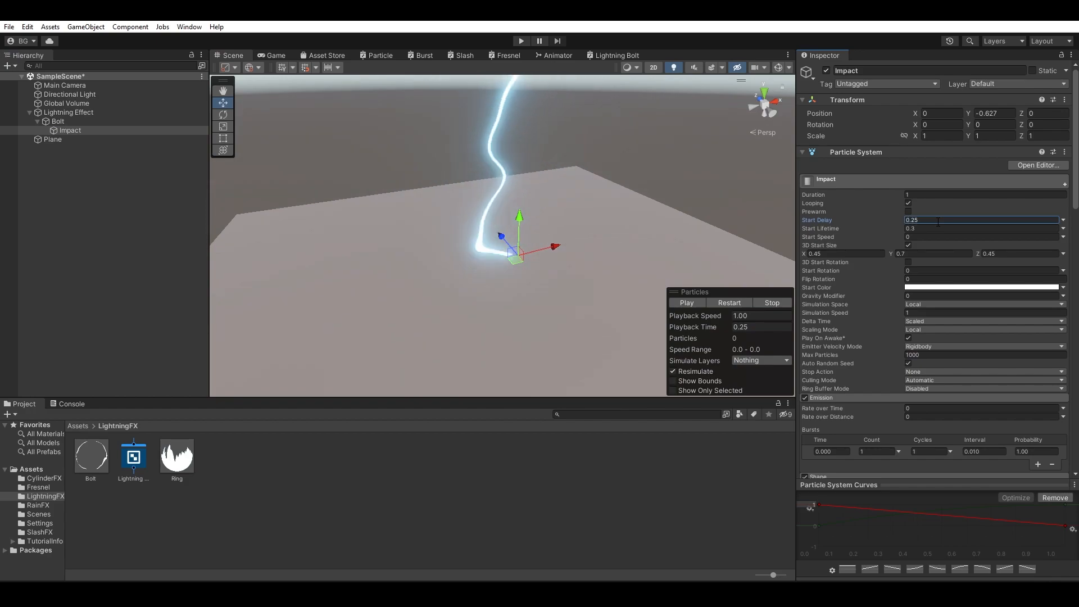
# Step: Replay the effect from Bolt several times and scrub the playback time to about 0.29 to check the impact timing
pyautogui.click(58, 121)
pyautogui.click(727, 304)
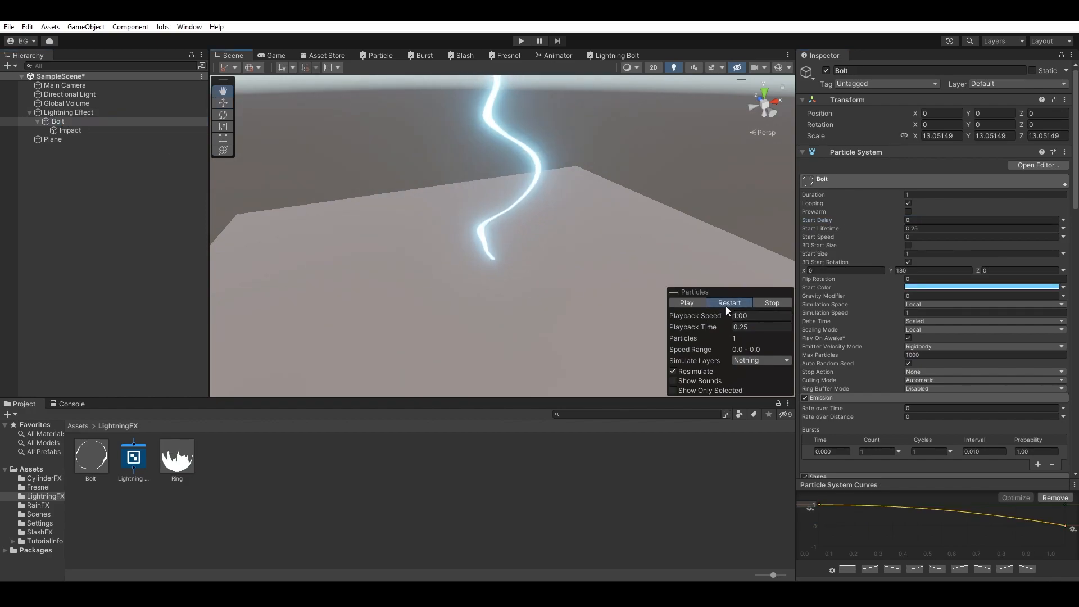
pyautogui.click(726, 305)
pyautogui.click(725, 304)
pyautogui.click(687, 302)
pyautogui.keyDown('alt'); pyautogui.moveTo(632, 259); pyautogui.dragTo(544, 274); pyautogui.keyUp('alt')
pyautogui.click(730, 308)
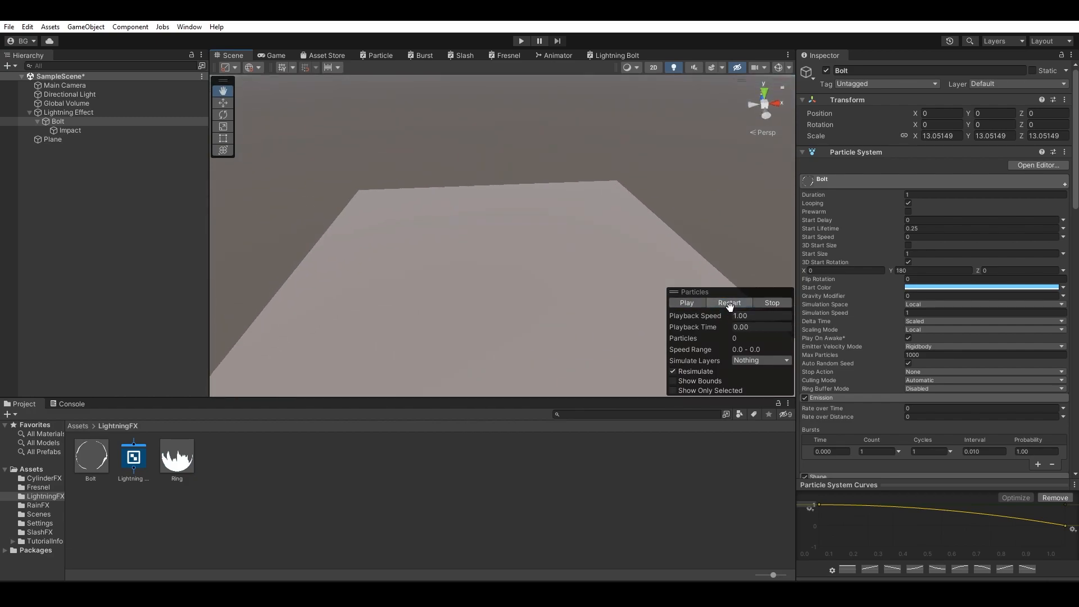
pyautogui.click(699, 306)
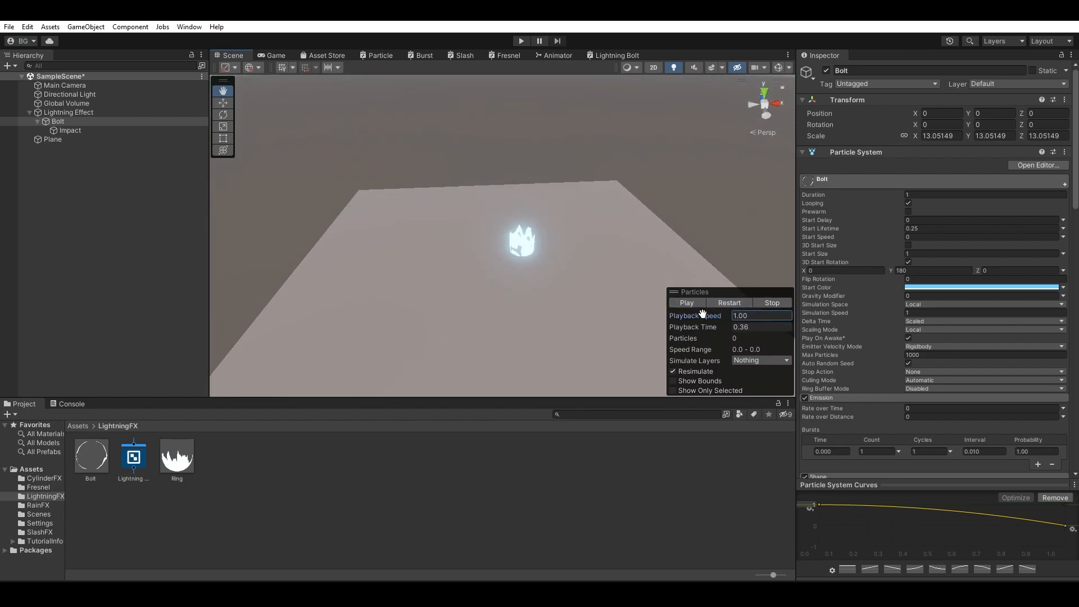
pyautogui.moveTo(716, 327); pyautogui.dragTo(690, 322)
# Step: Set Impact's Start Delay to 0.15 and replay the effect up to 0.27
pyautogui.click(130, 131)
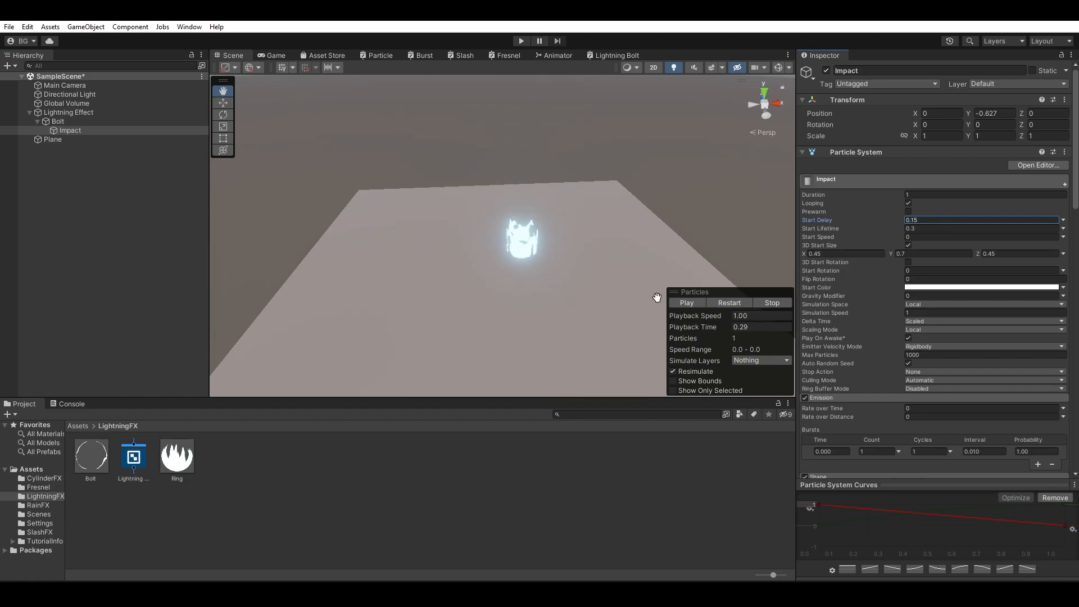
pyautogui.click(727, 303)
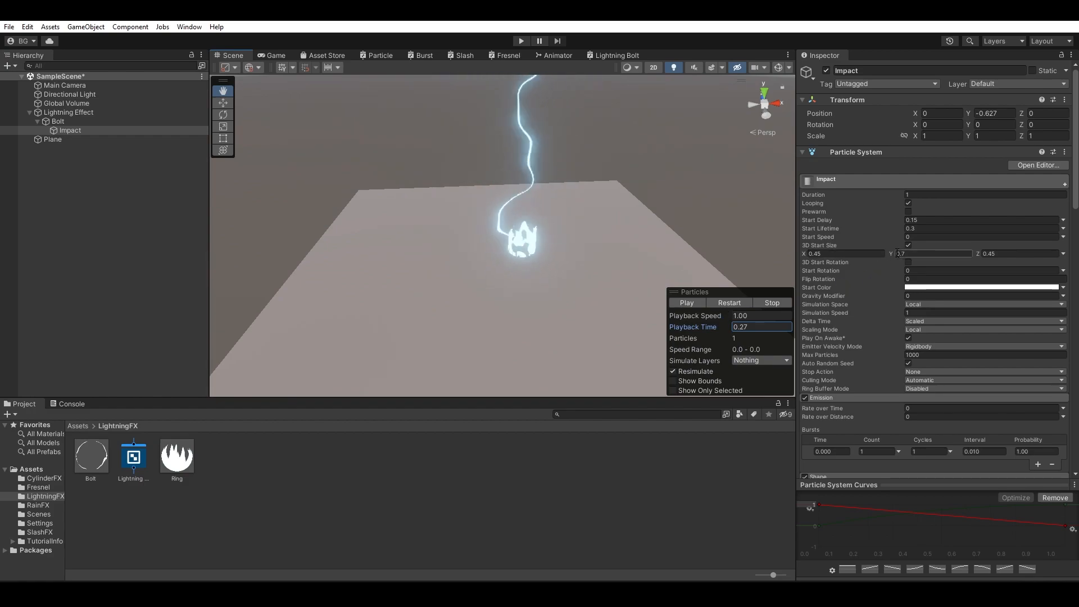
# Step: Enlarge Impact's 3D Start Size to X 1, Y 2, Z 1 and replay the effect
pyautogui.click(841, 253)
pyautogui.click(1013, 253)
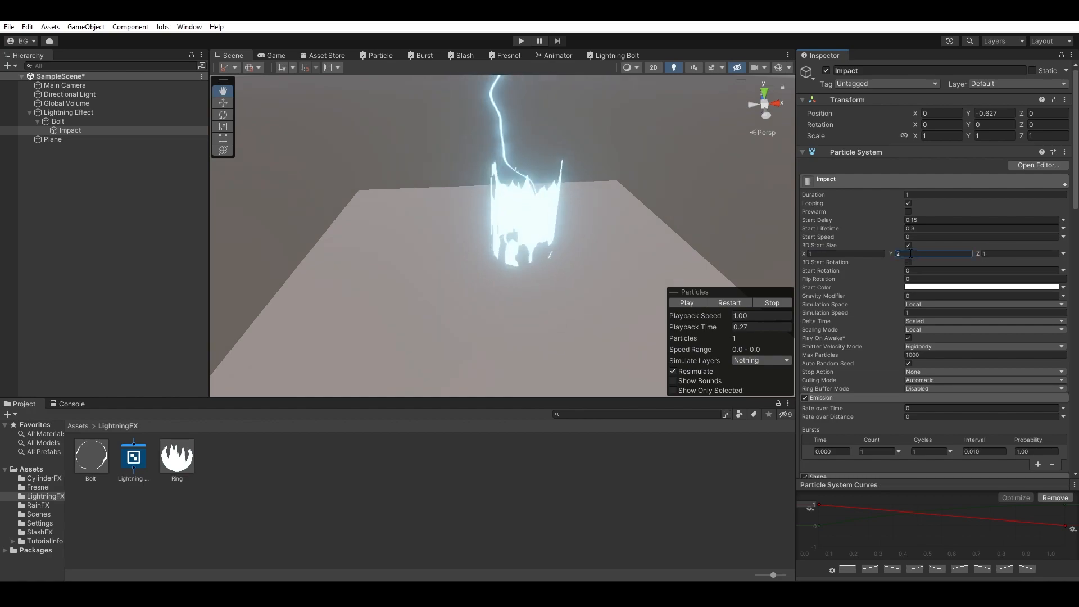
pyautogui.keyDown('alt'); pyautogui.moveTo(599, 248); pyautogui.dragTo(604, 222); pyautogui.keyUp('alt')
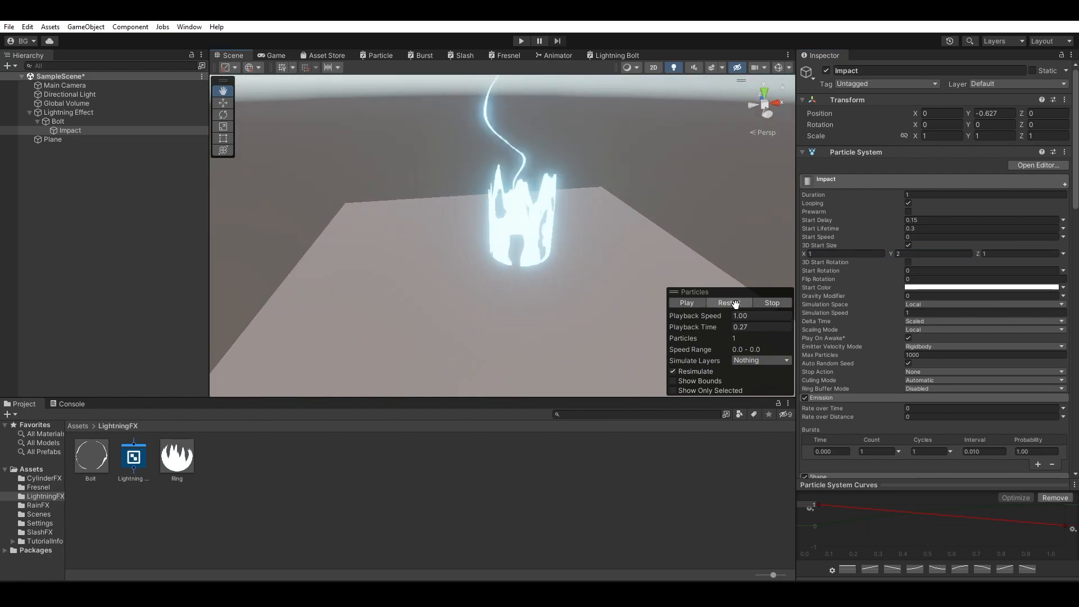
pyautogui.keyDown('alt'); pyautogui.moveTo(680, 207); pyautogui.dragTo(673, 214); pyautogui.keyUp('alt')
pyautogui.click(746, 303)
pyautogui.keyDown('alt'); pyautogui.moveTo(709, 284); pyautogui.dragTo(638, 204); pyautogui.keyUp('alt')
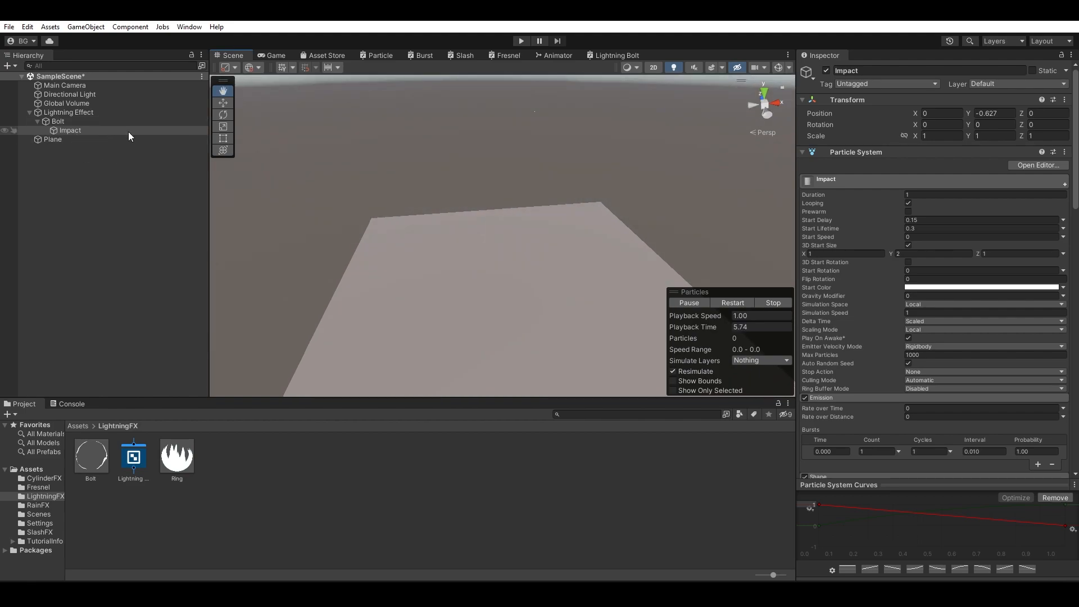
# Step: Set Impact's Start Lifetime to 0.4 and check the looping effect
pyautogui.click(932, 228)
pyautogui.write('0.4')
pyautogui.keyDown('alt'); pyautogui.moveTo(686, 193); pyautogui.dragTo(685, 201); pyautogui.keyUp('alt')
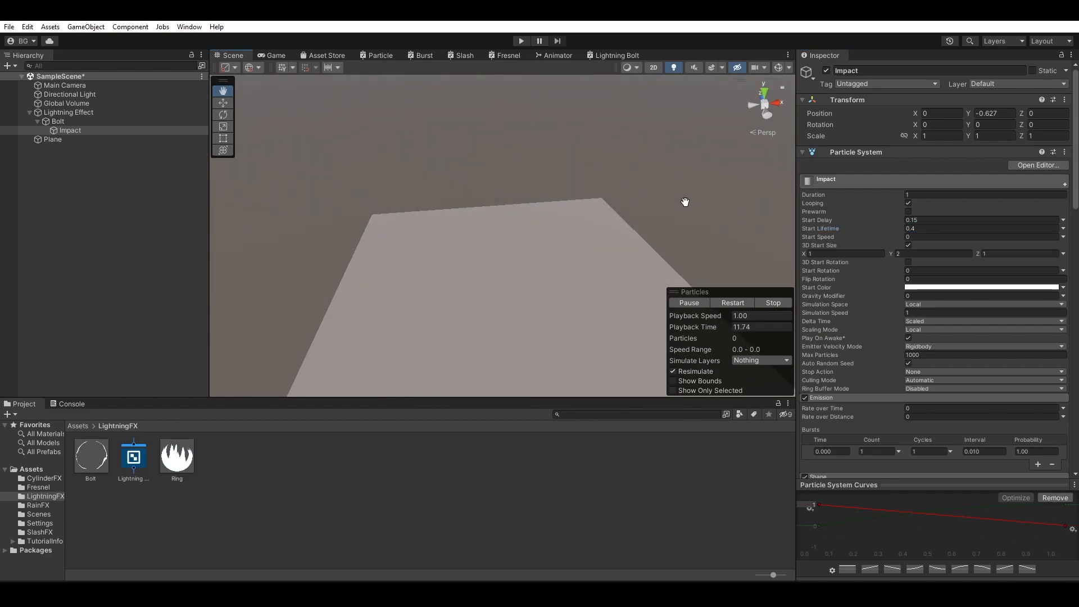
# Step: Try Start Lifetimes of 0.2 and 0.12 on Bolt and settle on 0.14
pyautogui.click(58, 122)
pyautogui.click(936, 229)
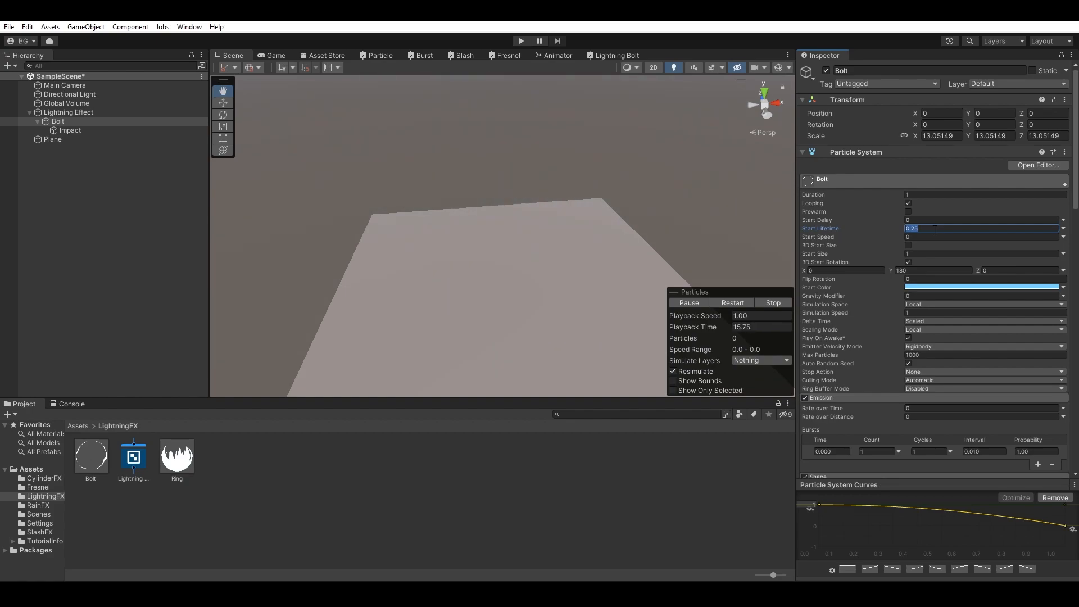
pyautogui.write('0.2')
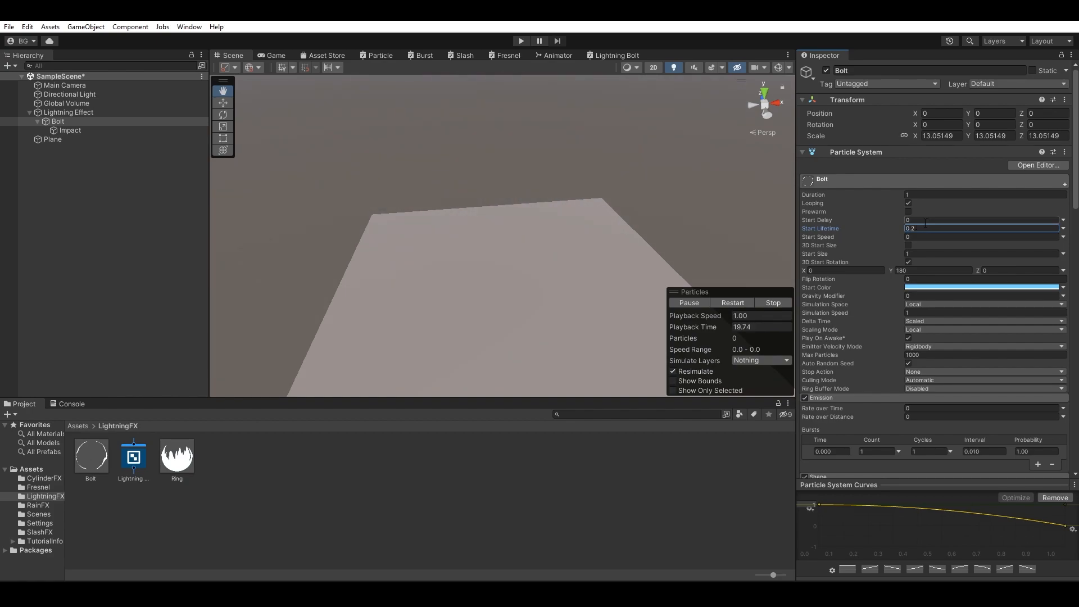
pyautogui.click(935, 227)
pyautogui.moveTo(574, 216)
pyautogui.keyDown('alt'); pyautogui.mouseDown()
pyautogui.moveTo(590, 215)
pyautogui.moveTo(588, 200)
pyautogui.mouseUp(); pyautogui.keyUp('alt')
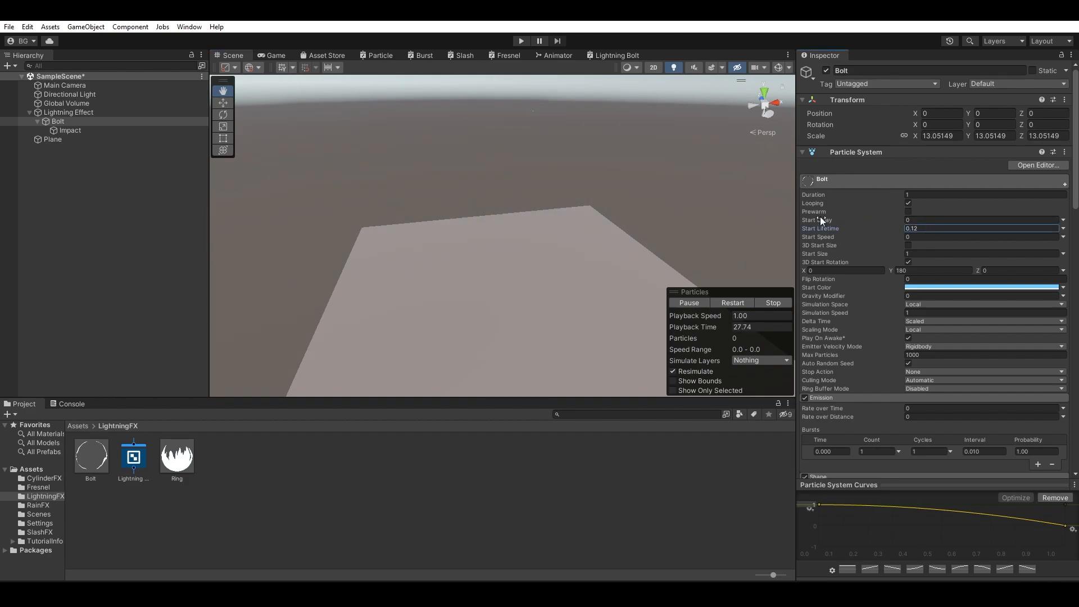
pyautogui.moveTo(652, 158)
pyautogui.keyDown('alt'); pyautogui.mouseDown()
pyautogui.moveTo(635, 176)
pyautogui.moveTo(655, 152)
pyautogui.mouseUp(); pyautogui.keyUp('alt')
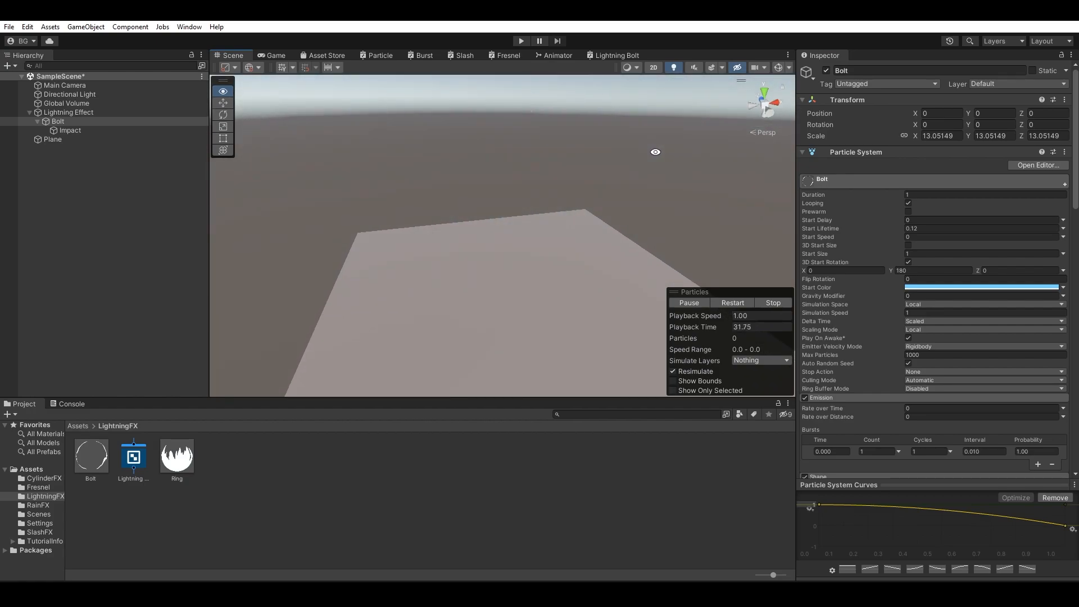
pyautogui.click(958, 227)
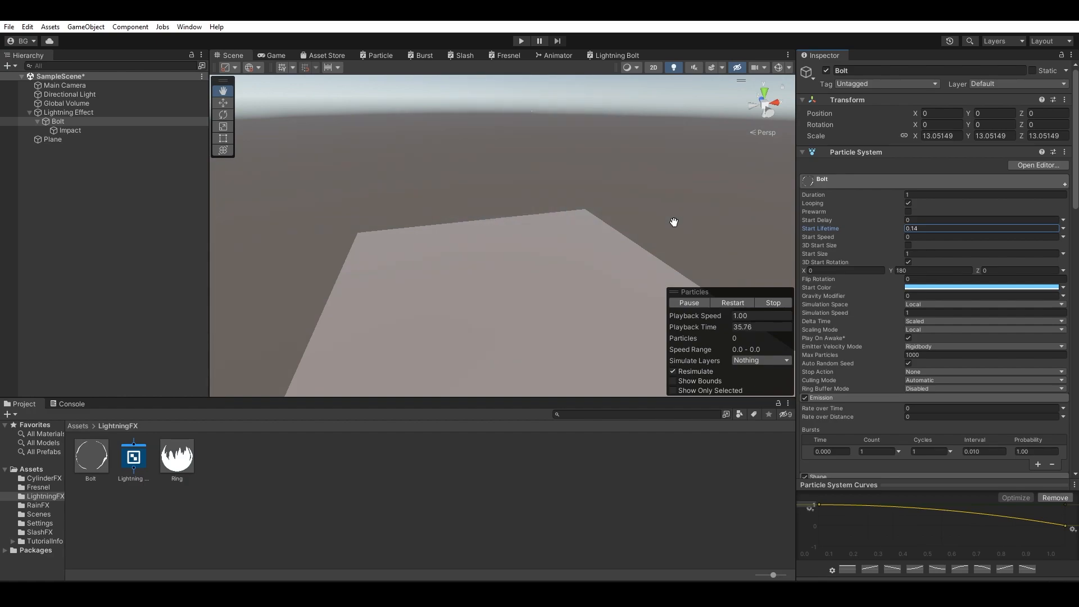
# Step: Change Bolt's Custom1 W curve to a straight-line decrease and replay the strike to check how the bolt forms
pyautogui.click(732, 303)
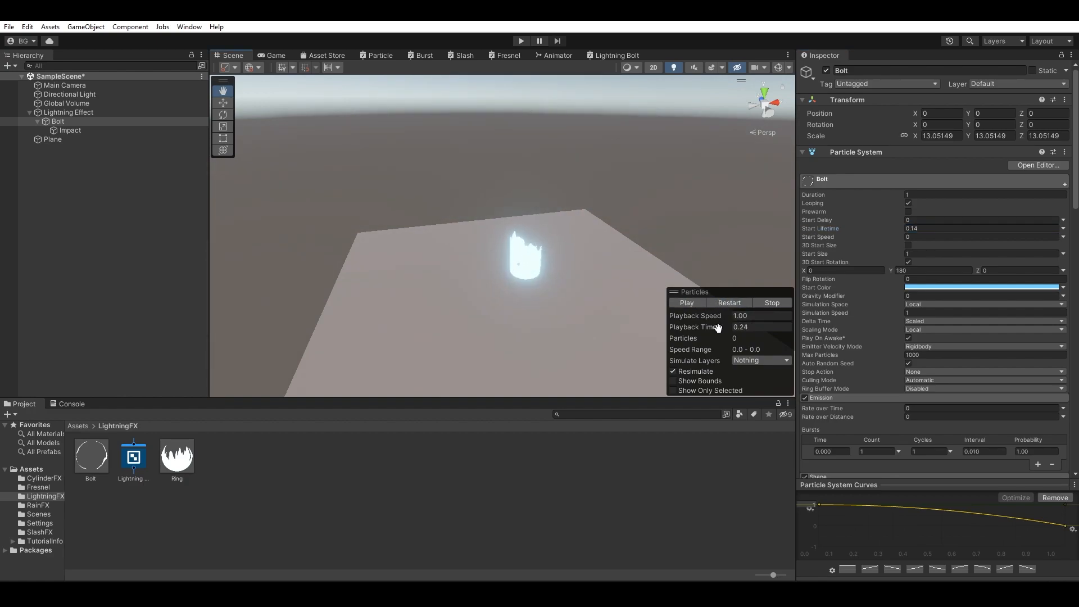
pyautogui.moveTo(693, 323); pyautogui.dragTo(683, 325)
pyautogui.scroll(-5, 876, 338)
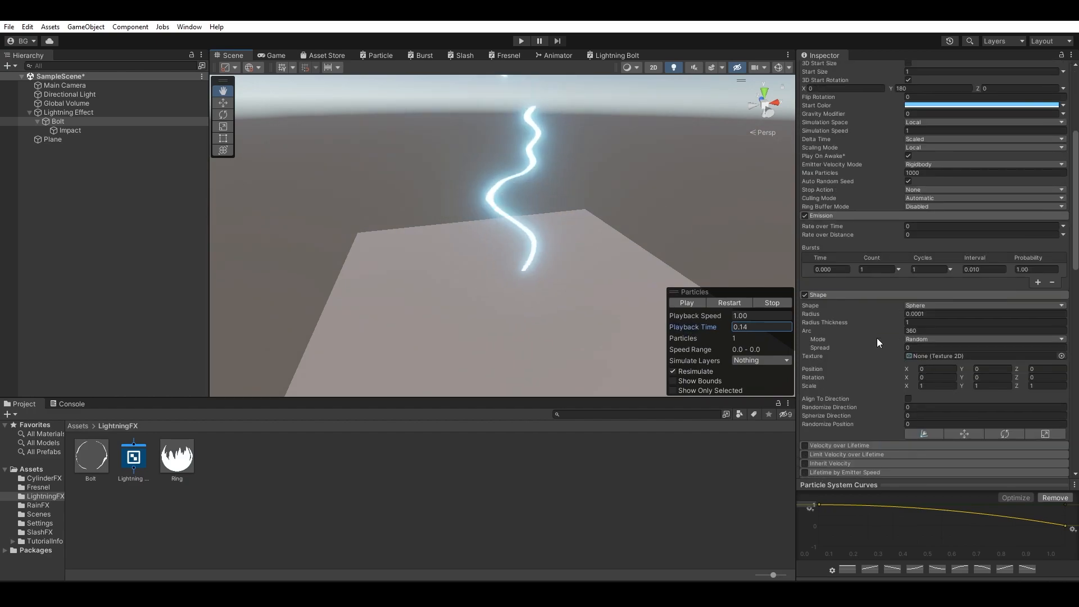
pyautogui.scroll(-10, 876, 338)
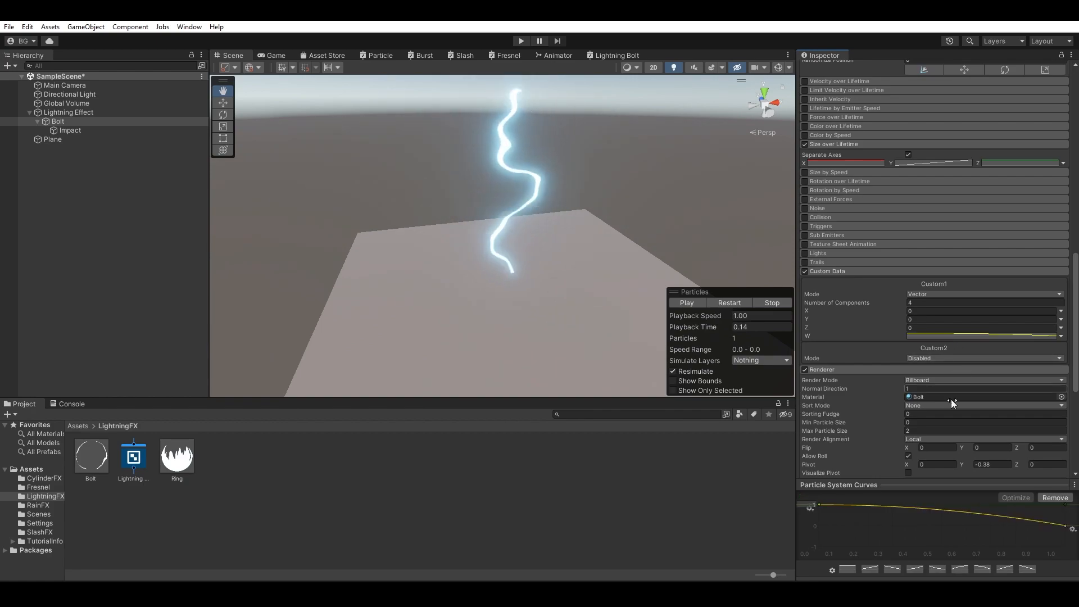
pyautogui.click(892, 569)
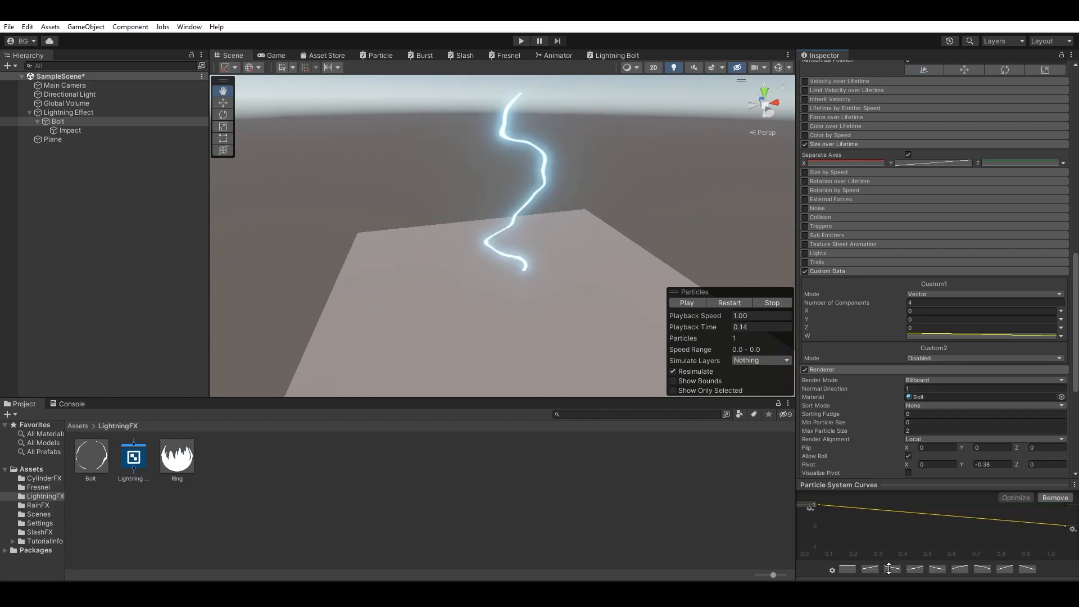
pyautogui.moveTo(720, 329); pyautogui.dragTo(700, 333)
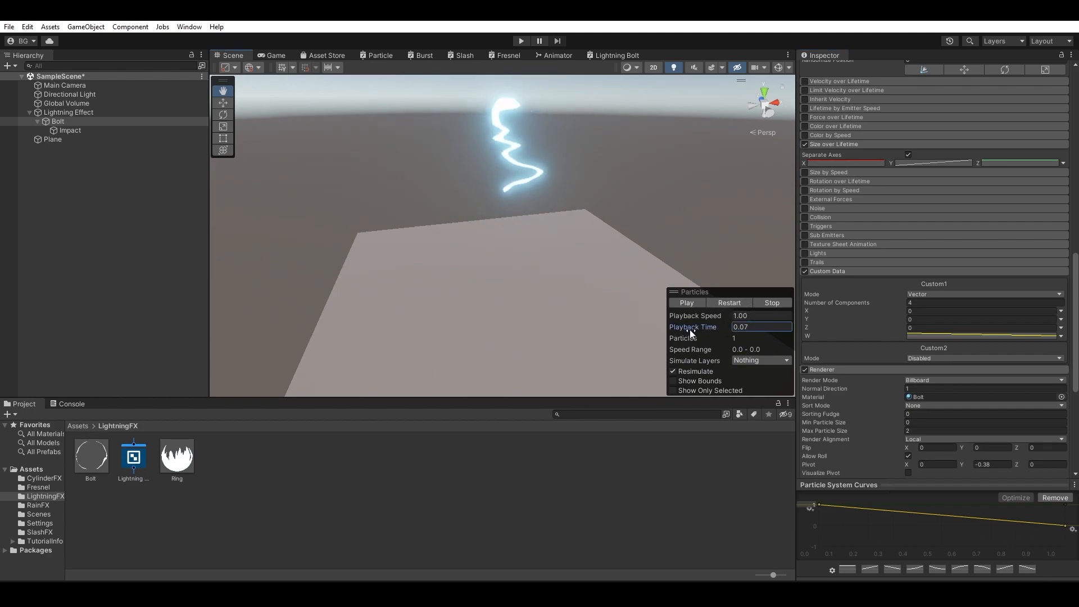
pyautogui.click(725, 303)
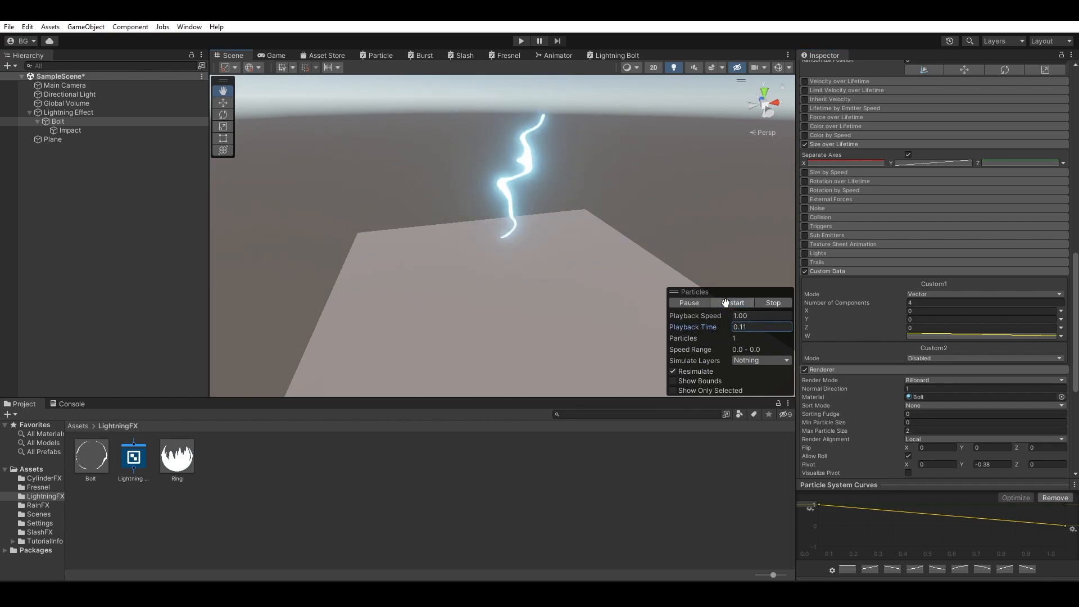
pyautogui.click(725, 303)
pyautogui.click(700, 304)
pyautogui.moveTo(712, 328); pyautogui.dragTo(616, 318)
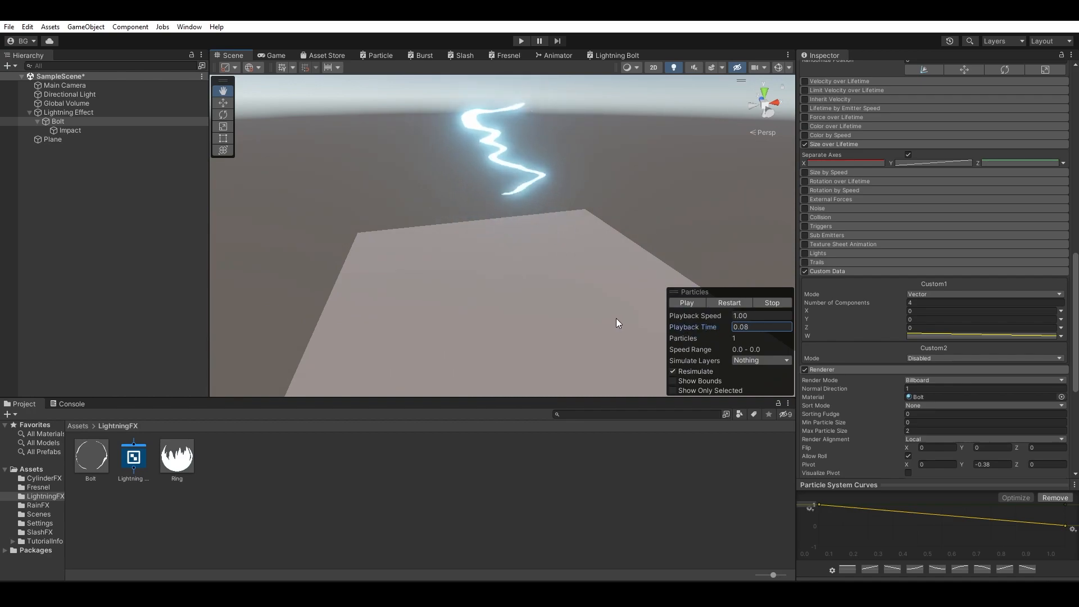
pyautogui.click(725, 304)
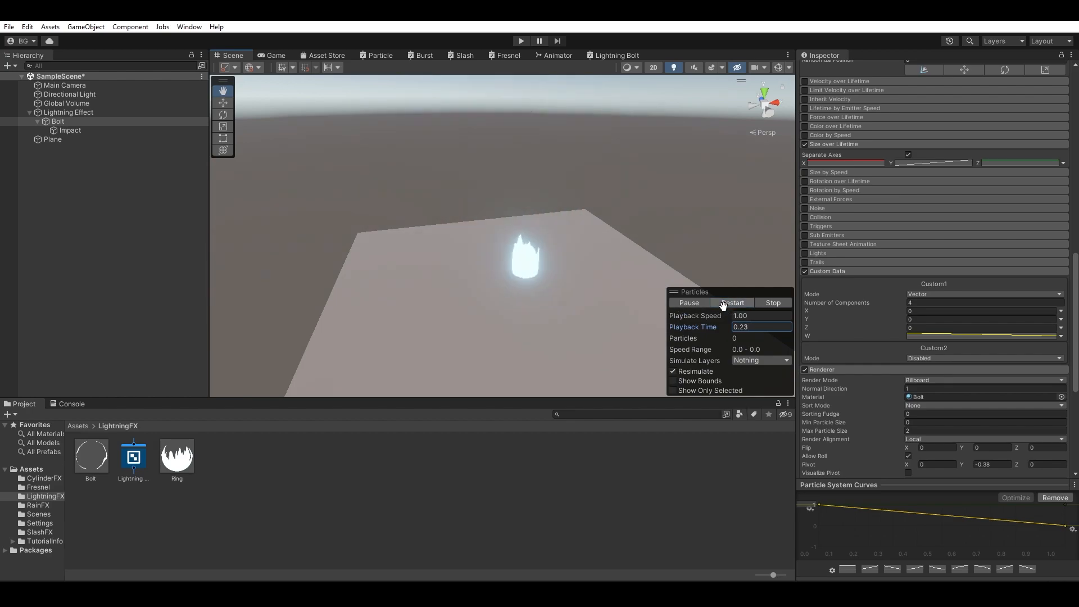
# Step: Try a Start Lifetime of 0.7 on Bolt, settle on 0.15 and scrub through the effect
pyautogui.scroll(15, 1056, 282)
pyautogui.click(931, 229)
pyautogui.write('.7')
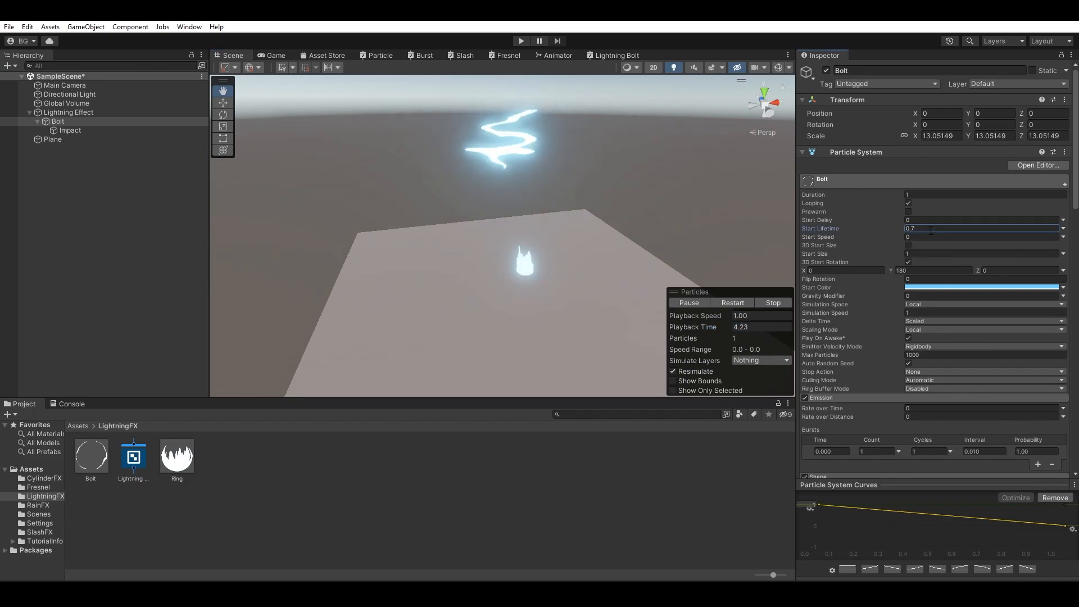
pyautogui.click(733, 303)
pyautogui.click(930, 228)
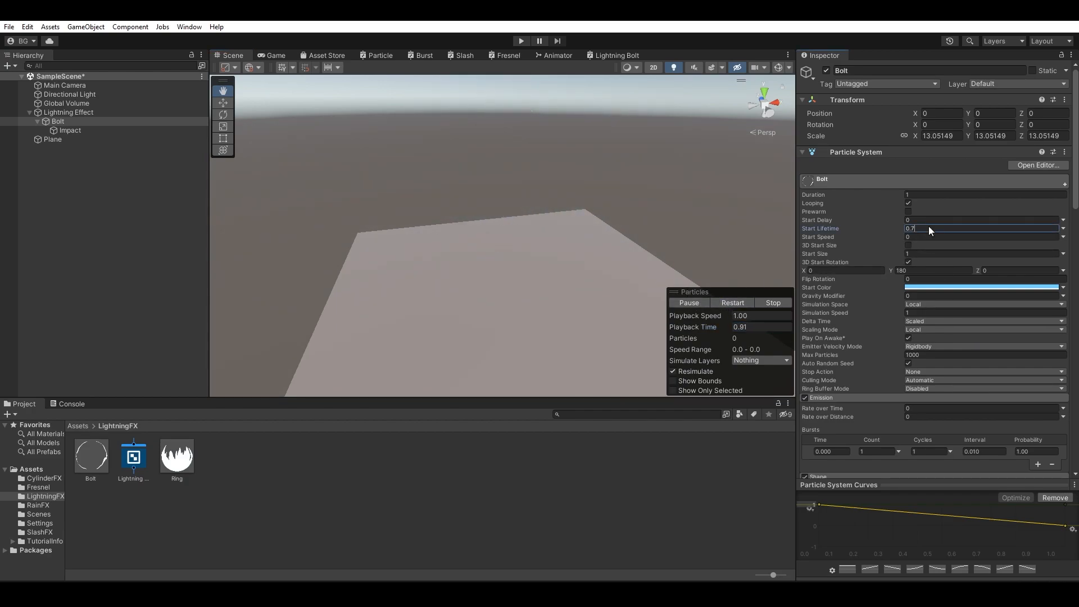
pyautogui.write('.15')
pyautogui.click(694, 307)
pyautogui.click(731, 303)
pyautogui.click(688, 303)
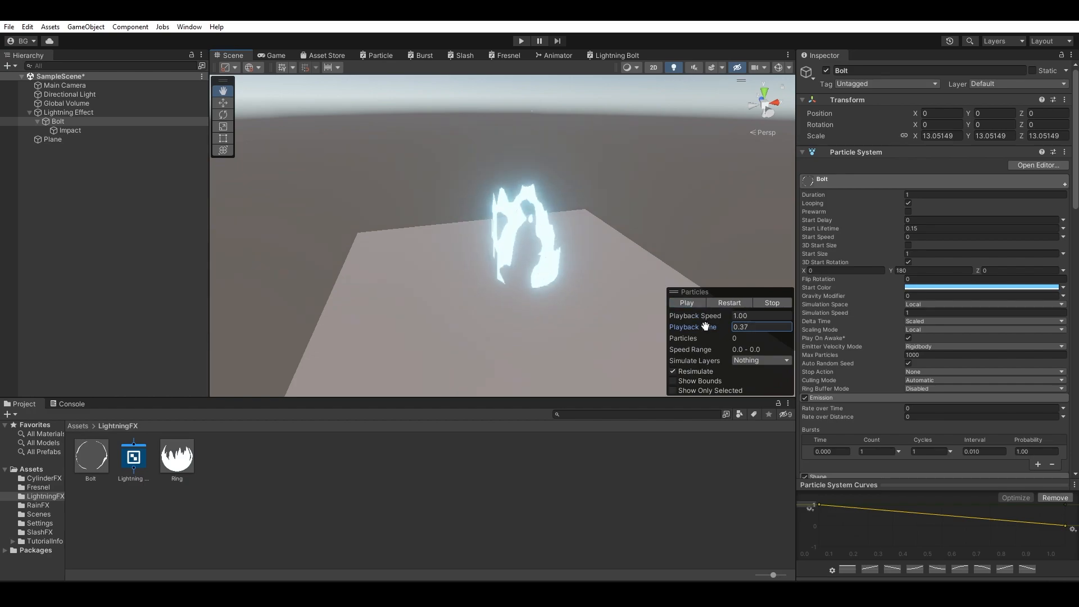
pyautogui.moveTo(632, 332); pyautogui.dragTo(609, 331)
# Step: Set Impact's Start Delay to 0.1 and replay the whole effect from Bolt
pyautogui.click(109, 131)
pyautogui.click(924, 220)
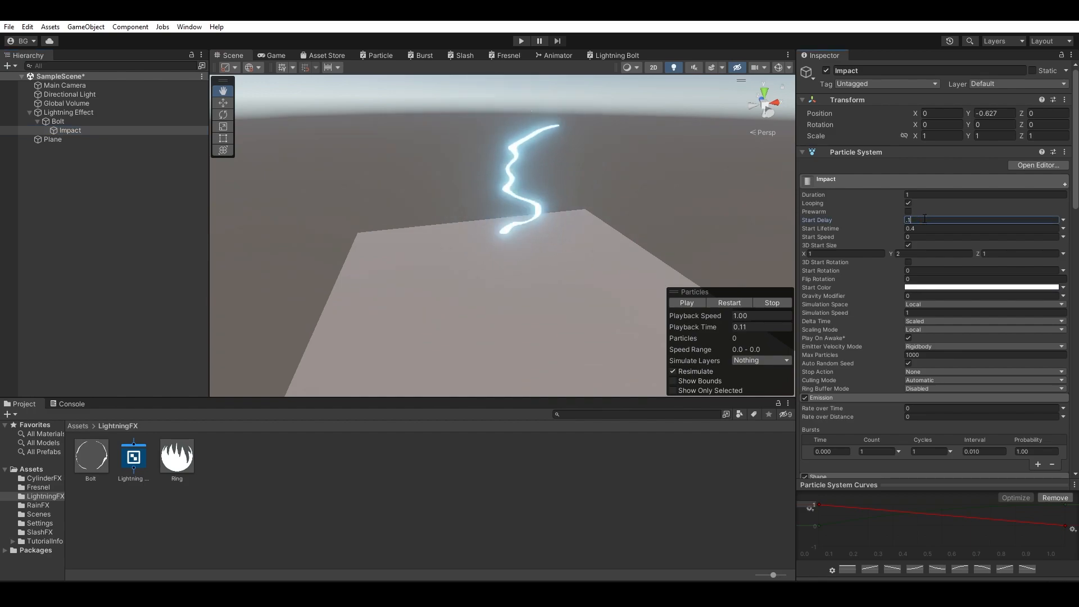
pyautogui.click(61, 122)
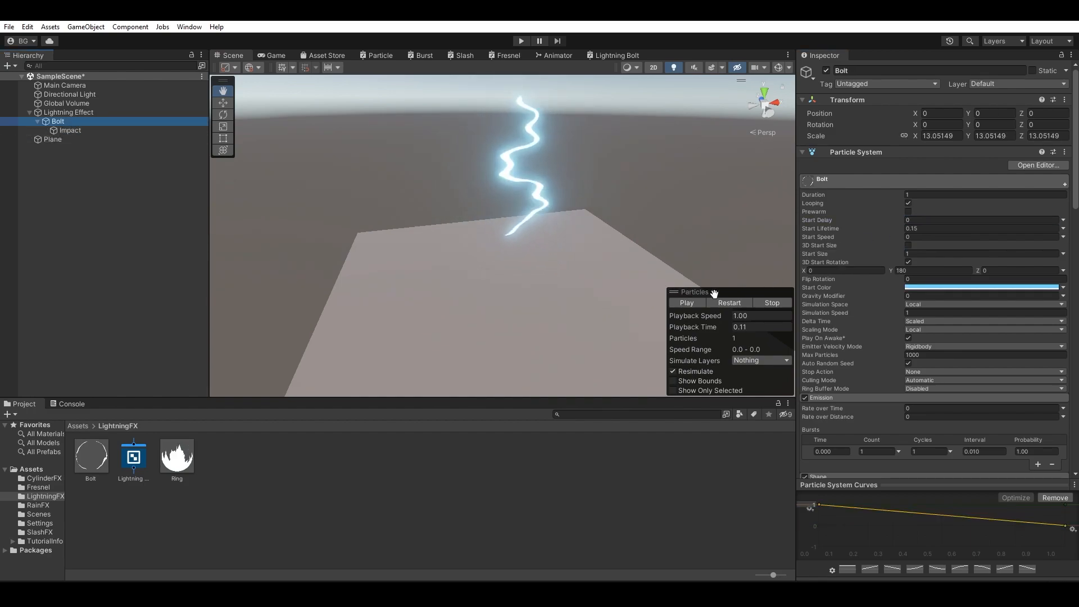
pyautogui.click(732, 303)
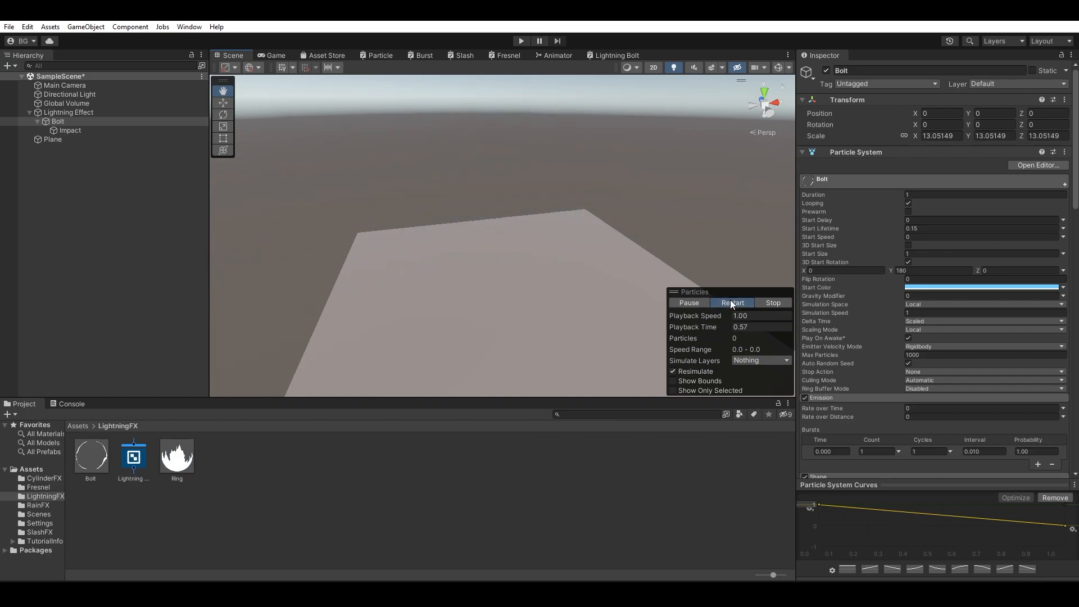
pyautogui.keyDown('alt'); pyautogui.moveTo(660, 221); pyautogui.dragTo(664, 247); pyautogui.keyUp('alt')
pyautogui.keyDown('alt'); pyautogui.moveTo(748, 257); pyautogui.dragTo(570, 233, button='right'); pyautogui.keyUp('alt')
pyautogui.keyDown('alt'); pyautogui.moveTo(570, 232); pyautogui.dragTo(713, 225); pyautogui.keyUp('alt')
# Step: Reduce Impact's 3D Start Size to X 0.7, Y 1.5, Z 0.7 and replay the effect
pyautogui.click(71, 131)
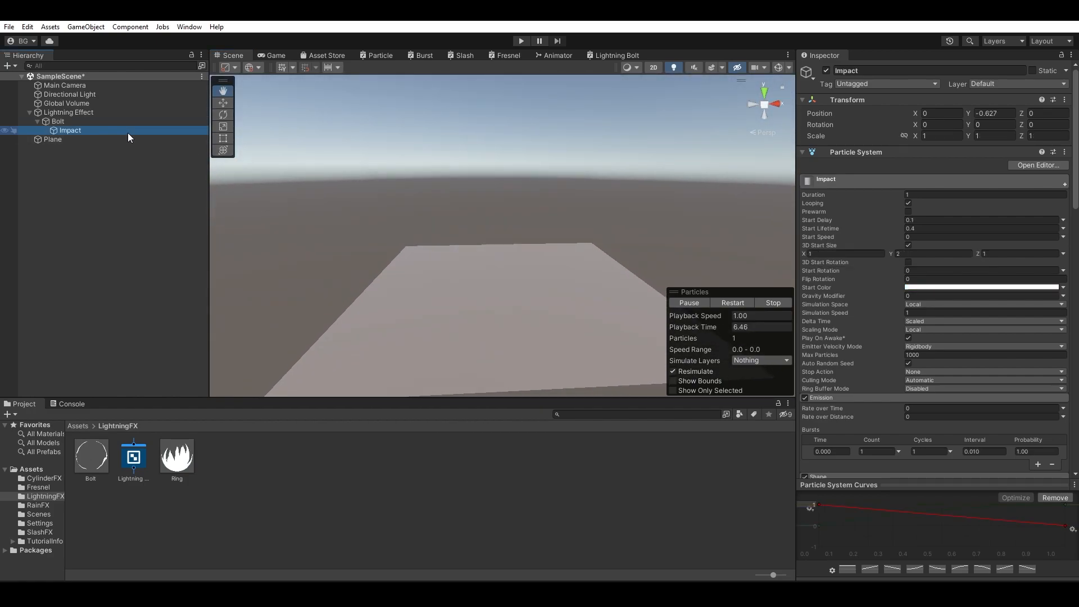
pyautogui.click(834, 253)
pyautogui.write('0.7')
pyautogui.click(1006, 254)
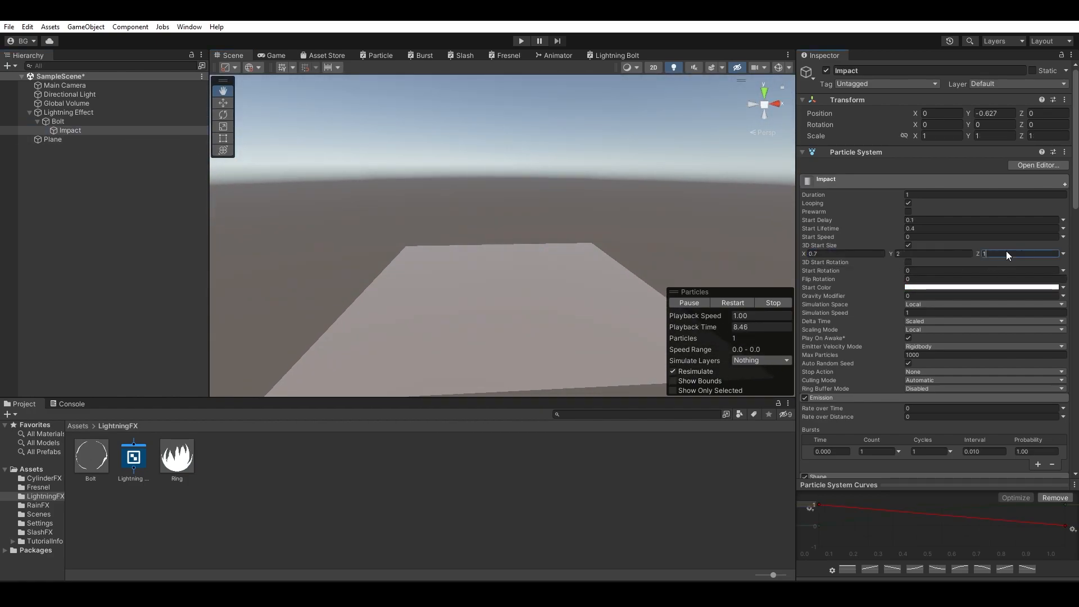
pyautogui.write('.7')
pyautogui.click(943, 253)
pyautogui.write('1.5')
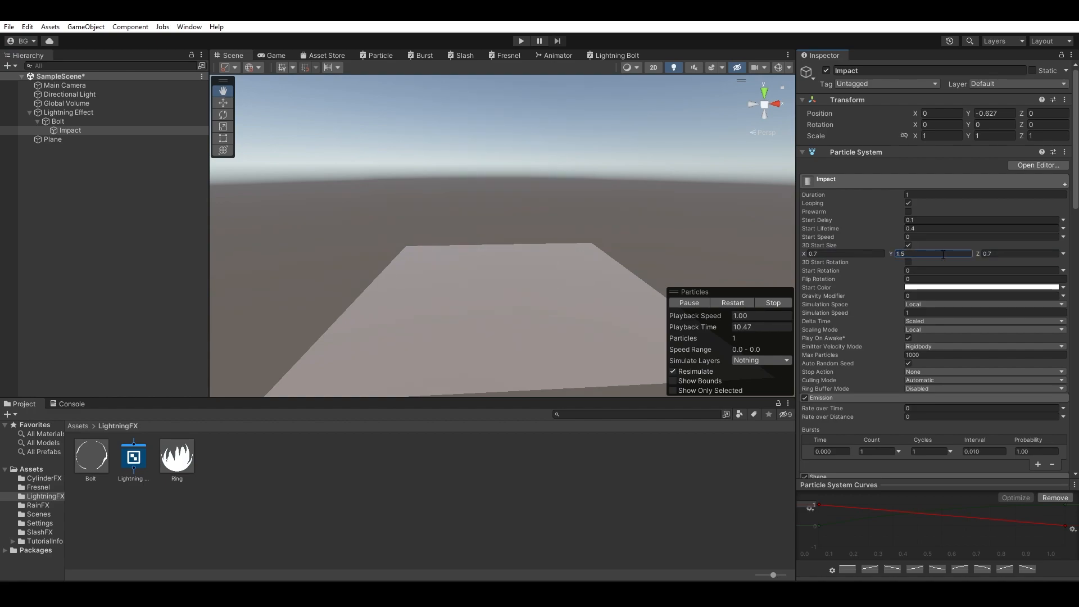
pyautogui.keyDown('alt'); pyautogui.moveTo(711, 281); pyautogui.dragTo(670, 202); pyautogui.keyUp('alt')
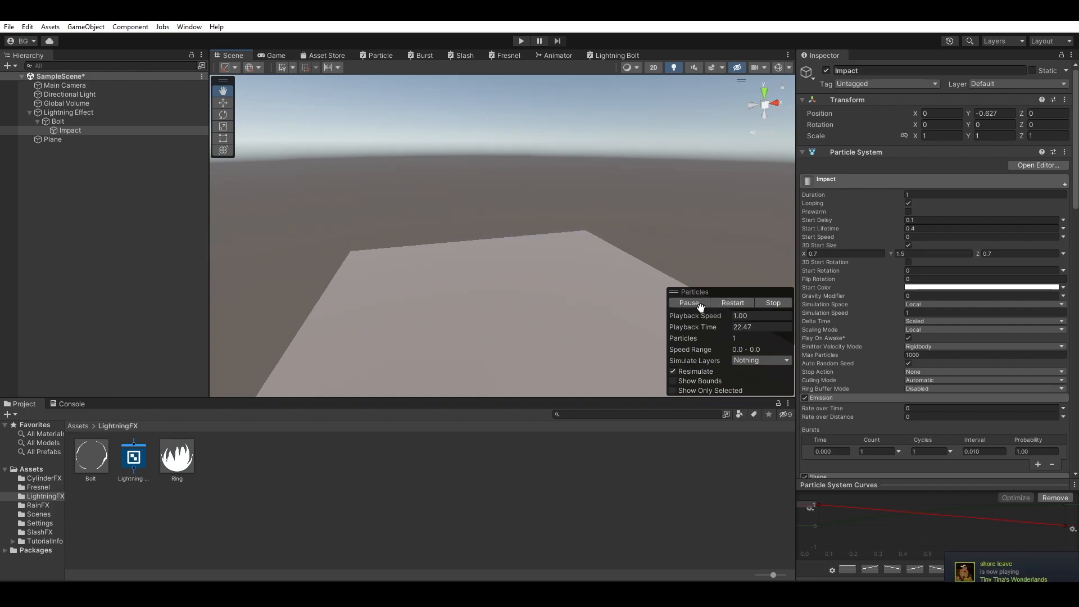
pyautogui.click(725, 304)
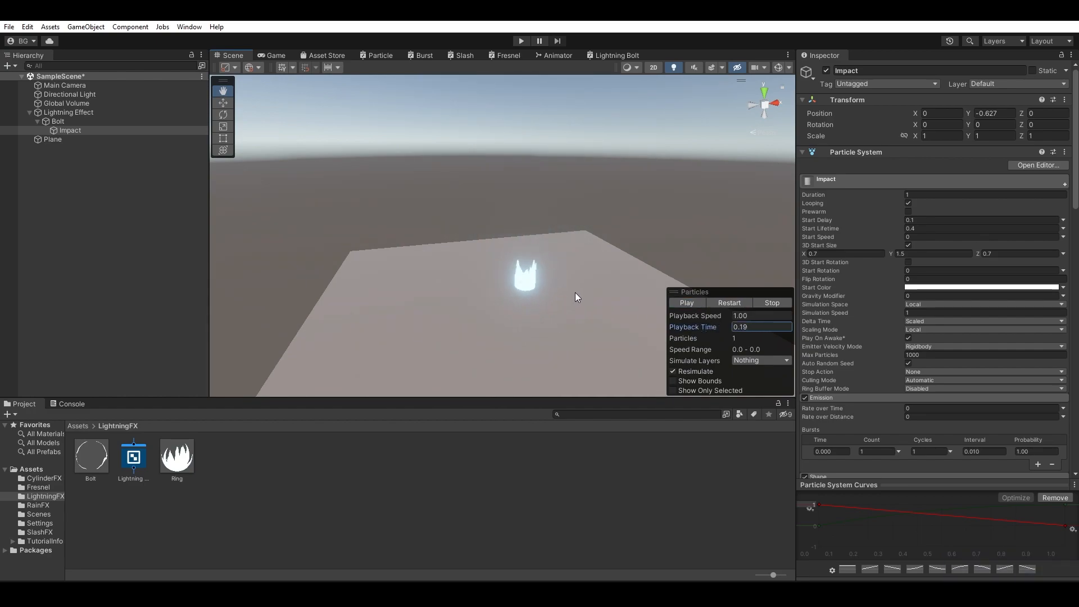
# Step: Duplicate the Impact particle system under Bolt and name the copy Flash
pyautogui.rightClick(93, 130)
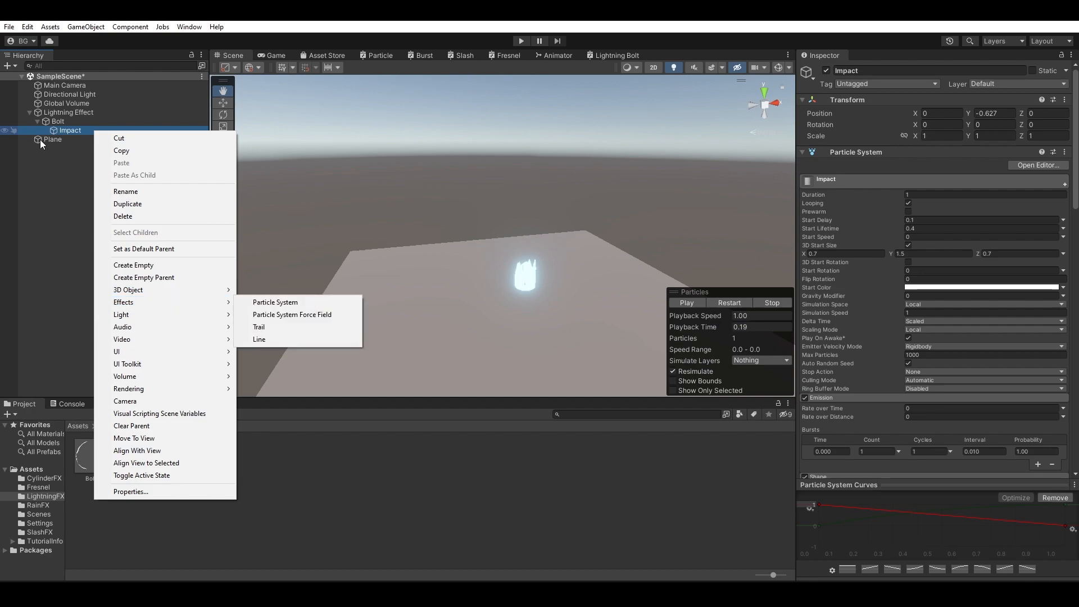
pyautogui.click(128, 204)
pyautogui.click(87, 138)
pyautogui.write('Flash')
pyautogui.press('Return')
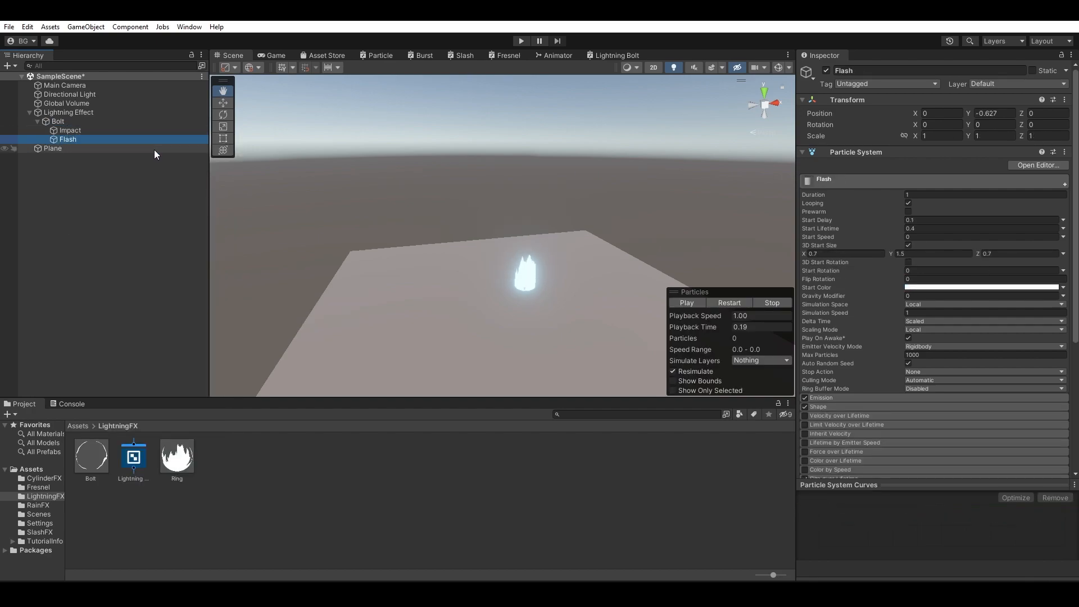
# Step: Switch Flash's Render Mode to Billboard in its Renderer settings
pyautogui.scroll(-4, 849, 338)
pyautogui.click(834, 405)
pyautogui.scroll(-4, 902, 380)
pyautogui.click(1007, 295)
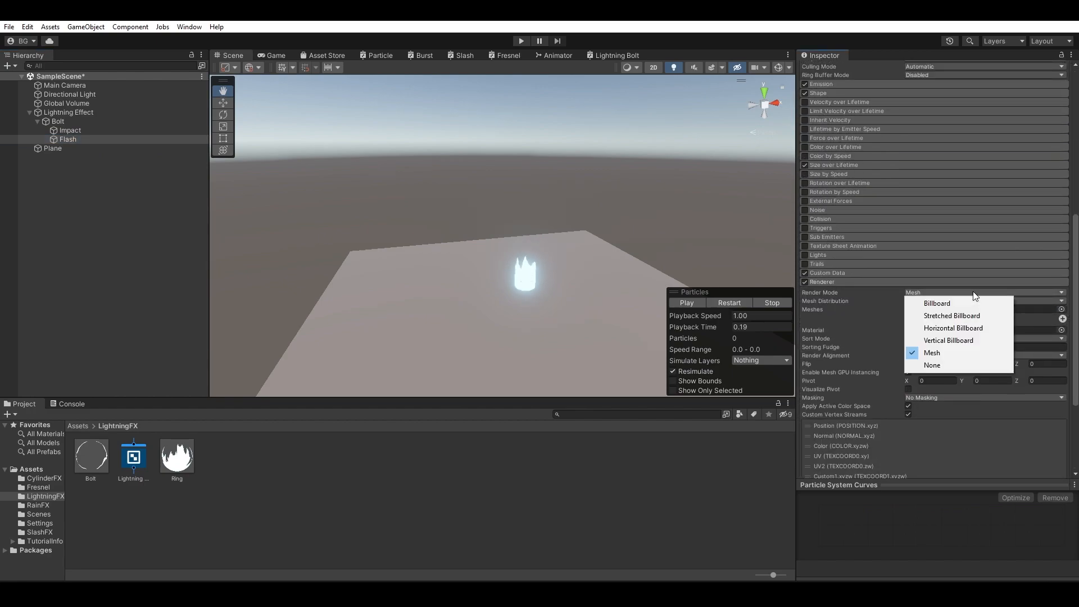
pyautogui.click(966, 305)
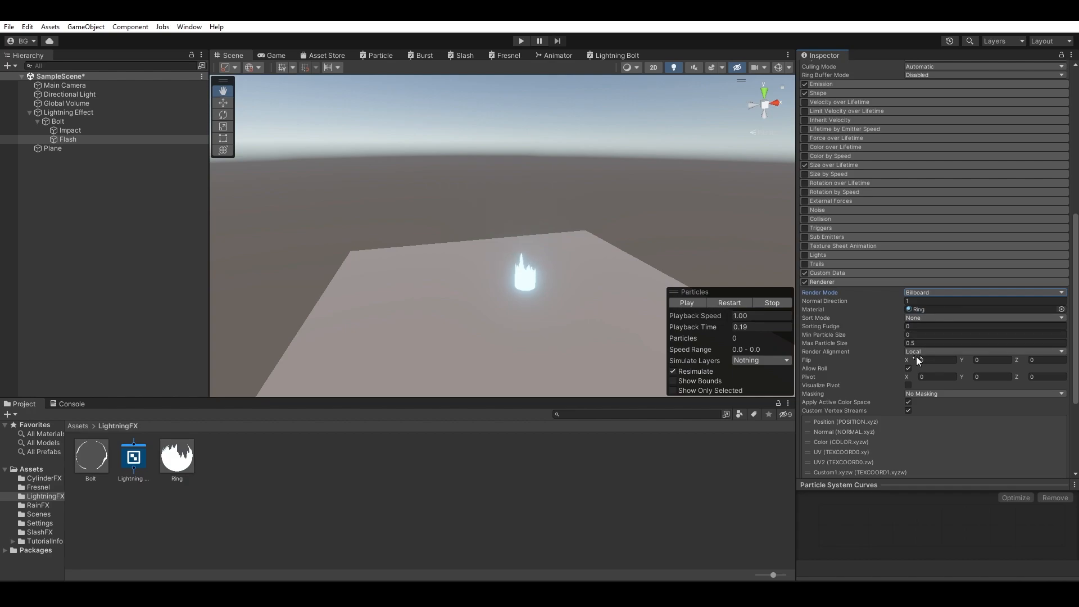
# Step: Create a material named Flash in the LightningFX folder and give it the Particle shader graph
pyautogui.rightClick(260, 449)
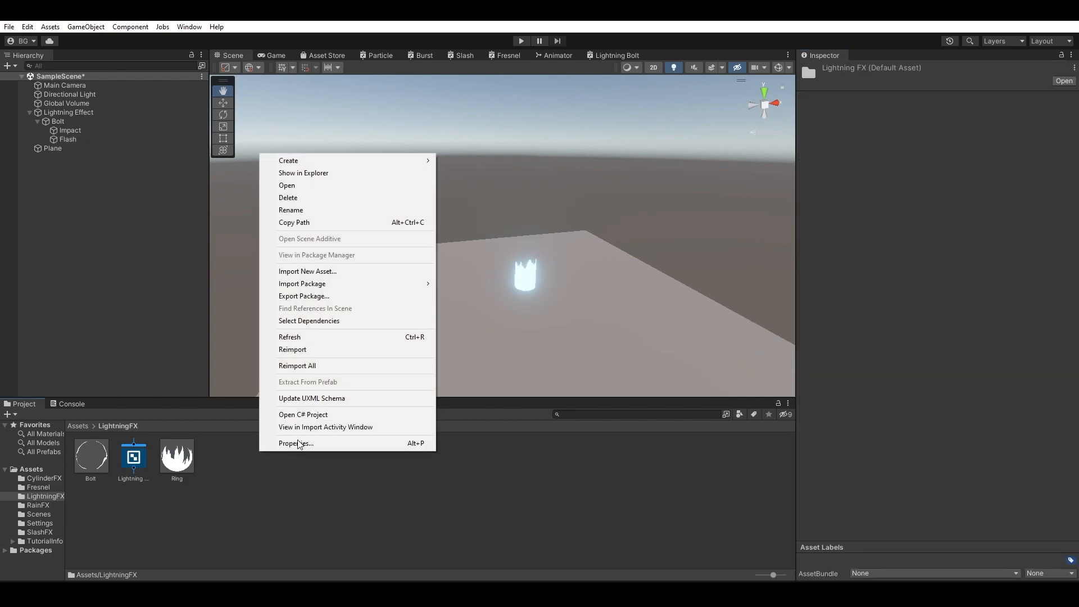
pyautogui.moveTo(367, 160)
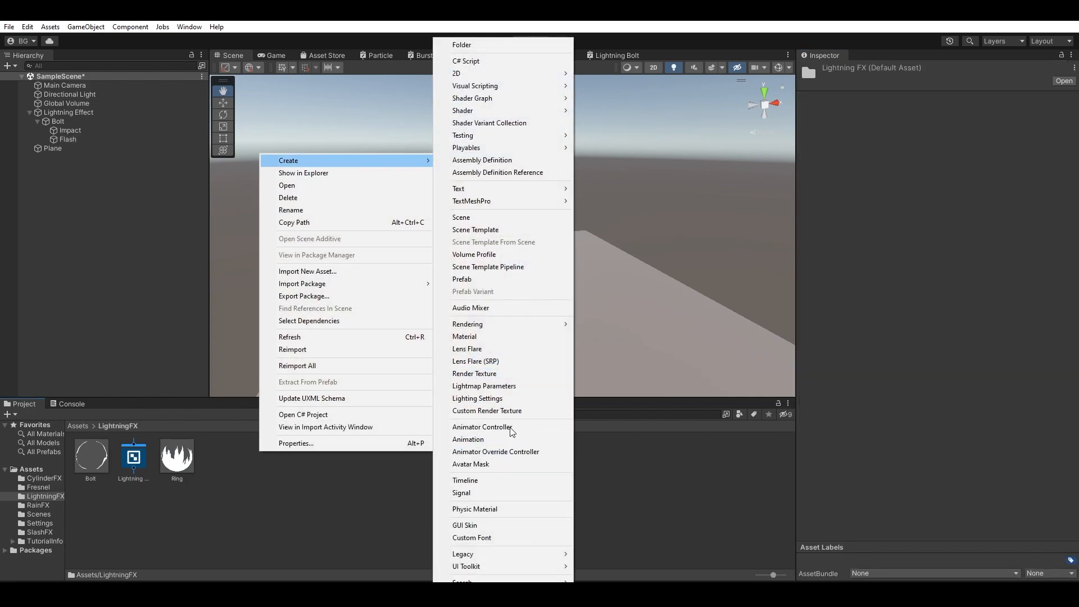
pyautogui.click(515, 337)
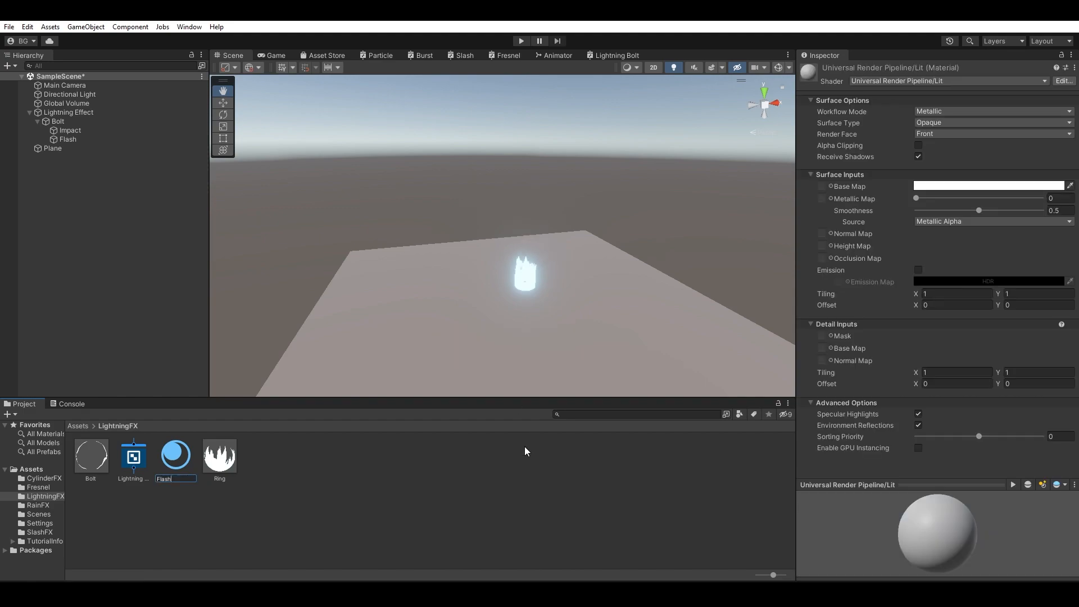
pyautogui.write('Flash')
pyautogui.press('Return')
pyautogui.click(902, 81)
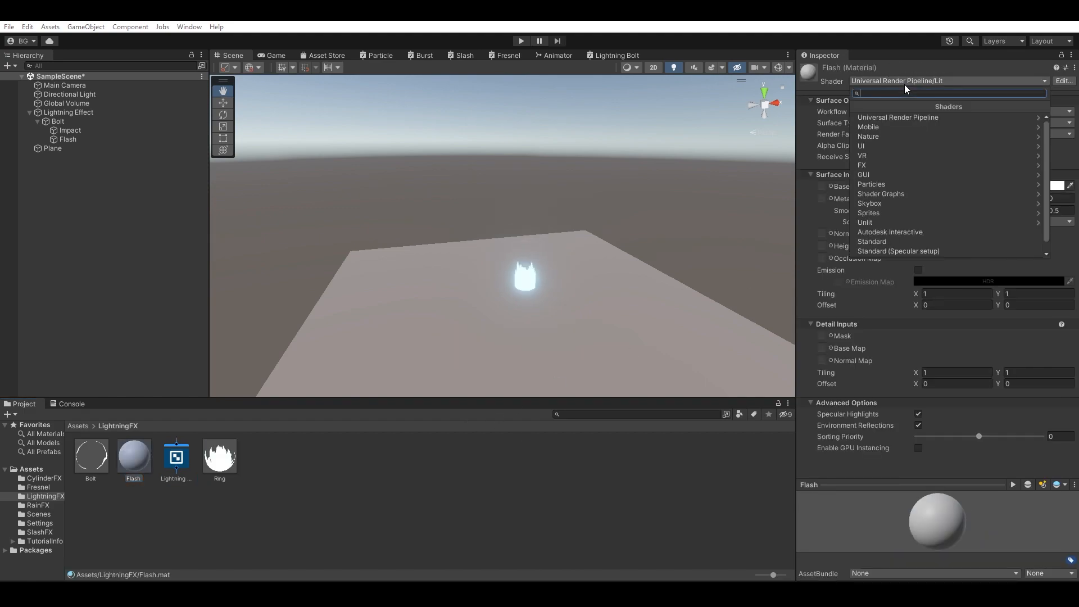
pyautogui.click(895, 194)
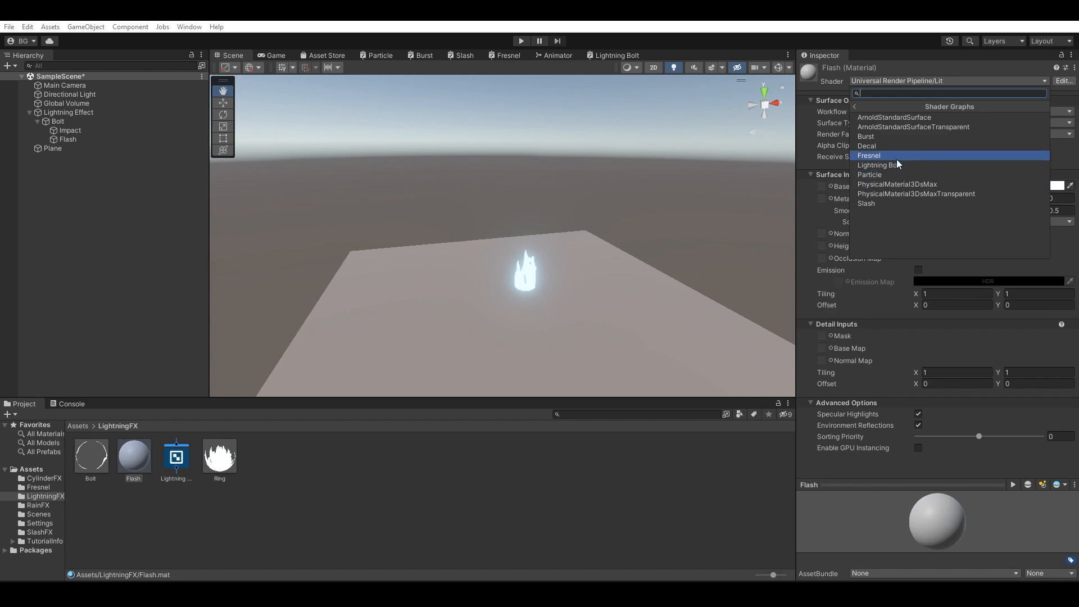
pyautogui.click(885, 176)
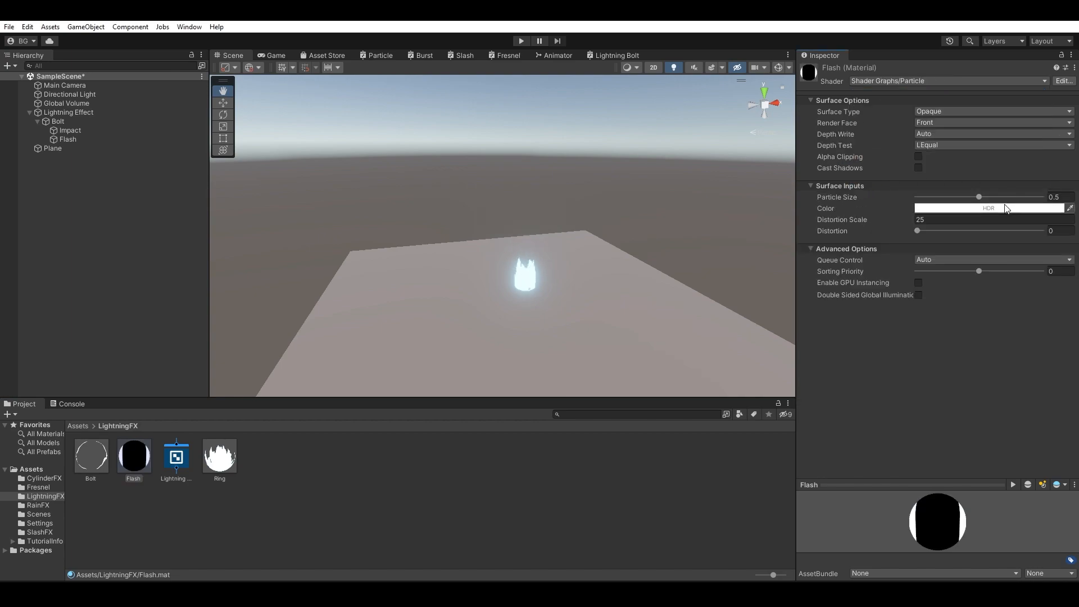
# Step: Make the Flash material's Surface Type Transparent and its Render Face Both
pyautogui.click(943, 115)
pyautogui.click(947, 129)
pyautogui.click(942, 132)
pyautogui.click(940, 171)
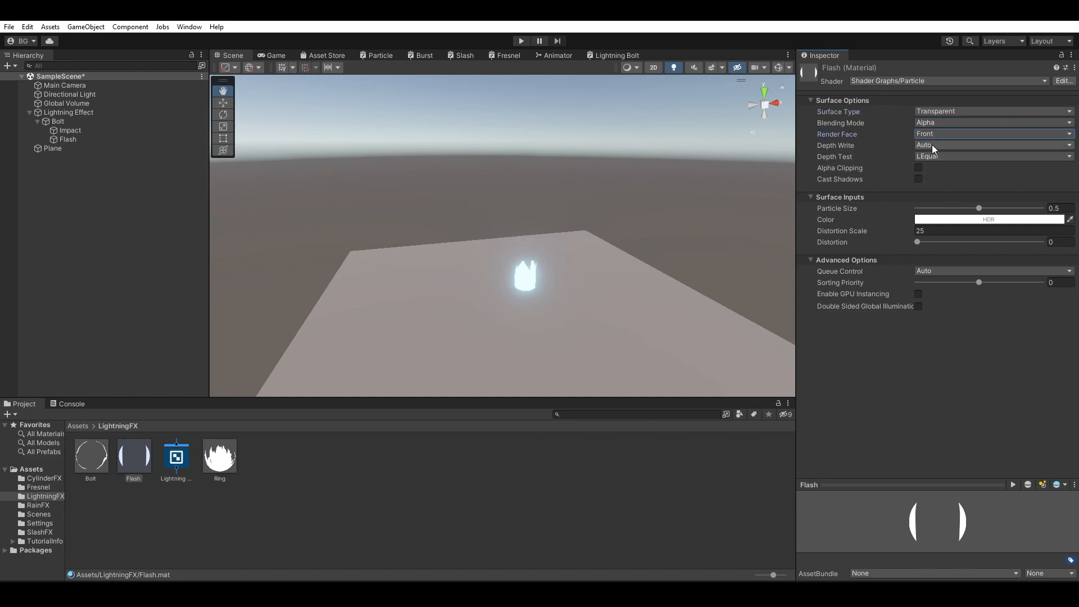
pyautogui.click(933, 134)
pyautogui.click(944, 145)
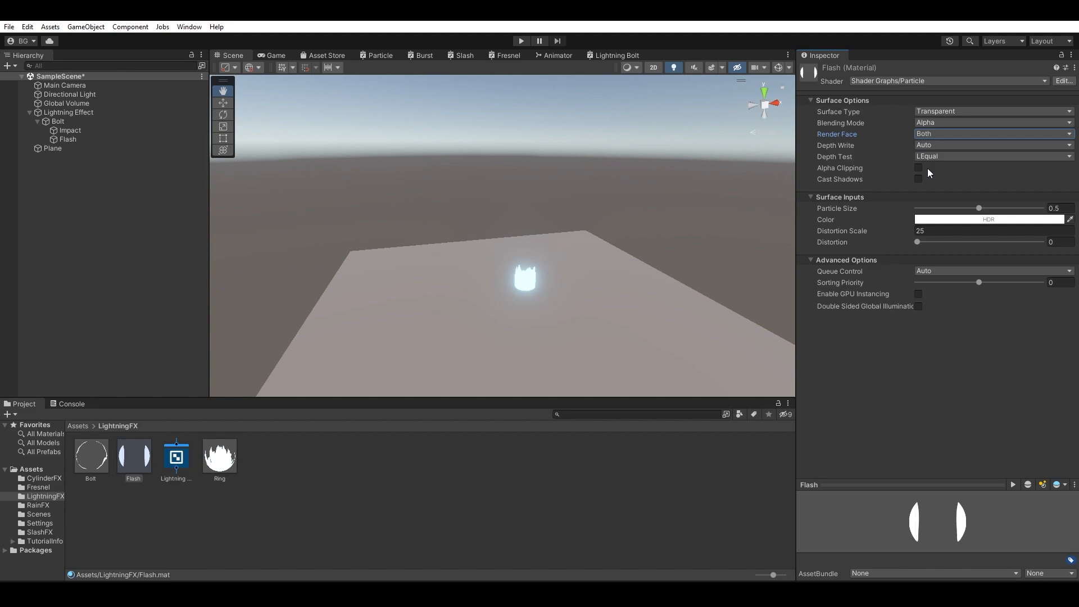
# Step: Apply the Flash material to the Flash particle system and inspect it with the effect paused at 0.26
pyautogui.click(99, 140)
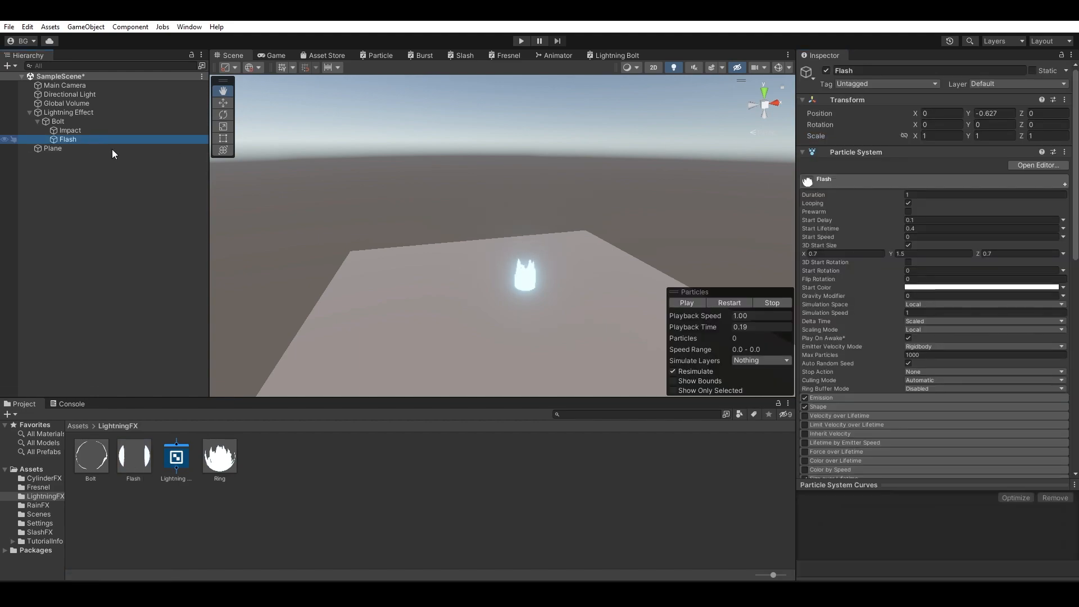
pyautogui.click(724, 304)
pyautogui.click(714, 303)
pyautogui.click(697, 303)
pyautogui.scroll(3, 599, 289)
pyautogui.keyDown('alt'); pyautogui.moveTo(603, 287); pyautogui.dragTo(563, 151); pyautogui.keyUp('alt')
pyautogui.moveTo(135, 438); pyautogui.dragTo(68, 141)
pyautogui.moveTo(615, 232)
pyautogui.keyDown('alt'); pyautogui.mouseDown()
pyautogui.moveTo(624, 207)
pyautogui.moveTo(595, 236)
pyautogui.moveTo(580, 201)
pyautogui.moveTo(559, 257)
pyautogui.moveTo(534, 254)
pyautogui.moveTo(600, 226)
pyautogui.moveTo(615, 202)
pyautogui.moveTo(614, 66)
pyautogui.moveTo(551, 73)
pyautogui.moveTo(580, 41)
pyautogui.moveTo(593, 90)
pyautogui.moveTo(687, 129)
pyautogui.moveTo(600, 235)
pyautogui.moveTo(616, 212)
pyautogui.mouseUp(); pyautogui.keyUp('alt')
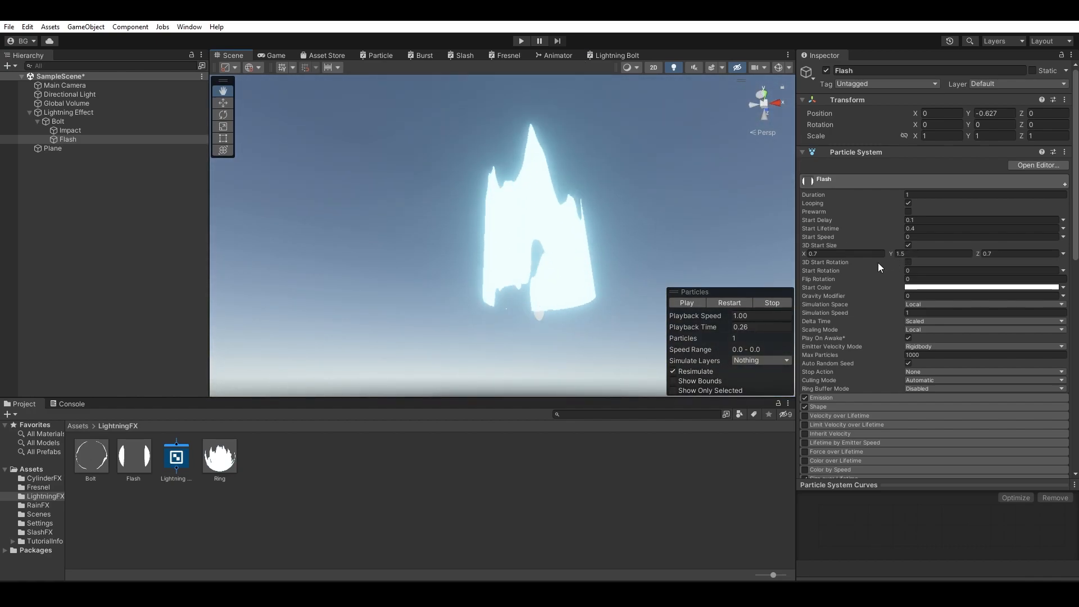
# Step: Turn off Flash's 3D Start Size and set its uniform Start Size to 1
pyautogui.click(909, 245)
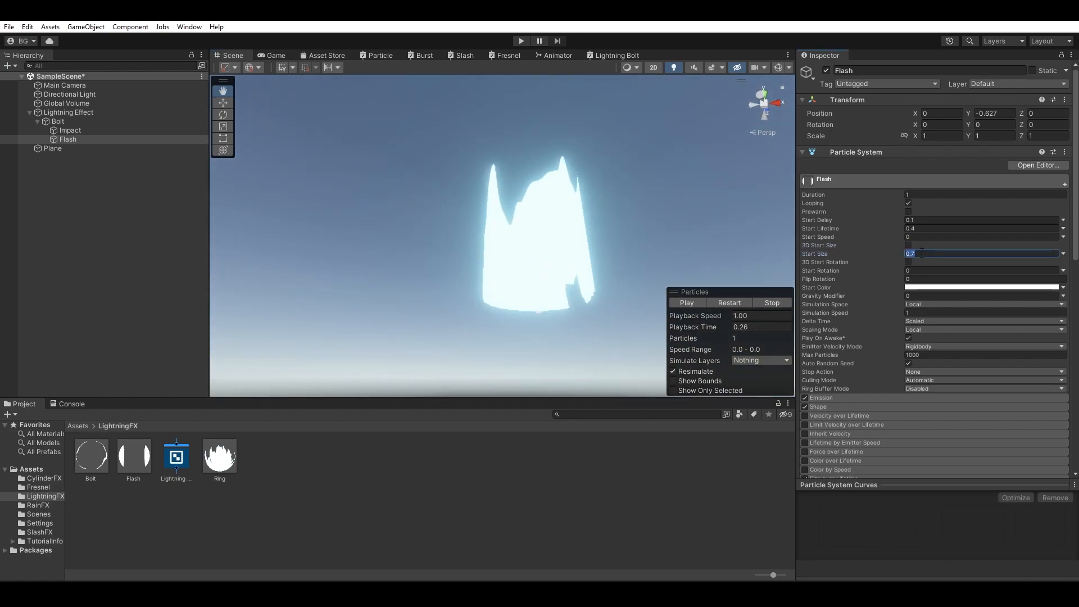
pyautogui.keyDown('alt'); pyautogui.moveTo(602, 272); pyautogui.dragTo(608, 302); pyautogui.keyUp('alt')
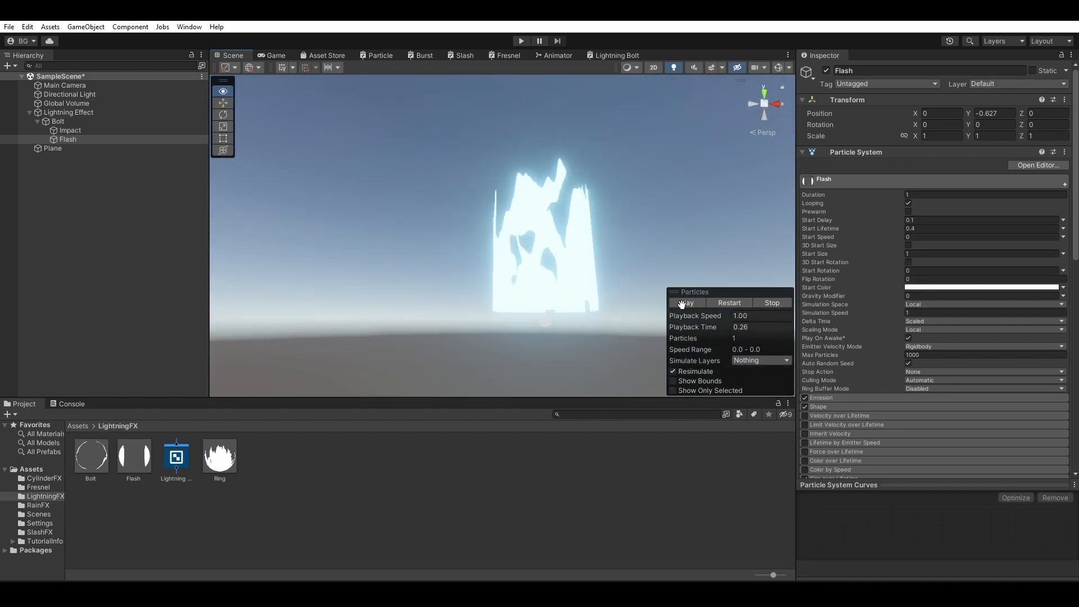
# Step: Enable Size over Lifetime on Flash with the bell-shaped preset curve, then replay the effect and pause it at 0.37
pyautogui.scroll(-5, 855, 392)
pyautogui.click(825, 298)
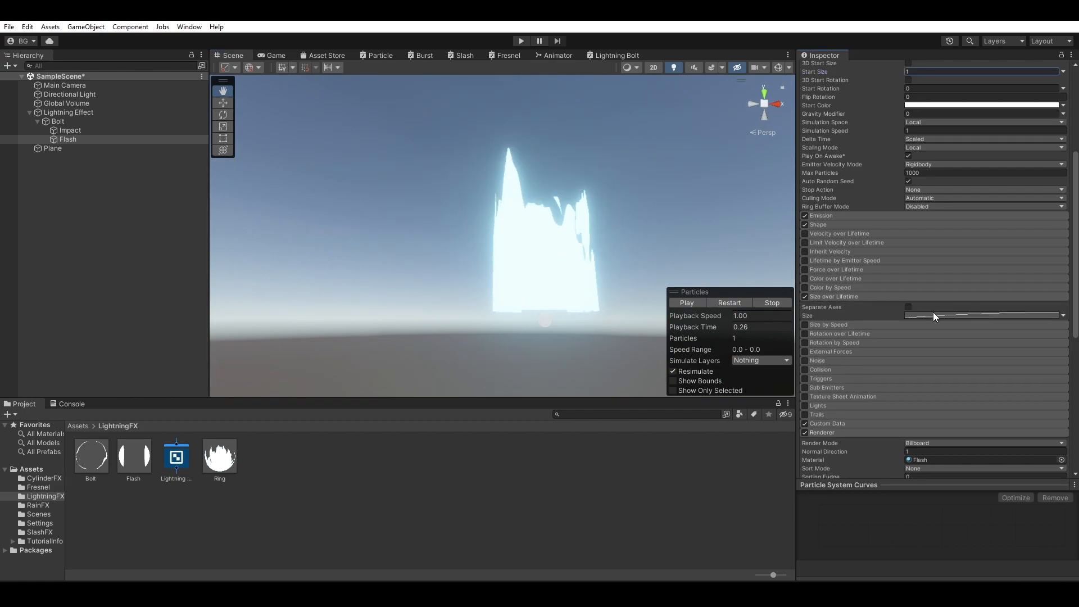
pyautogui.click(832, 570)
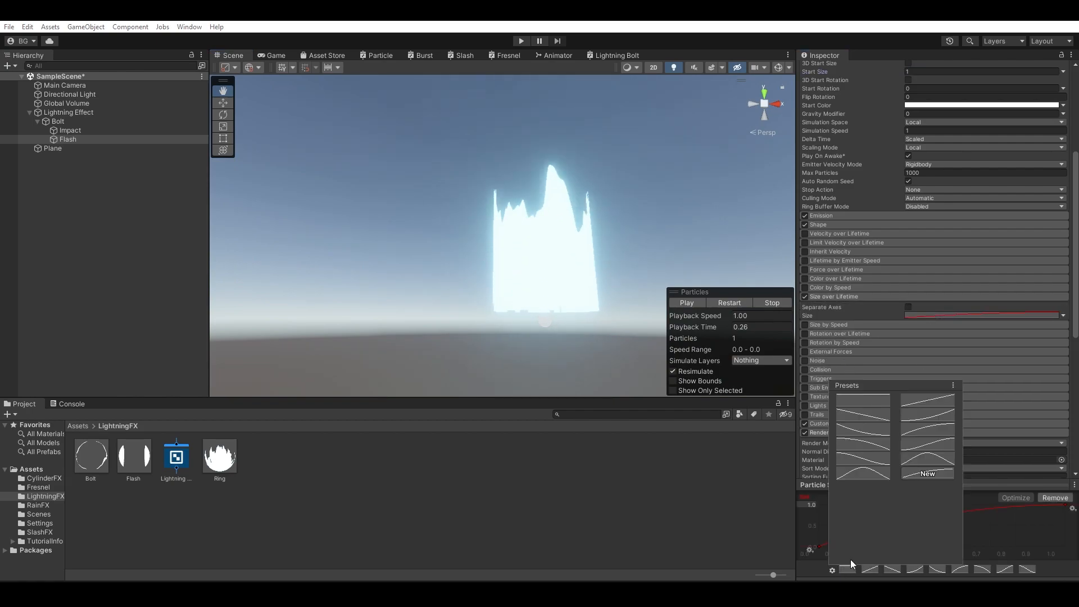
pyautogui.click(865, 475)
pyautogui.scroll(1, 933, 270)
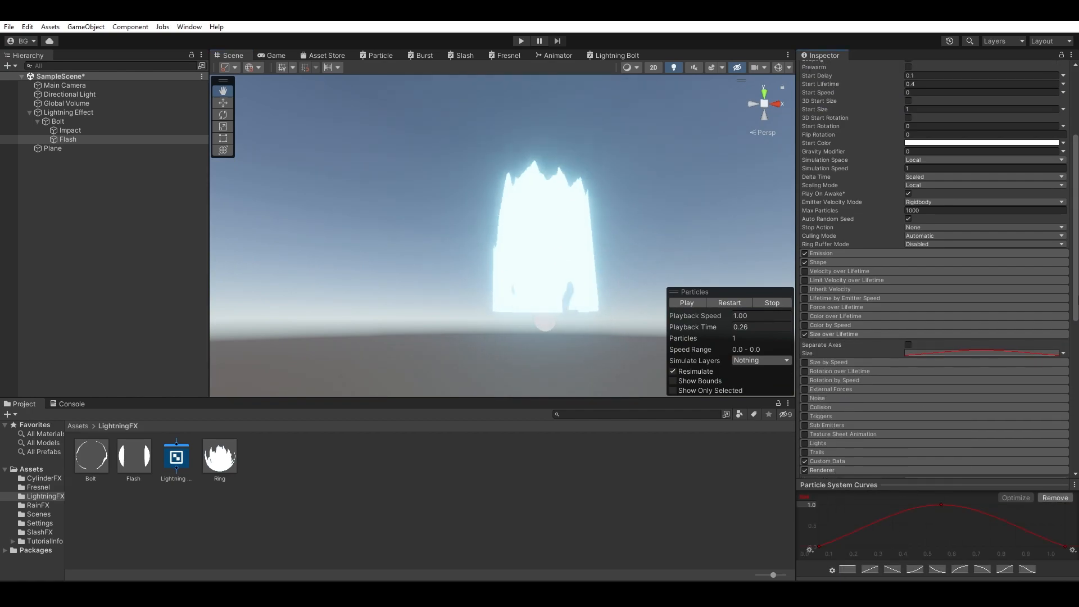
pyautogui.click(730, 303)
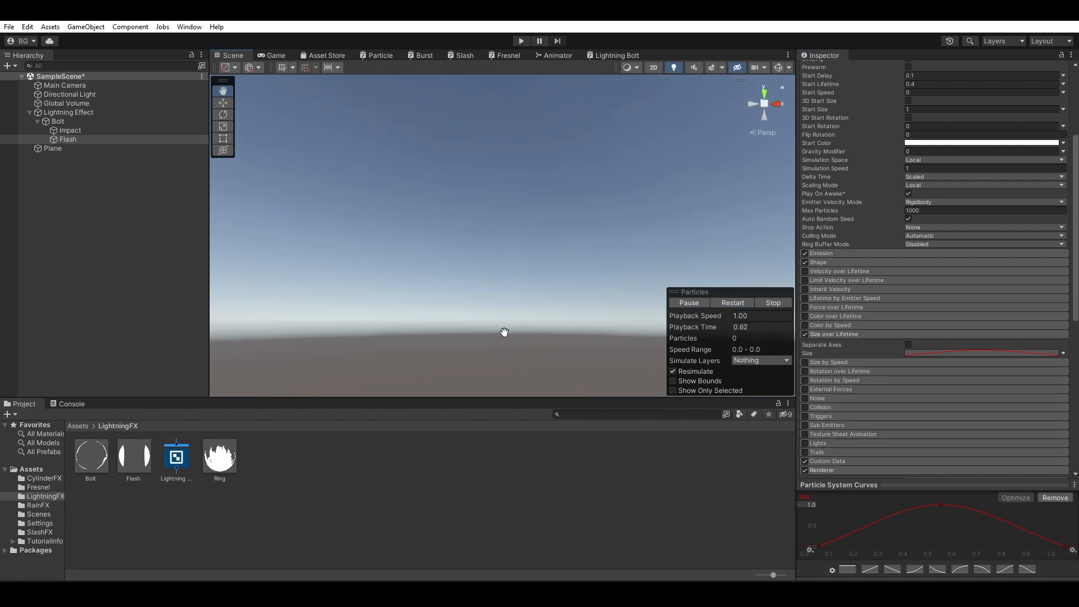
pyautogui.click(696, 304)
# Step: Set Flash's X rotation to 90, then try raising its Y position and undo that move
pyautogui.keyDown('alt'); pyautogui.moveTo(559, 320); pyautogui.dragTo(545, 499); pyautogui.keyUp('alt')
pyautogui.scroll(5, 991, 274)
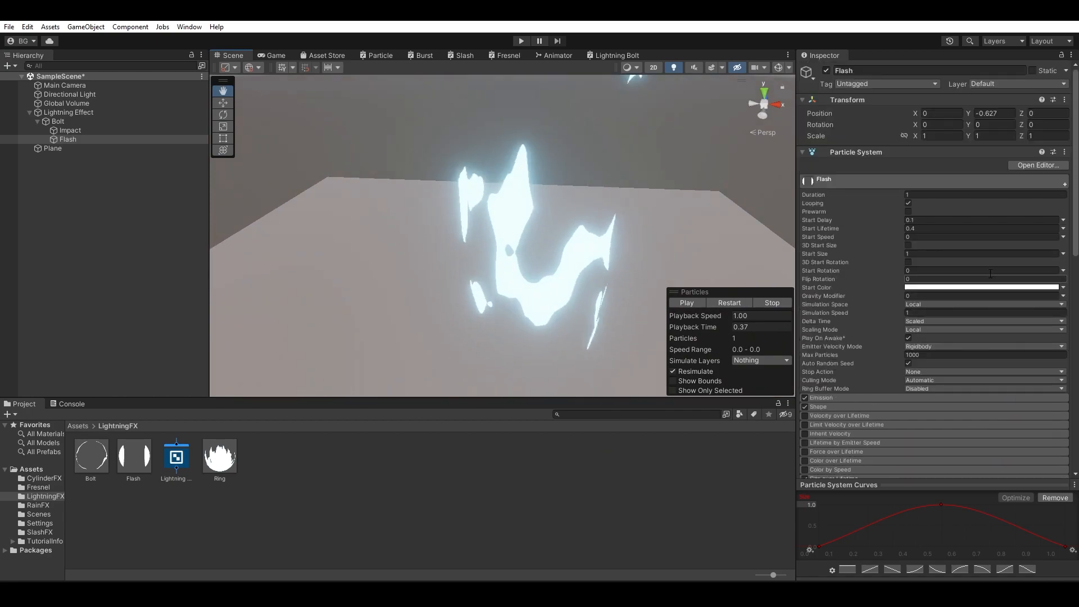
pyautogui.click(940, 124)
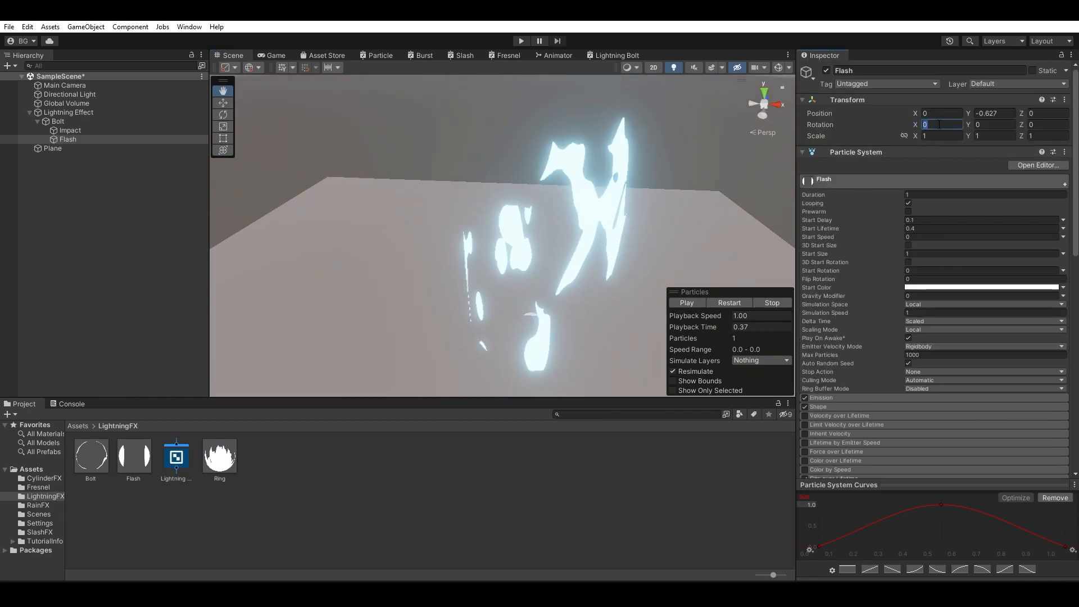
pyautogui.write('90')
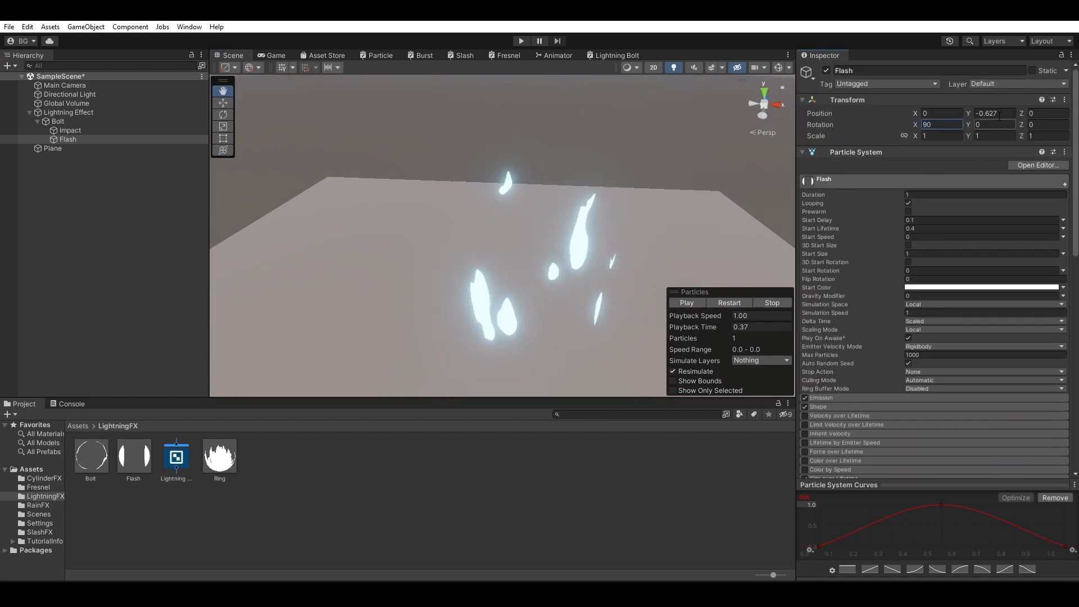
pyautogui.moveTo(974, 113); pyautogui.dragTo(1010, 105)
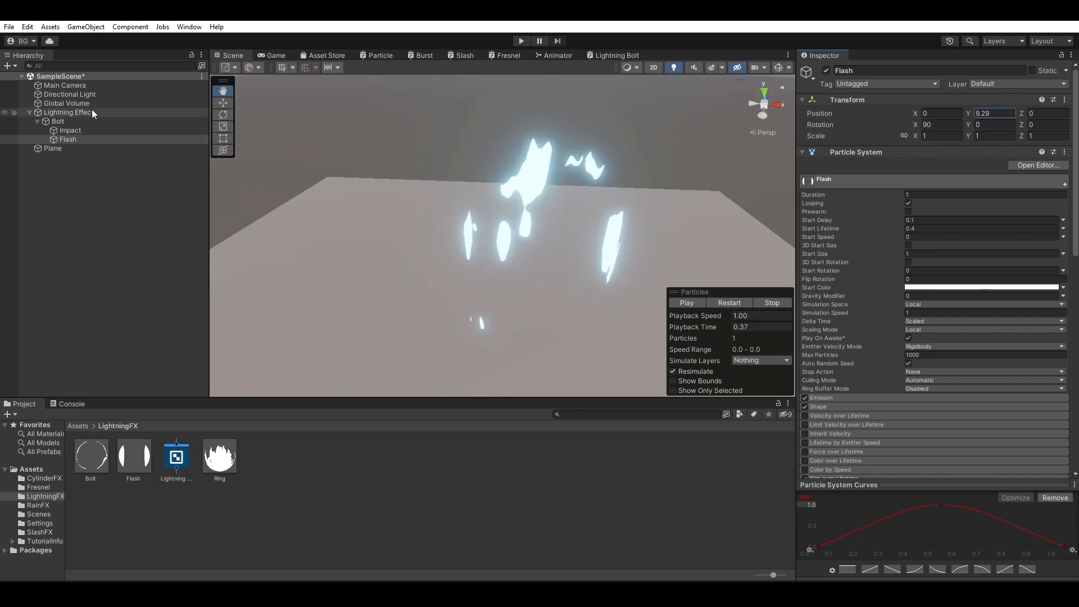
pyautogui.hotkey('ctrl', 'z')
# Step: Copy the Ring material's HDR Color to the Flash material's Color
pyautogui.keyDown('alt'); pyautogui.moveTo(568, 343); pyautogui.dragTo(561, 291); pyautogui.keyUp('alt')
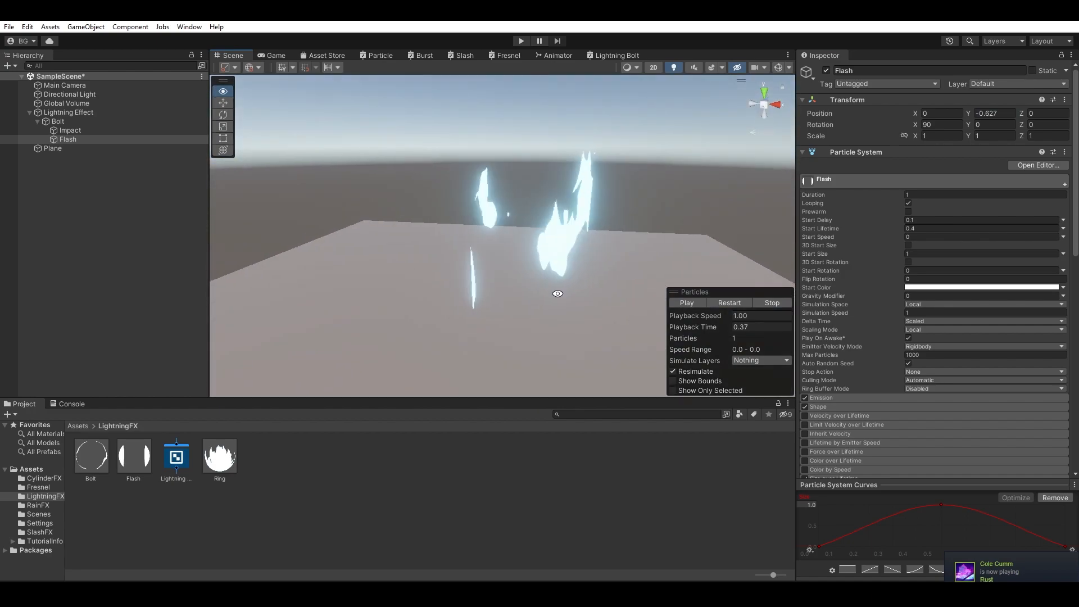
pyautogui.click(143, 460)
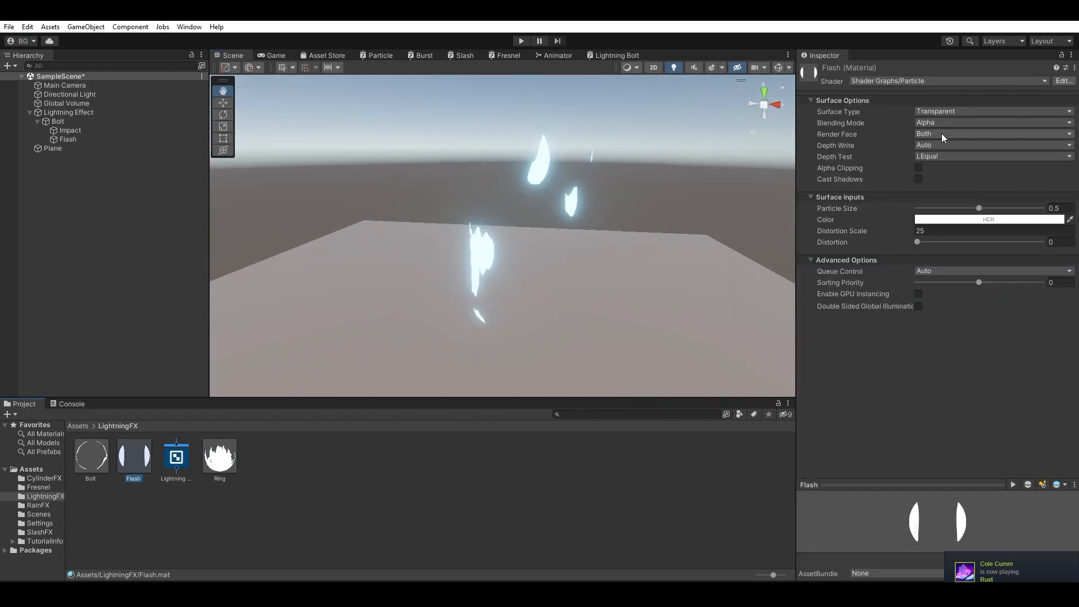
pyautogui.click(144, 138)
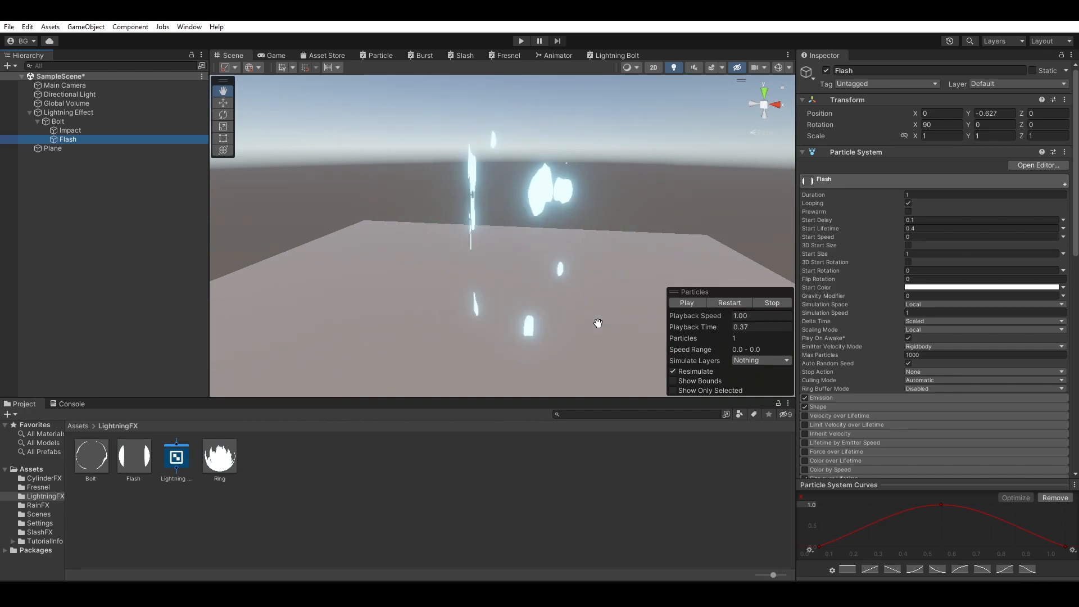
pyautogui.click(129, 457)
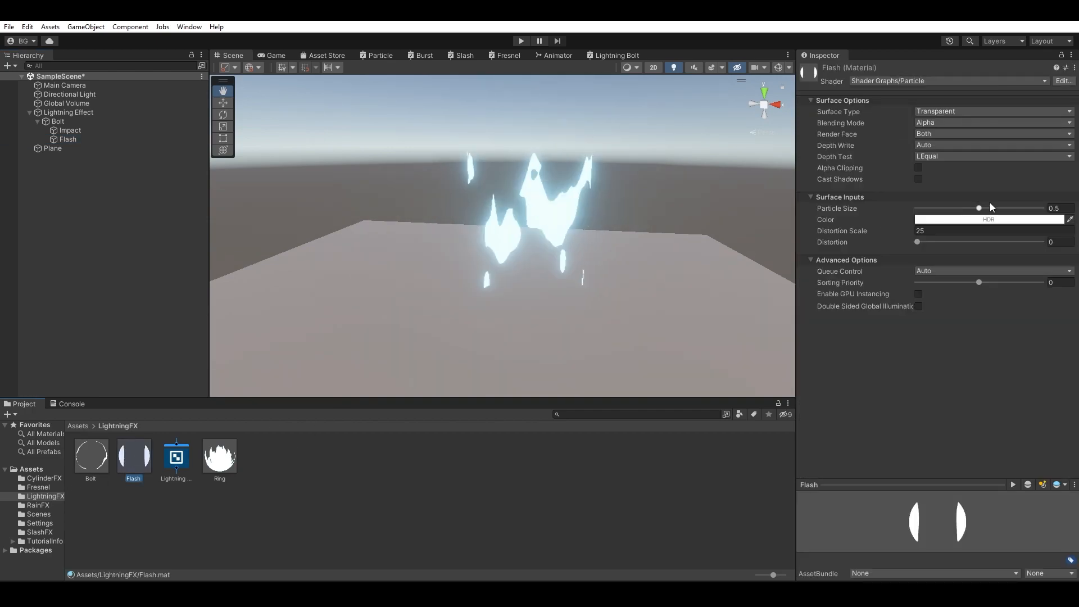
pyautogui.click(982, 219)
pyautogui.click(1037, 224)
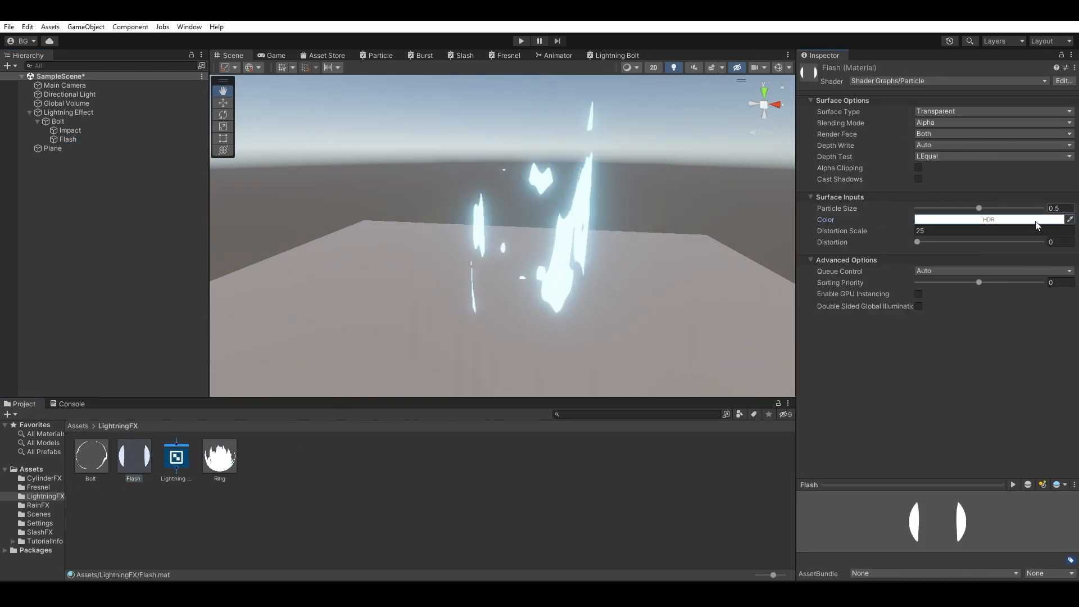
pyautogui.click(222, 460)
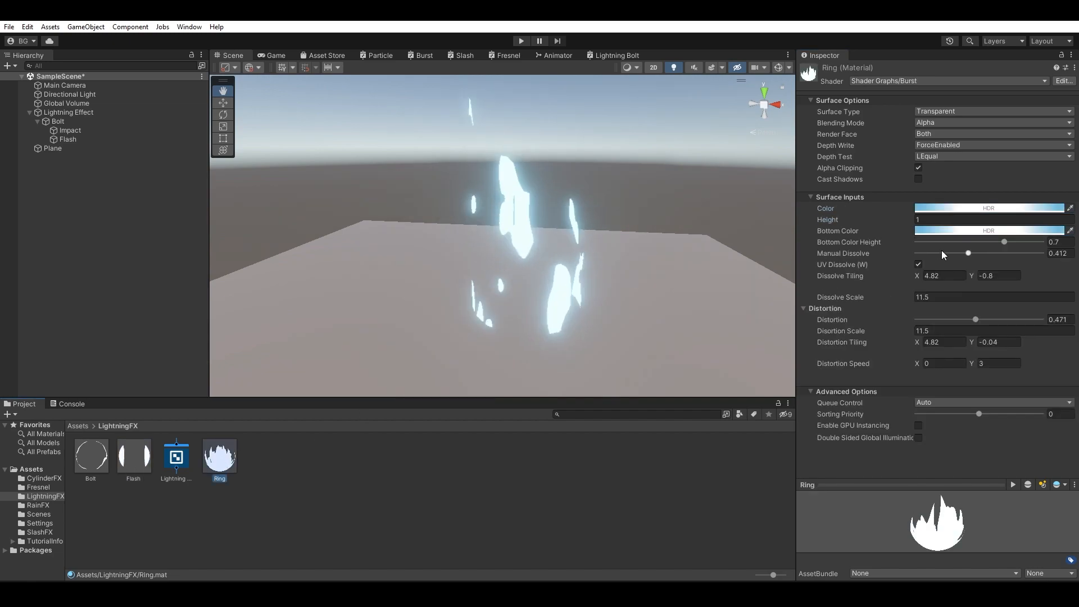
pyautogui.click(130, 455)
pyautogui.click(981, 240)
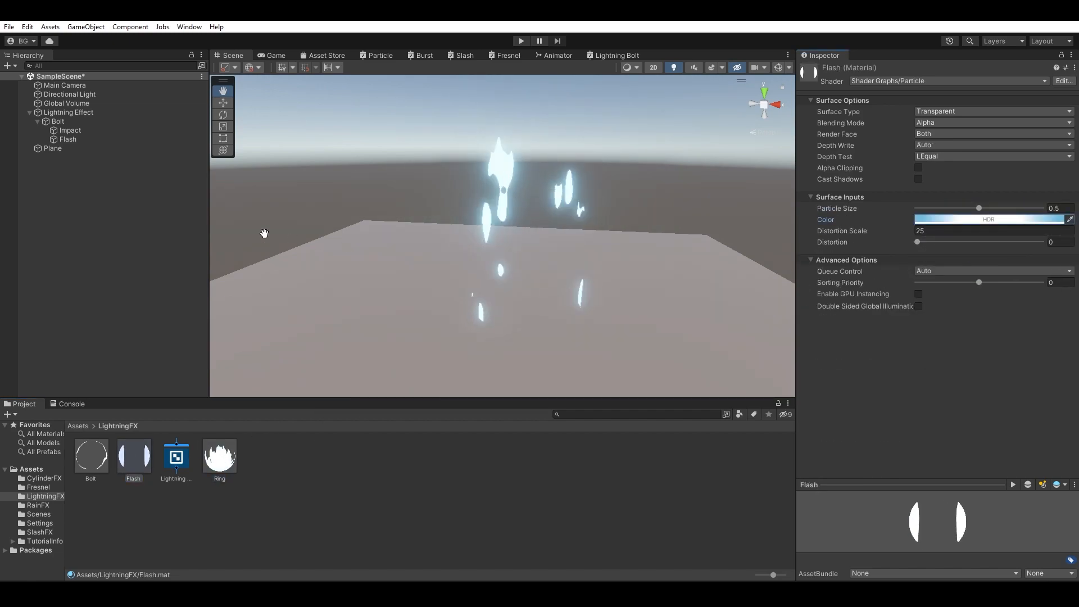
# Step: Pause the effect at 0.28 and fine-tune the Flash object's Y position to -0.61
pyautogui.click(83, 139)
pyautogui.keyDown('alt'); pyautogui.moveTo(520, 211); pyautogui.dragTo(518, 229); pyautogui.keyUp('alt')
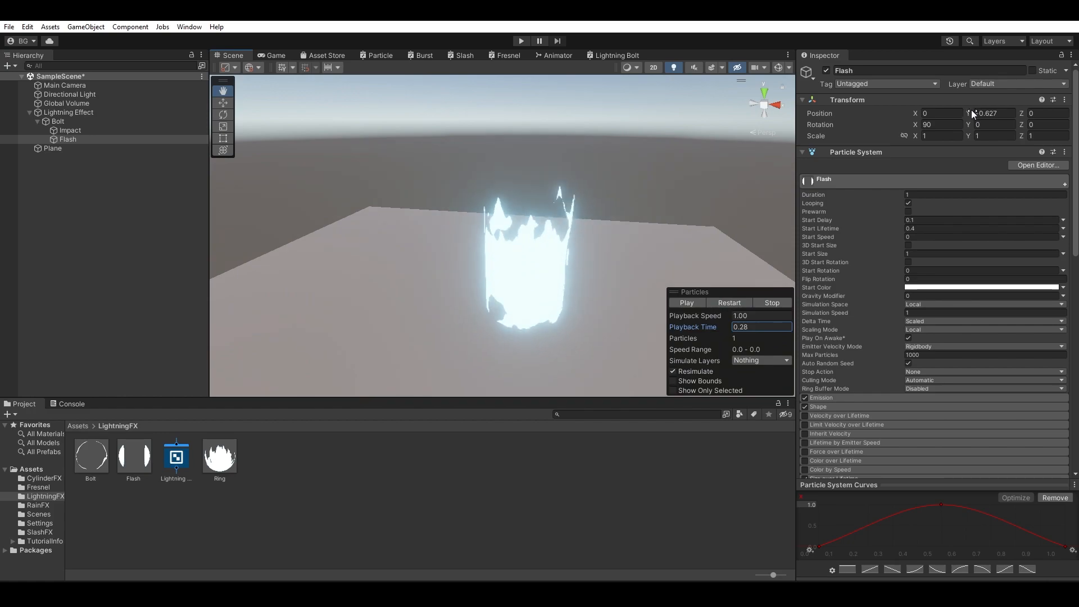
pyautogui.moveTo(976, 106); pyautogui.dragTo(973, 106)
pyautogui.keyDown('alt'); pyautogui.moveTo(631, 193); pyautogui.dragTo(646, 228); pyautogui.keyUp('alt')
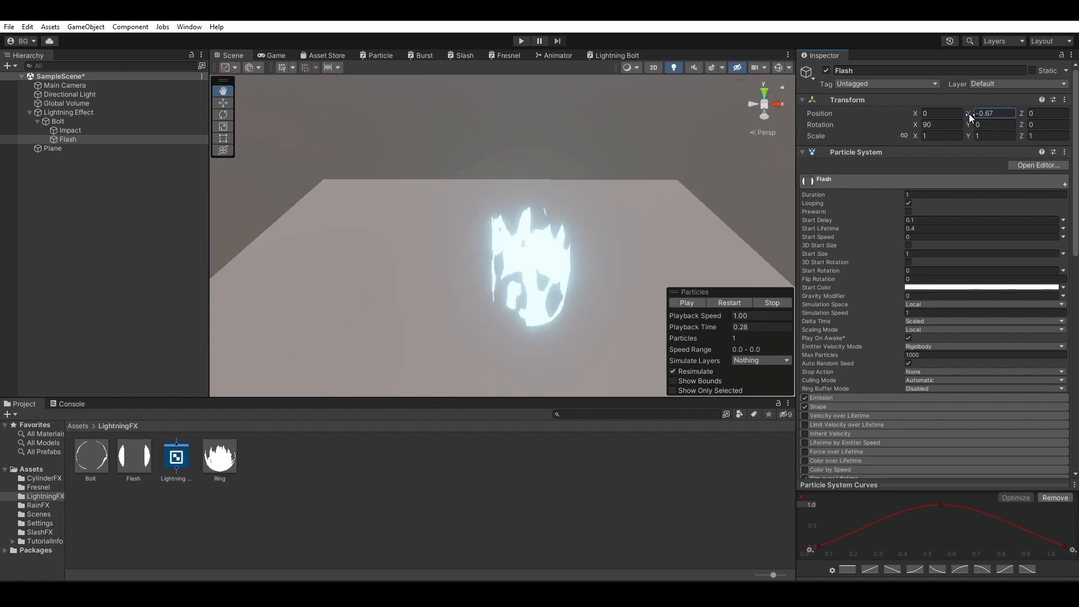
pyautogui.keyDown('alt'); pyautogui.moveTo(702, 265); pyautogui.dragTo(659, 248); pyautogui.keyUp('alt')
# Step: Replay the effect, scrub it to 0.32, and set Flash's Start Size to 4.93
pyautogui.click(726, 304)
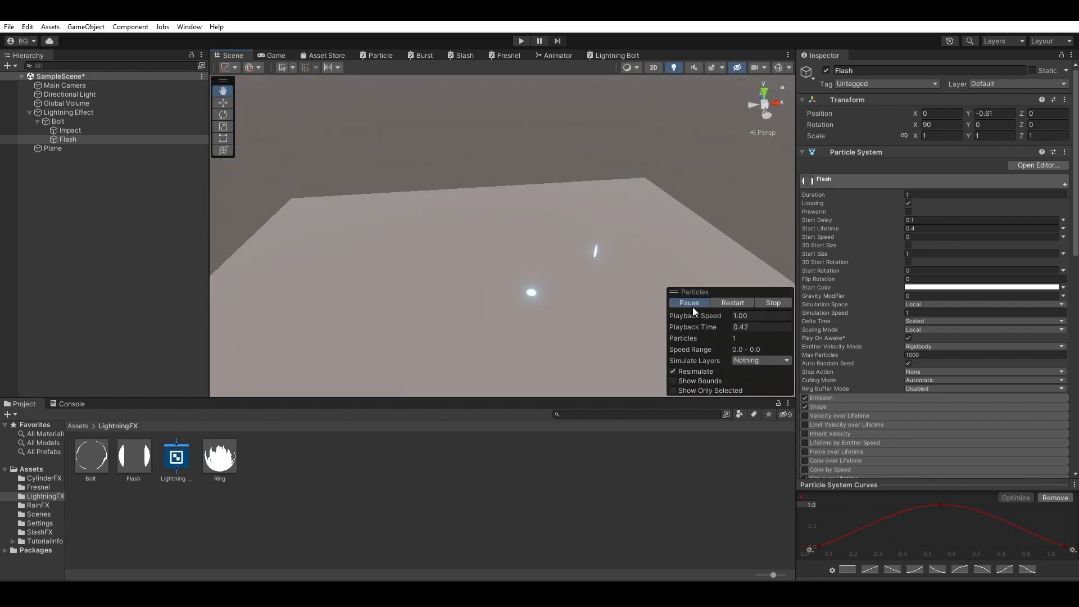
pyautogui.moveTo(670, 327)
pyautogui.mouseDown()
pyautogui.moveTo(642, 326)
pyautogui.moveTo(653, 327)
pyautogui.mouseUp()
pyautogui.moveTo(852, 255); pyautogui.dragTo(864, 257)
pyautogui.moveTo(935, 246); pyautogui.dragTo(921, 247)
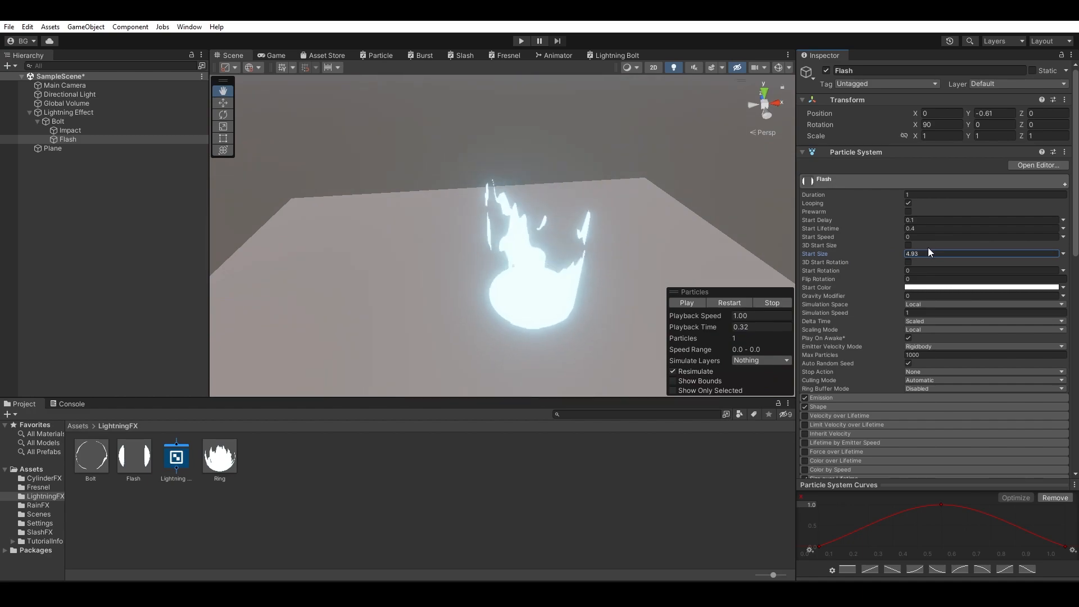
# Step: Set Flash's Start Lifetime to 0.2 and replay the effect from a higher, more distant viewpoint
pyautogui.click(734, 302)
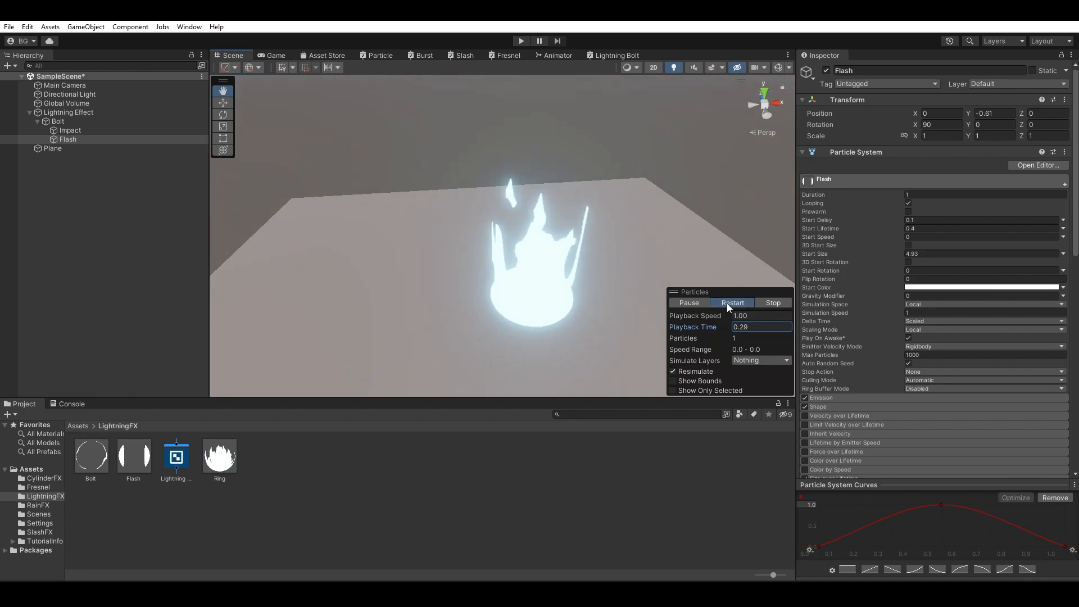
pyautogui.keyDown('alt'); pyautogui.moveTo(552, 258); pyautogui.dragTo(628, 265); pyautogui.keyUp('alt')
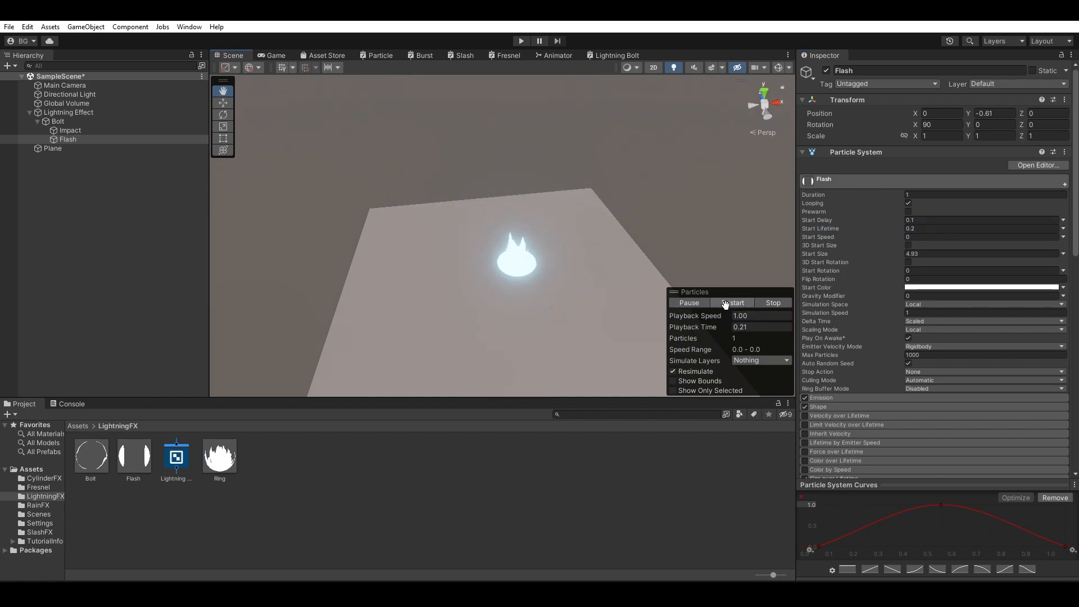
pyautogui.moveTo(671, 153)
pyautogui.keyDown('alt'); pyautogui.mouseDown()
pyautogui.moveTo(695, 123)
pyautogui.moveTo(697, 101)
pyautogui.moveTo(667, 156)
pyautogui.mouseUp(); pyautogui.keyUp('alt')
pyautogui.scroll(2, 585, 190)
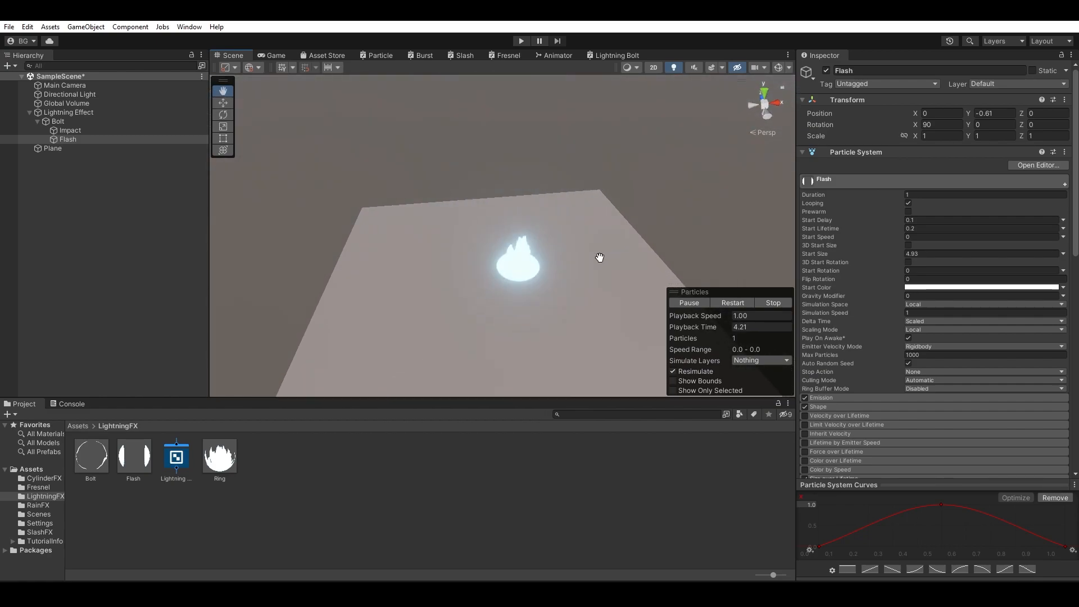
pyautogui.click(725, 303)
# Step: Scrub the effect to 0.24, reduce Flash's Start Size to 3.72, and replay it to check the size
pyautogui.moveTo(686, 331); pyautogui.dragTo(662, 328)
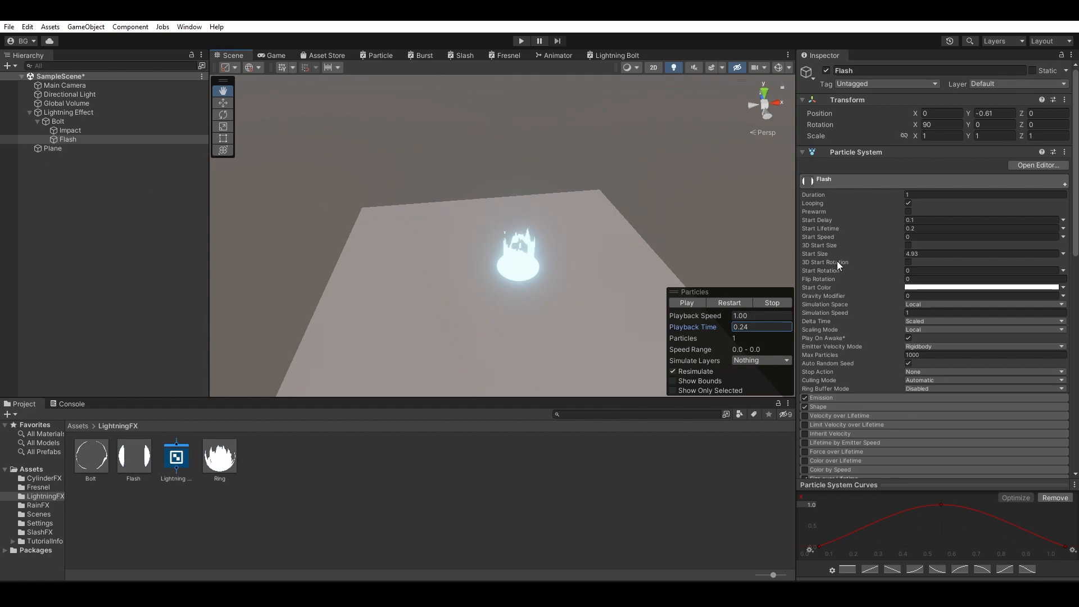
pyautogui.moveTo(875, 255); pyautogui.dragTo(848, 252)
pyautogui.click(725, 305)
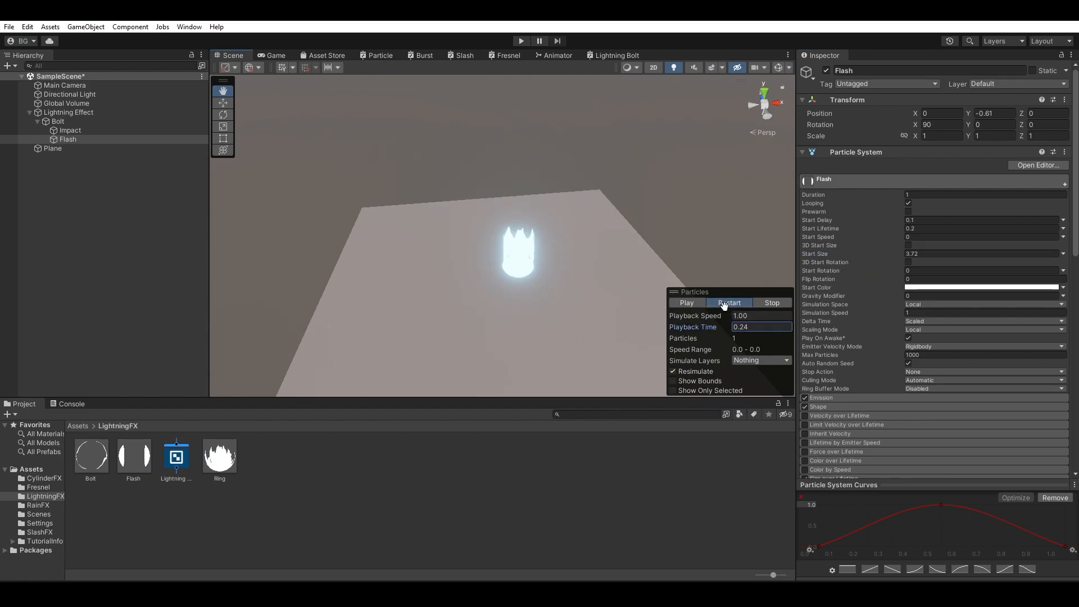
pyautogui.click(691, 304)
pyautogui.moveTo(712, 328); pyautogui.dragTo(666, 312)
# Step: Fine-tune the Flash material's HDR Color
pyautogui.click(135, 453)
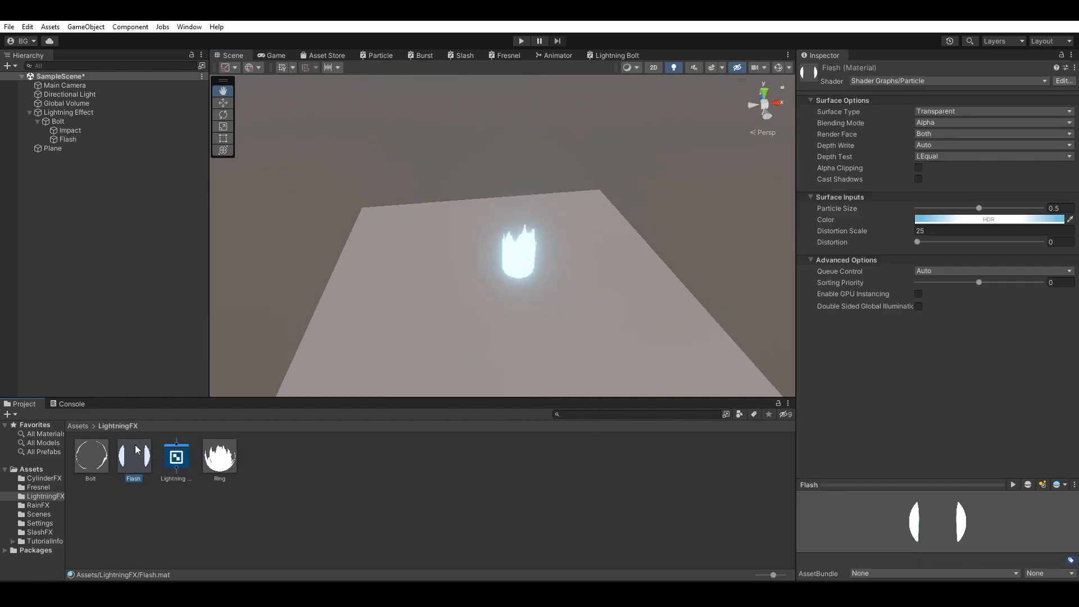
pyautogui.click(952, 219)
pyautogui.moveTo(1020, 459)
pyautogui.mouseDown()
pyautogui.moveTo(1030, 459)
pyautogui.moveTo(1017, 456)
pyautogui.mouseUp()
# Step: Align the Main Camera with the current scene view, check it in the Game view, and deactivate the Plane object
pyautogui.keyDown('alt'); pyautogui.moveTo(585, 281); pyautogui.dragTo(644, 262); pyautogui.keyUp('alt')
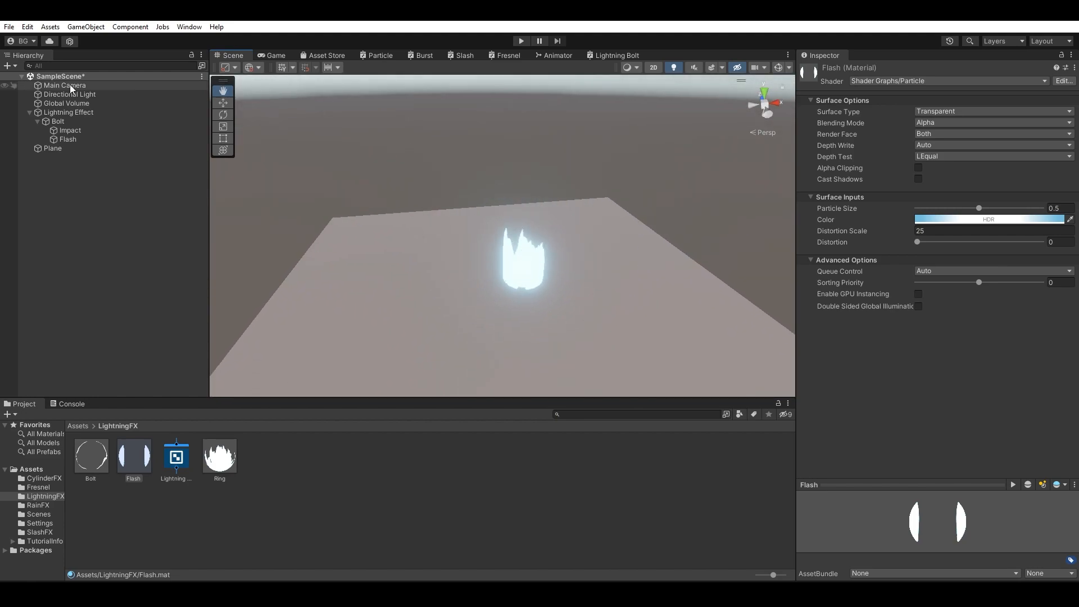
pyautogui.click(72, 86)
pyautogui.click(276, 56)
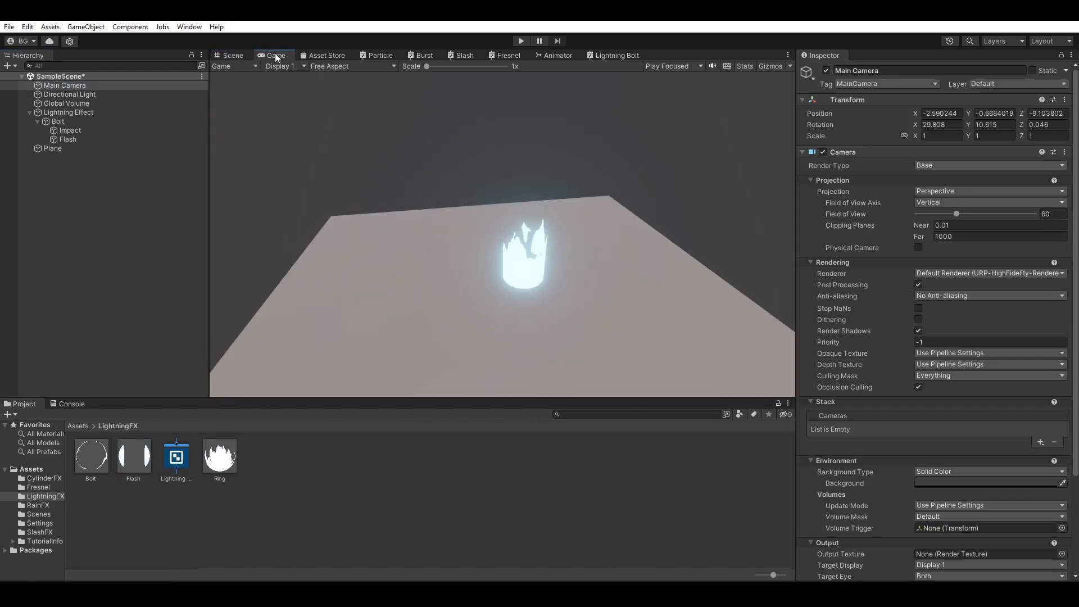
pyautogui.click(60, 147)
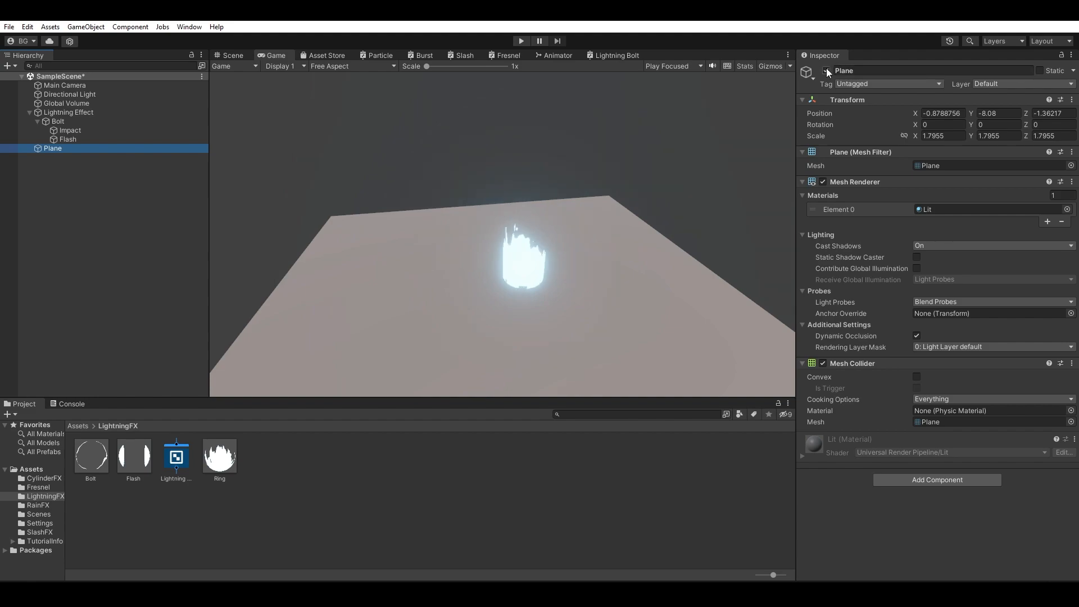
pyautogui.click(826, 70)
# Step: Replay the effect in the Scene view with Bolt selected and scrub its playback time back to 0.15
pyautogui.click(104, 122)
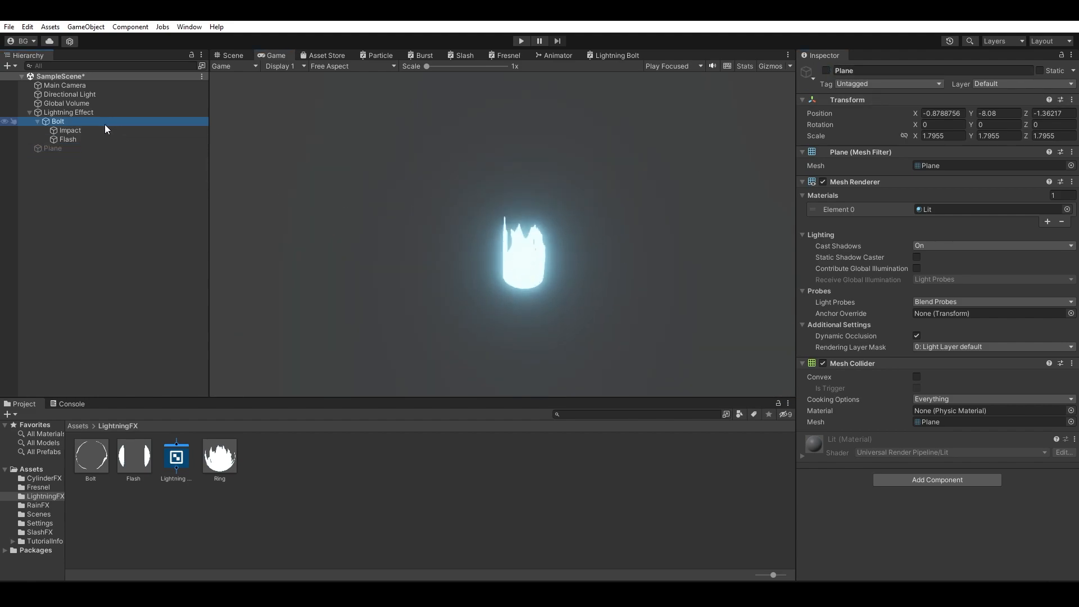
pyautogui.click(74, 114)
pyautogui.click(80, 120)
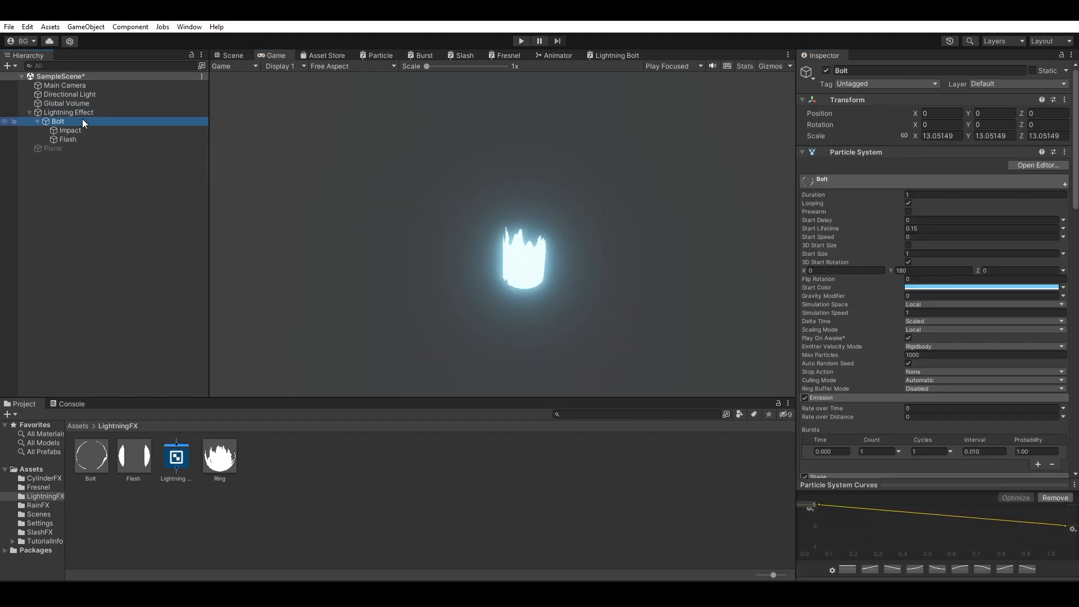
pyautogui.click(117, 113)
pyautogui.click(113, 119)
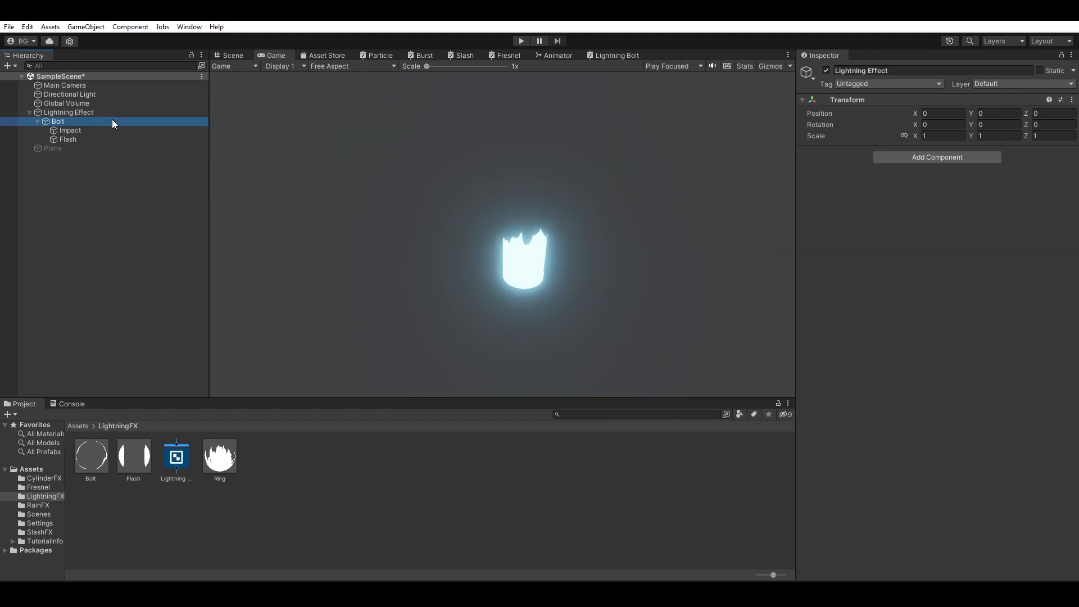
pyautogui.click(219, 57)
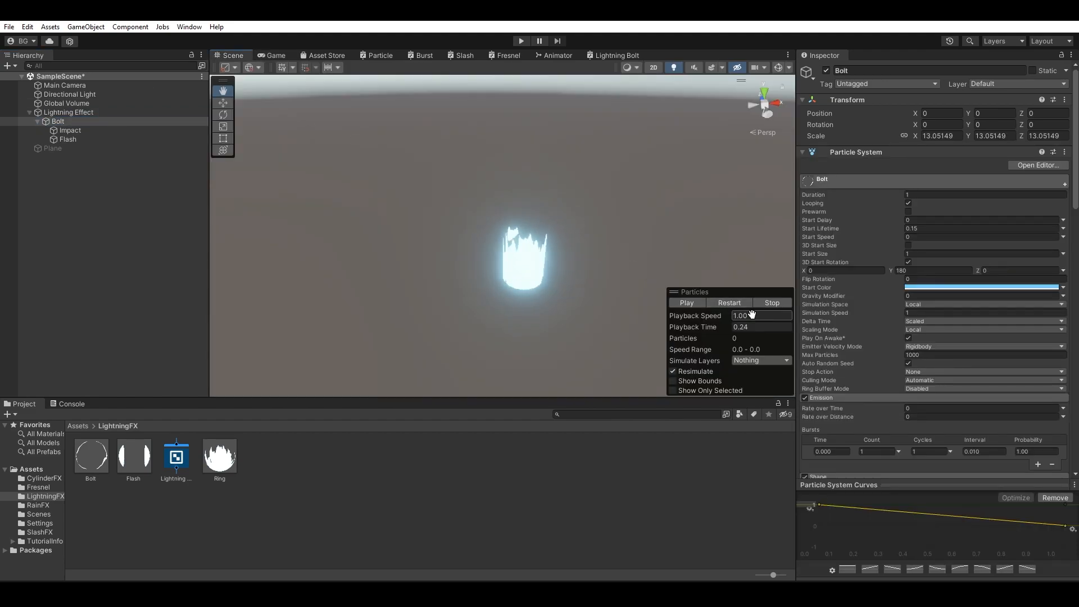
pyautogui.click(735, 302)
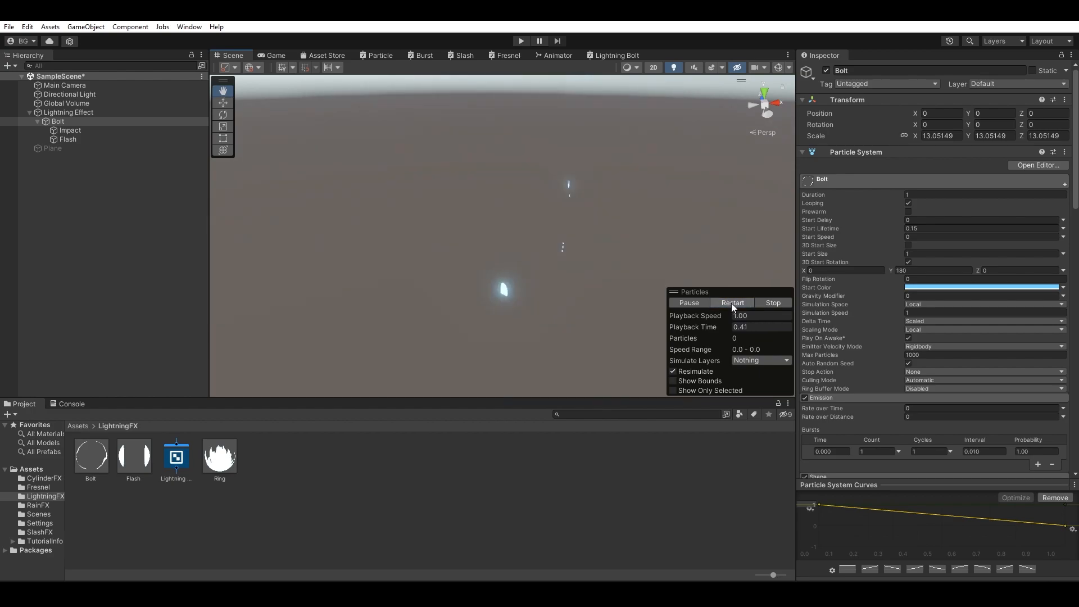
pyautogui.click(688, 303)
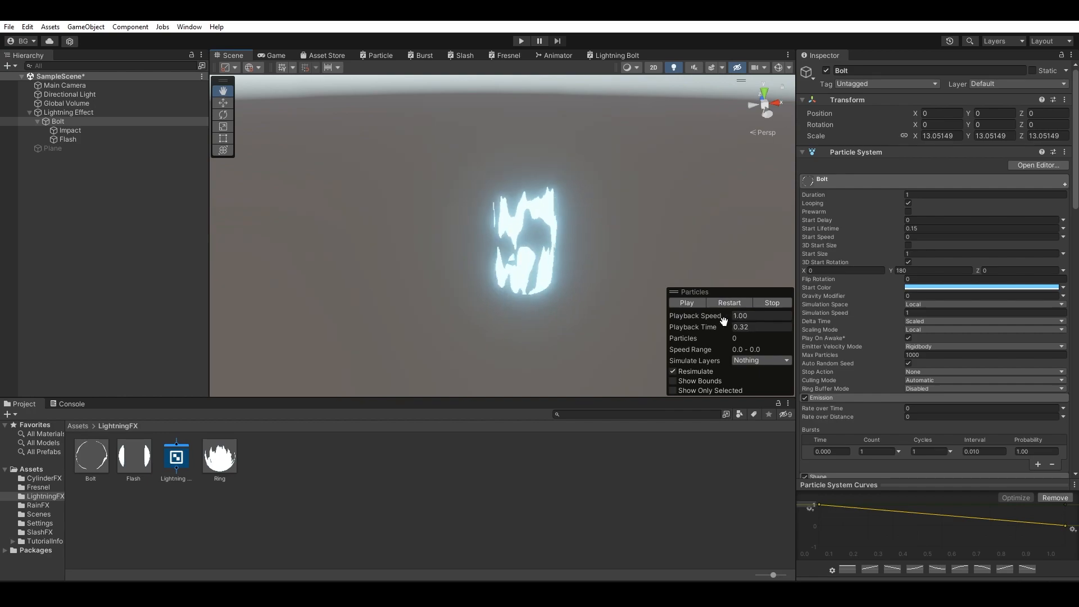
pyautogui.moveTo(681, 325); pyautogui.dragTo(600, 308)
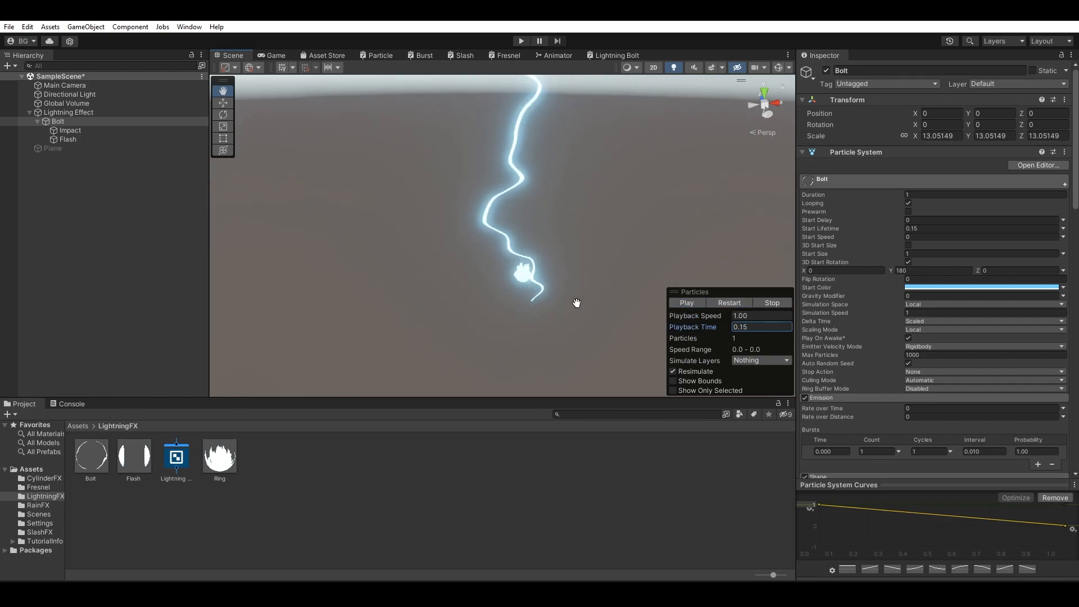
# Step: Enable 3D Start Size on Bolt, set its X size to 0.5, and replay the strike
pyautogui.click(908, 246)
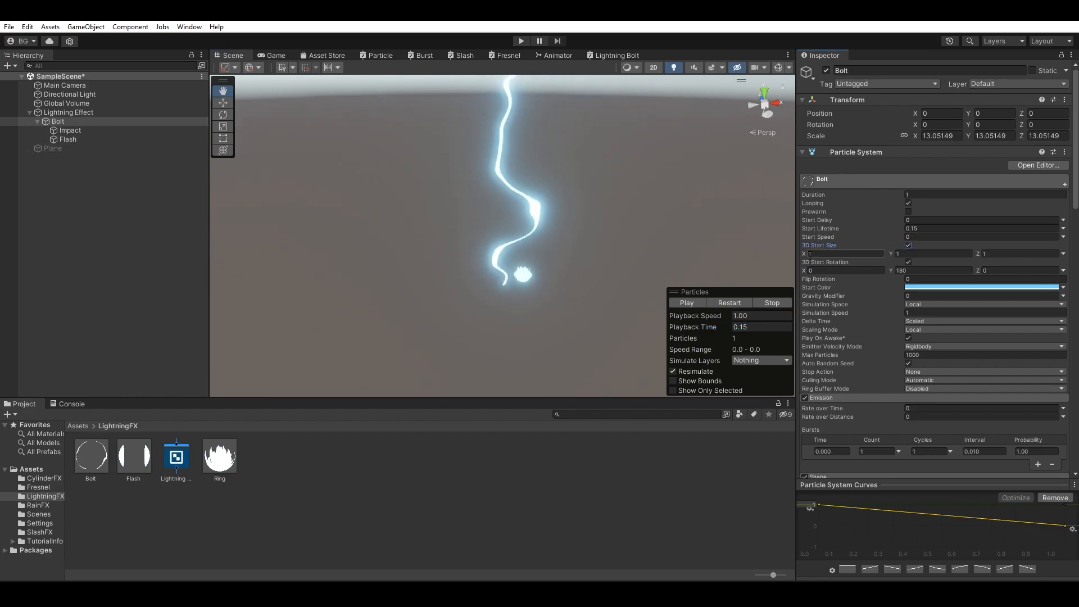
pyautogui.moveTo(805, 254); pyautogui.dragTo(798, 255)
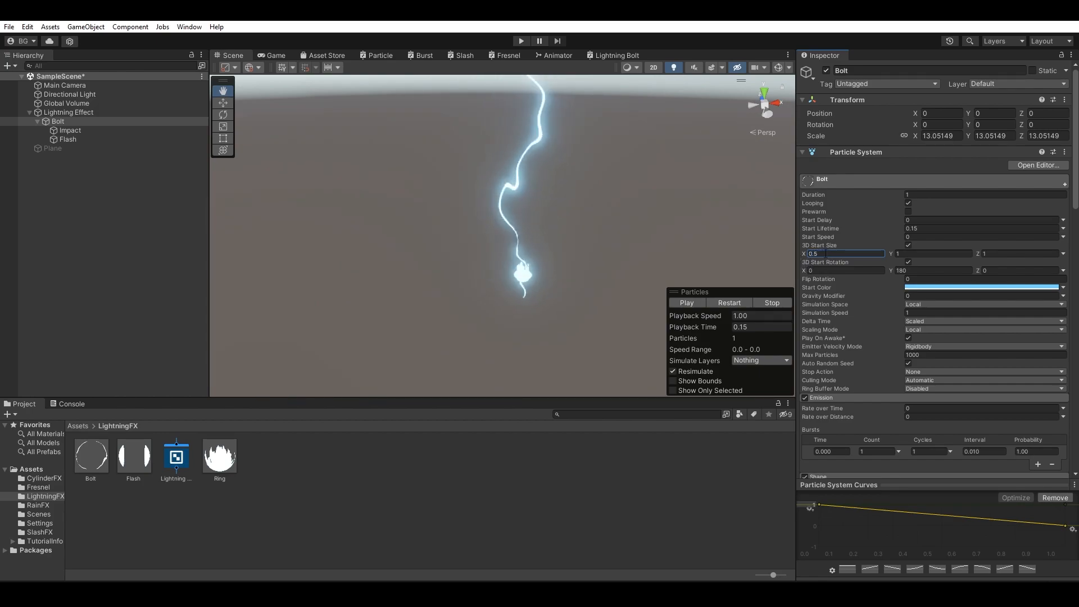
pyautogui.click(723, 304)
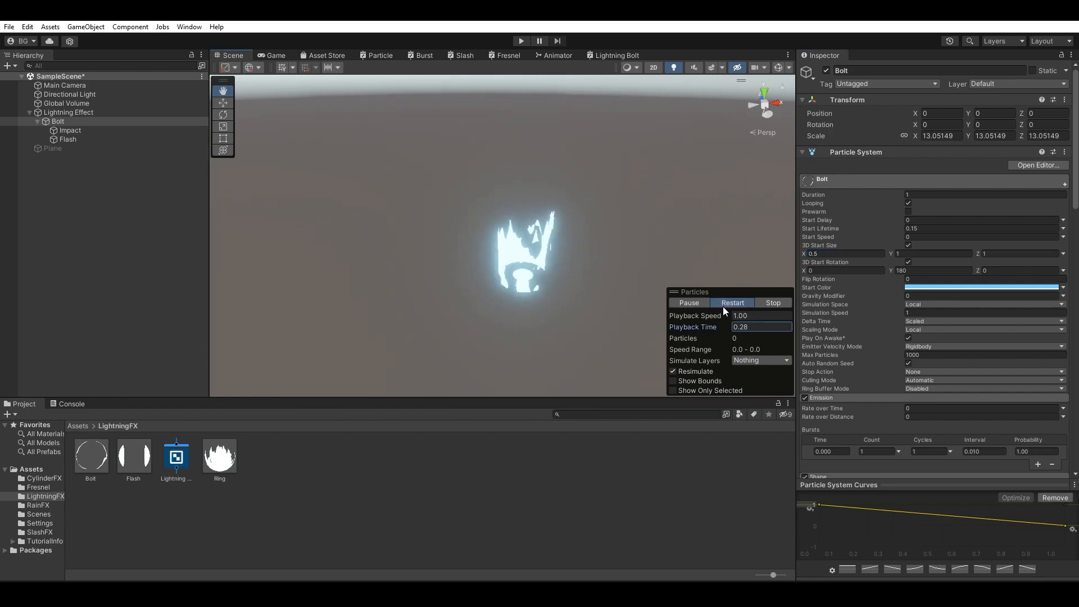
pyautogui.click(724, 303)
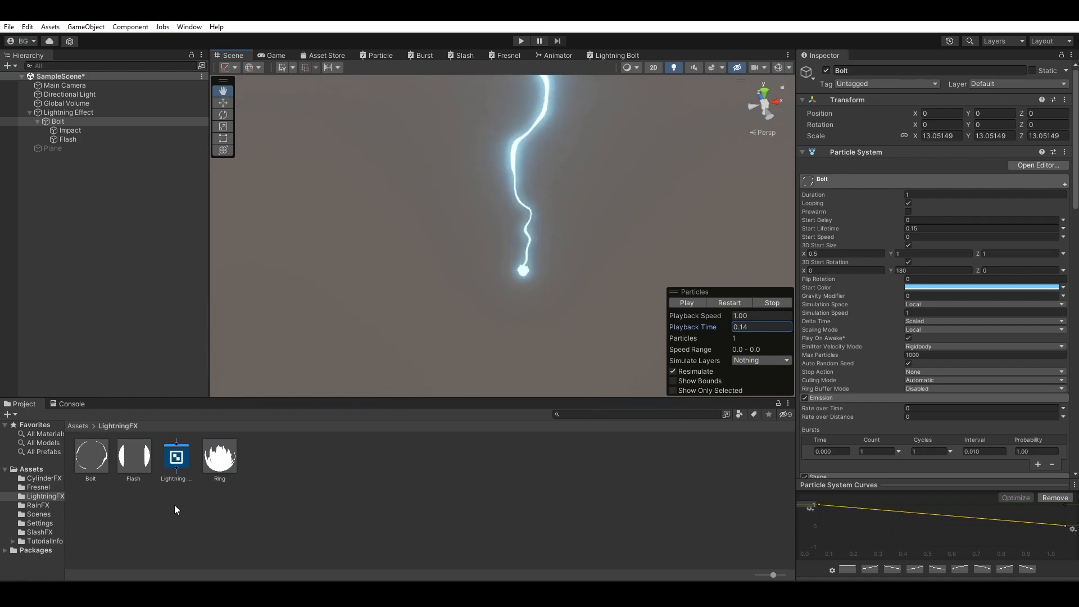
# Step: Set the Bolt material's Lightning Width to 0.1
pyautogui.click(93, 466)
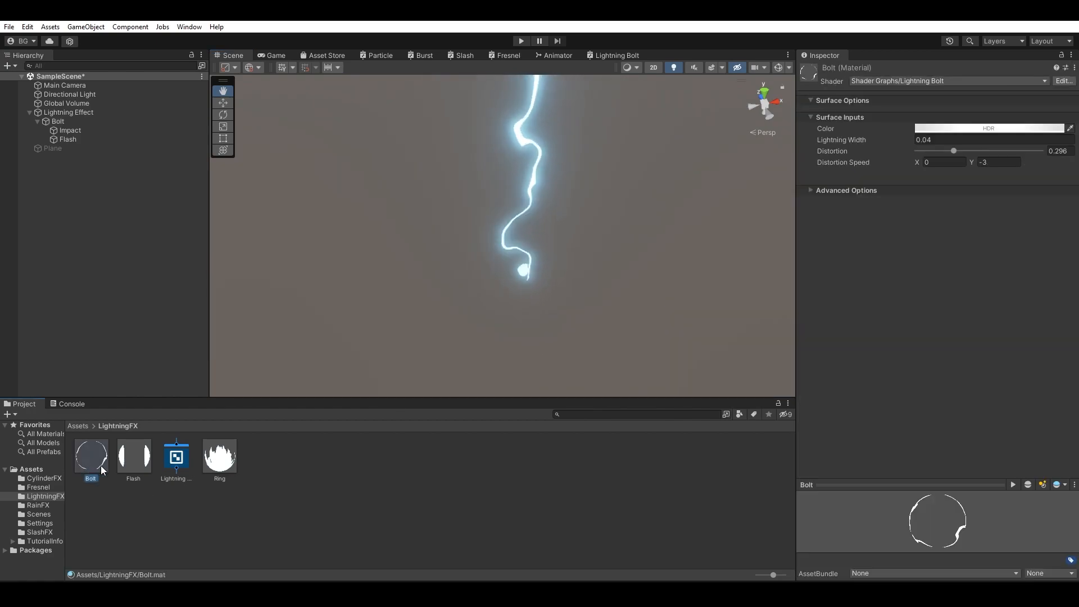
pyautogui.click(869, 140)
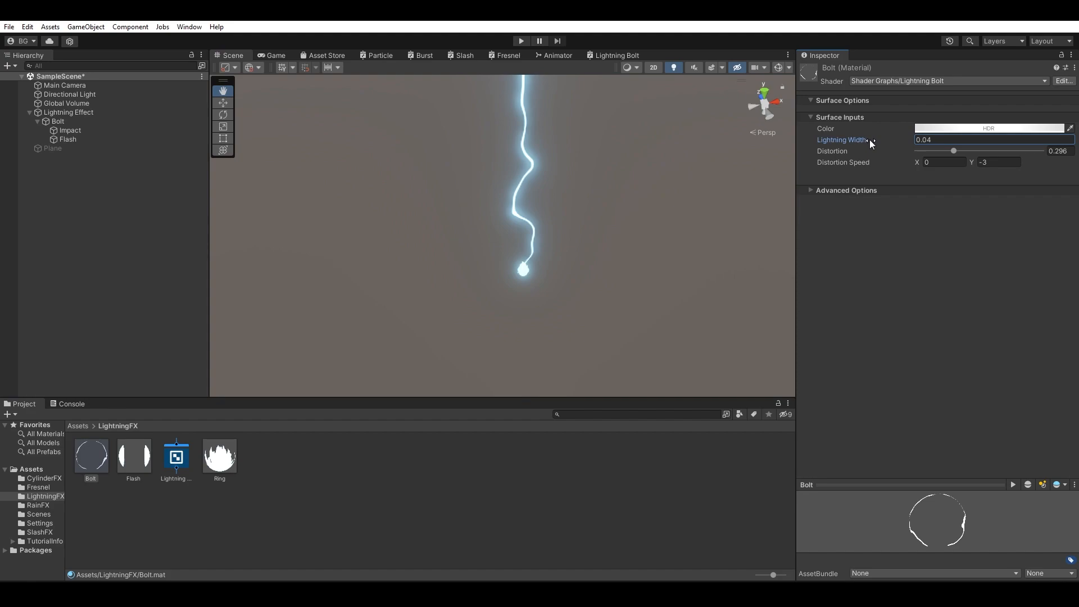
pyautogui.moveTo(871, 140); pyautogui.dragTo(873, 139)
pyautogui.keyDown('alt'); pyautogui.moveTo(623, 233); pyautogui.dragTo(614, 200); pyautogui.keyUp('alt')
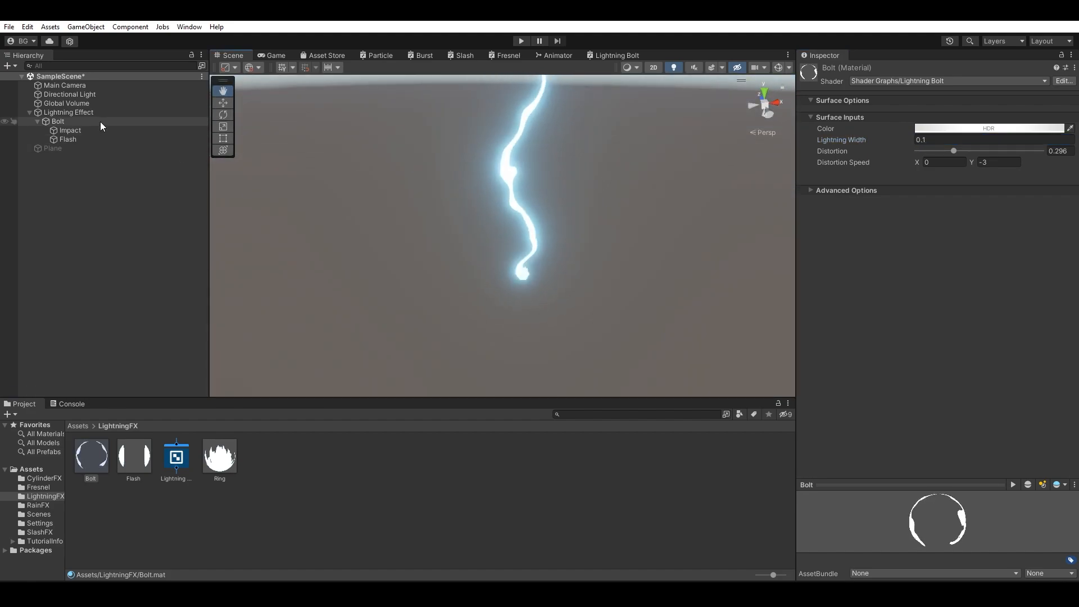
# Step: Replay the effect repeatedly with the Bolt object selected and scrub its playback time to 0.24 to inspect the impact
pyautogui.click(100, 121)
pyautogui.click(723, 301)
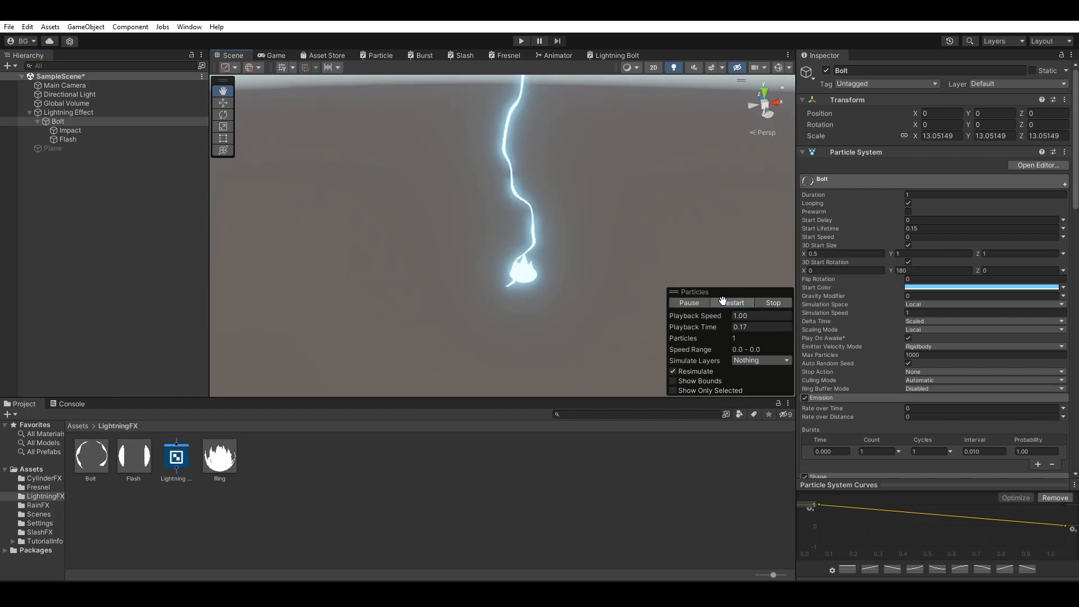
pyautogui.click(723, 300)
pyautogui.click(723, 301)
pyautogui.click(724, 300)
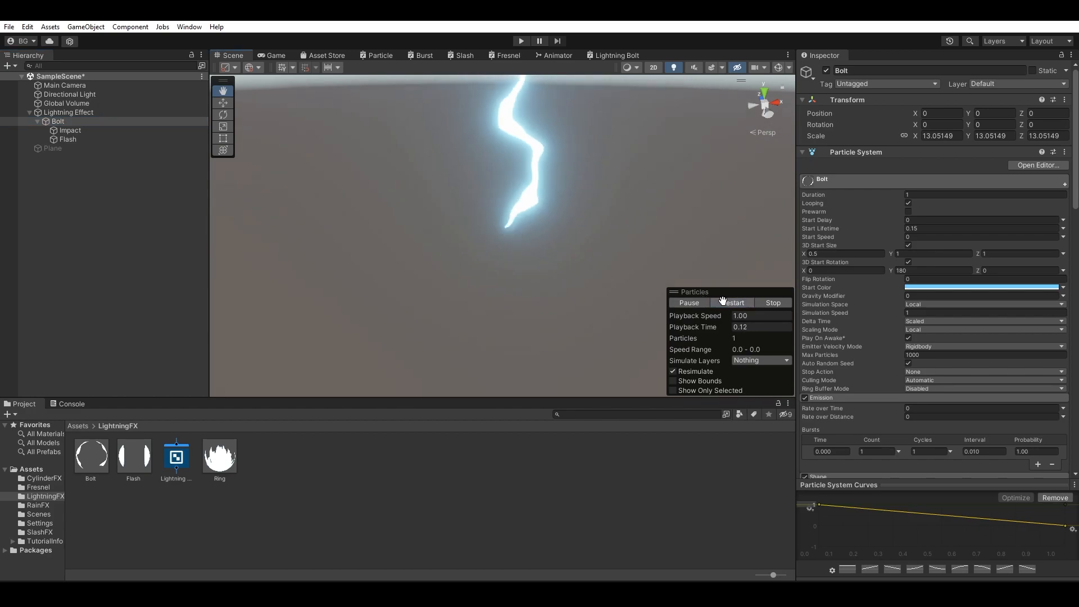
pyautogui.click(723, 301)
pyautogui.click(695, 301)
pyautogui.moveTo(710, 326); pyautogui.dragTo(697, 309)
pyautogui.click(689, 304)
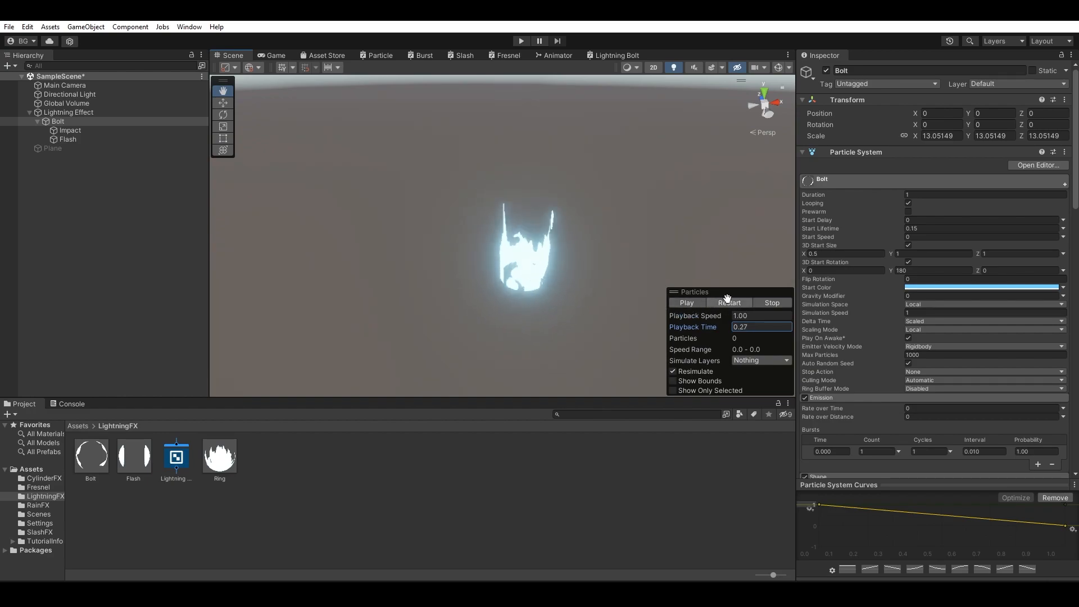
pyautogui.click(690, 303)
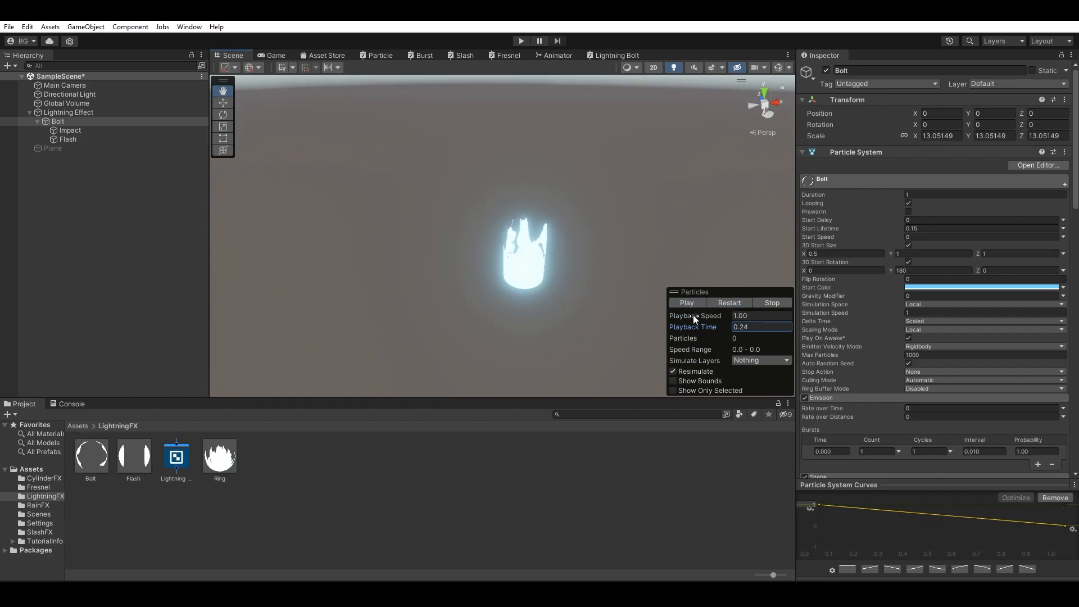
# Step: Set Impact's 3D Start Size to 1 on X and Z, and increase Flash's Start Size to 5.44
pyautogui.click(93, 132)
pyautogui.click(846, 253)
pyautogui.write('11')
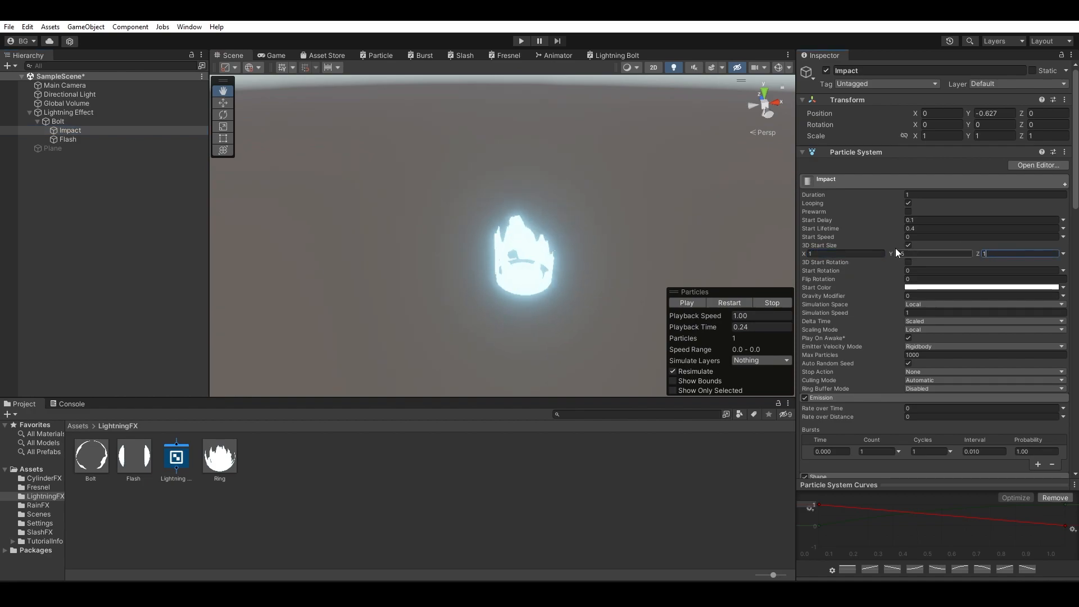
pyautogui.click(104, 140)
pyautogui.moveTo(895, 253); pyautogui.dragTo(930, 254)
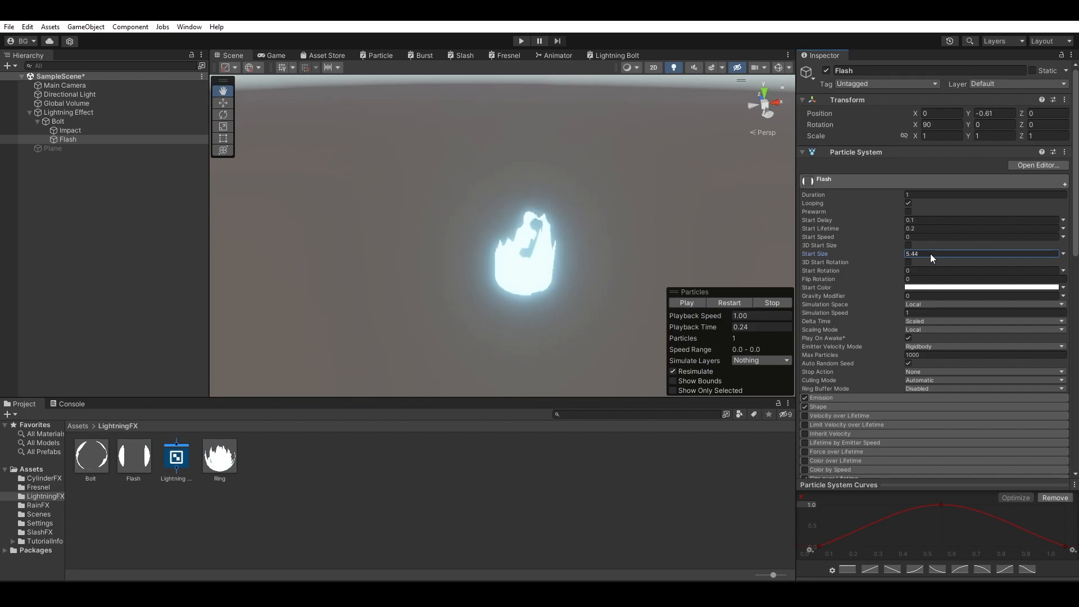
# Step: Replay the effect from Bolt, scrub it to 0.19, and set Bolt's Start Lifetime to 0.2
pyautogui.click(81, 122)
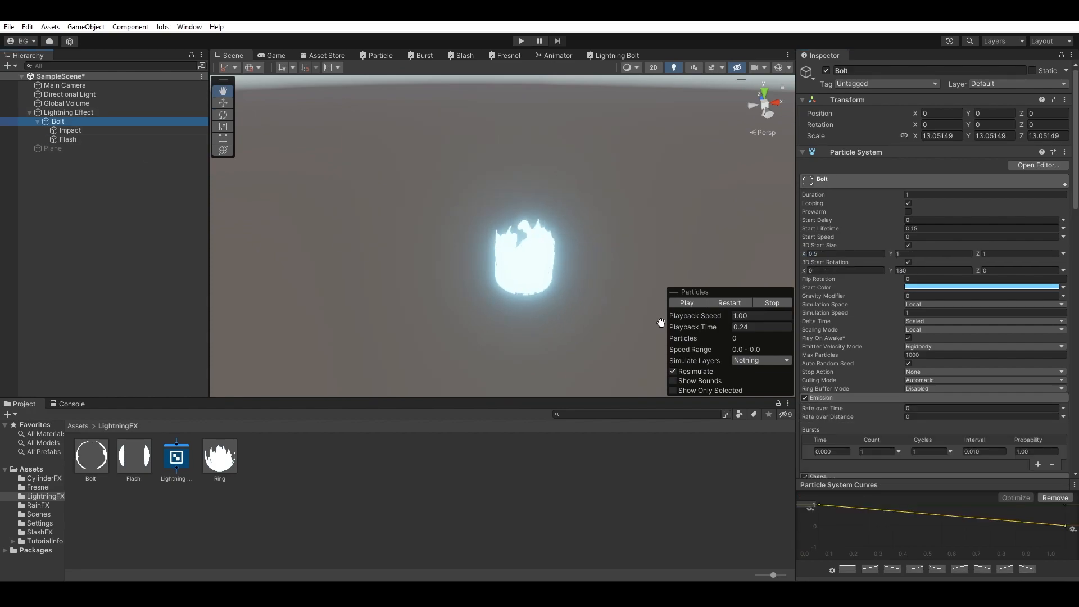
pyautogui.click(732, 303)
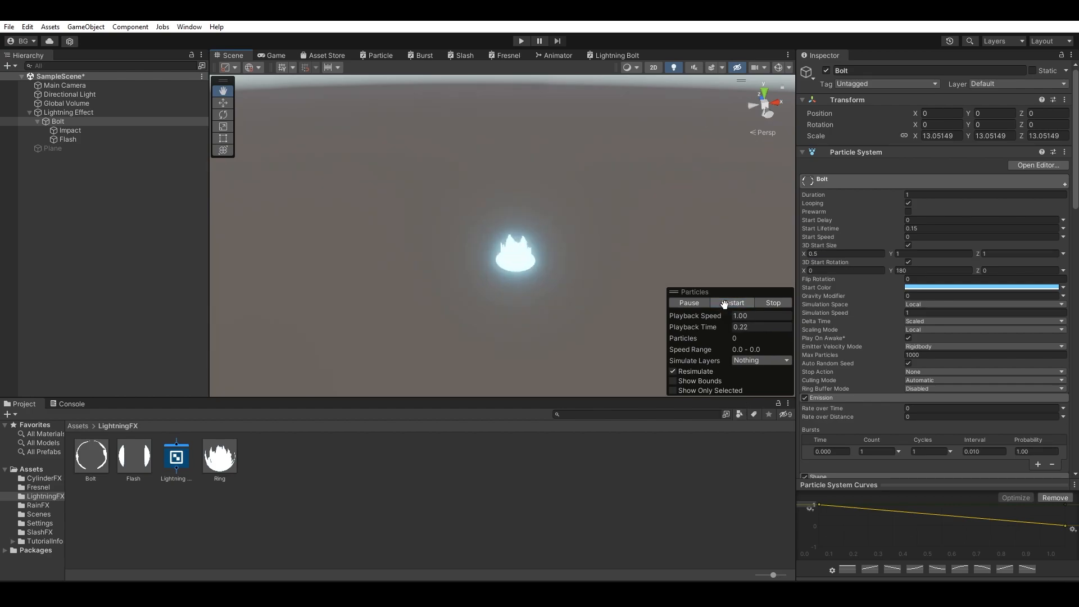
pyautogui.click(681, 303)
pyautogui.moveTo(694, 330)
pyautogui.mouseDown()
pyautogui.moveTo(672, 325)
pyautogui.moveTo(689, 325)
pyautogui.mouseUp()
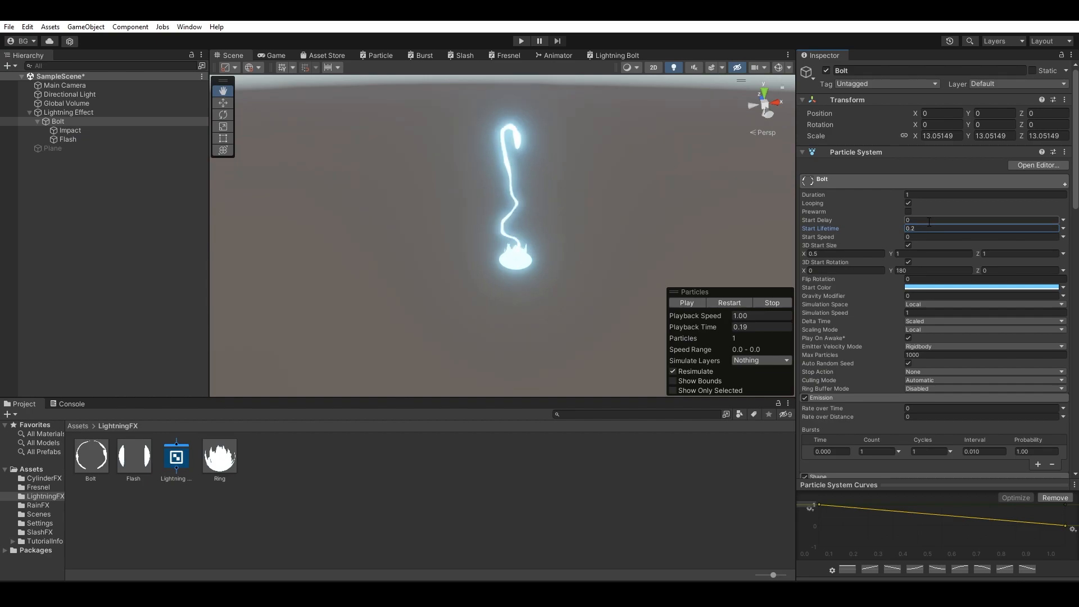
# Step: Replay the strike and scrub back through it to 0.18 to check how the bolt overlaps the impact
pyautogui.click(730, 304)
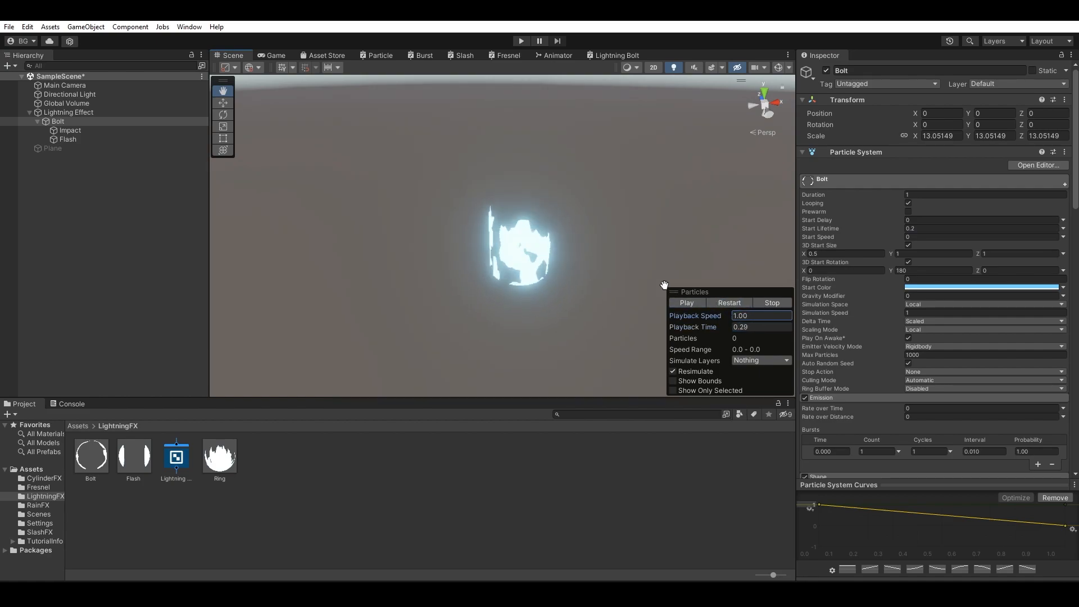
pyautogui.moveTo(664, 326); pyautogui.dragTo(698, 319)
pyautogui.click(729, 303)
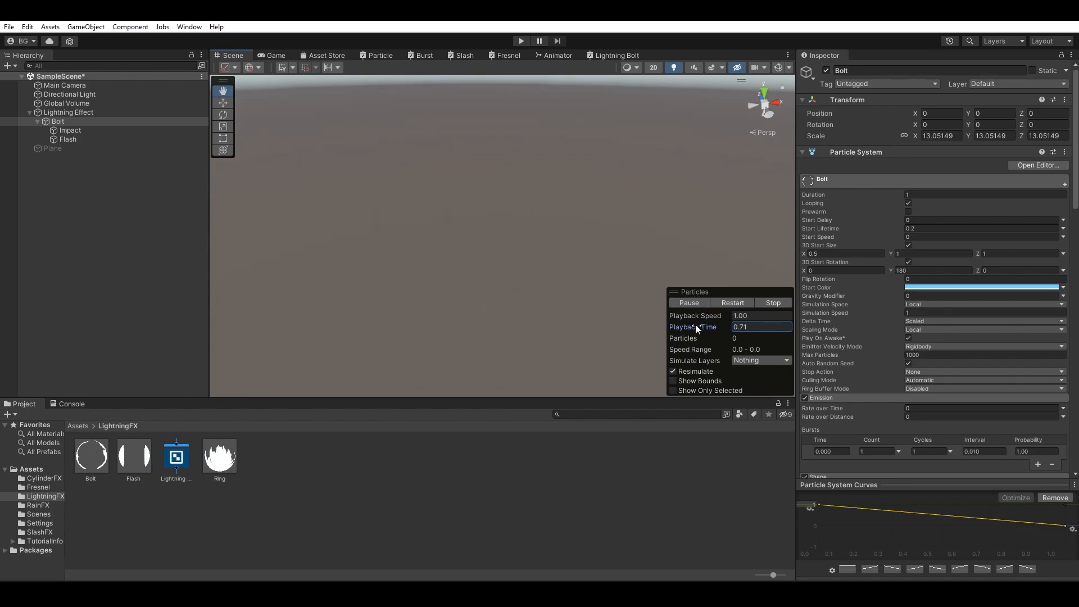
pyautogui.click(708, 305)
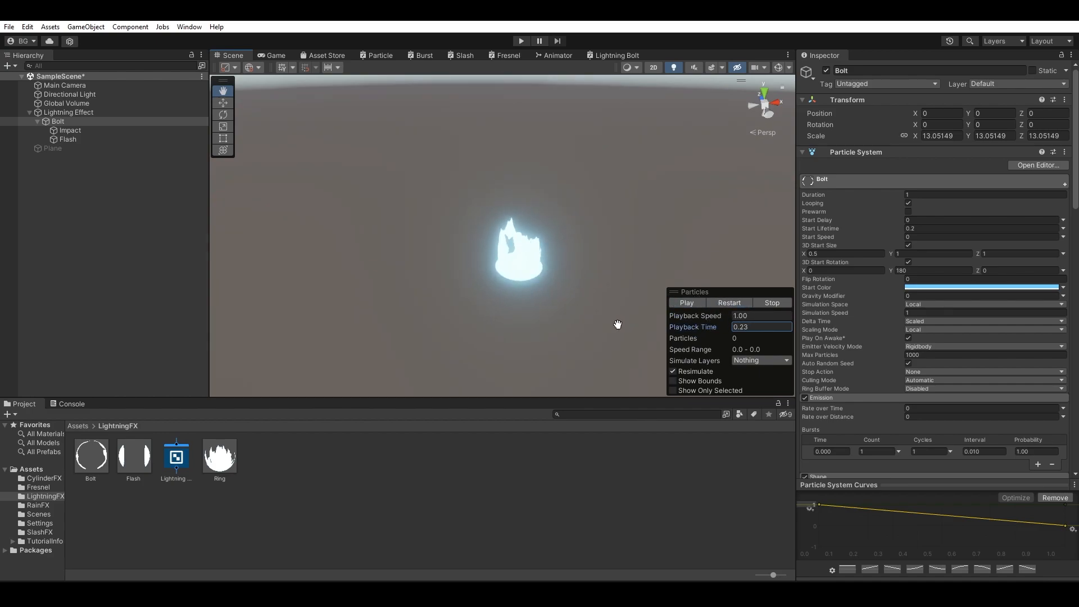
pyautogui.click(718, 304)
pyautogui.click(701, 304)
pyautogui.moveTo(655, 326)
pyautogui.mouseDown()
pyautogui.moveTo(680, 325)
pyautogui.moveTo(629, 320)
pyautogui.moveTo(639, 318)
pyautogui.mouseUp()
pyautogui.moveTo(747, 313); pyautogui.dragTo(670, 309)
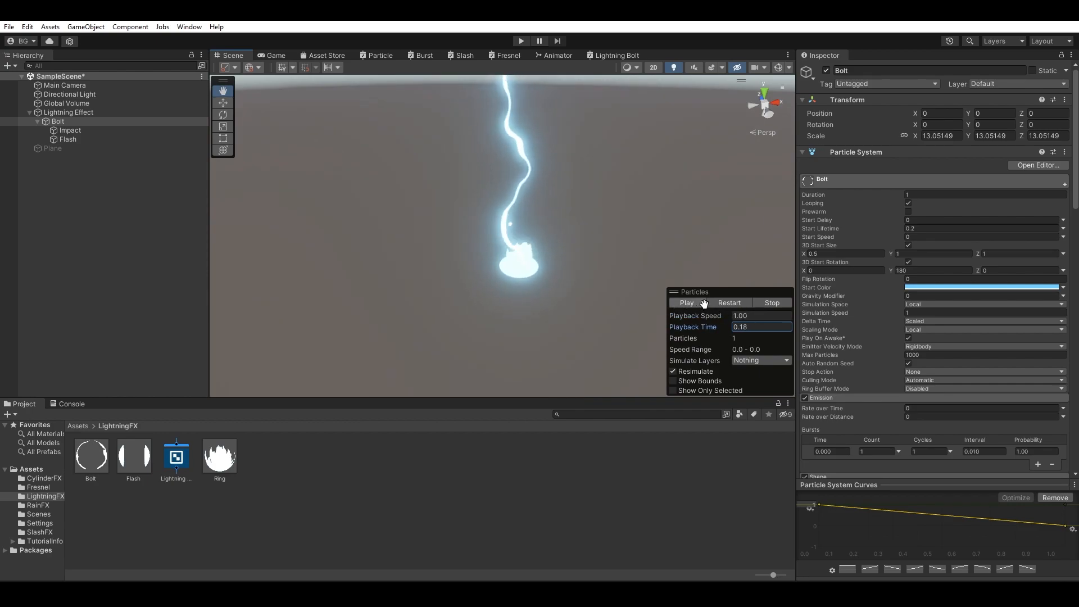
# Step: Raise the preview's Playback Speed to 1.60 while replaying the strike, and pause it at 0.27
pyautogui.click(701, 304)
pyautogui.click(728, 304)
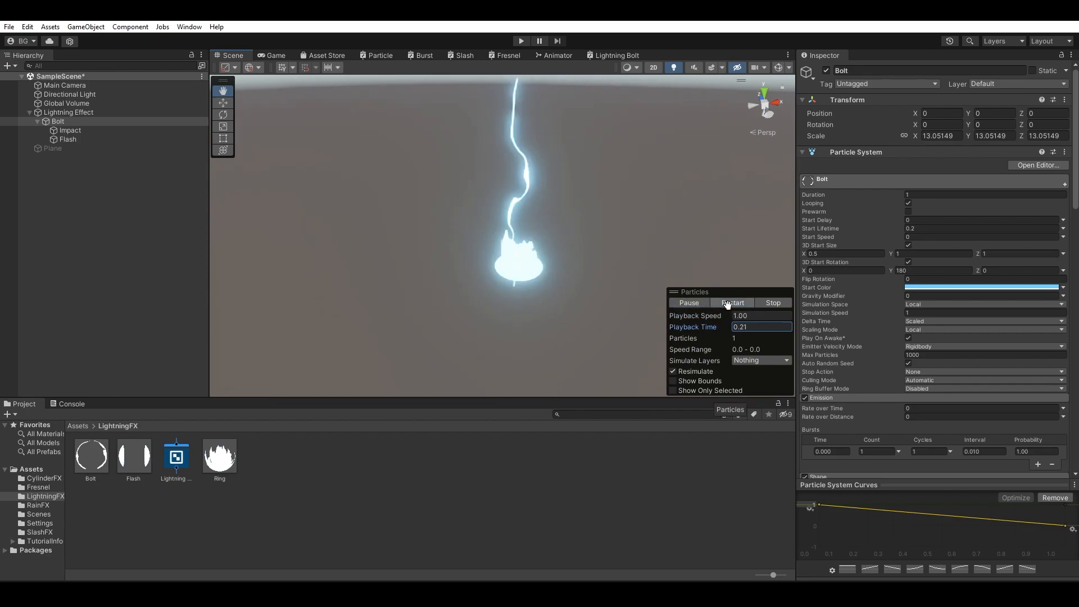
pyautogui.click(727, 304)
pyautogui.click(728, 304)
pyautogui.click(728, 304)
pyautogui.click(727, 304)
pyautogui.click(727, 304)
pyautogui.moveTo(706, 316); pyautogui.dragTo(714, 312)
pyautogui.click(703, 305)
# Step: Set Impact's Y start size to 2 and replay it several times together with Flash
pyautogui.click(100, 130)
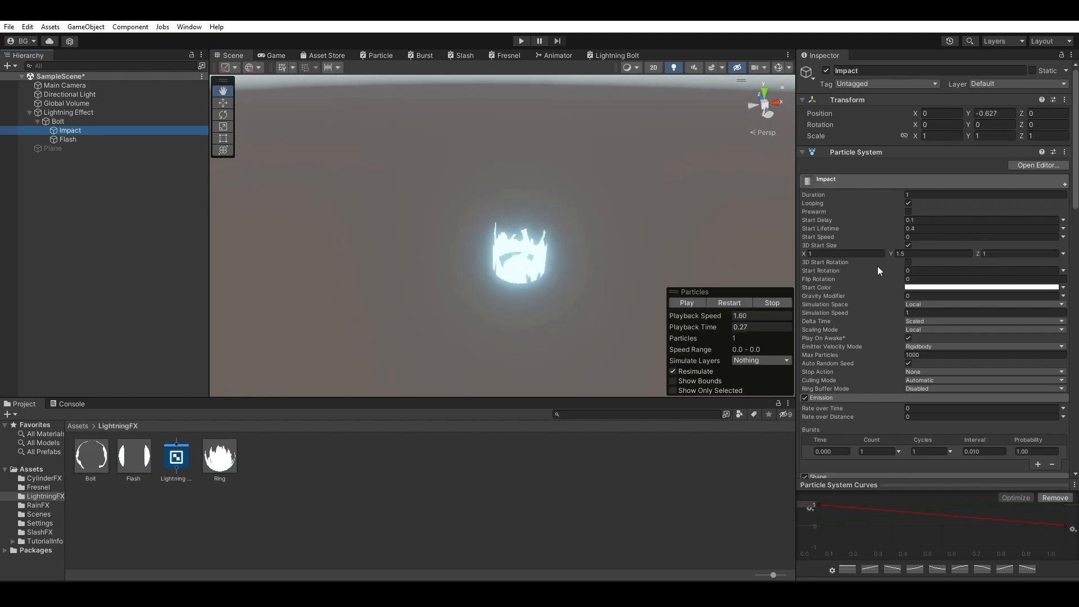
pyautogui.click(905, 254)
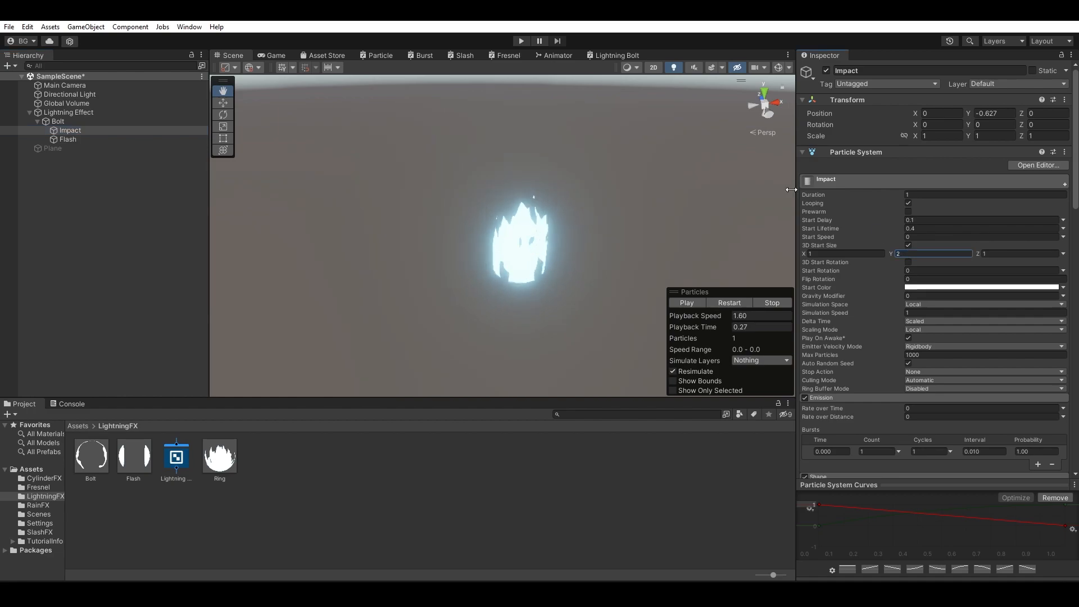
pyautogui.keyDown('shift'); pyautogui.click(122, 139); pyautogui.keyUp('shift')
pyautogui.click(722, 304)
pyautogui.click(722, 304)
pyautogui.click(722, 304)
pyautogui.click(723, 305)
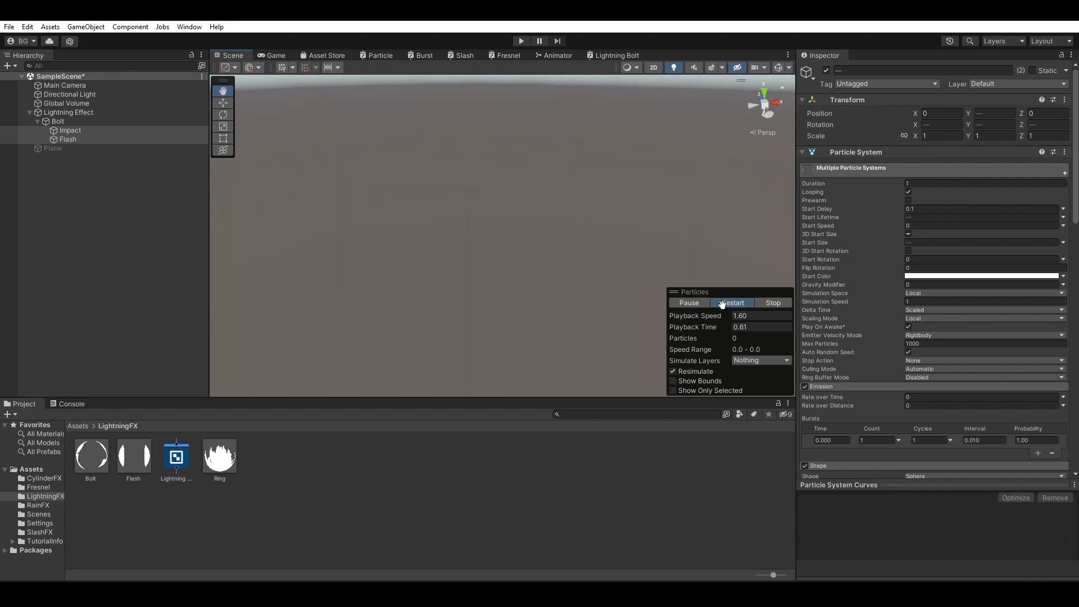
pyautogui.click(722, 305)
pyautogui.click(723, 304)
pyautogui.click(689, 302)
pyautogui.click(741, 304)
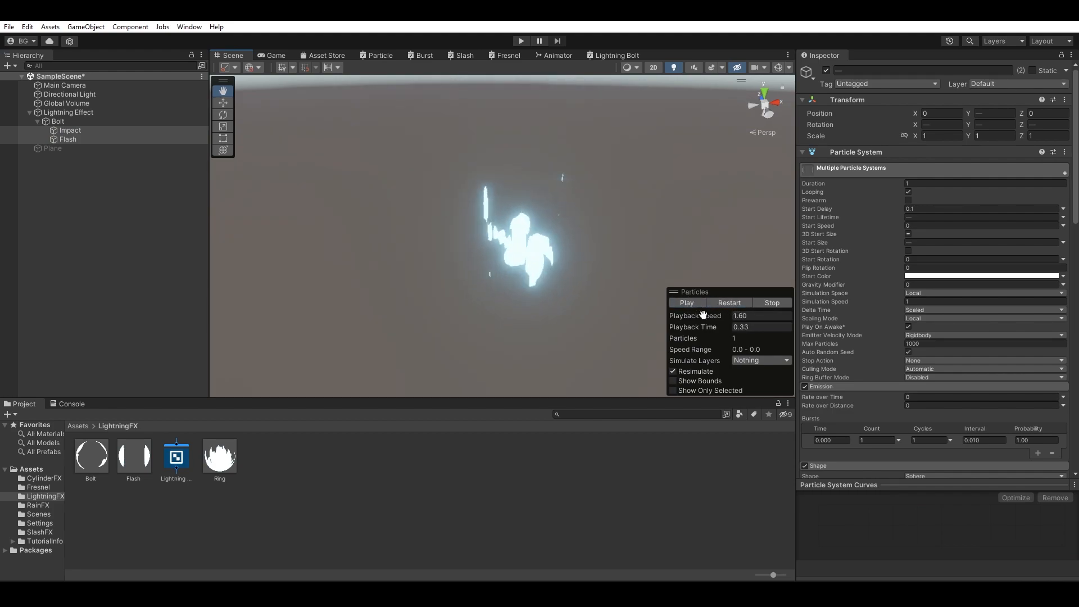
# Step: Scrub the effect to 0.32, view it from a lower angle, and set Impact's X and Z start sizes to 0.5
pyautogui.moveTo(700, 325); pyautogui.dragTo(628, 332)
pyautogui.keyDown('alt'); pyautogui.moveTo(581, 252); pyautogui.dragTo(598, 238); pyautogui.keyUp('alt')
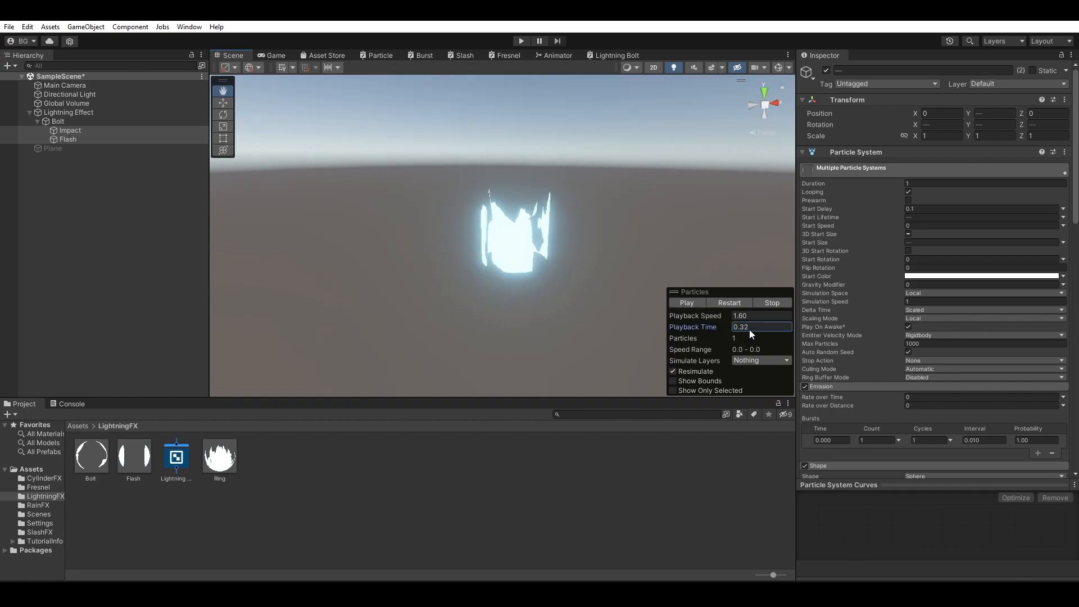
pyautogui.click(93, 132)
pyautogui.click(858, 254)
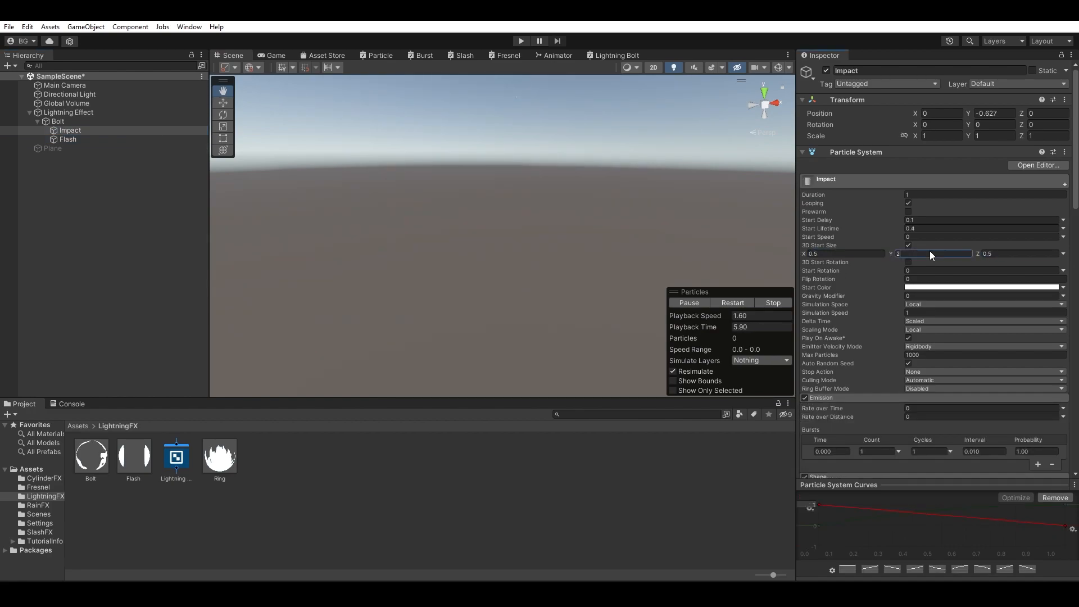
# Step: Replay the complete strike with Bolt selected and examine it from several angles
pyautogui.click(61, 121)
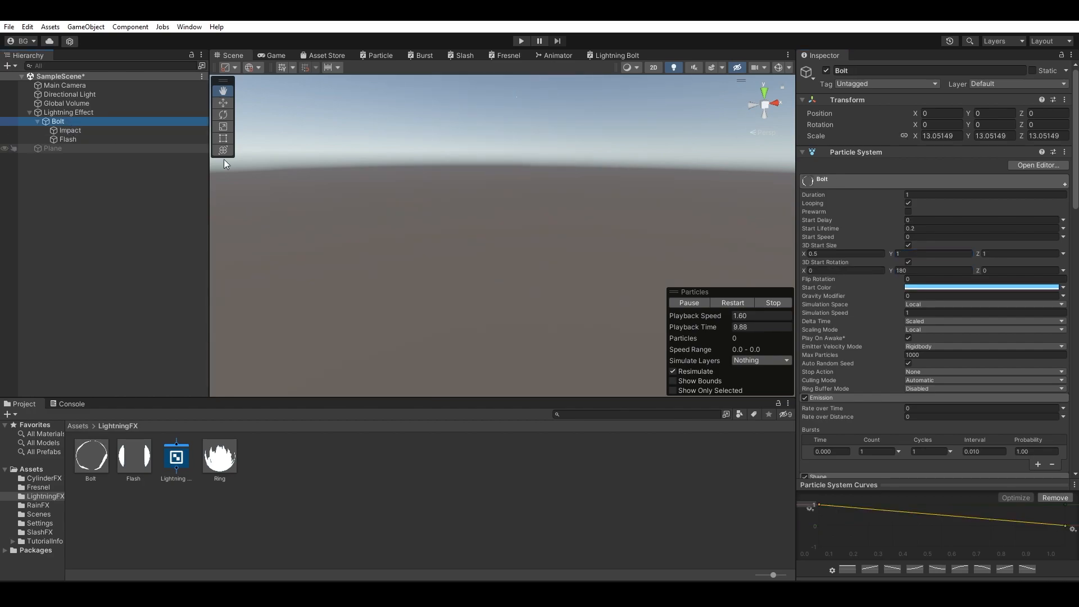
pyautogui.click(723, 304)
pyautogui.click(723, 304)
pyautogui.moveTo(609, 243)
pyautogui.keyDown('alt'); pyautogui.mouseDown()
pyautogui.moveTo(593, 257)
pyautogui.moveTo(594, 234)
pyautogui.mouseUp(); pyautogui.keyUp('alt')
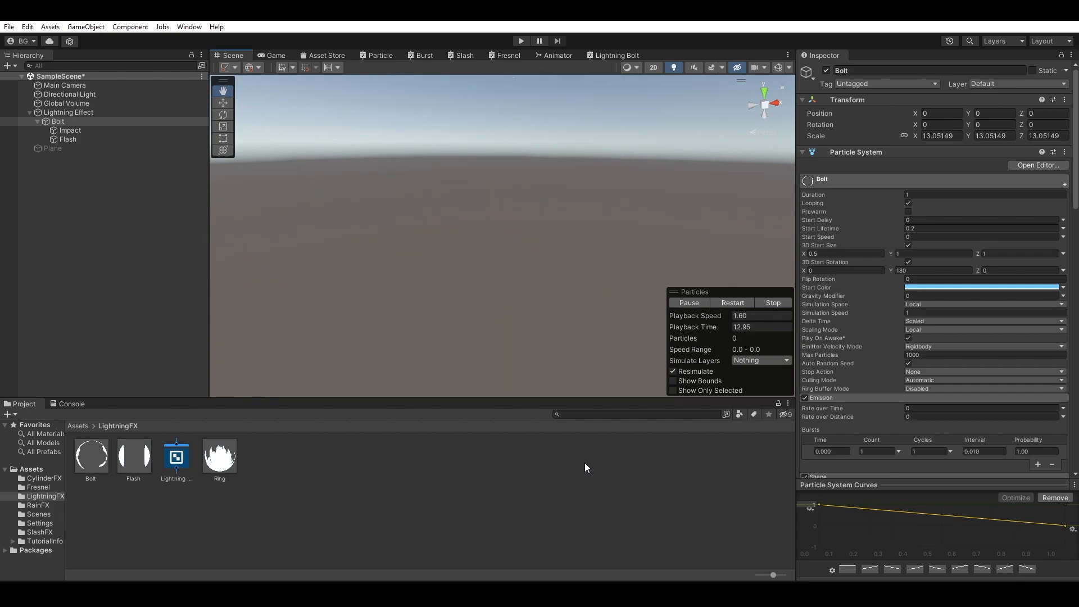
pyautogui.keyDown('alt'); pyautogui.moveTo(598, 294); pyautogui.dragTo(600, 319); pyautogui.keyUp('alt')
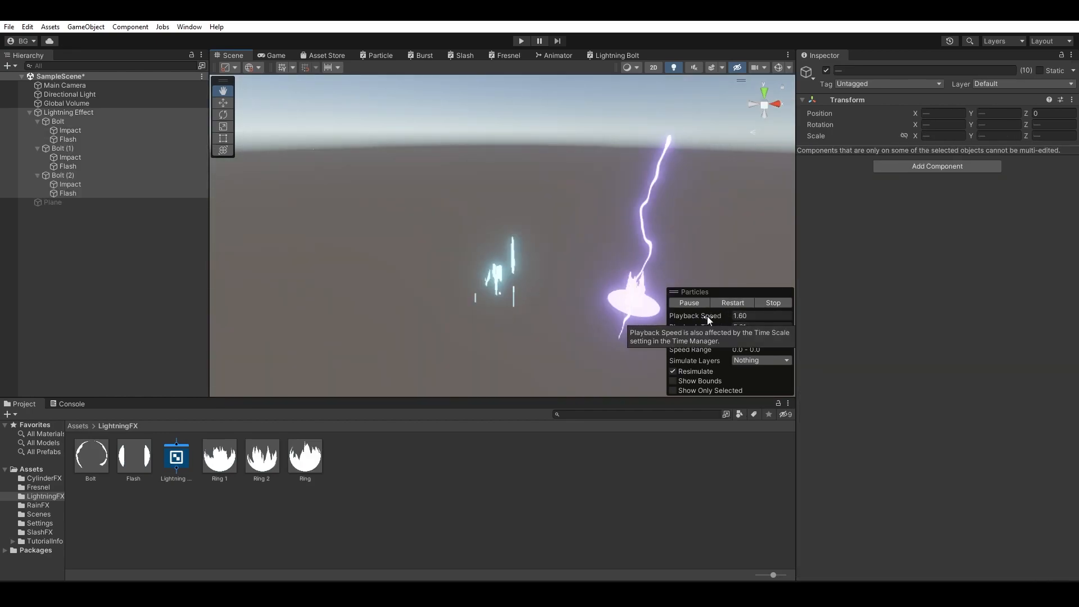
# Step: Reset the preview's Playback Speed to 1 and set Simulation Speed to 1.6 for all three bolts and their Impact and Flash children
pyautogui.click(766, 318)
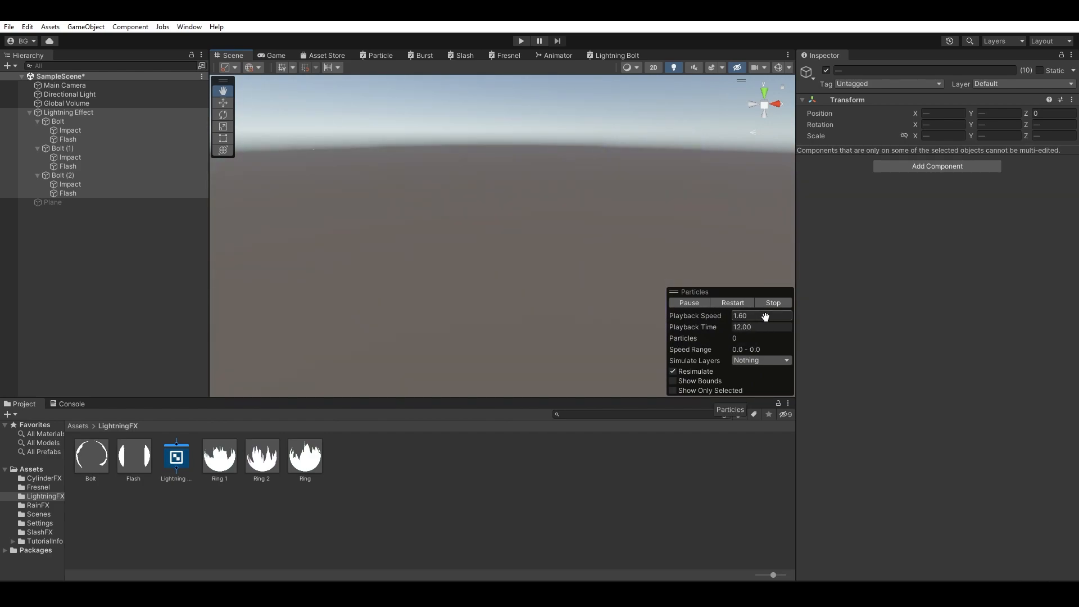
pyautogui.write('1')
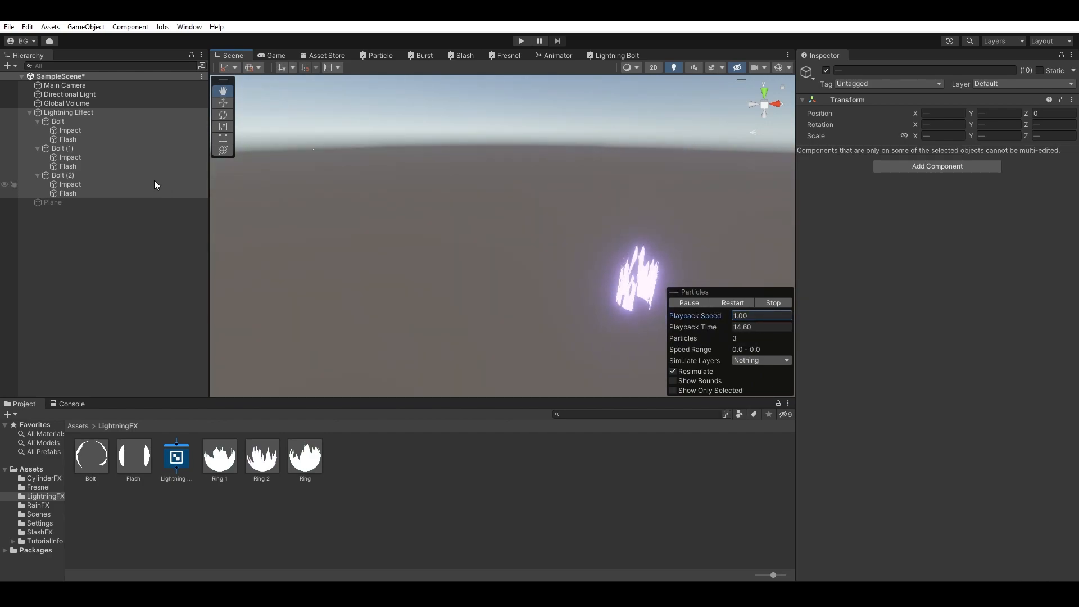
pyautogui.click(79, 124)
pyautogui.keyDown('shift'); pyautogui.click(100, 194); pyautogui.keyUp('shift')
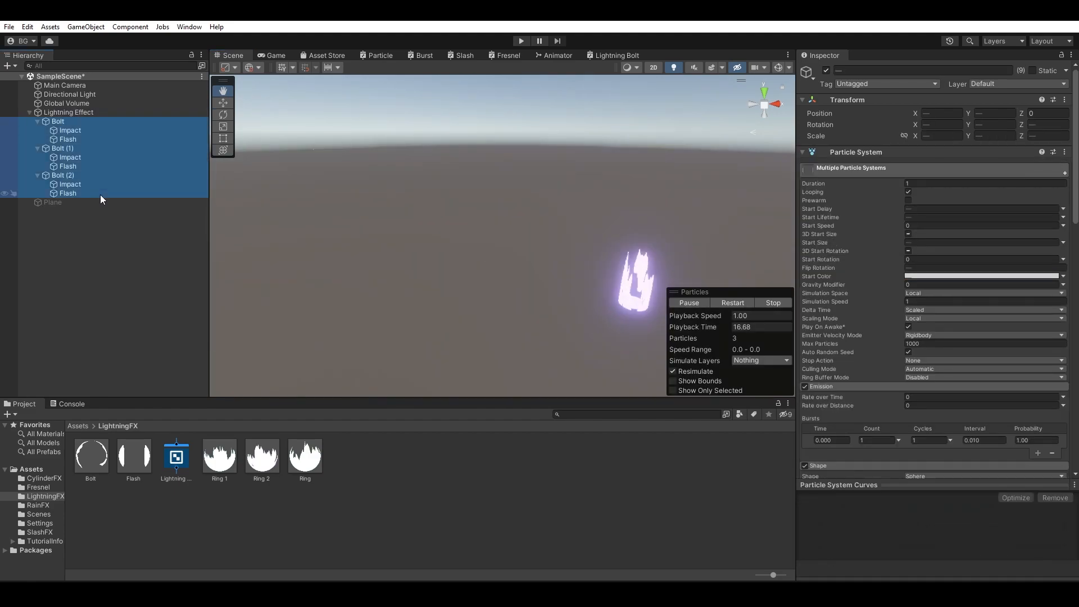
pyautogui.click(919, 285)
pyautogui.click(941, 301)
pyautogui.write('1.6')
pyautogui.keyDown('alt'); pyautogui.moveTo(443, 277); pyautogui.dragTo(440, 279); pyautogui.keyUp('alt')
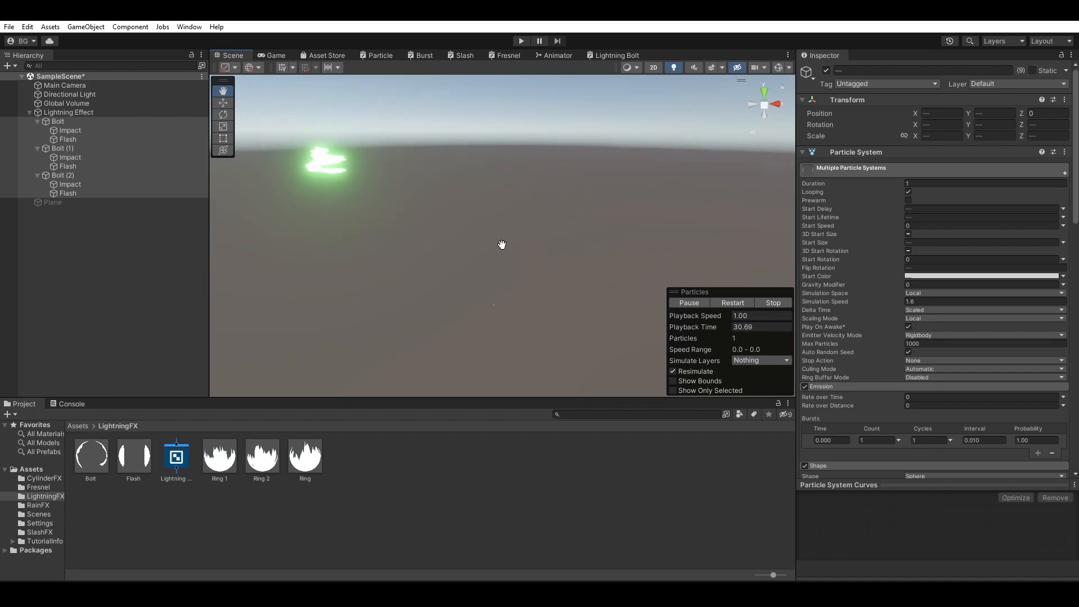
pyautogui.keyDown('alt'); pyautogui.moveTo(562, 241); pyautogui.dragTo(573, 246); pyautogui.keyUp('alt')
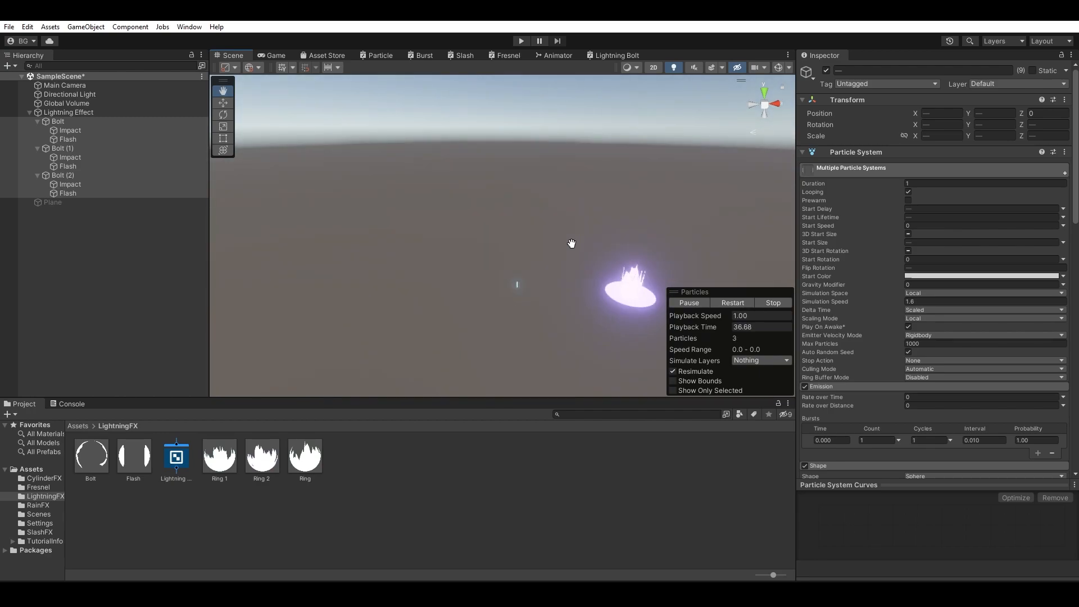